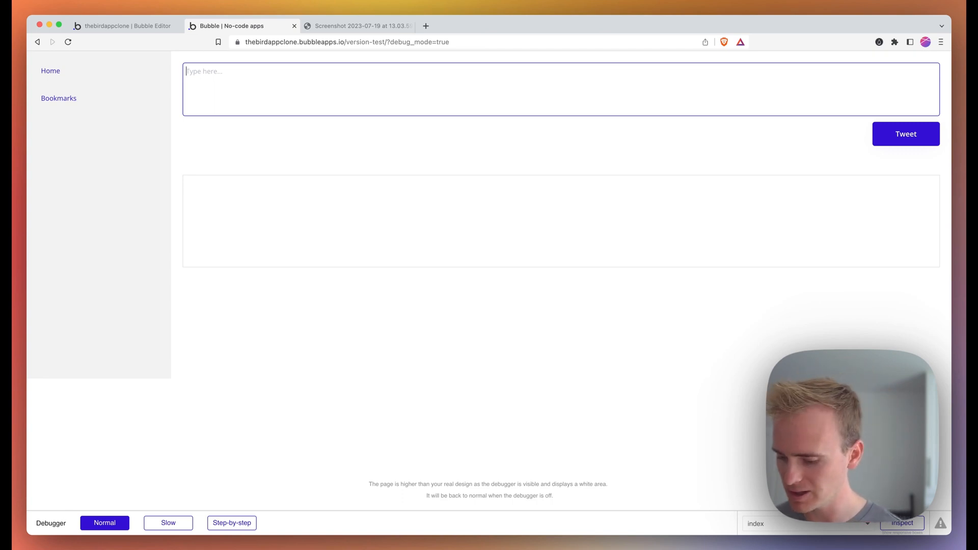
# - Post a 'Hello world!' tweet, then like and bookmark it
pyautogui.write('Hello tw')
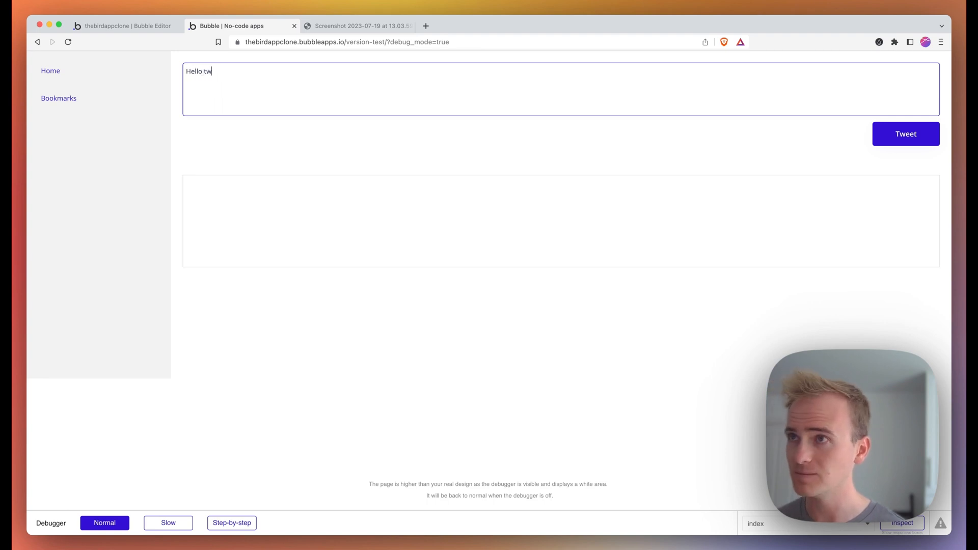
pyautogui.press('BackSpace')
pyautogui.press('BackSpace')
pyautogui.write('world')
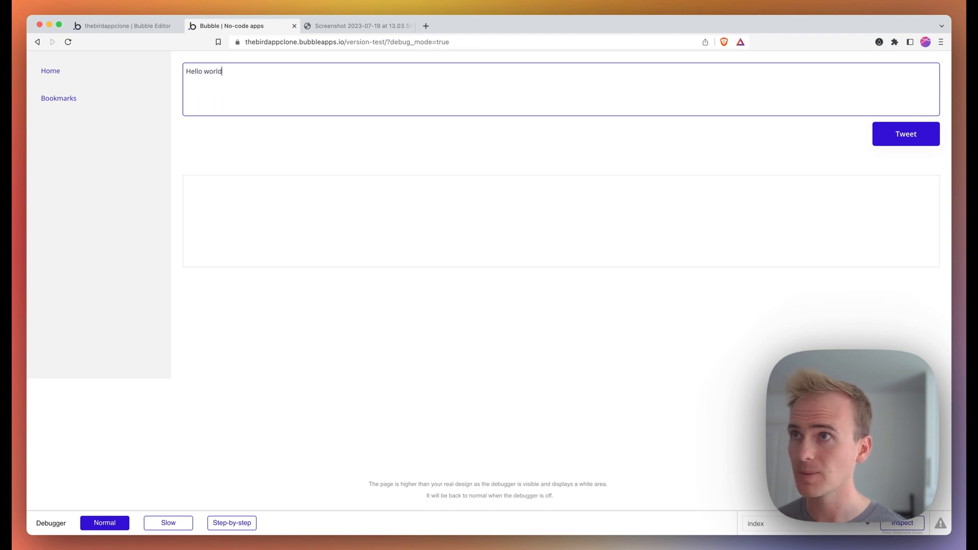
pyautogui.write('!')
pyautogui.click(876, 137)
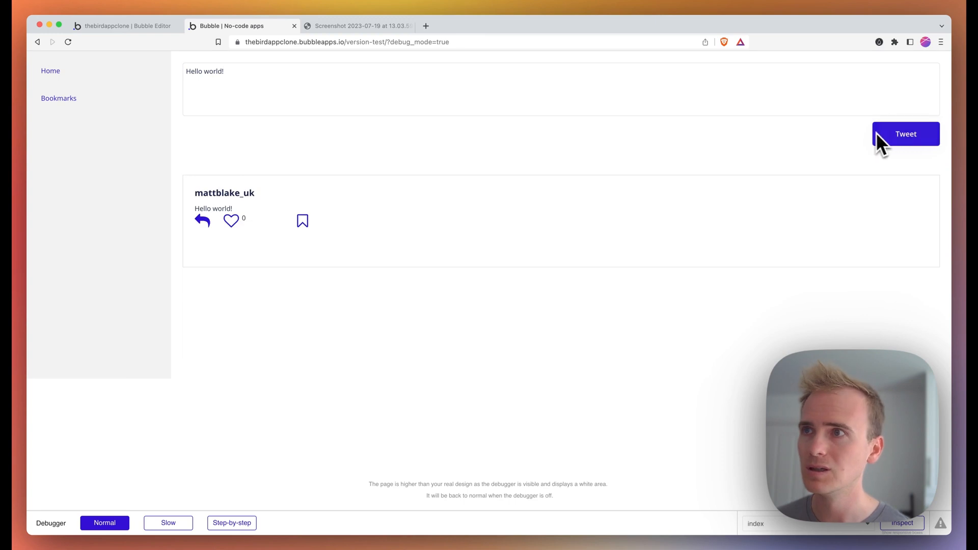
pyautogui.click(231, 222)
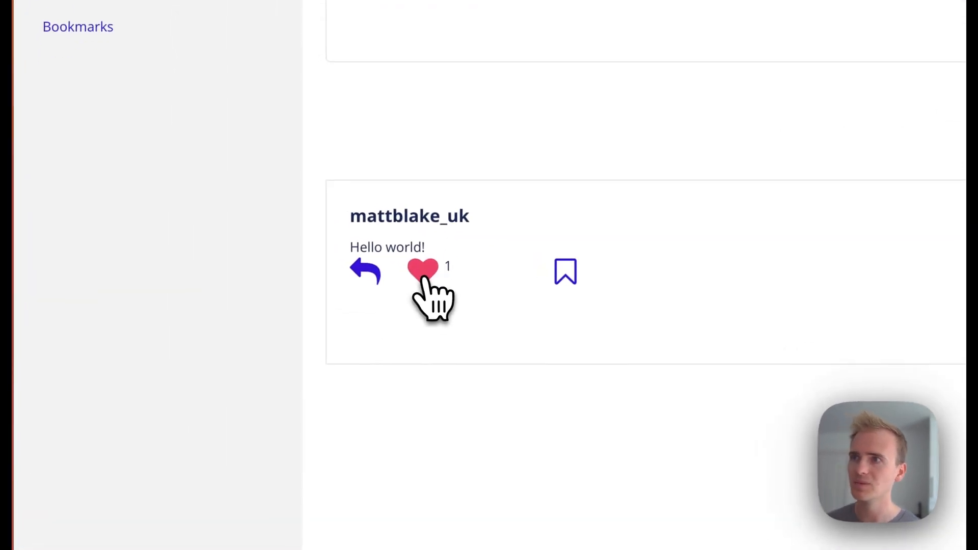
pyautogui.click(567, 277)
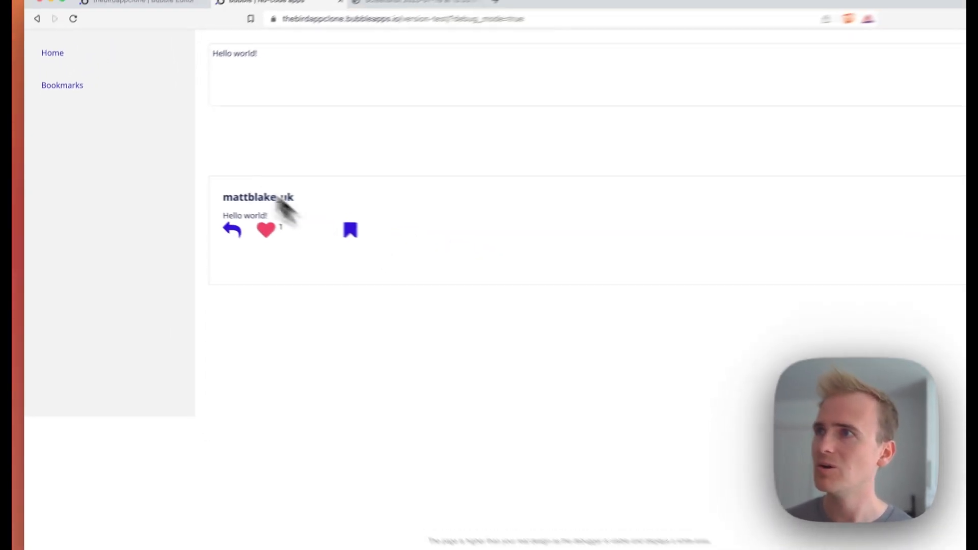
# - Check the Bookmarks page, return Home, and start the reply 'here is a reply'
pyautogui.click(62, 85)
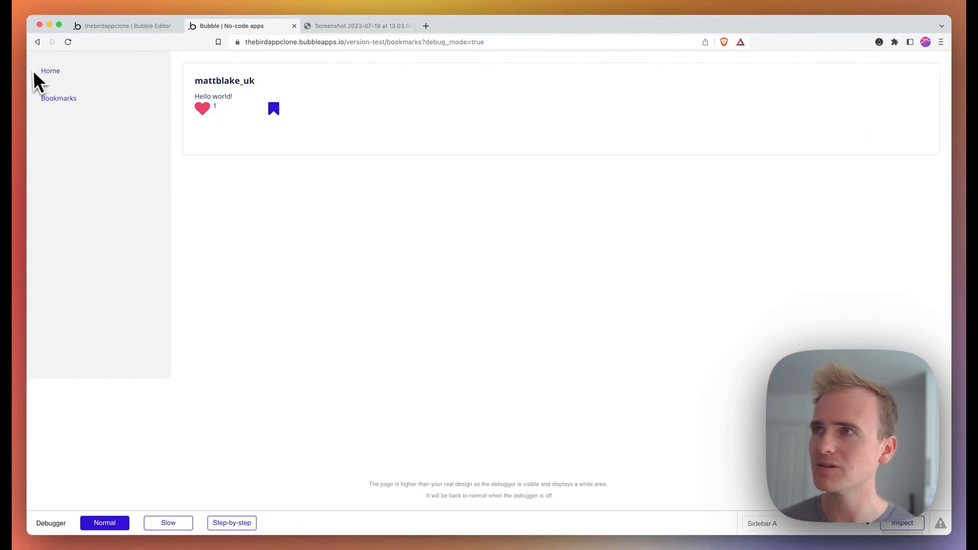
pyautogui.click(51, 71)
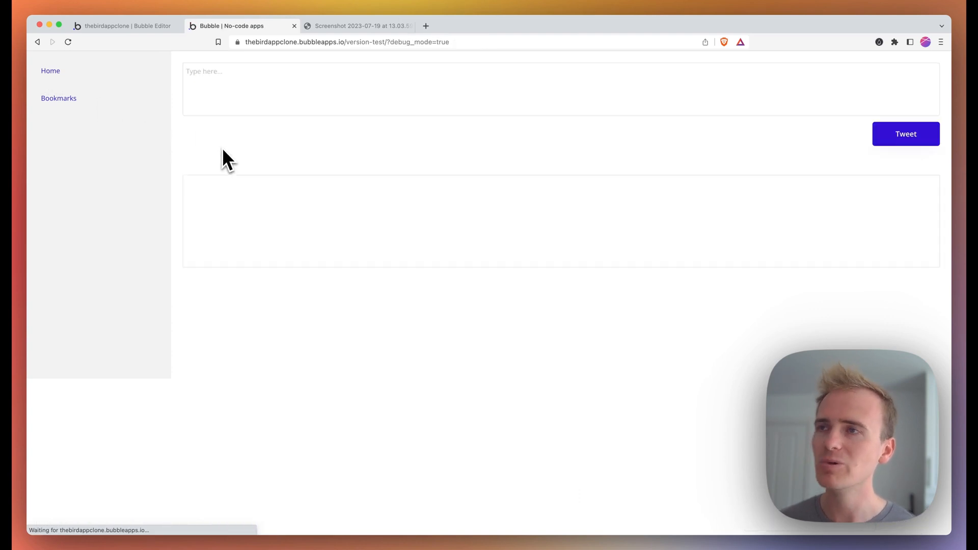
pyautogui.click(204, 223)
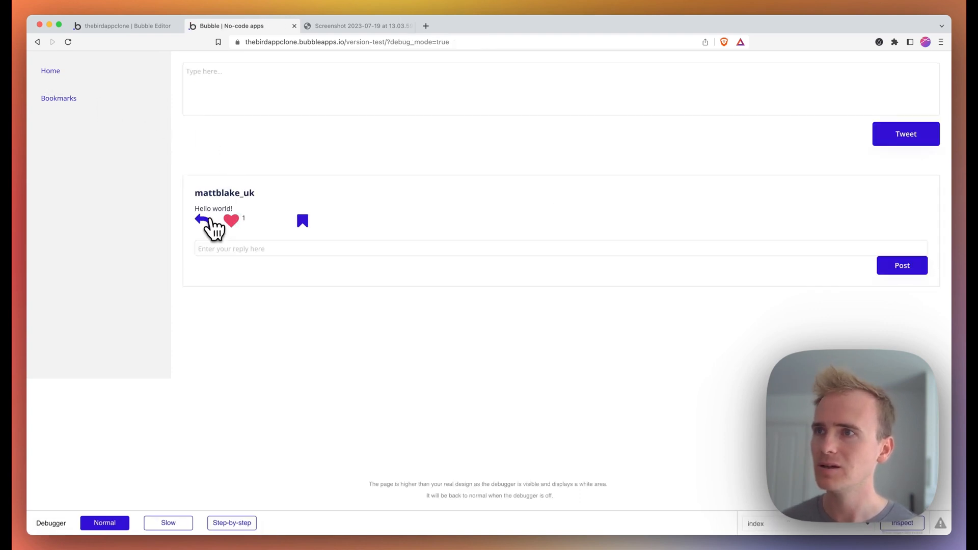
pyautogui.click(218, 246)
pyautogui.write('here is o')
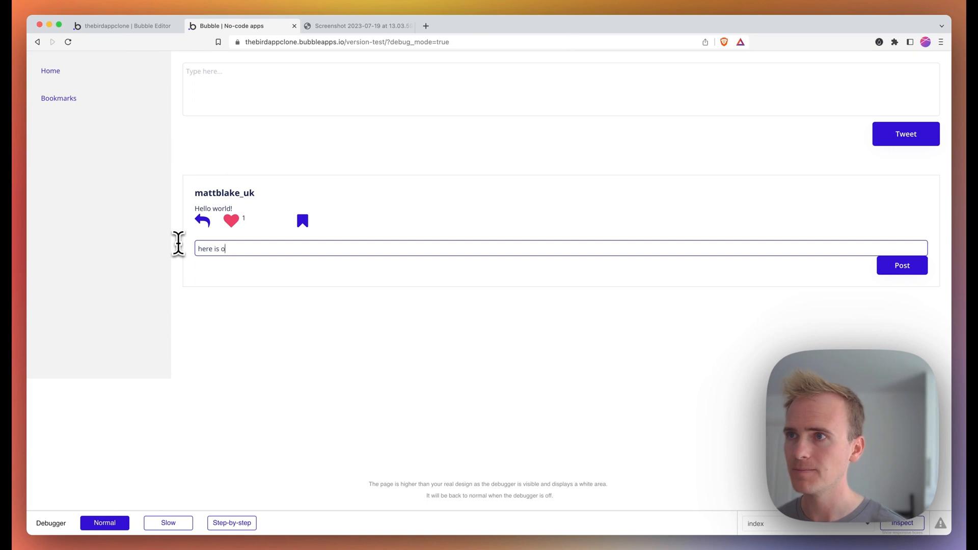
pyautogui.write('u')
pyautogui.write('eply')
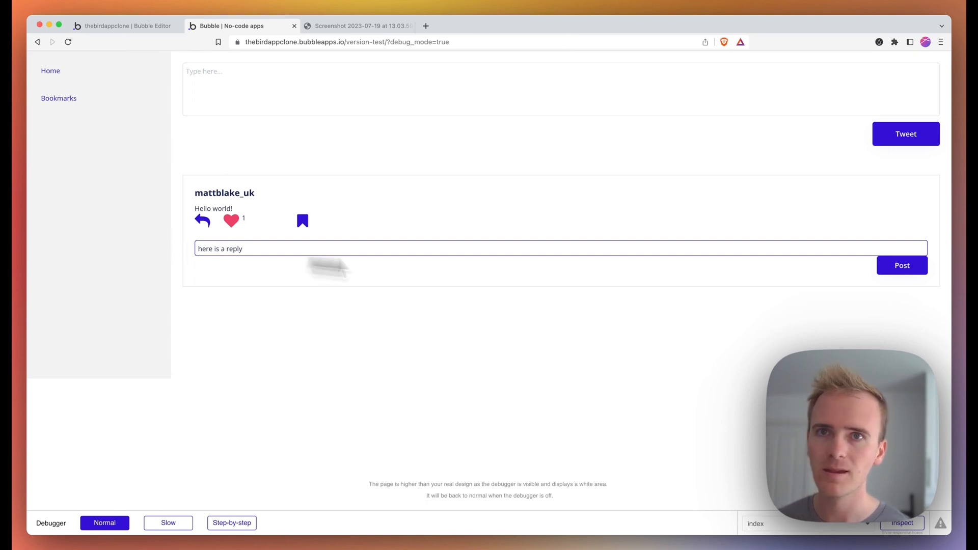
# - Post the reply under the Hello world! tweet and close the preview tab
pyautogui.click(901, 269)
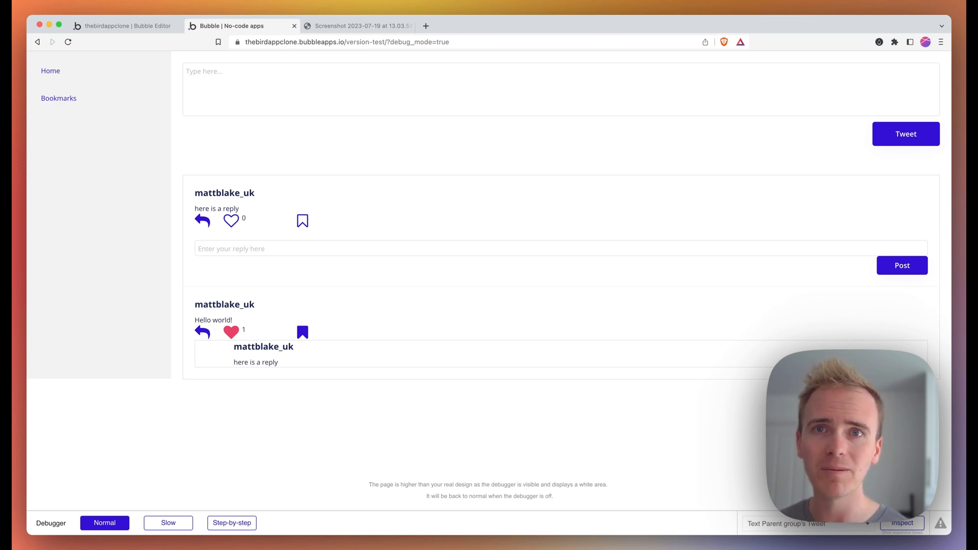
pyautogui.press('super+w')
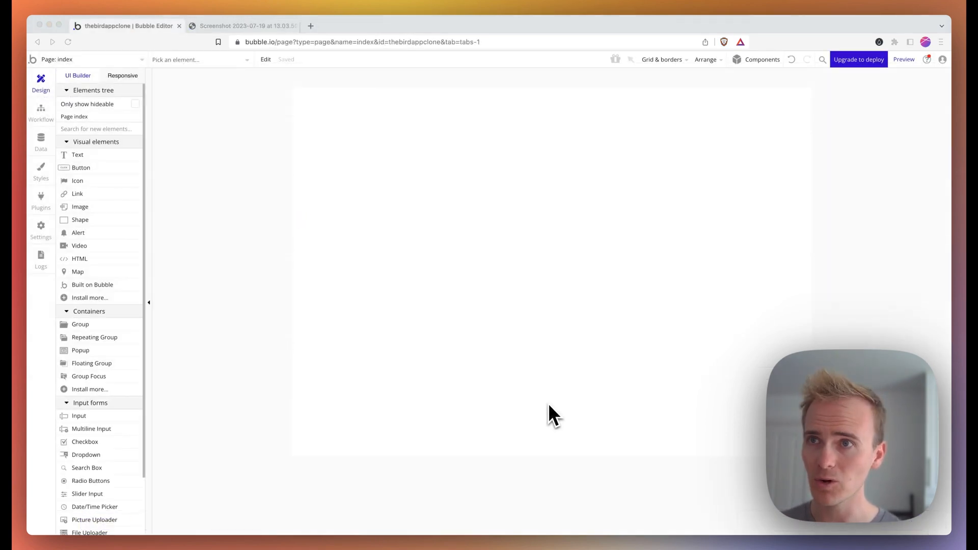
# - Set the index page's container layout to Row and glance at the Twitter reference screenshot
pyautogui.doubleClick(630, 233)
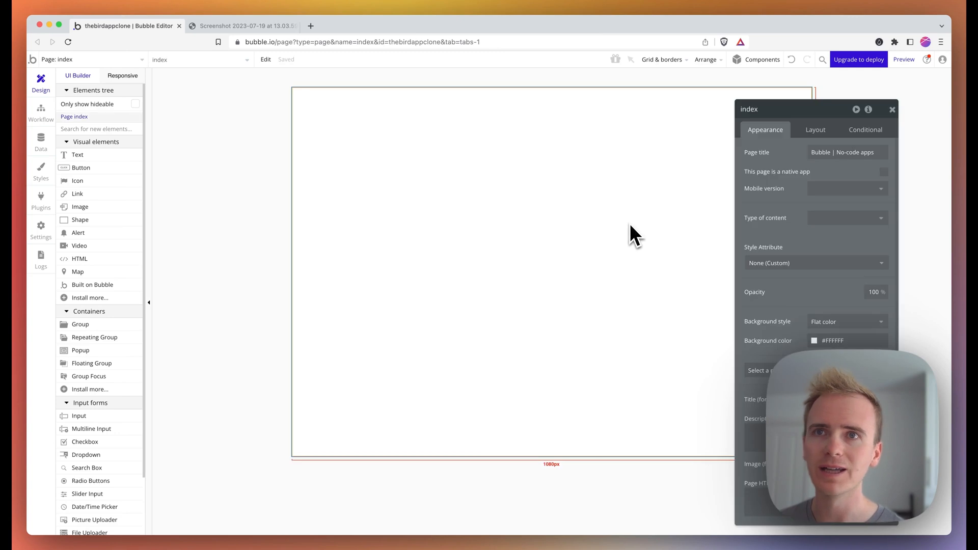
pyautogui.click(817, 131)
pyautogui.click(822, 153)
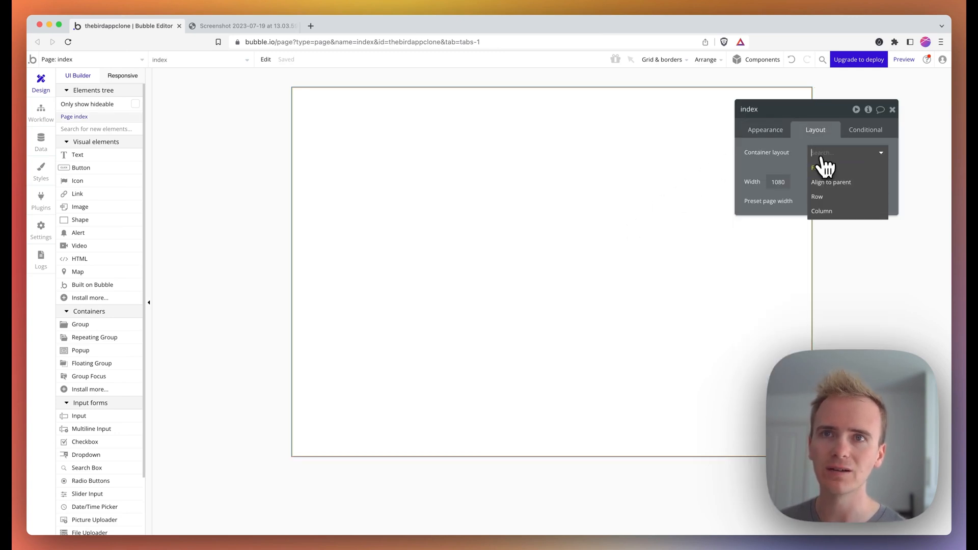
pyautogui.click(827, 199)
pyautogui.click(244, 29)
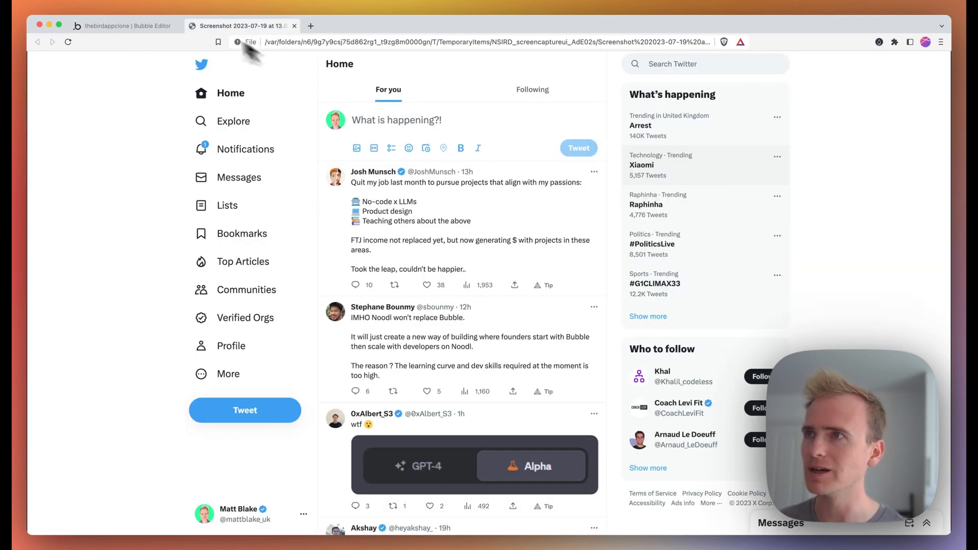
pyautogui.click(144, 27)
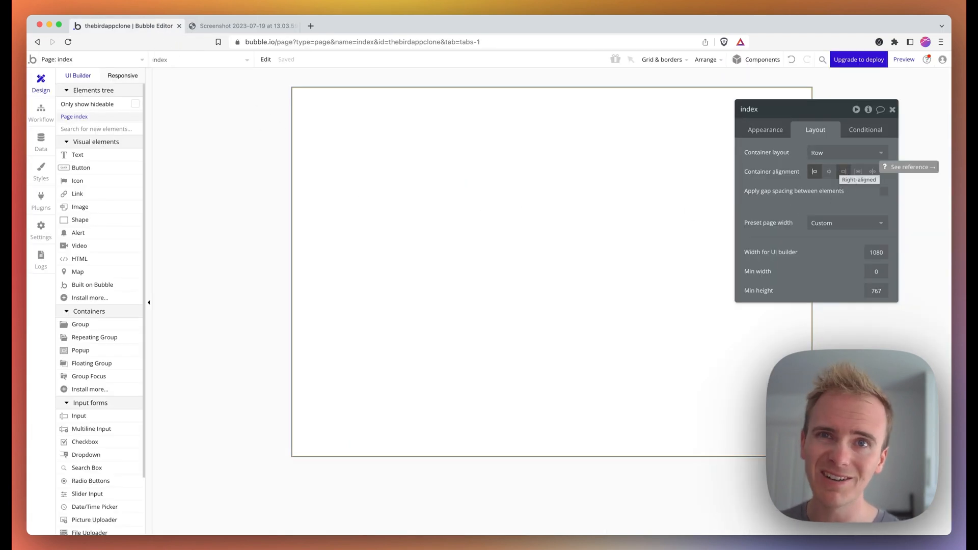
# - Draw Group A on the left as a Column with a fixed 300 px width
pyautogui.click(95, 324)
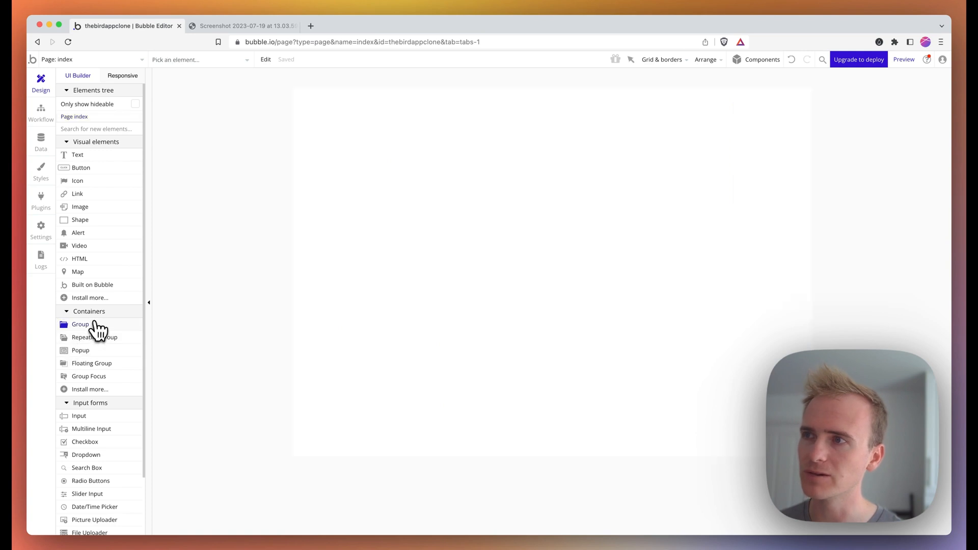
pyautogui.moveTo(321, 107)
pyautogui.mouseDown()
pyautogui.moveTo(366, 188)
pyautogui.moveTo(467, 438)
pyautogui.mouseUp()
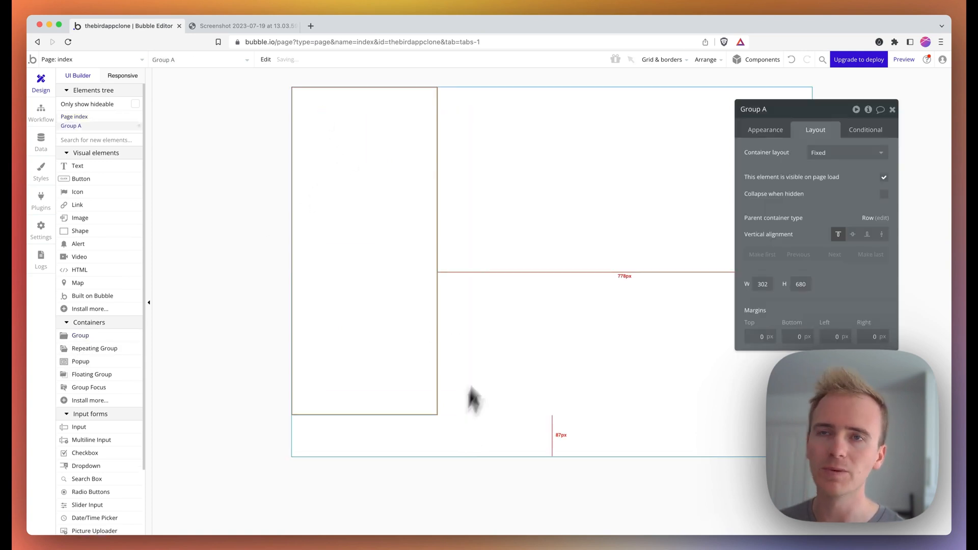
pyautogui.click(816, 154)
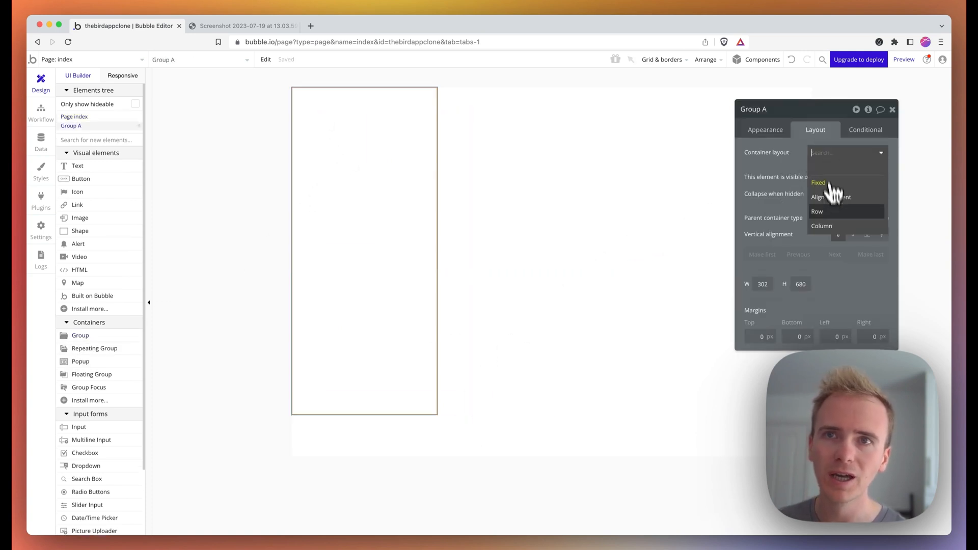
pyautogui.click(834, 229)
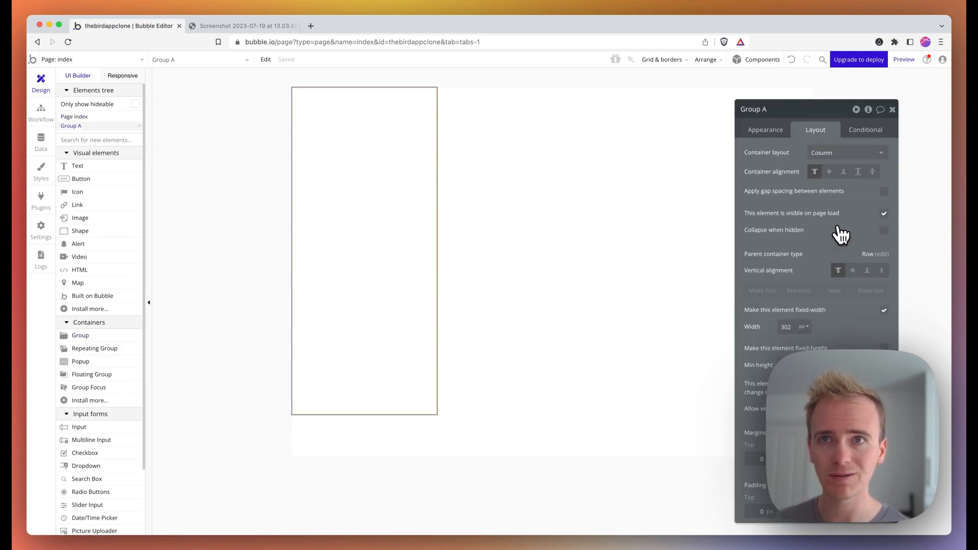
pyautogui.doubleClick(787, 327)
pyautogui.write('300')
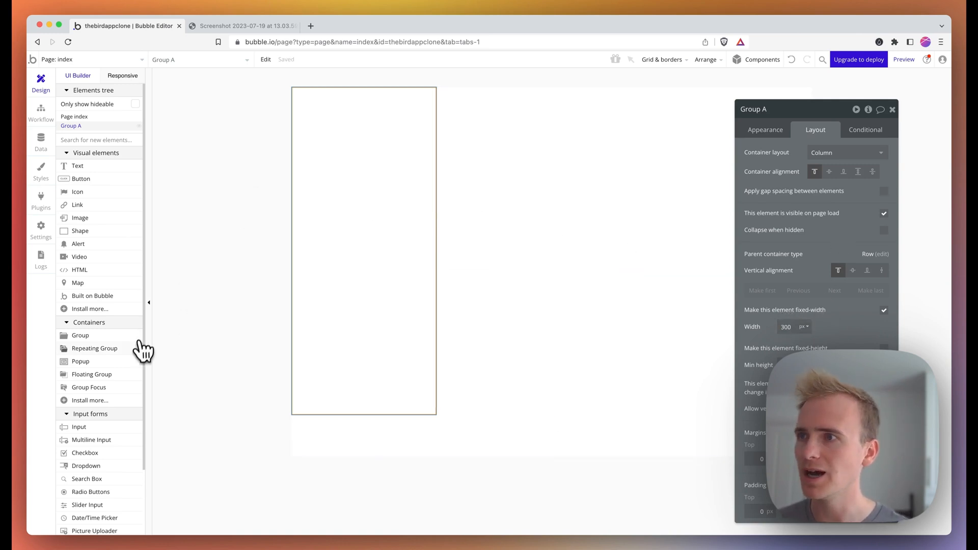
# - Draw Group B beside it as a Column with flexible, non-fixed width
pyautogui.moveTo(102, 337); pyautogui.dragTo(332, 275)
pyautogui.moveTo(558, 124); pyautogui.dragTo(748, 334)
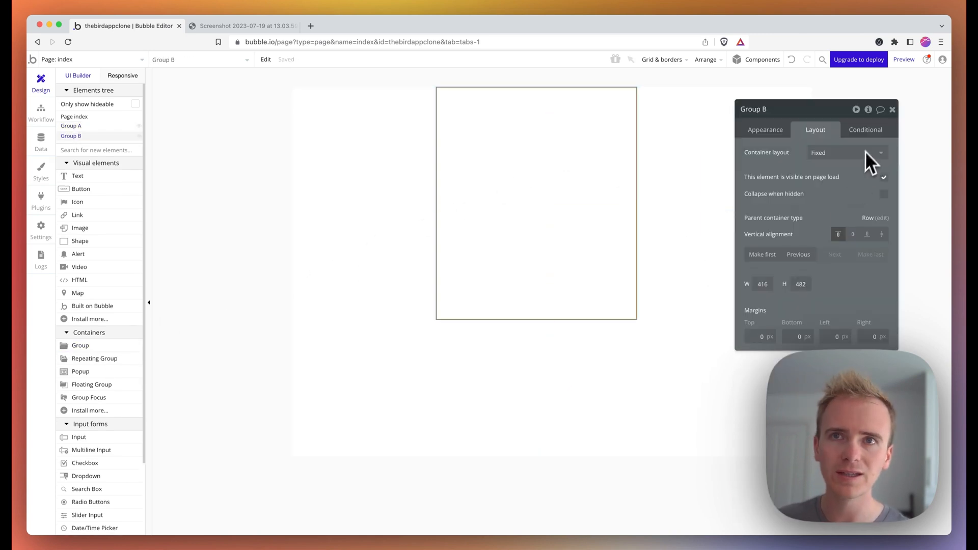
pyautogui.click(847, 155)
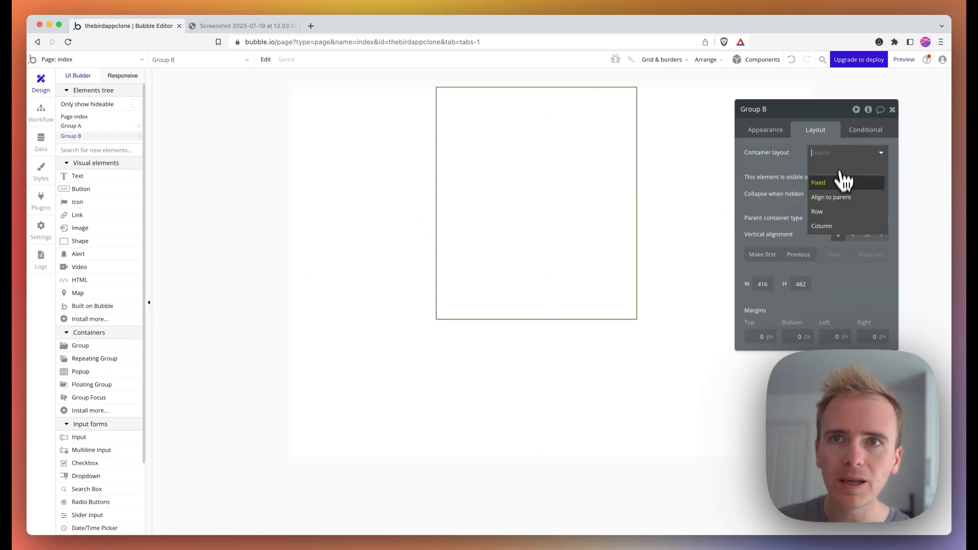
pyautogui.click(838, 228)
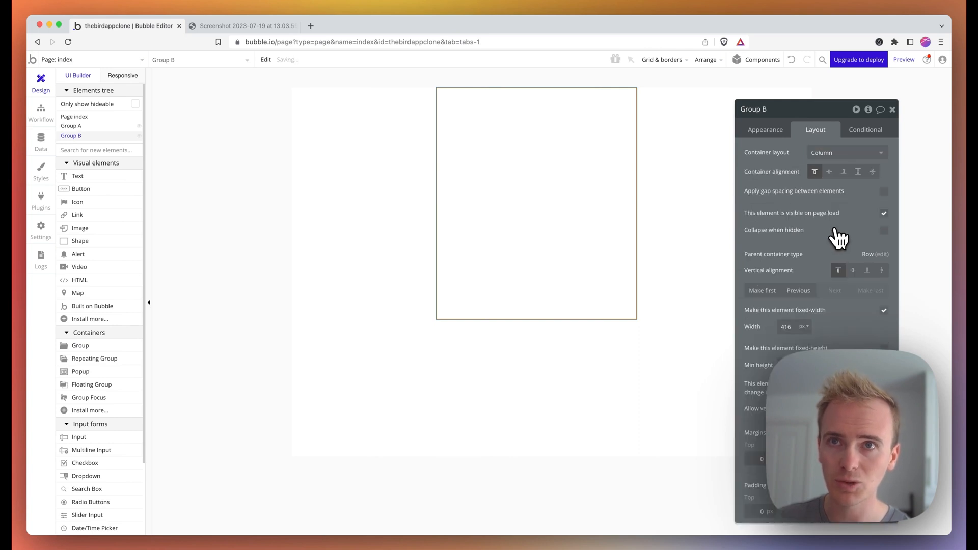
pyautogui.click(884, 310)
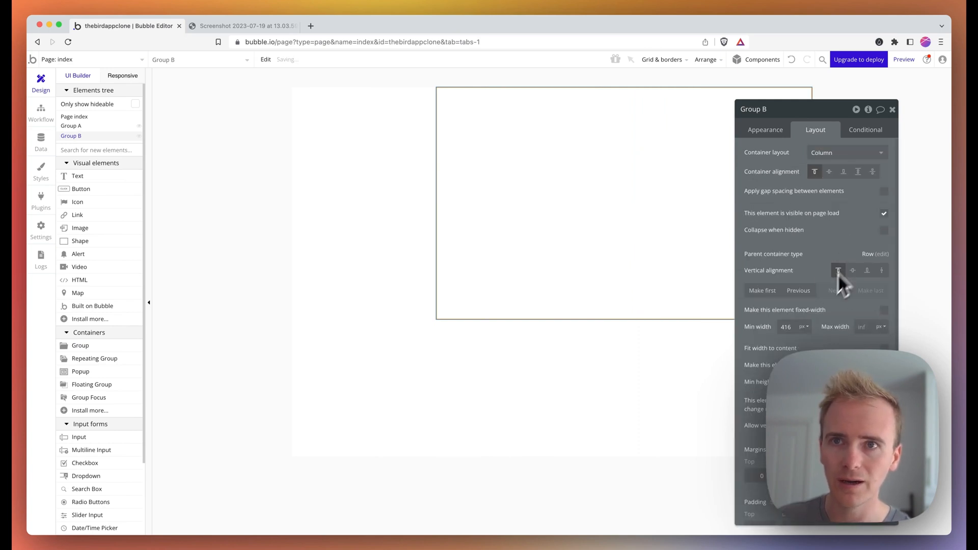
pyautogui.click(386, 209)
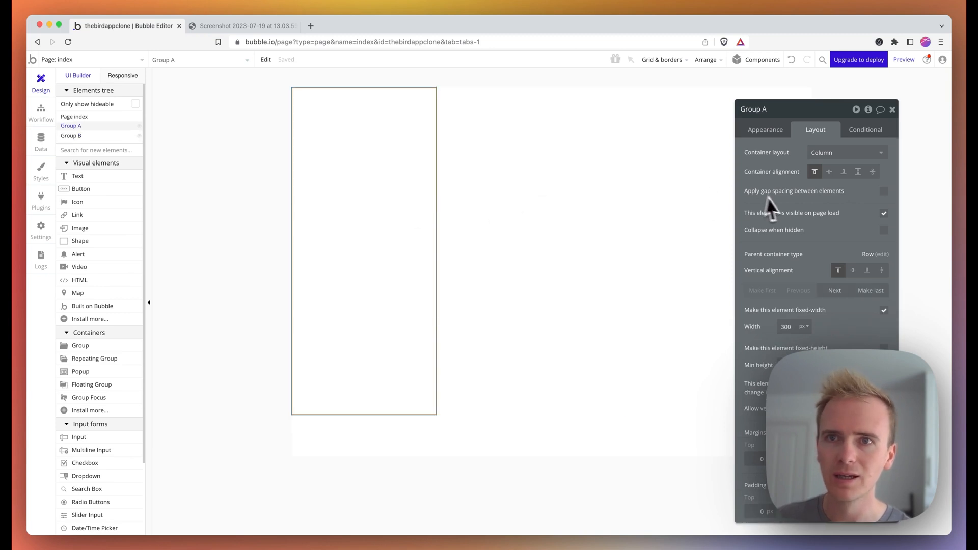
pyautogui.click(778, 133)
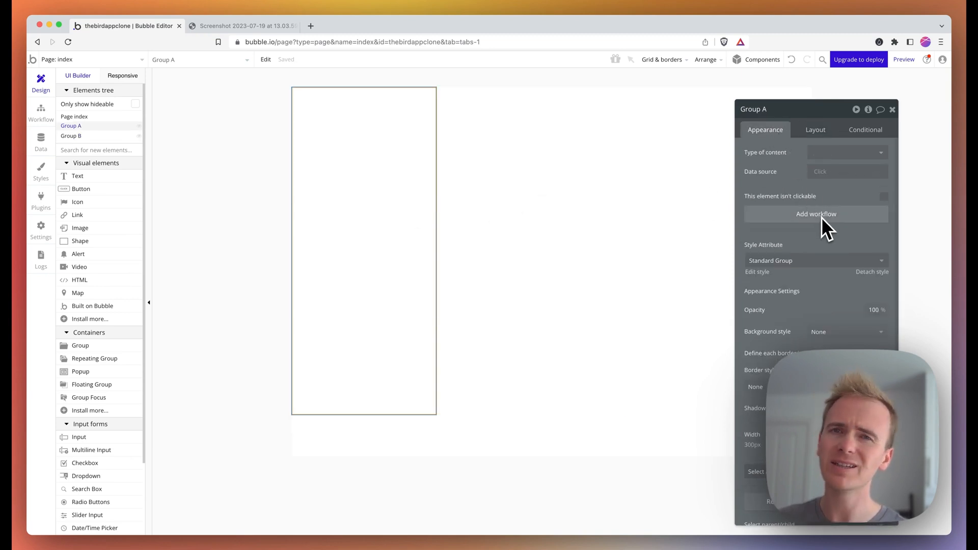
# - Give Group A a flat light grey background of about #F1F1F0
pyautogui.click(822, 333)
pyautogui.click(828, 365)
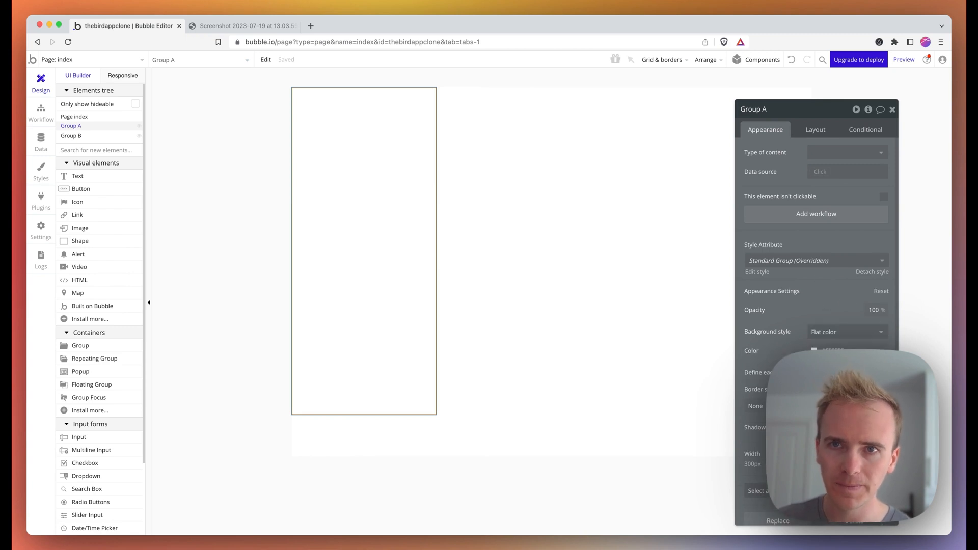
pyautogui.click(815, 351)
pyautogui.moveTo(819, 387); pyautogui.dragTo(819, 370)
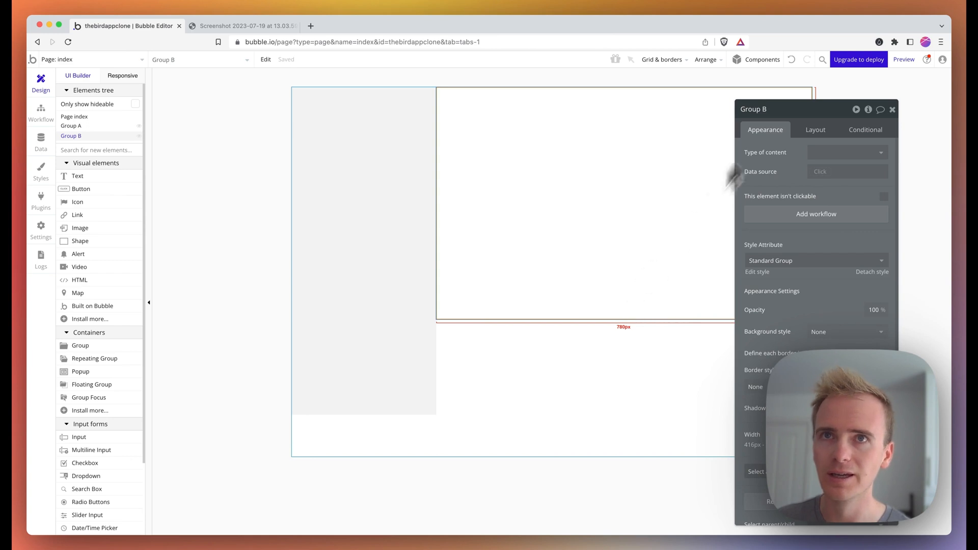
# - Preview the app, compare it with the Twitter screenshot, and return to the editor
pyautogui.click(905, 60)
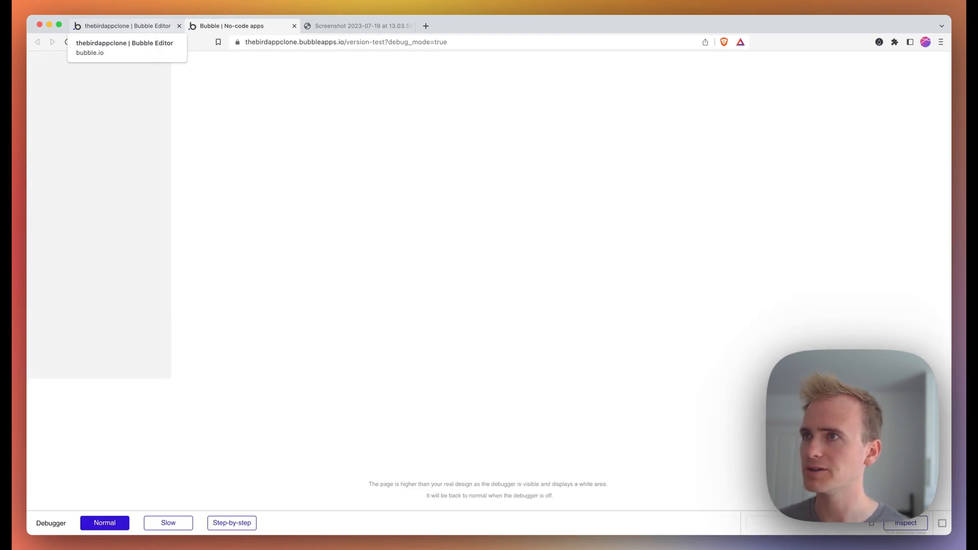
pyautogui.click(148, 28)
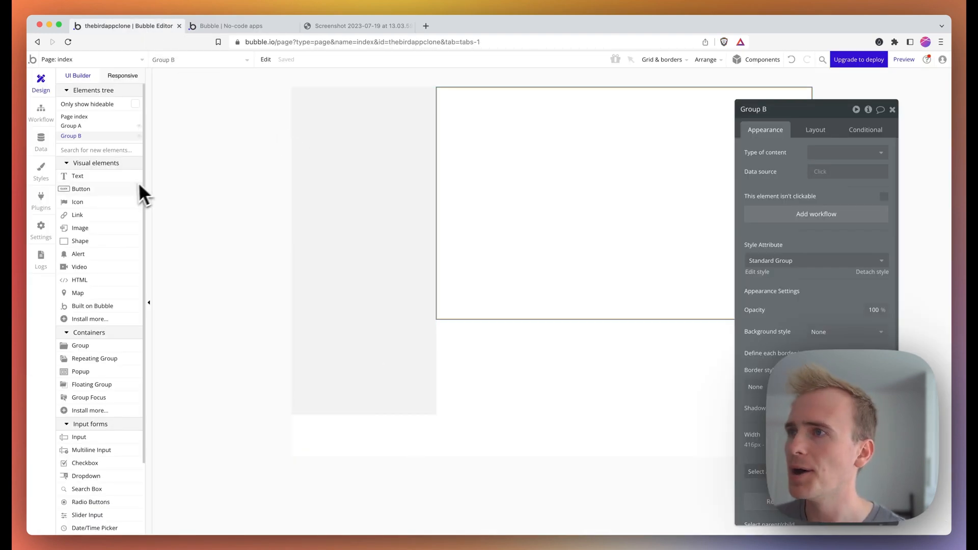
pyautogui.click(365, 26)
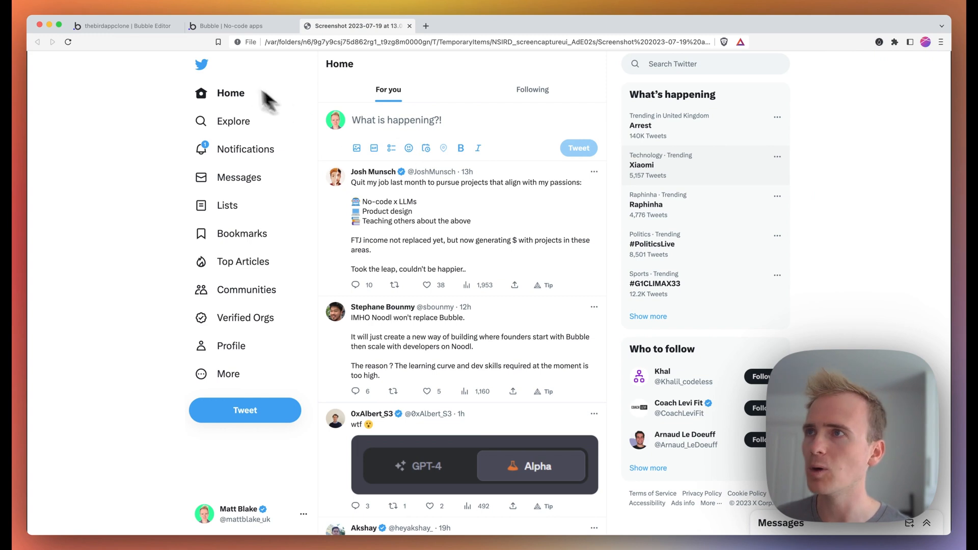
pyautogui.click(162, 28)
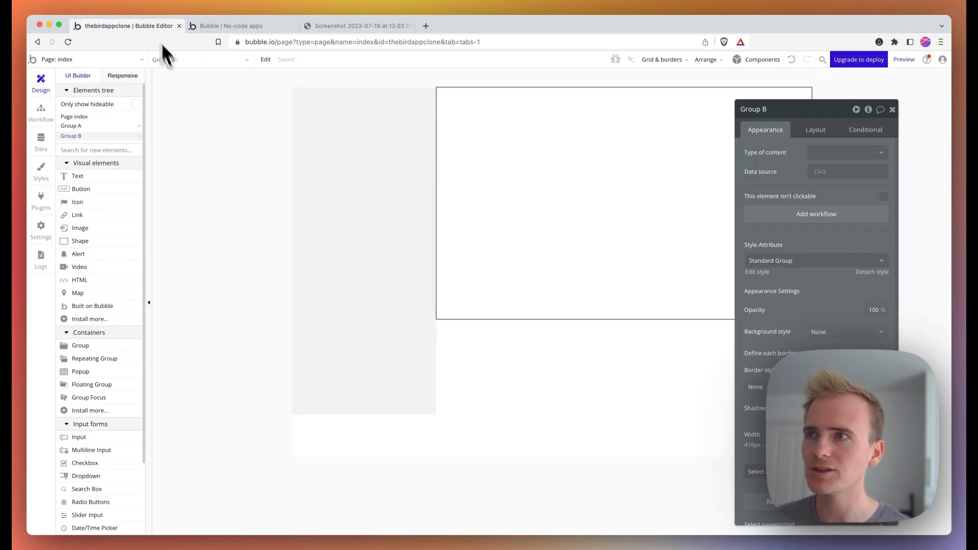
# - Add a Multiline Input at the top of Group B
pyautogui.click(95, 151)
pyautogui.write('multi')
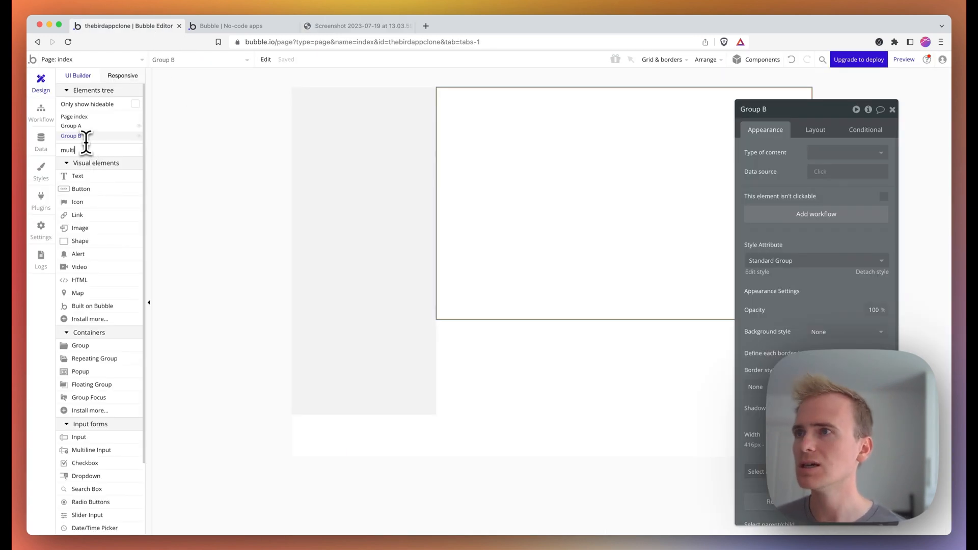
pyautogui.click(100, 176)
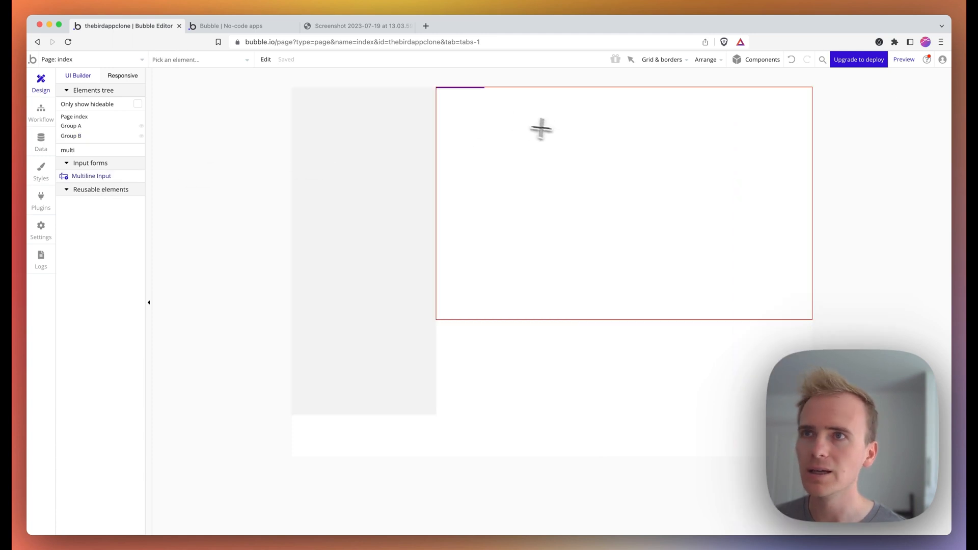
pyautogui.moveTo(483, 107)
pyautogui.mouseDown()
pyautogui.moveTo(530, 131)
pyautogui.moveTo(734, 162)
pyautogui.mouseUp()
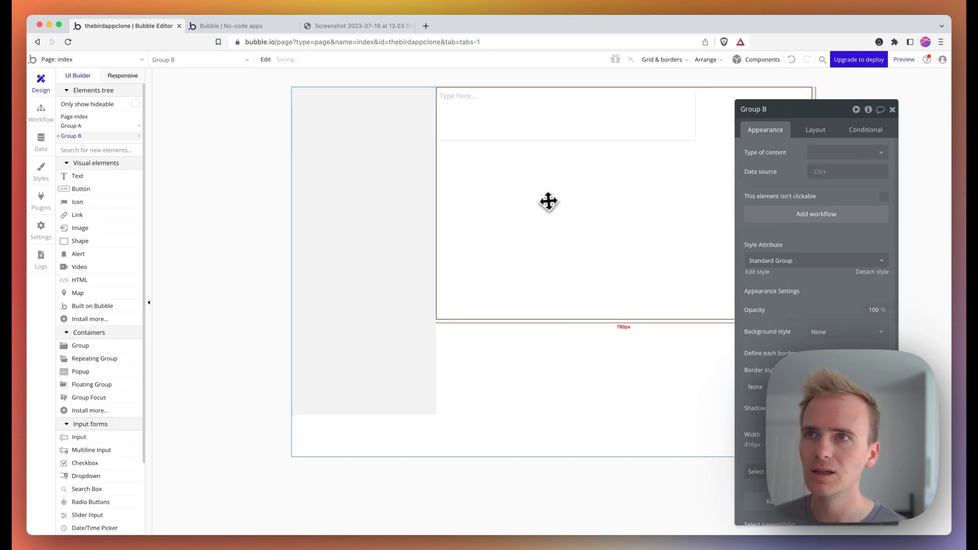
# - Give Group B a 24 px top padding
pyautogui.click(815, 130)
pyautogui.scroll(-1, 814, 147)
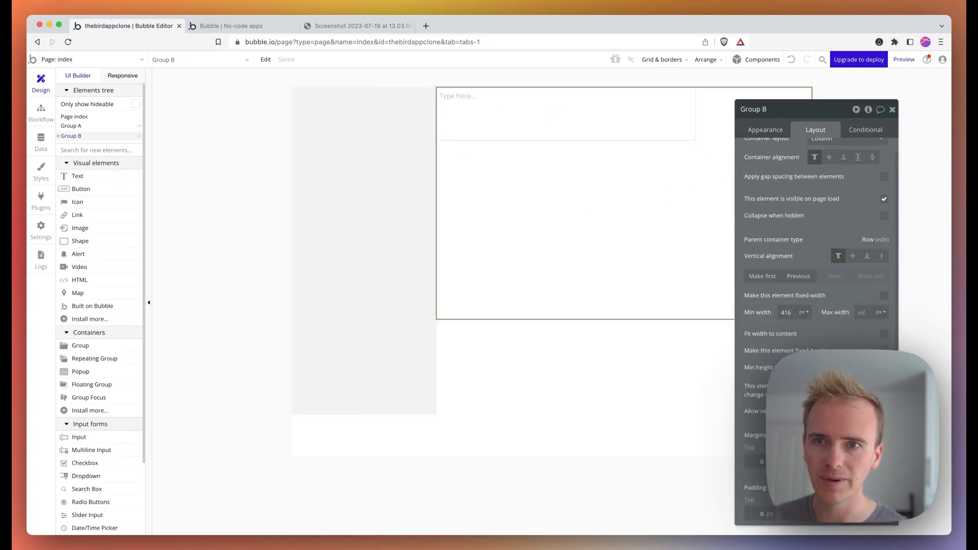
pyautogui.doubleClick(758, 514)
pyautogui.write('24')
pyautogui.click(793, 517)
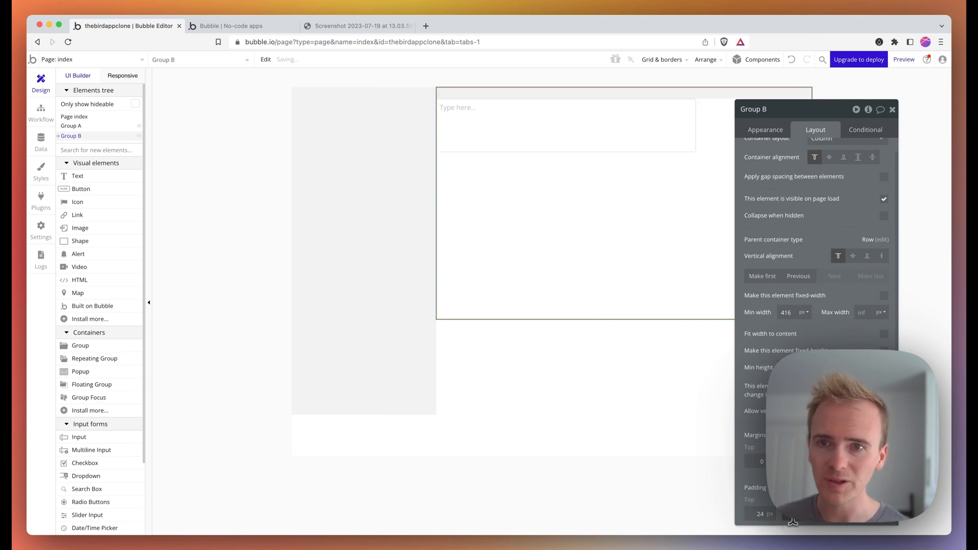
pyautogui.click(826, 517)
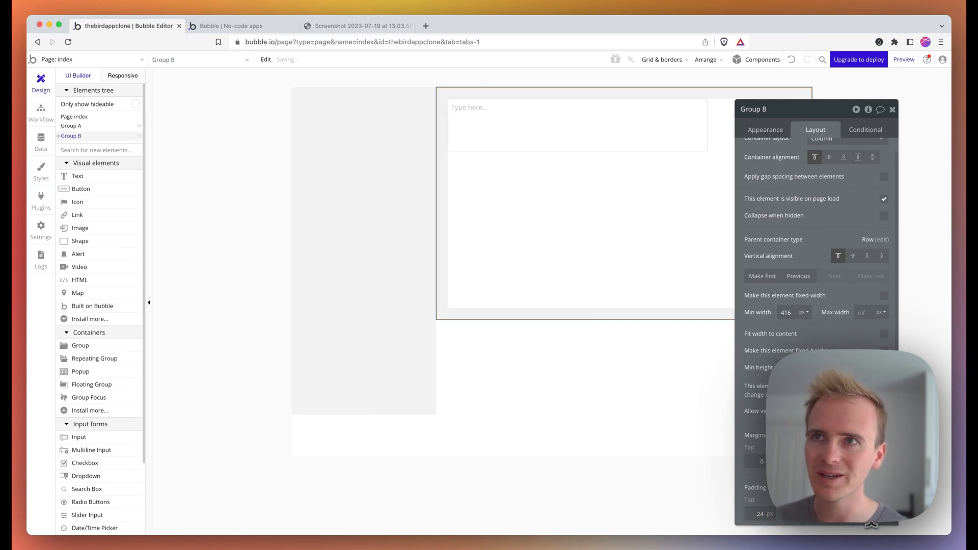
# - Set the multiline input's width to 100%
pyautogui.click(530, 140)
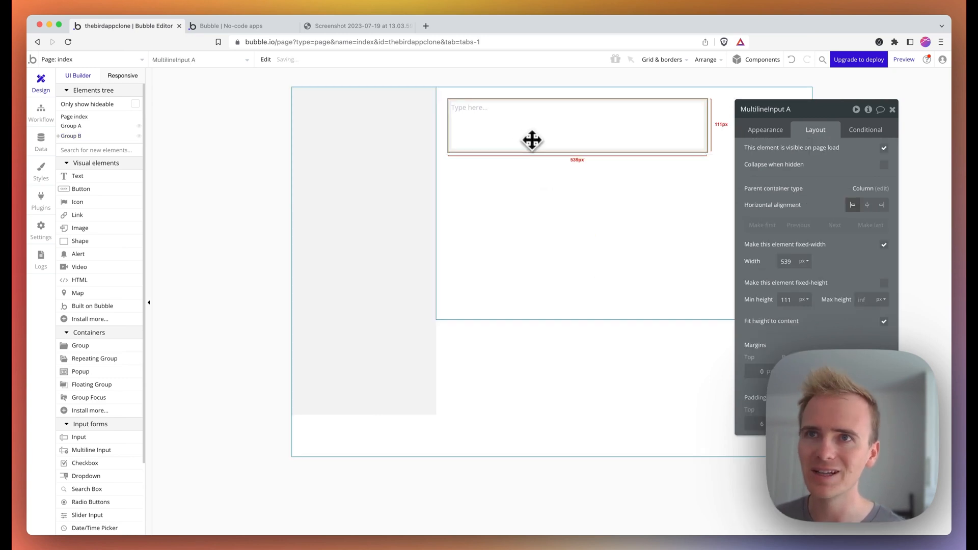
pyautogui.doubleClick(788, 261)
pyautogui.write('100')
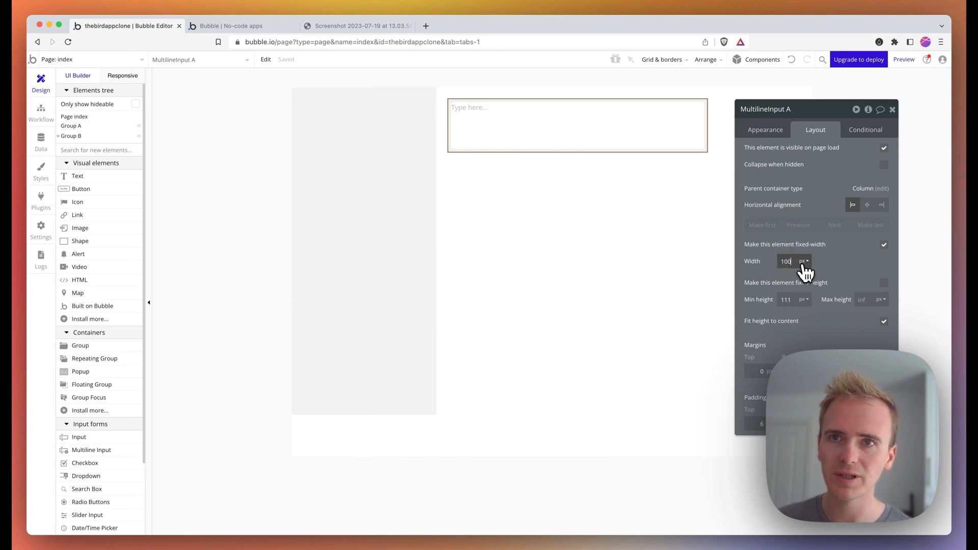
pyautogui.click(803, 262)
pyautogui.click(807, 293)
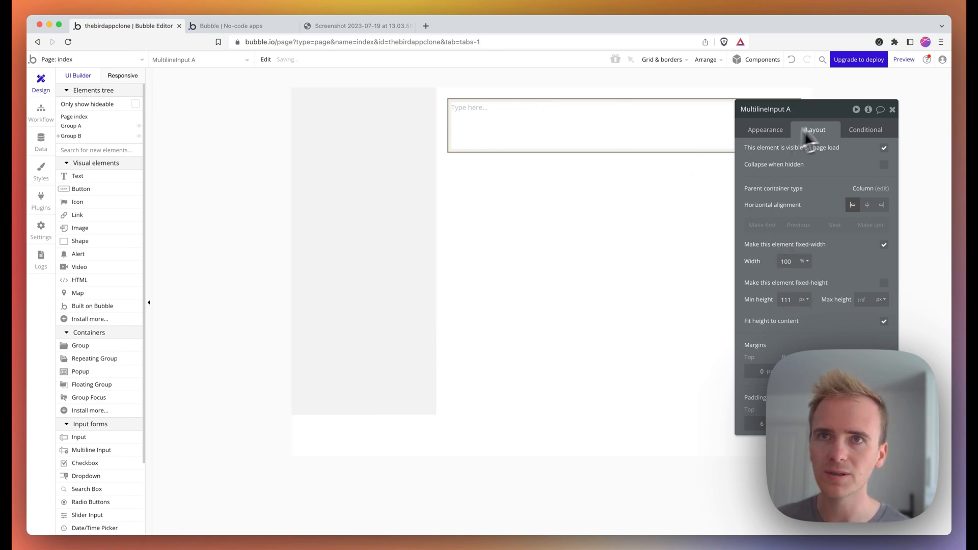
pyautogui.moveTo(831, 114); pyautogui.dragTo(864, 169)
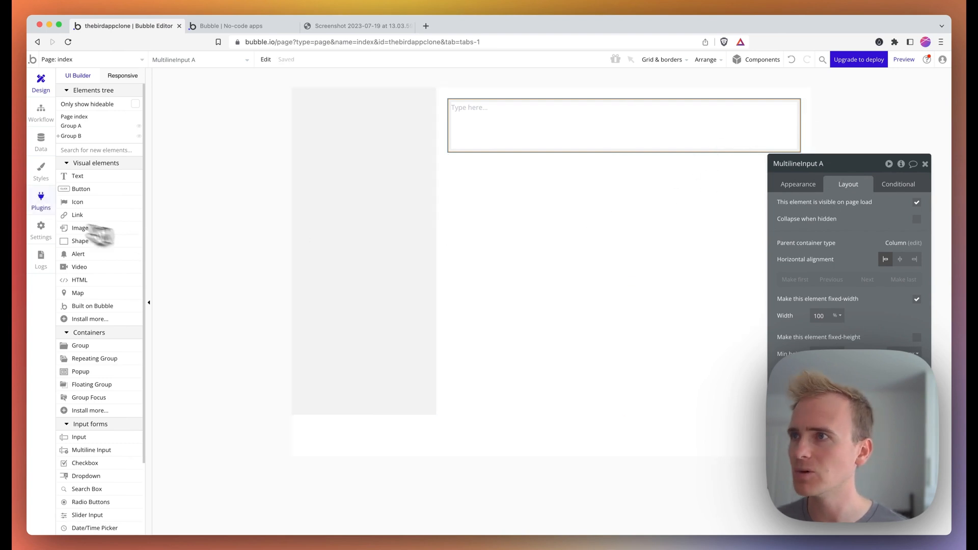
# - Add a right-aligned button labelled 'Tweet' under the text box
pyautogui.click(127, 189)
pyautogui.moveTo(582, 164); pyautogui.dragTo(650, 189)
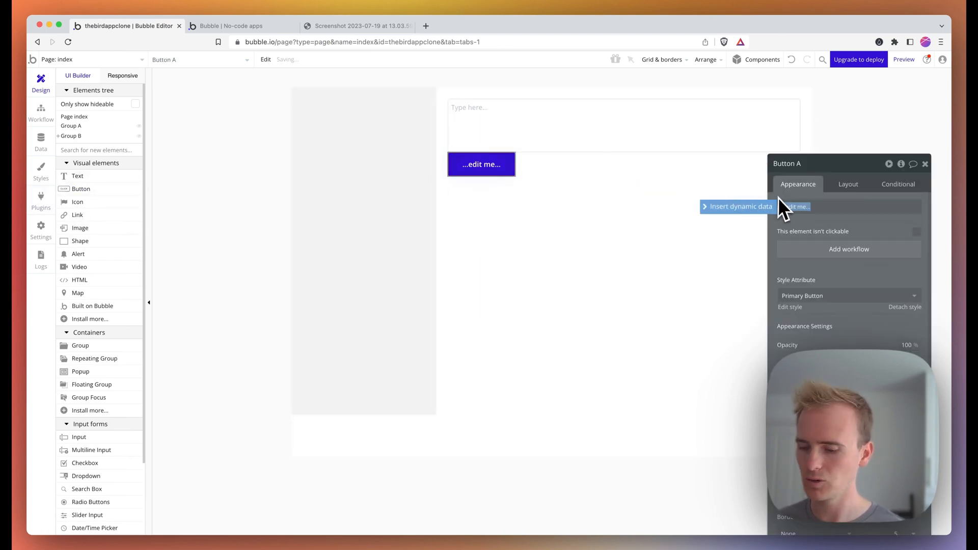
pyautogui.write('Tweet')
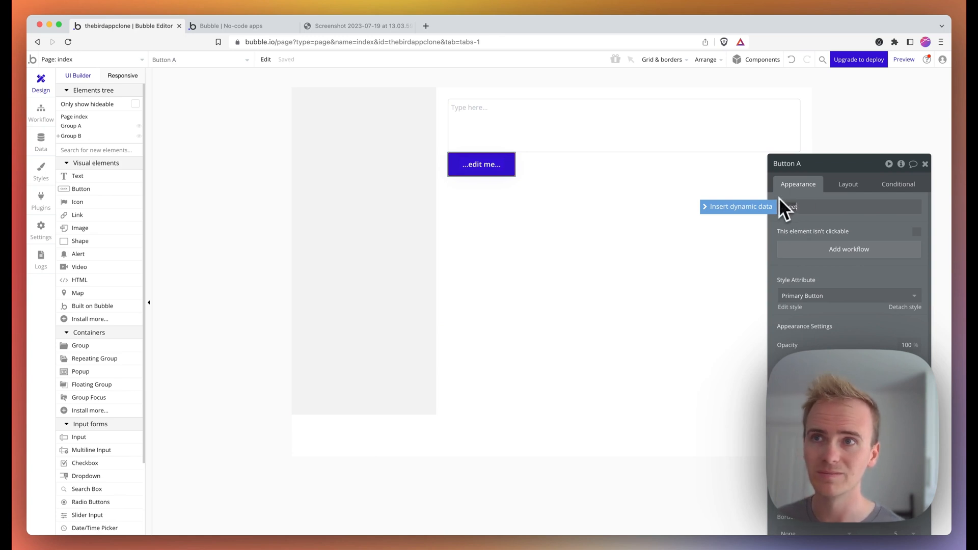
pyautogui.click(850, 186)
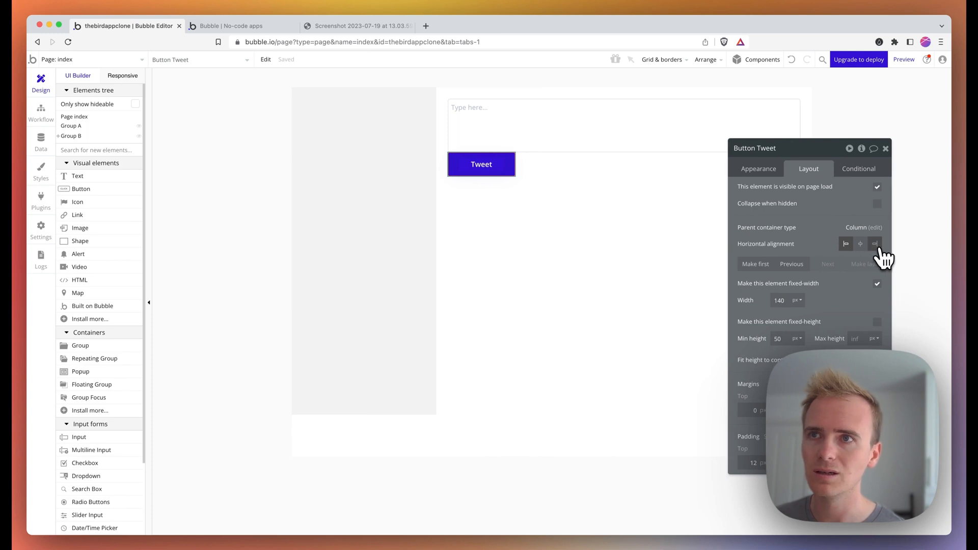
pyautogui.click(875, 244)
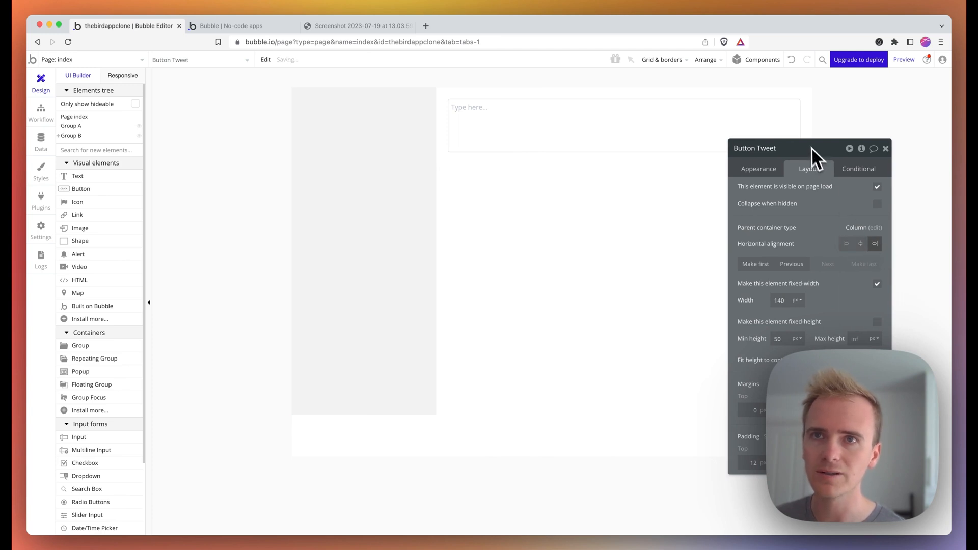
# - Give the Tweet button a 12 px top margin
pyautogui.moveTo(812, 147); pyautogui.dragTo(480, 153)
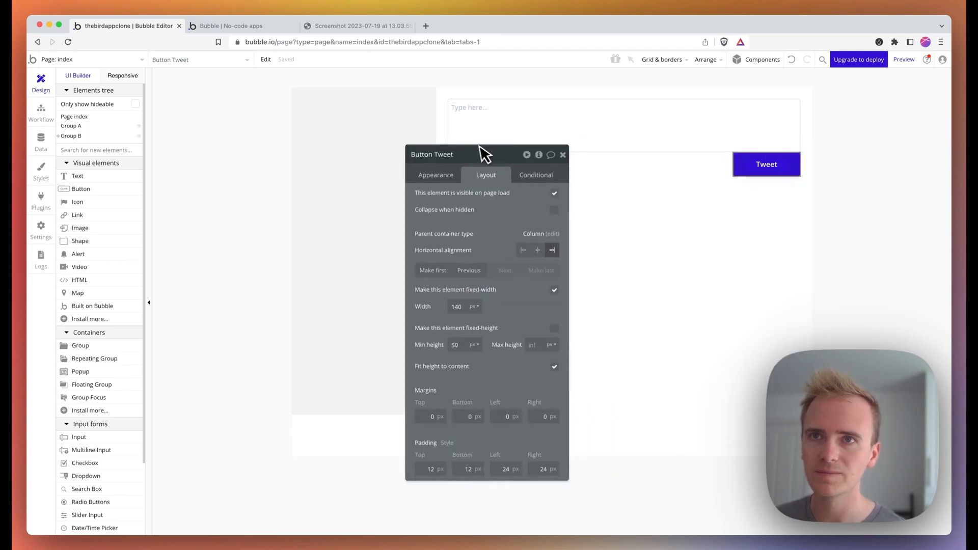
pyautogui.click(425, 418)
pyautogui.write('12')
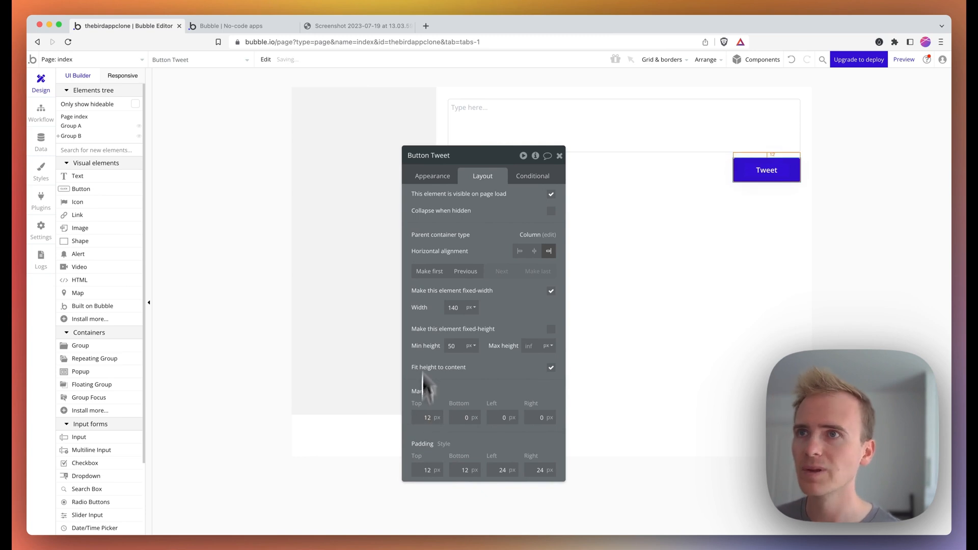
pyautogui.click(112, 149)
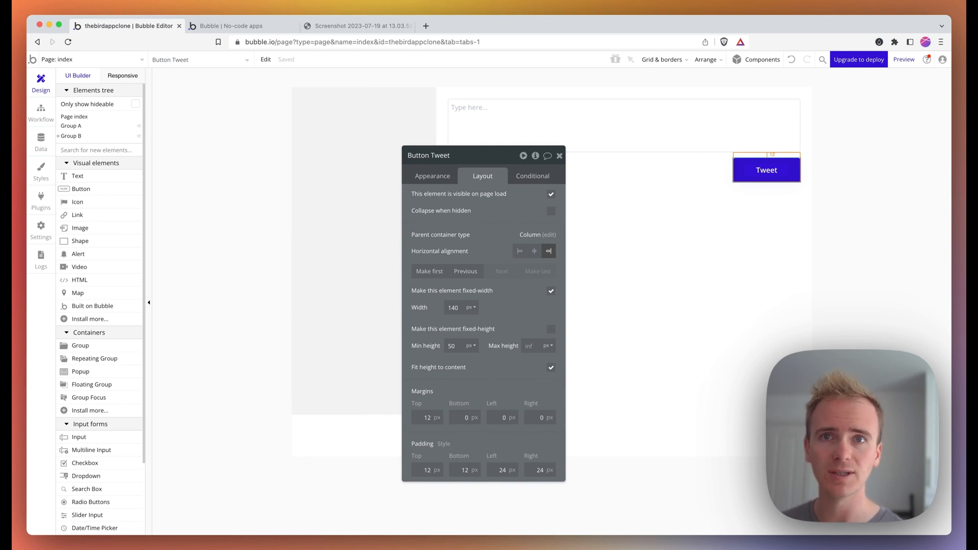
pyautogui.write('repeating')
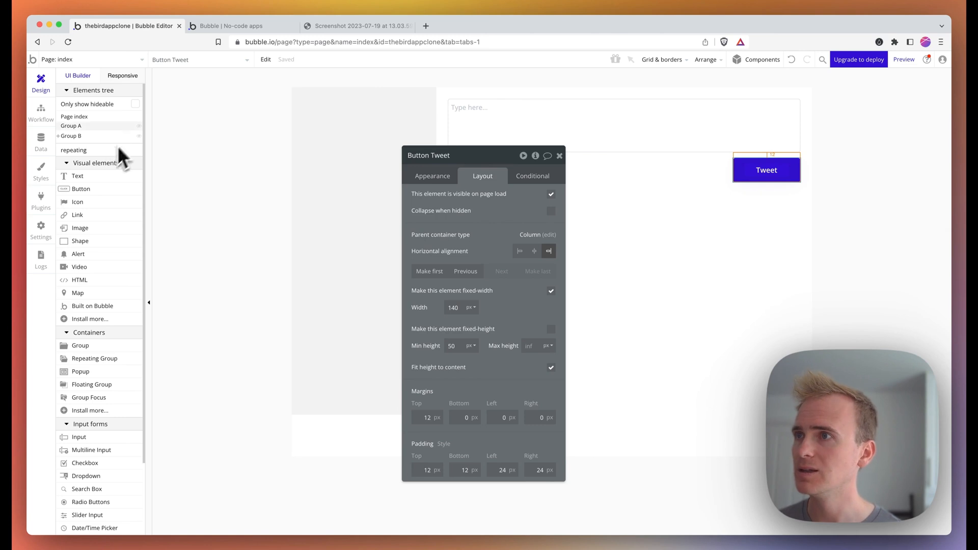
# - Draw a Repeating Group with 4 rows and 1 column below the Tweet button
pyautogui.click(113, 176)
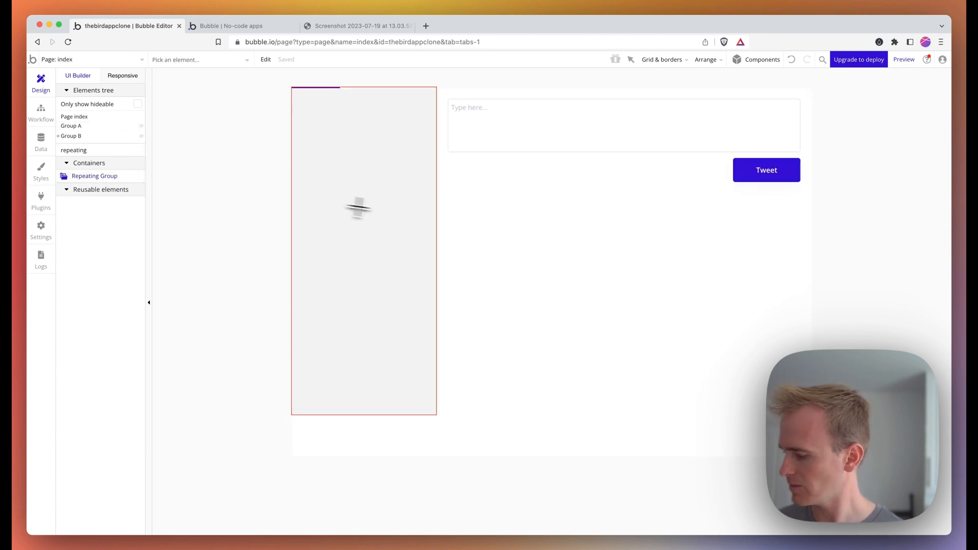
pyautogui.moveTo(495, 201); pyautogui.dragTo(724, 290)
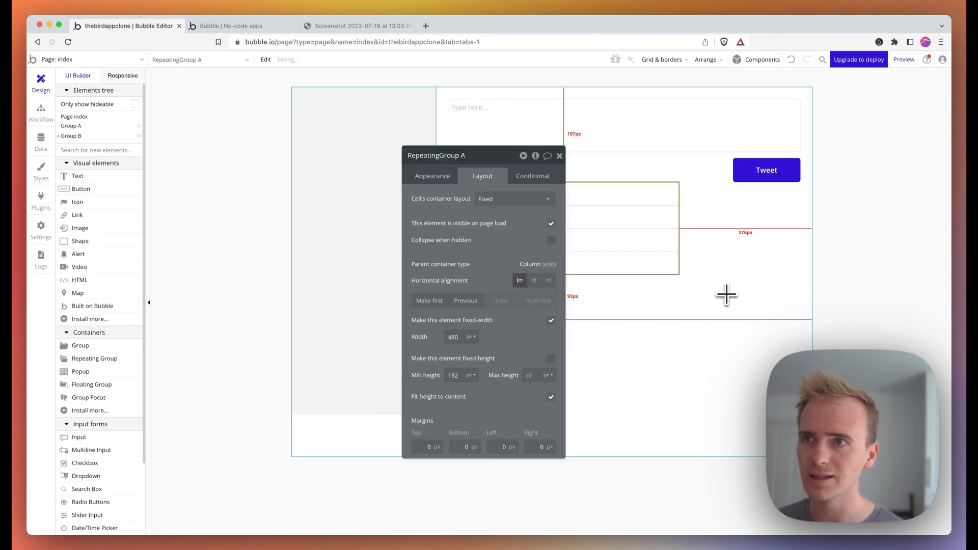
pyautogui.click(458, 176)
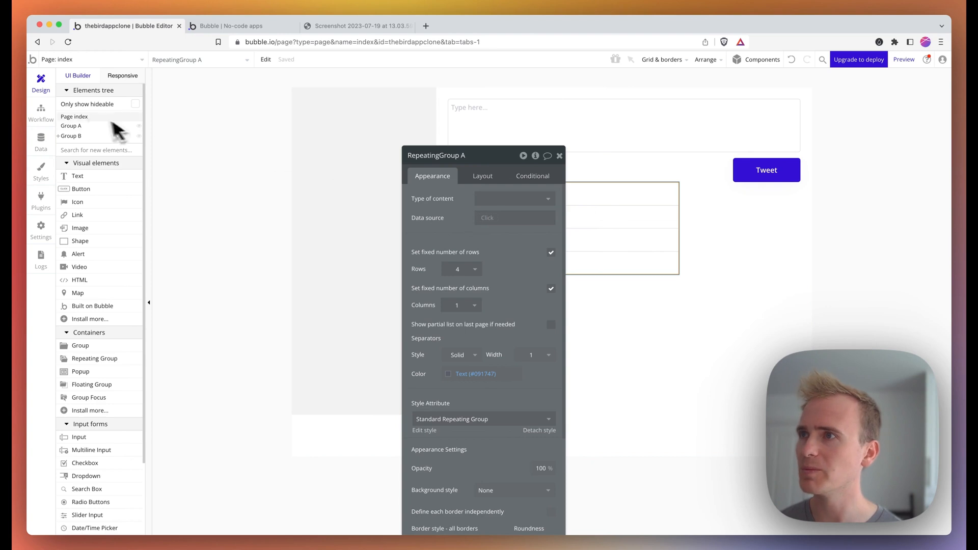
# - Create a new data type named Tweet in the Data tab
pyautogui.click(42, 138)
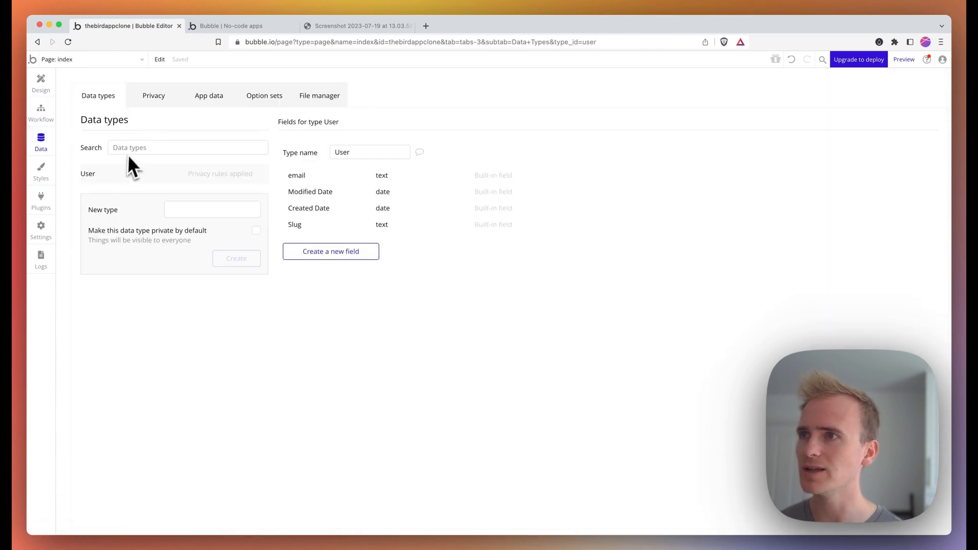
pyautogui.click(203, 212)
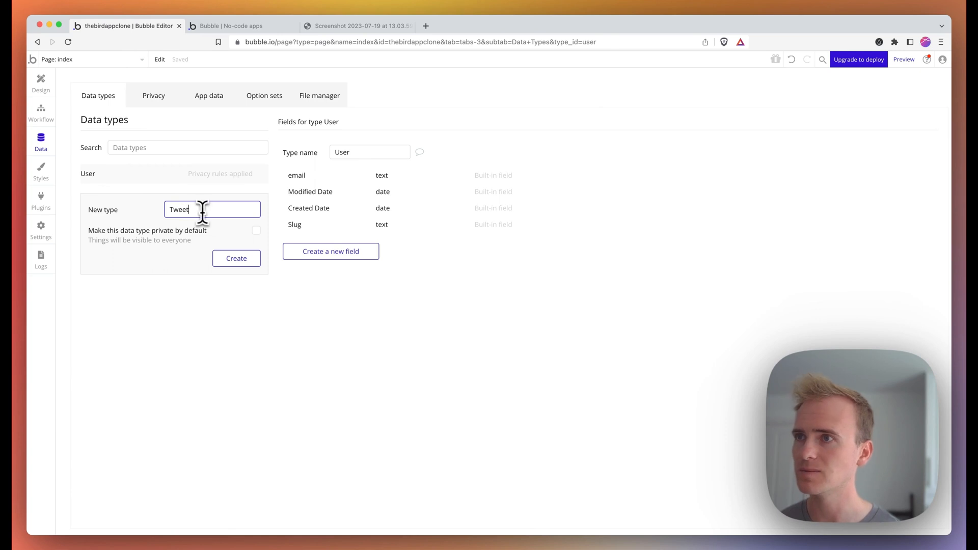
pyautogui.click(241, 262)
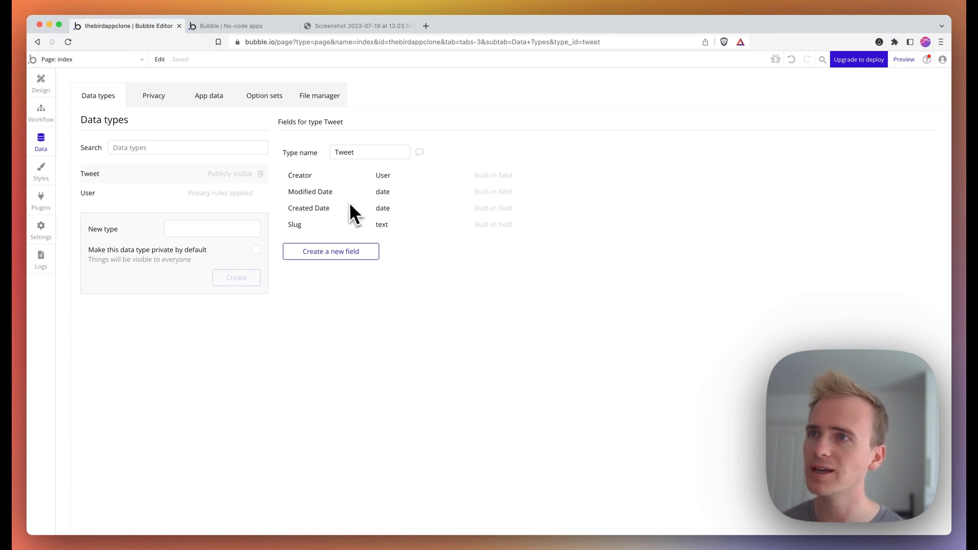
# - Add a text field named Content to the Tweet data type
pyautogui.click(337, 252)
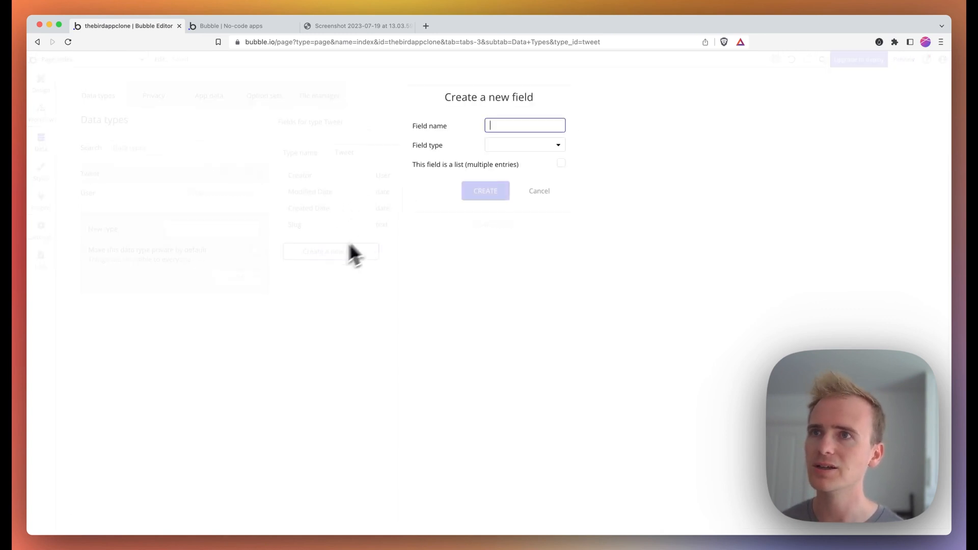
pyautogui.write('Text')
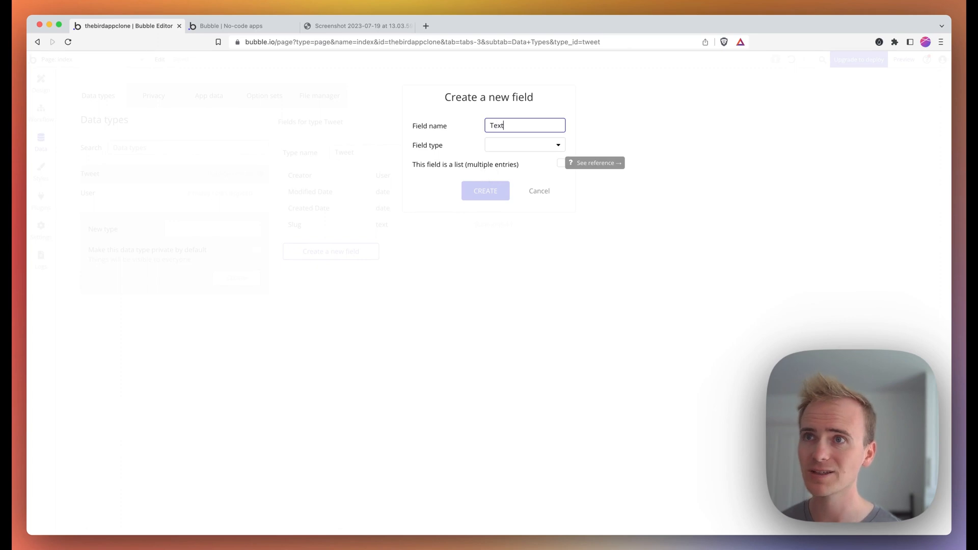
pyautogui.press('super+a')
pyautogui.write('Conta')
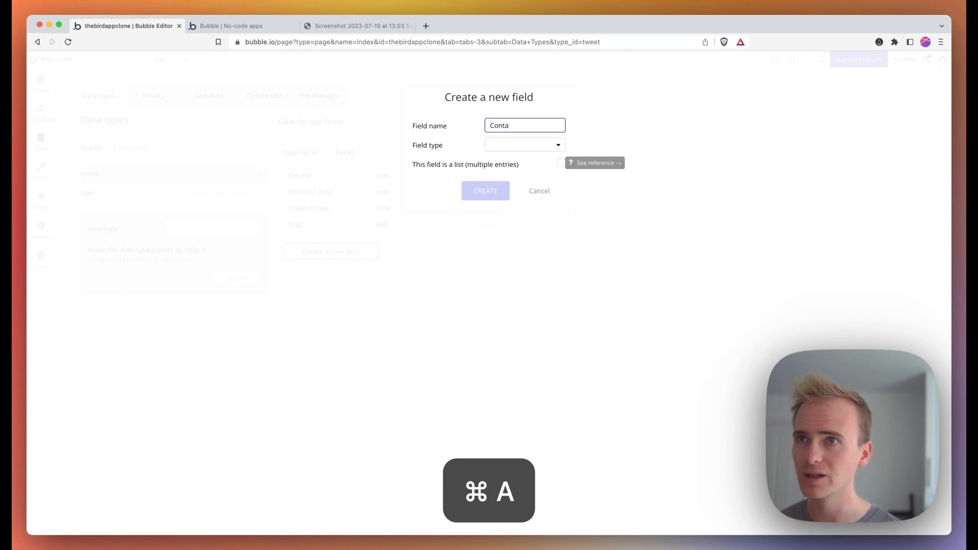
pyautogui.press('BackSpace')
pyautogui.write('ent')
pyautogui.click(504, 145)
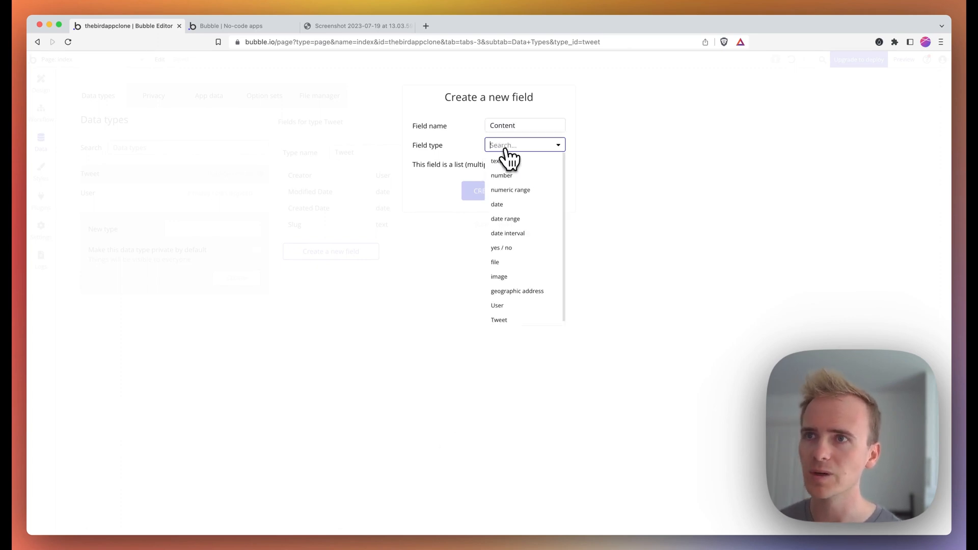
pyautogui.click(509, 162)
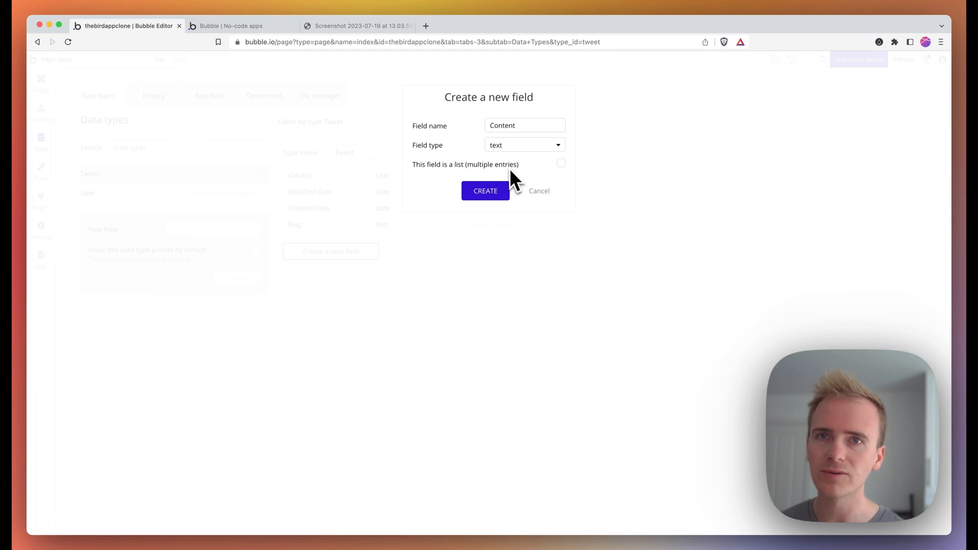
pyautogui.click(481, 193)
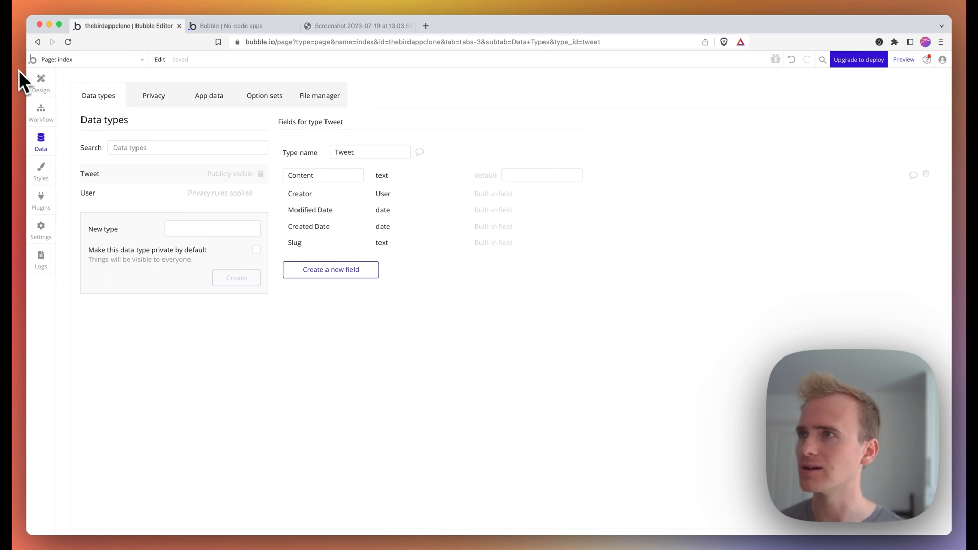
pyautogui.click(45, 95)
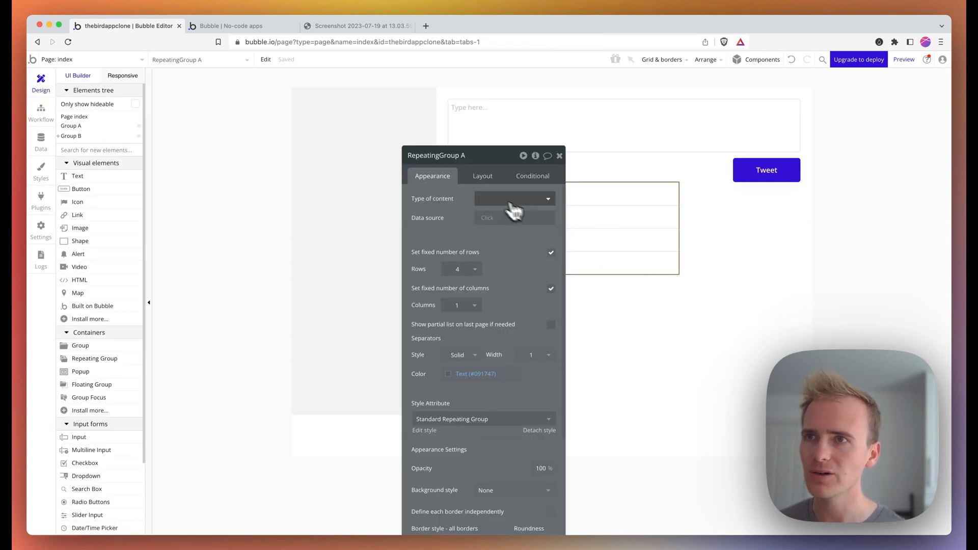
# - Make the repeating group show a search for Tweets sorted by Created Date, descending
pyautogui.click(493, 200)
pyautogui.click(507, 243)
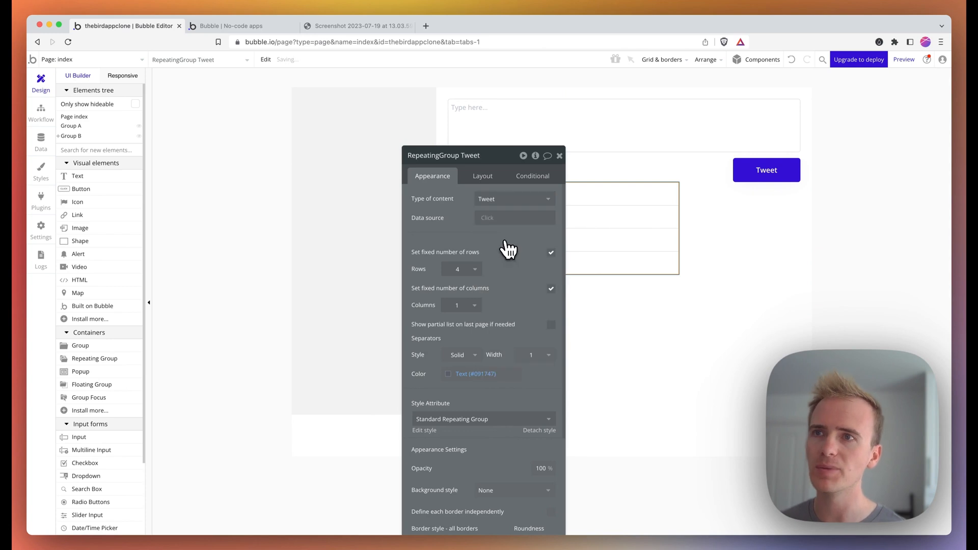
pyautogui.click(490, 219)
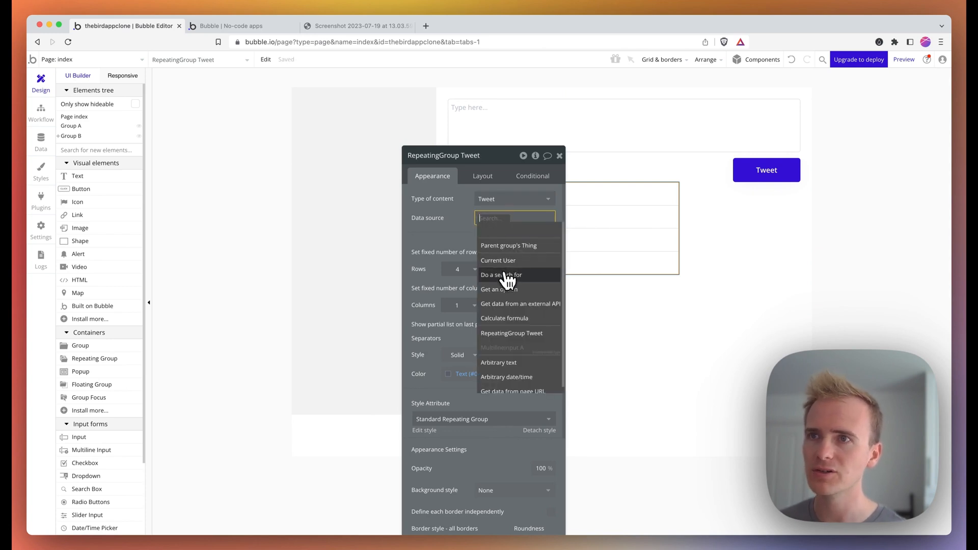
pyautogui.click(480, 249)
pyautogui.click(362, 179)
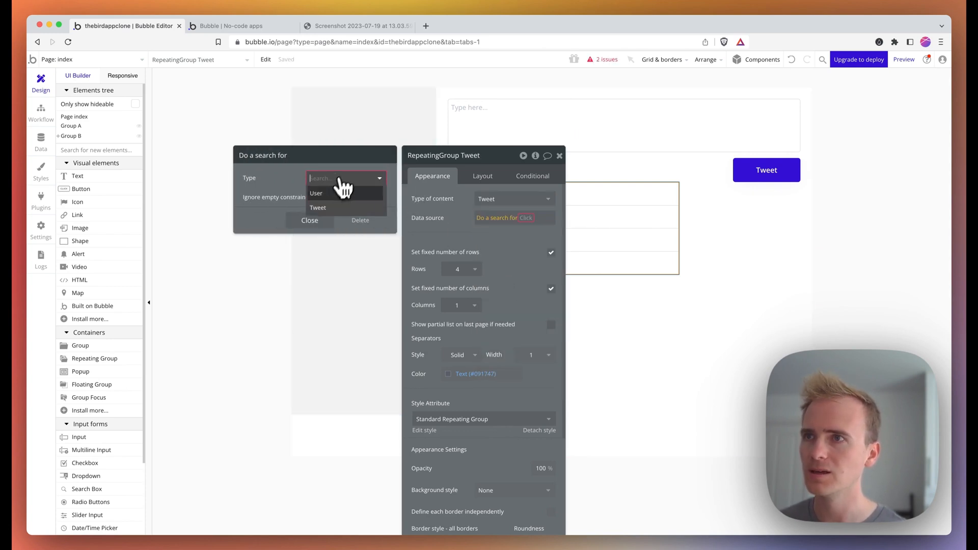
pyautogui.click(334, 209)
pyautogui.click(320, 230)
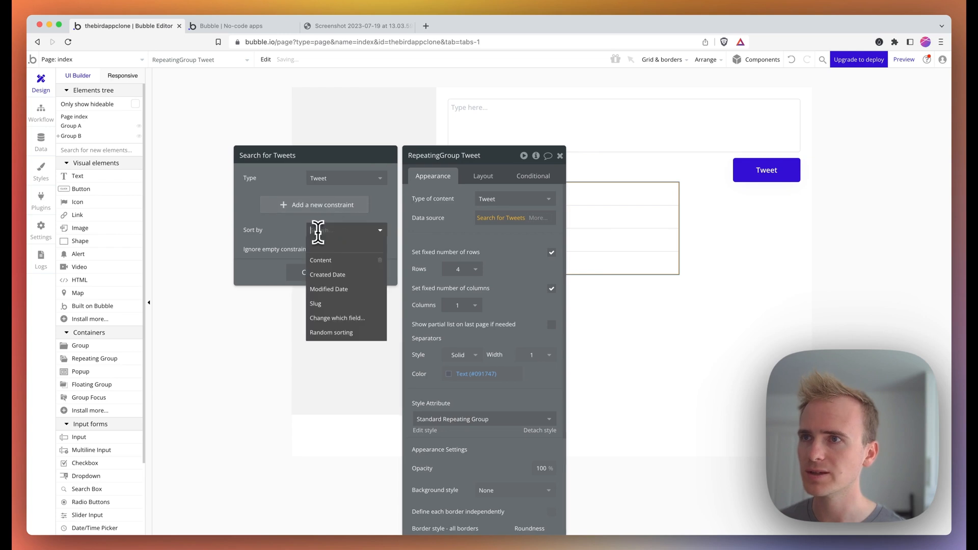
pyautogui.click(339, 278)
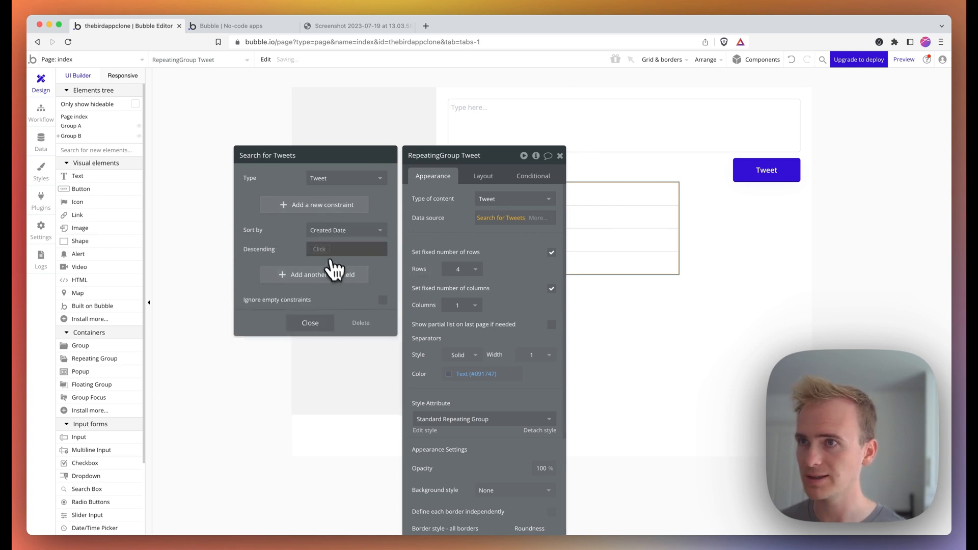
pyautogui.click(323, 251)
pyautogui.click(321, 276)
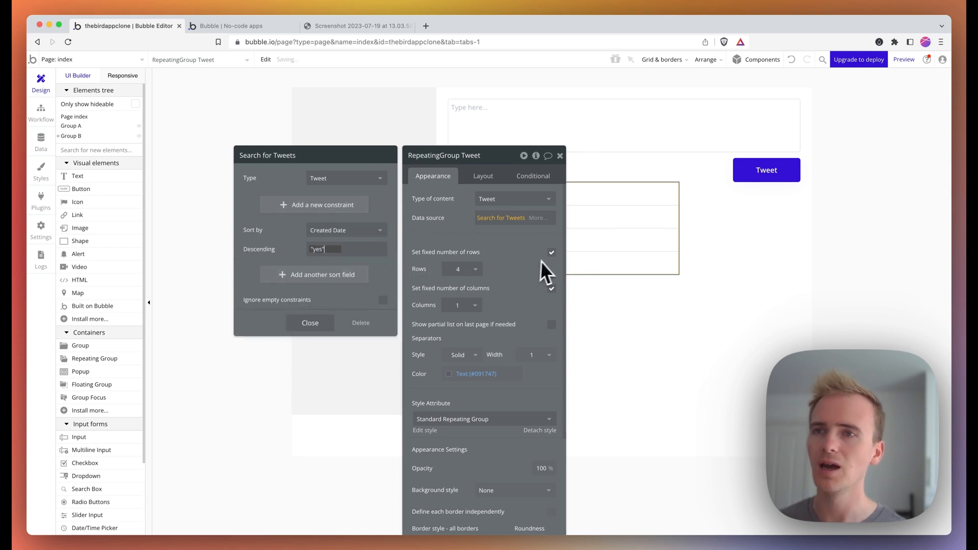
# - Drop the fixed row count and set the repeating group's width to 100%
pyautogui.click(552, 253)
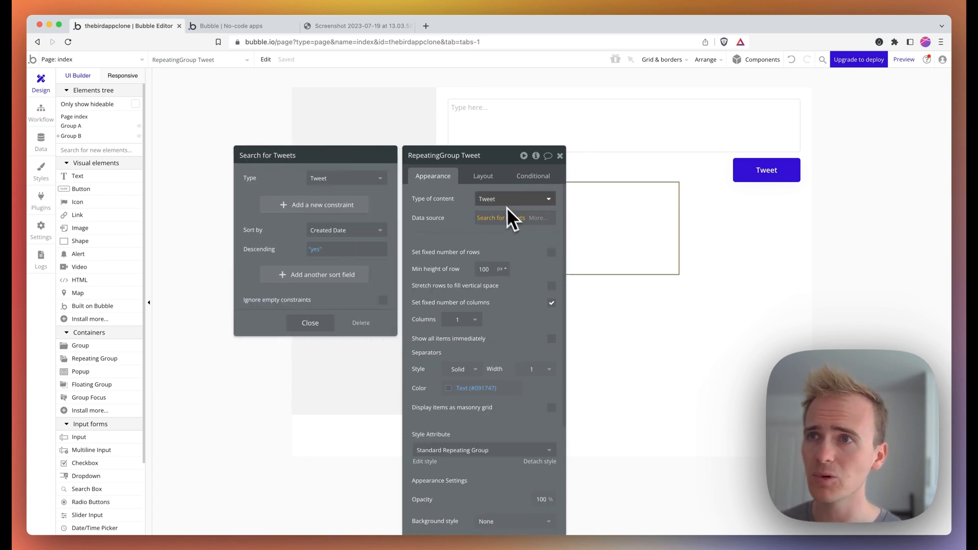
pyautogui.click(490, 189)
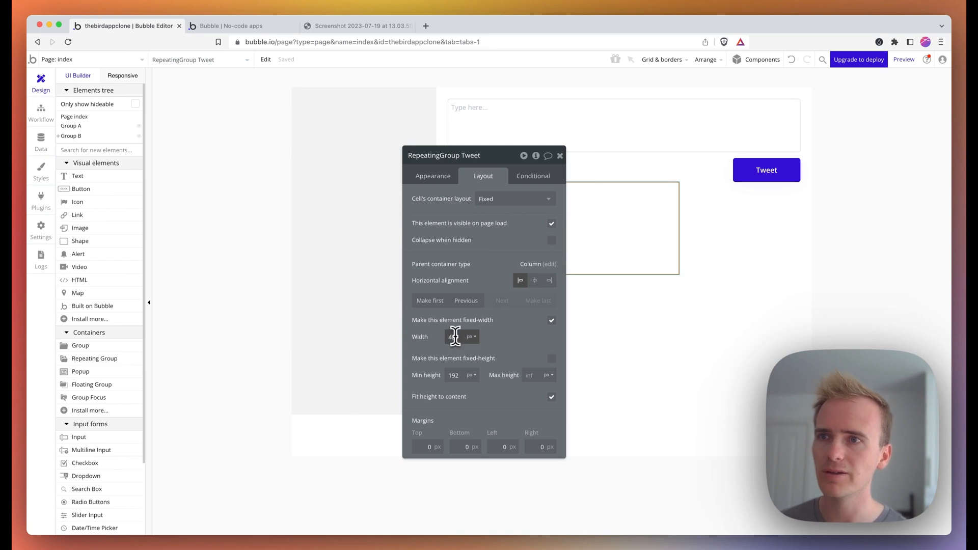
pyautogui.click(474, 338)
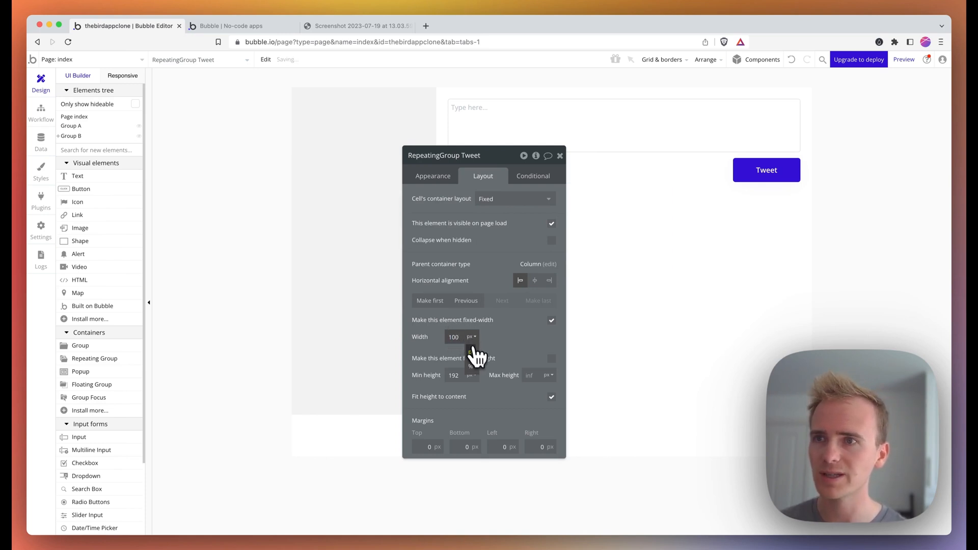
pyautogui.click(474, 362)
pyautogui.click(443, 176)
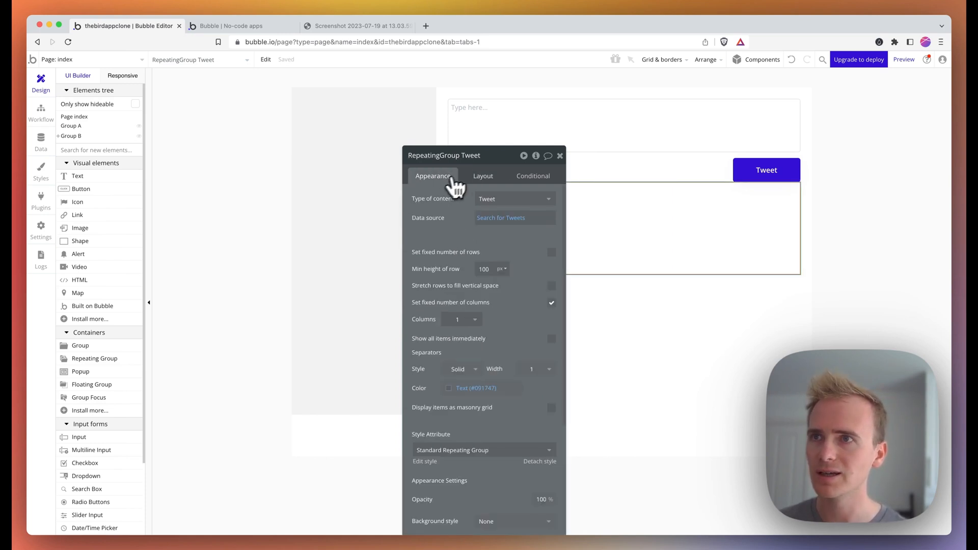
pyautogui.moveTo(504, 169); pyautogui.dragTo(353, 100)
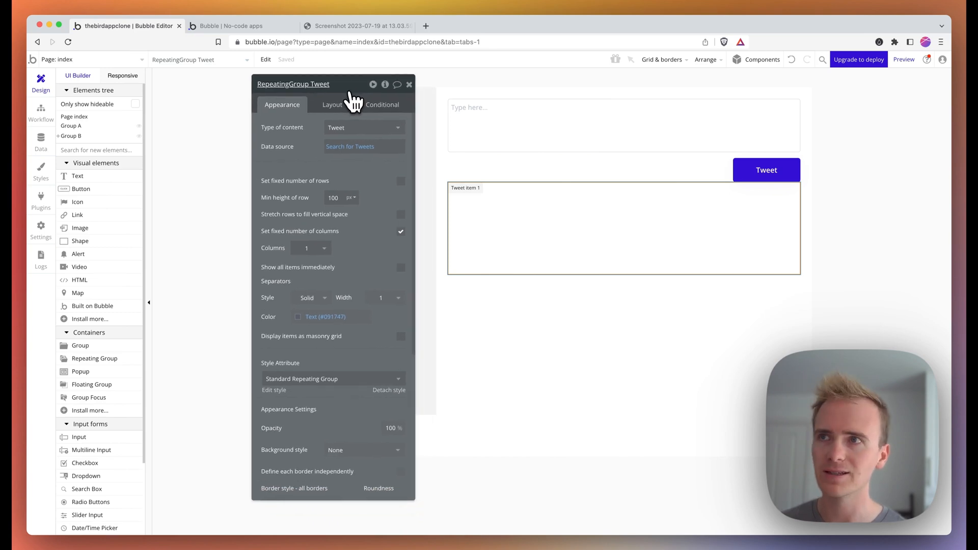
# - Set the tweet cell's container layout to Column, checking the Twitter screenshot for reference
pyautogui.click(338, 107)
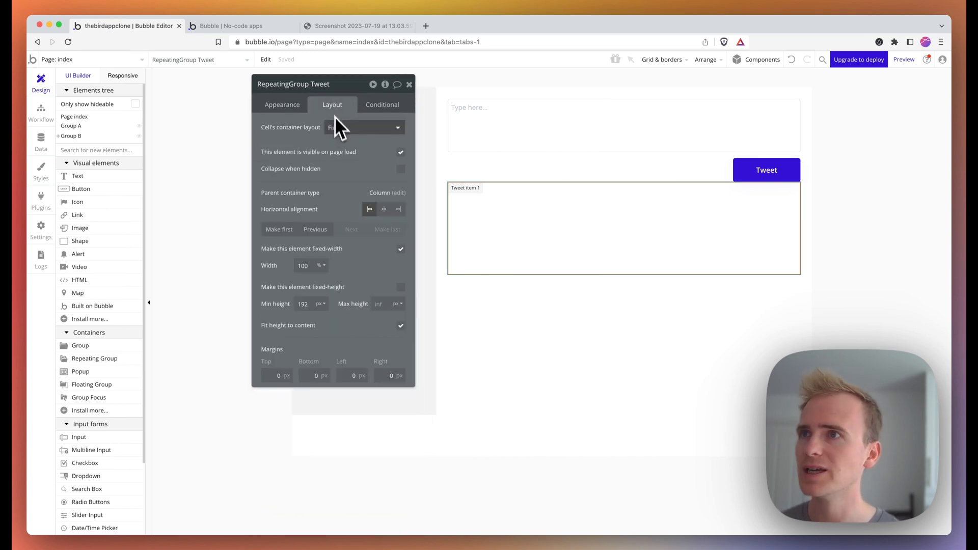
pyautogui.click(357, 27)
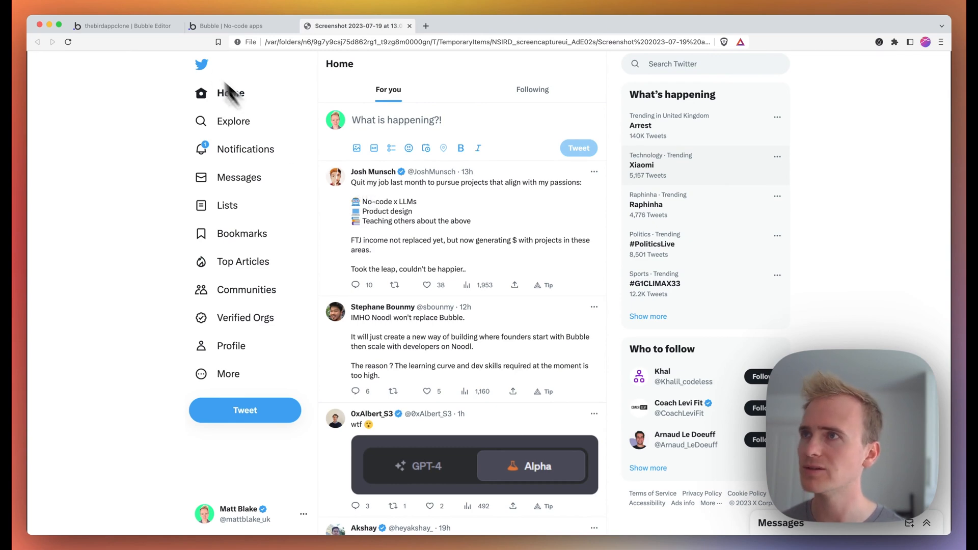
pyautogui.click(168, 26)
pyautogui.click(329, 127)
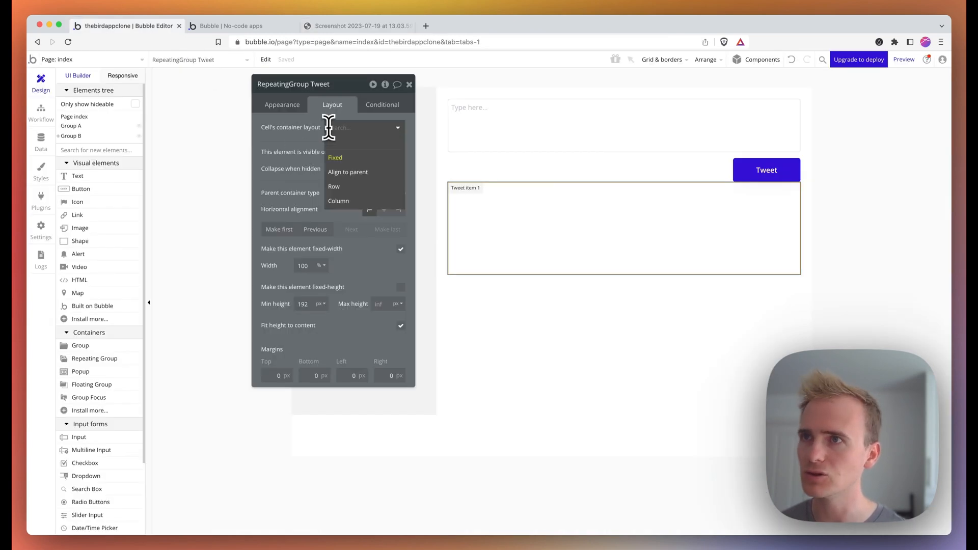
pyautogui.click(360, 202)
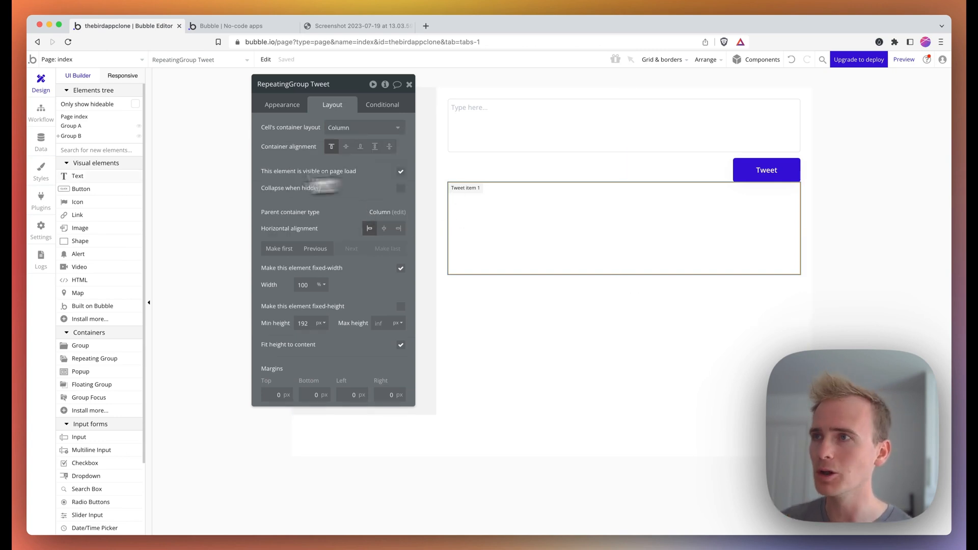
# - Draw a Text element in the first tweet cell and give it the Small Title style
pyautogui.click(82, 177)
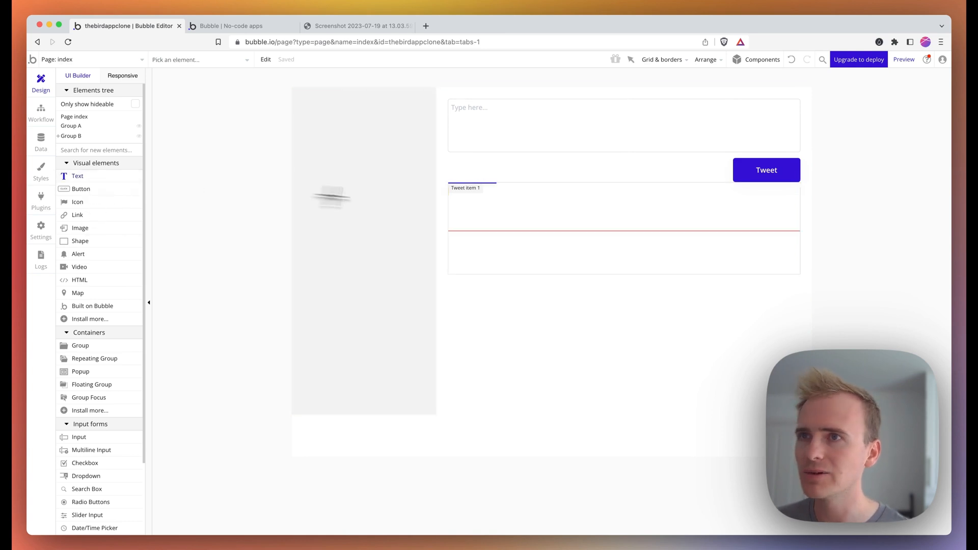
pyautogui.moveTo(475, 192); pyautogui.dragTo(533, 200)
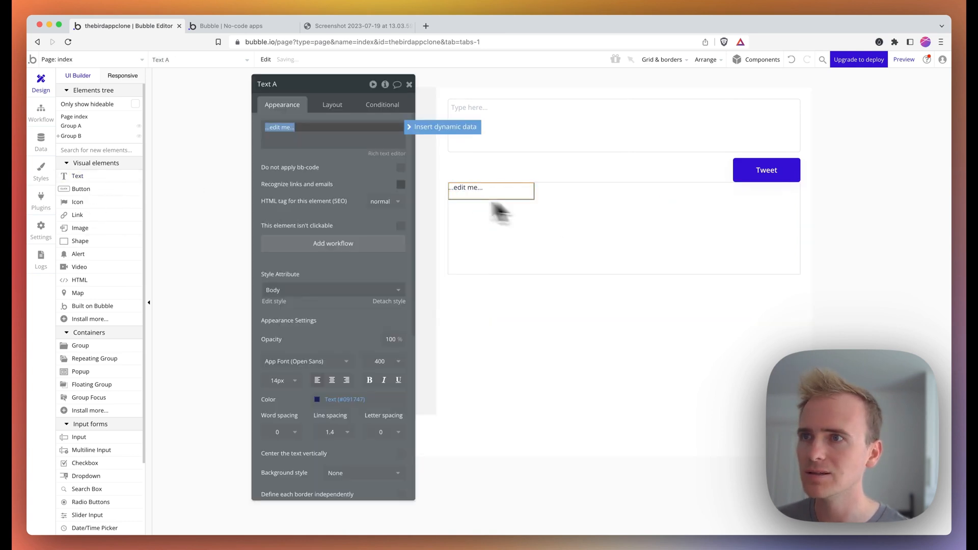
pyautogui.click(337, 290)
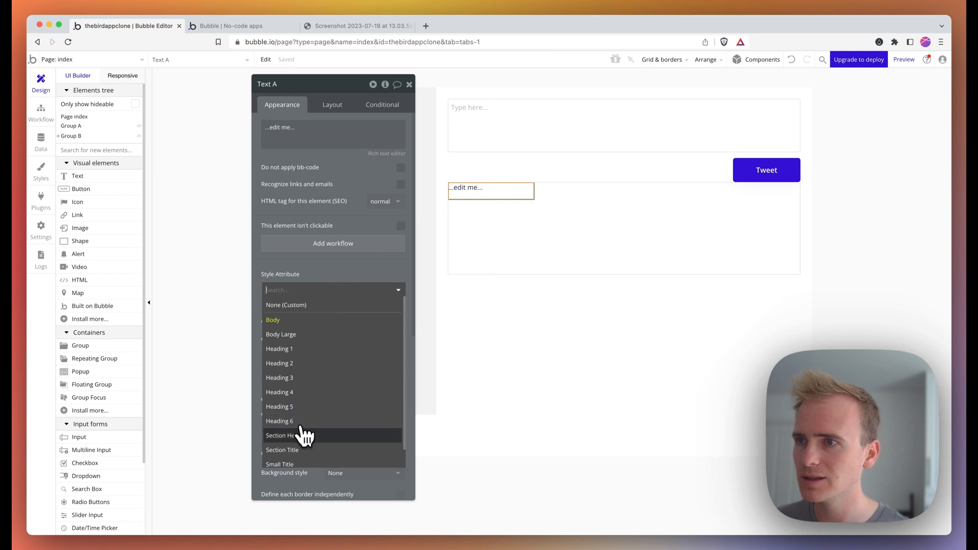
pyautogui.scroll(-1, 299, 427)
pyautogui.click(299, 452)
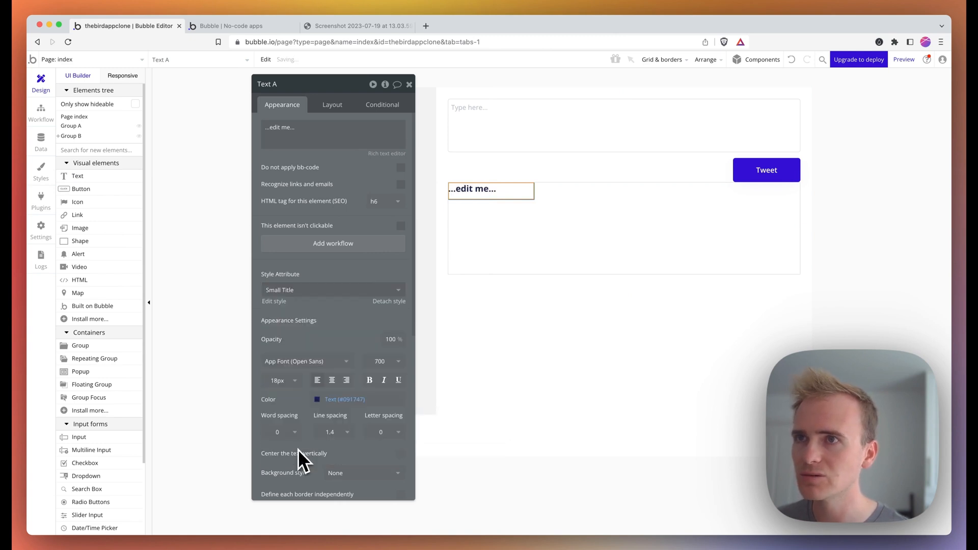
# - Replace the placeholder text with dynamic data 'Current cell's Tweet's Creator', then go to the Data tab
pyautogui.tripleClick(319, 138)
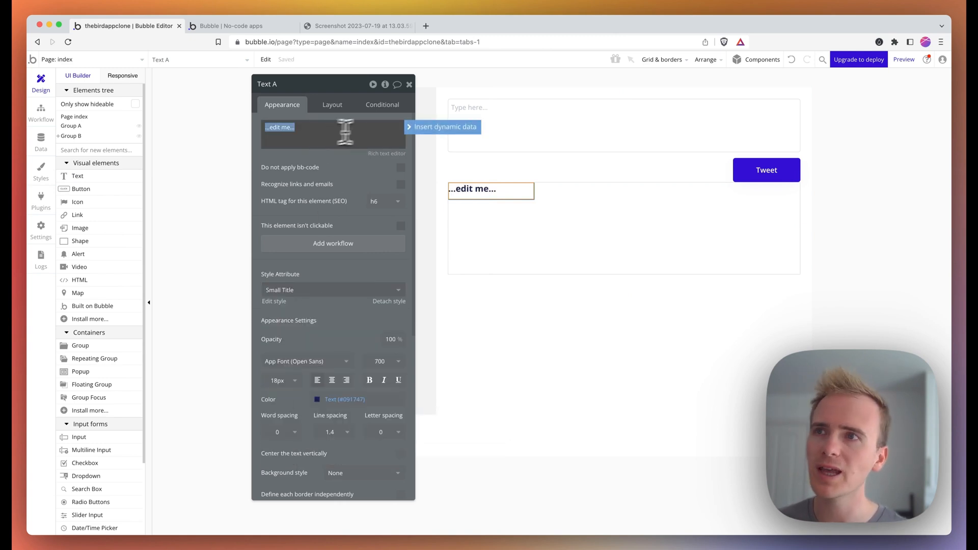
pyautogui.click(410, 130)
pyautogui.click(337, 155)
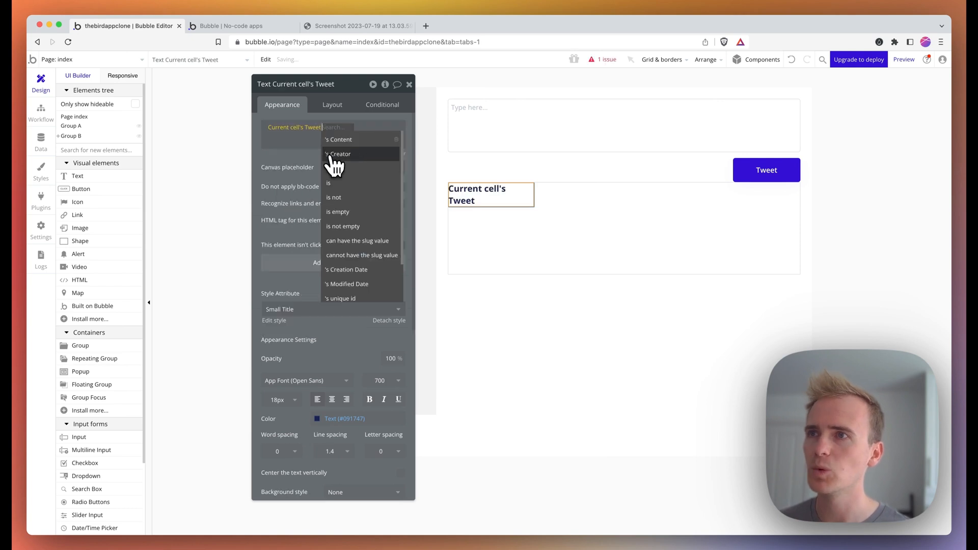
pyautogui.click(360, 154)
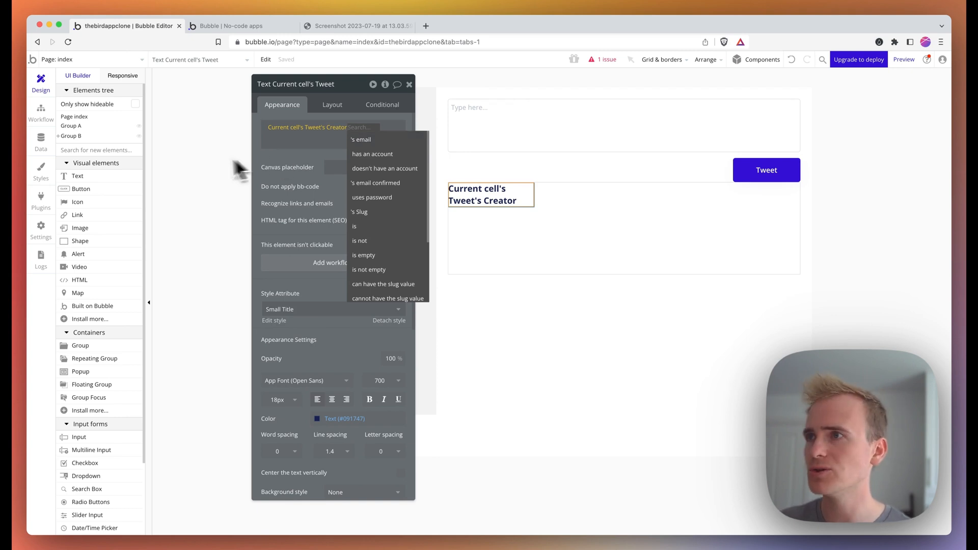
pyautogui.click(44, 148)
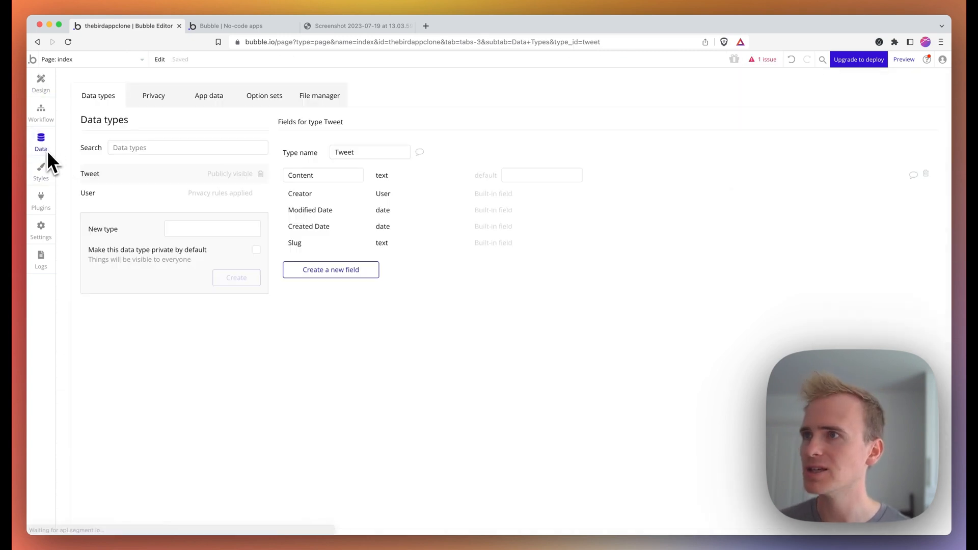
# - Create a text field named 'Username' on the User data type and return to Design
pyautogui.click(107, 194)
pyautogui.click(330, 253)
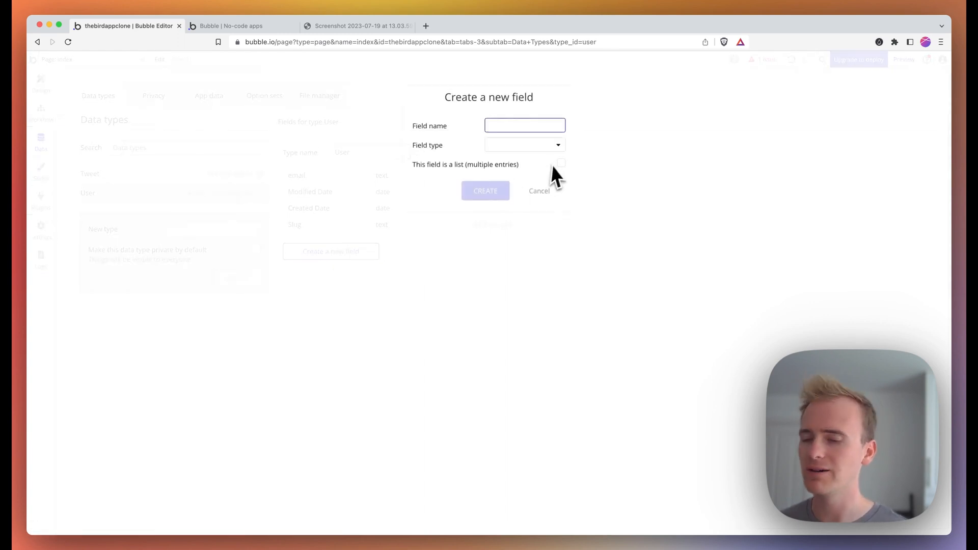
pyautogui.write('Username')
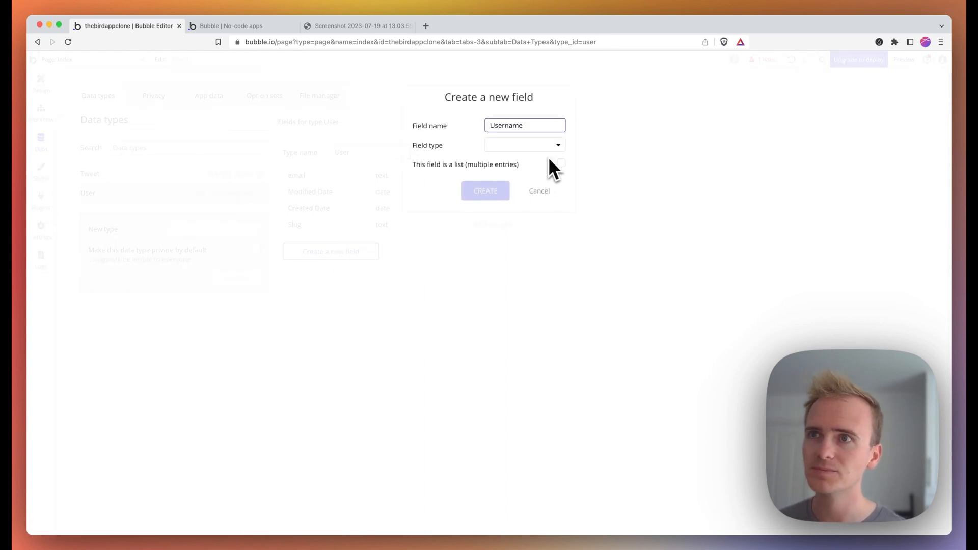
pyautogui.click(542, 147)
pyautogui.click(516, 161)
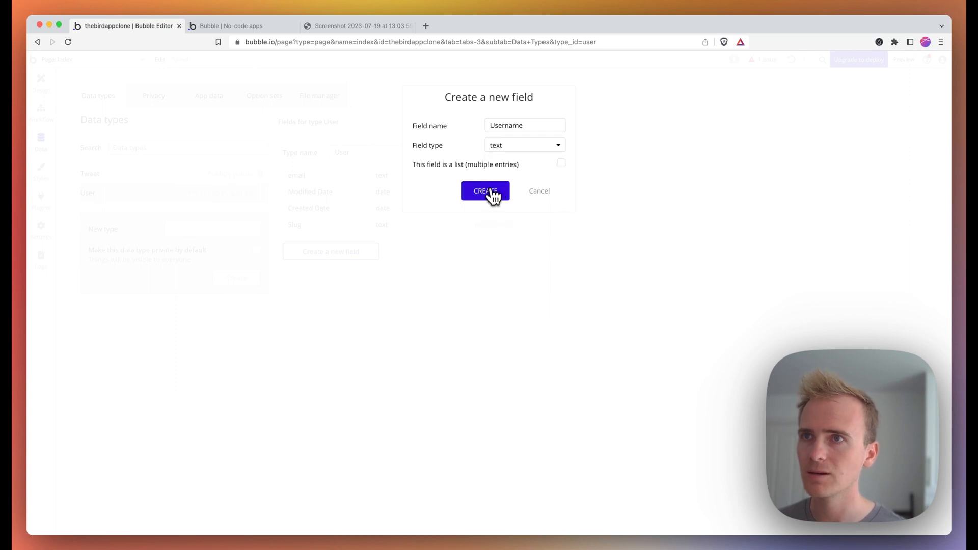
pyautogui.click(494, 197)
pyautogui.click(47, 93)
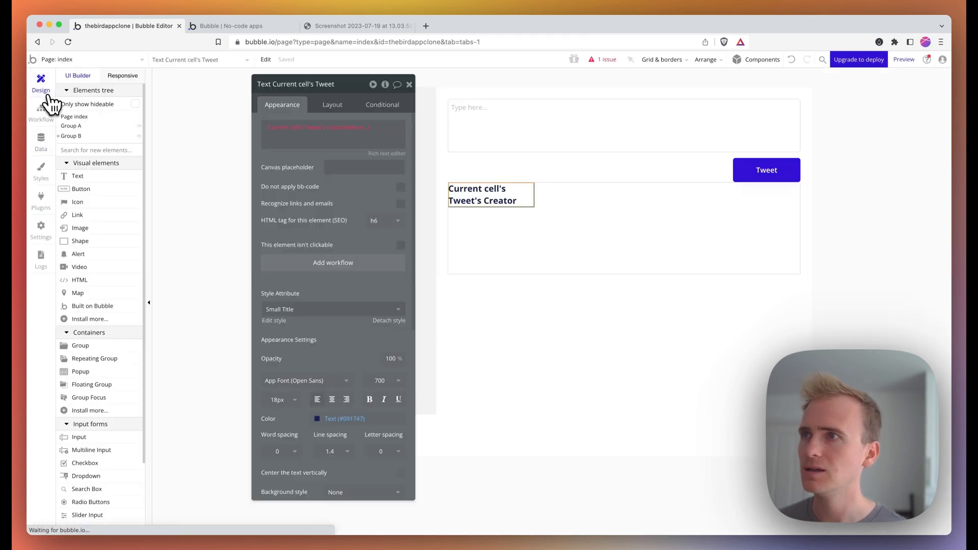
# - Show the Creator's Username in the heading at % width, then add a new Text element to the cell
pyautogui.click(357, 126)
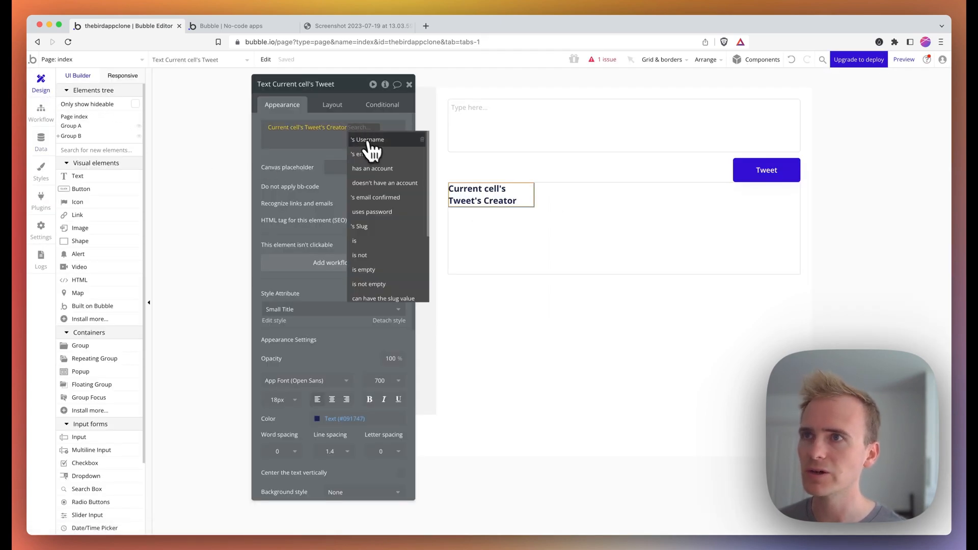
pyautogui.click(371, 142)
pyautogui.click(345, 107)
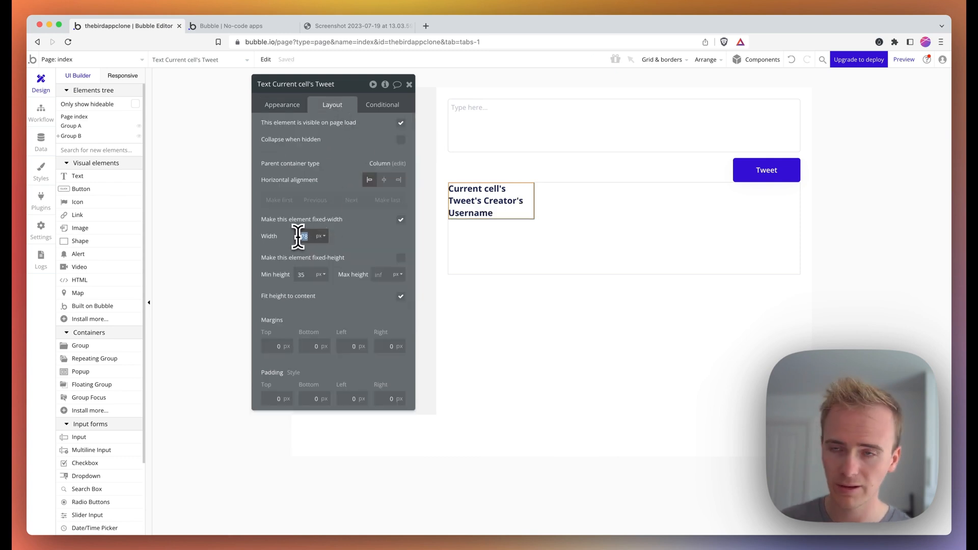
pyautogui.click(322, 236)
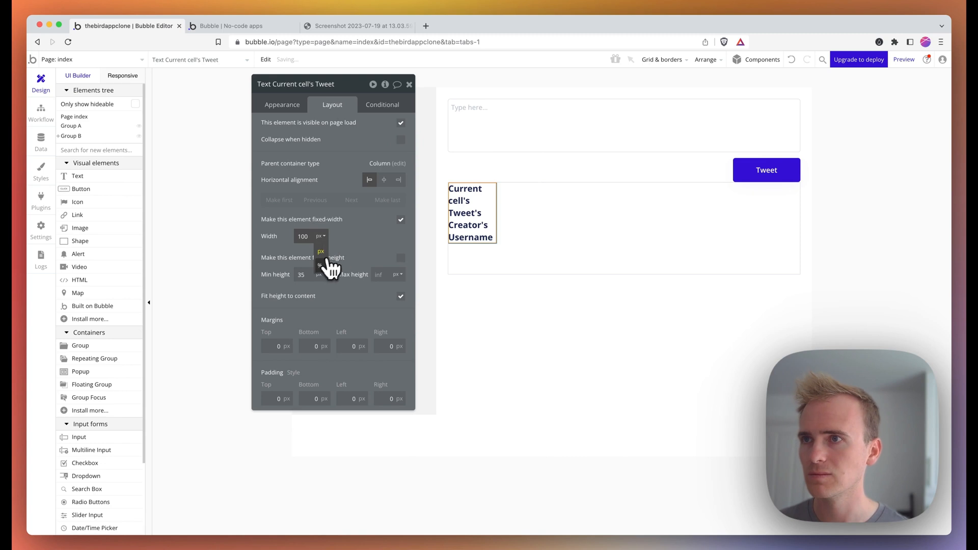
pyautogui.click(321, 265)
pyautogui.moveTo(118, 179); pyautogui.dragTo(594, 219)
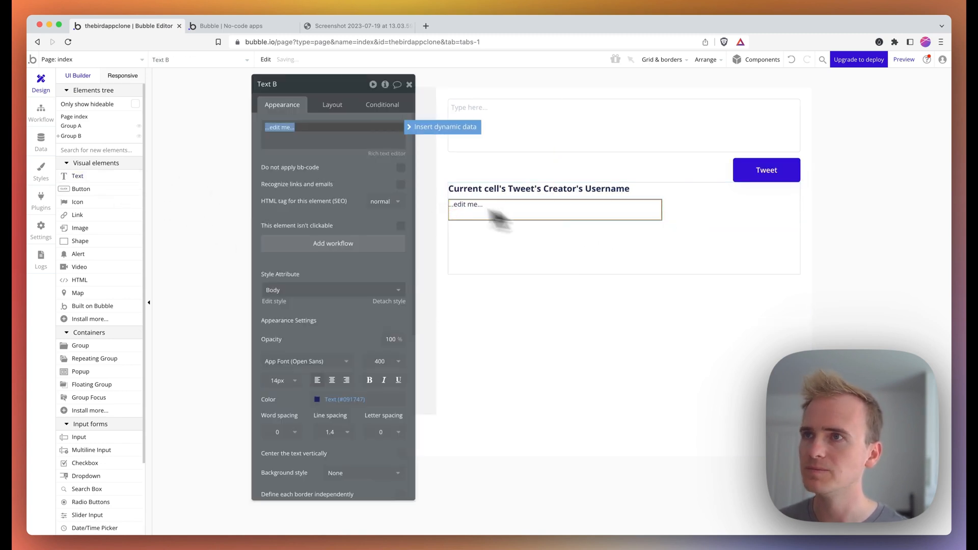
# - Make the new text display 'Current cell's Tweet's Content'
pyautogui.click(425, 133)
pyautogui.click(328, 155)
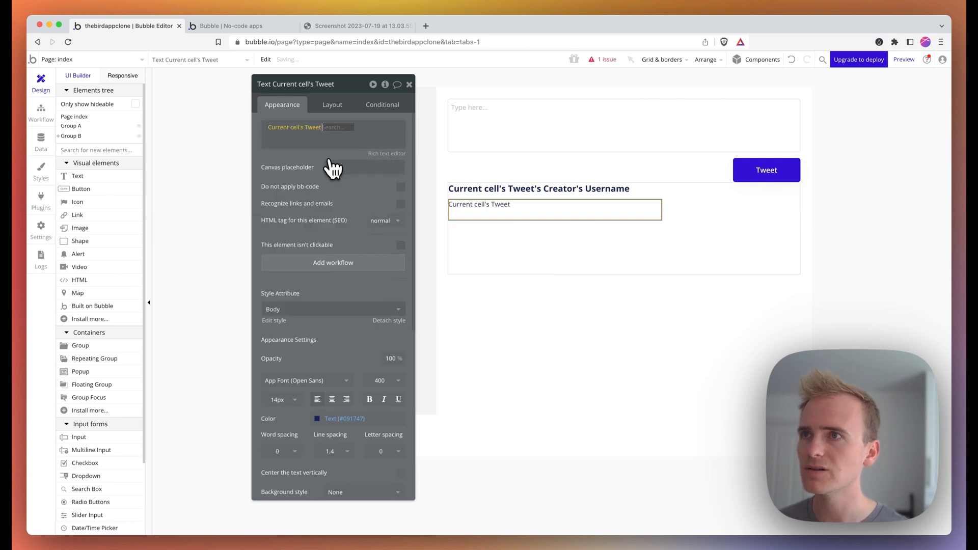
pyautogui.click(355, 145)
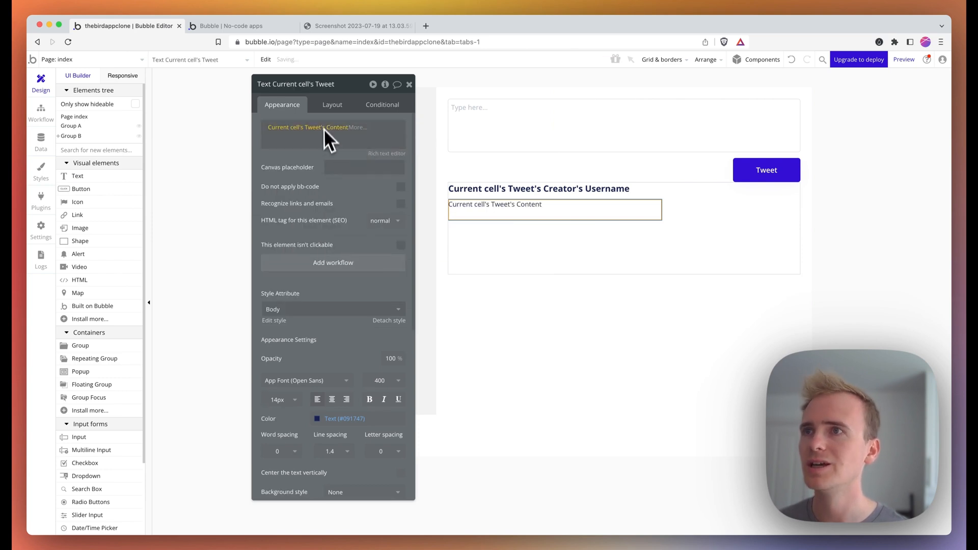
# - Set the content text's width to 100% and its minimum height to 0
pyautogui.click(331, 110)
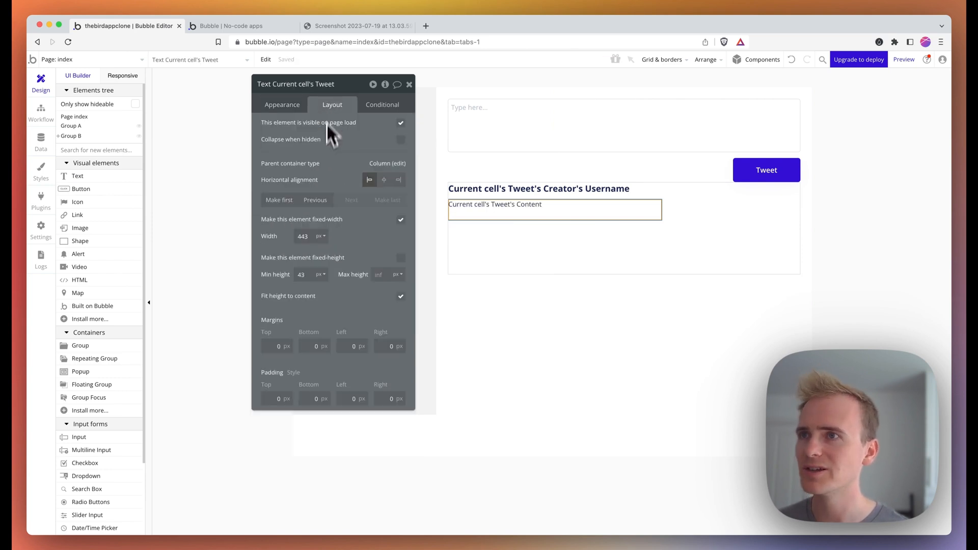
pyautogui.click(305, 235)
pyautogui.write('100')
pyautogui.click(321, 237)
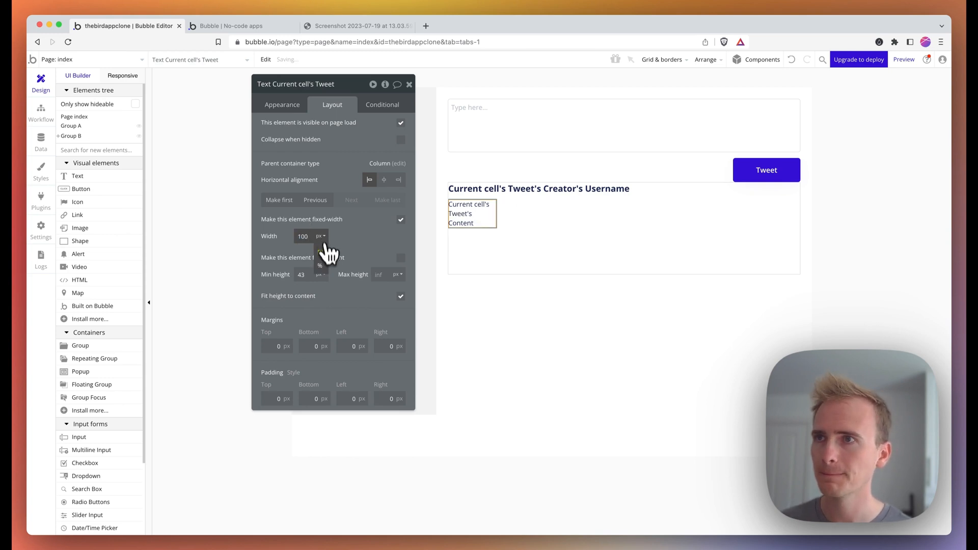
pyautogui.click(325, 263)
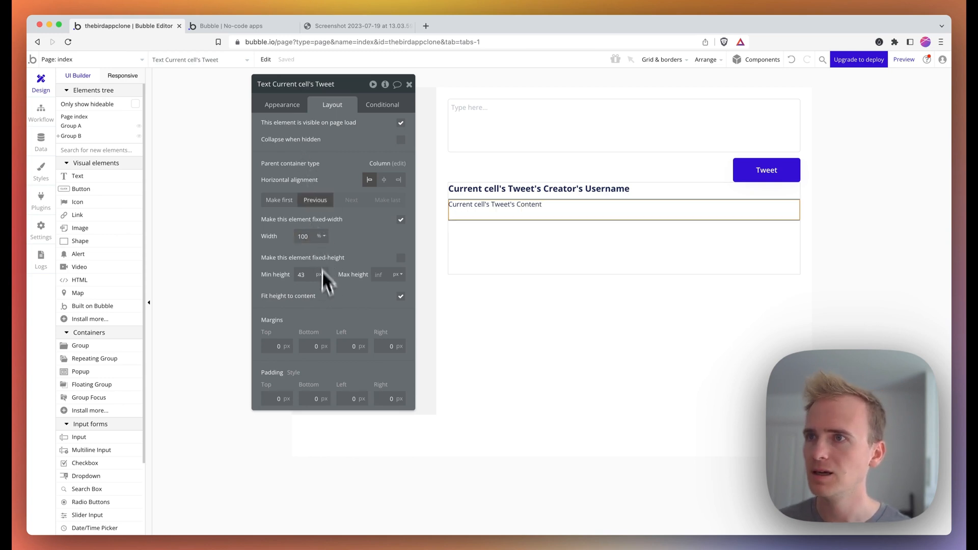
pyautogui.write('0')
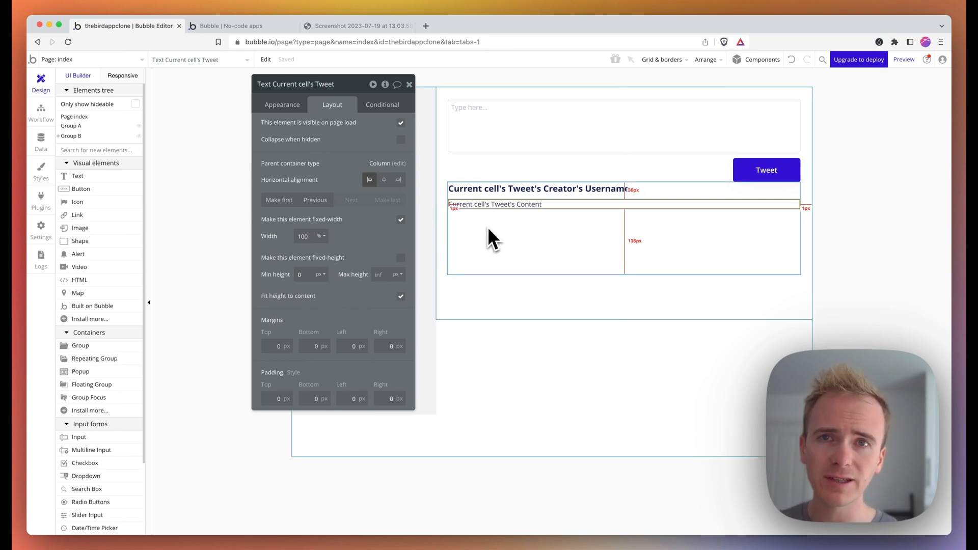
# - Check the Twitter reference screenshot, then select the Tweet repeating group in the editor
pyautogui.click(334, 27)
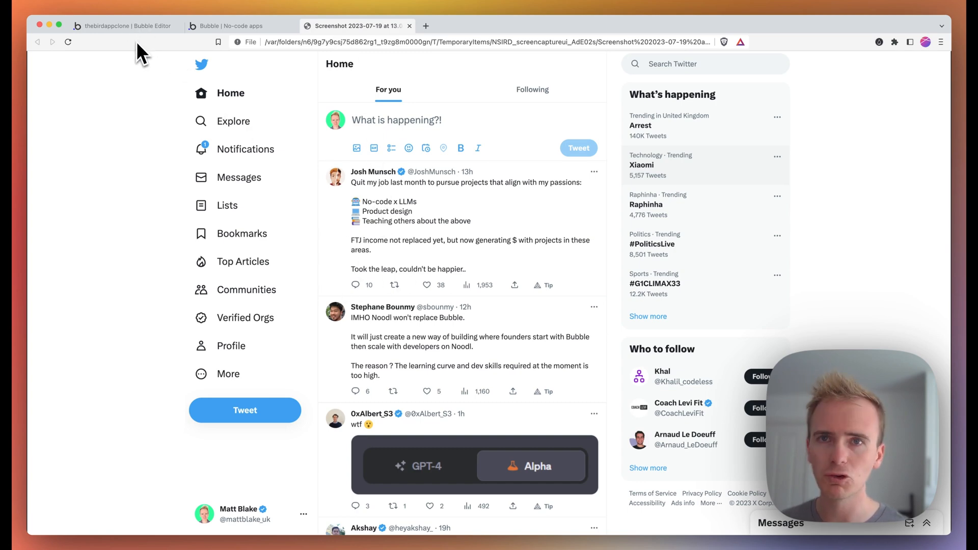
pyautogui.click(134, 26)
pyautogui.click(483, 261)
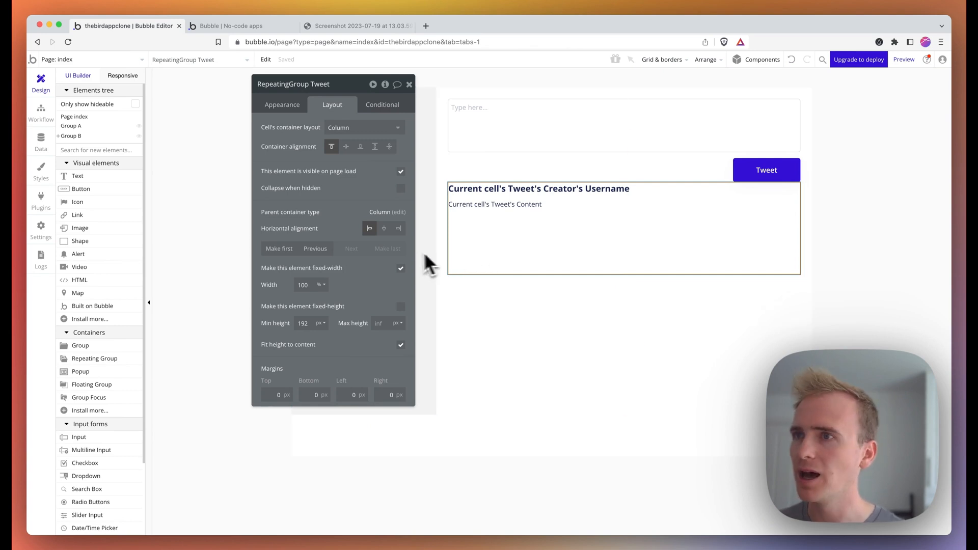
# - Set separator colour to #F2F2F2 and row minimum height to 0, then select both tweet texts
pyautogui.click(283, 106)
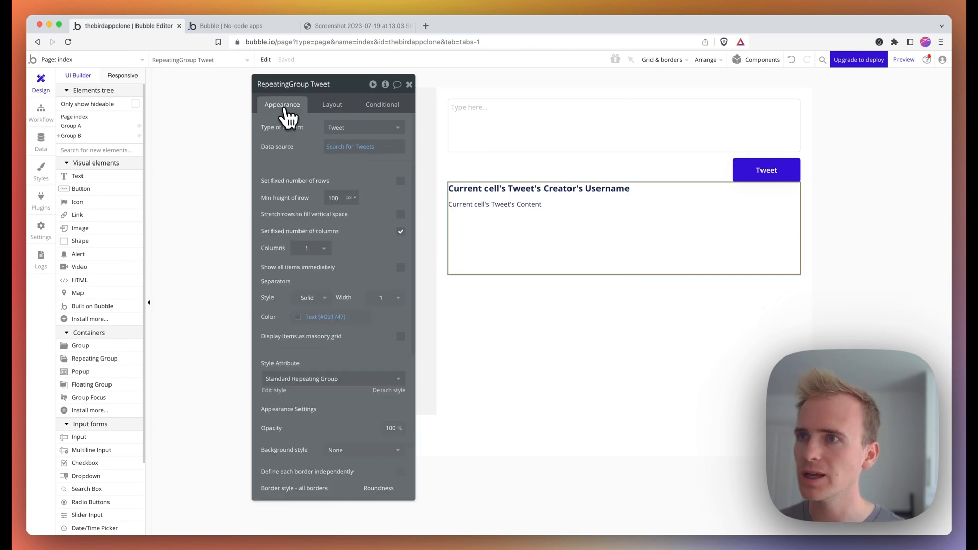
pyautogui.click(316, 317)
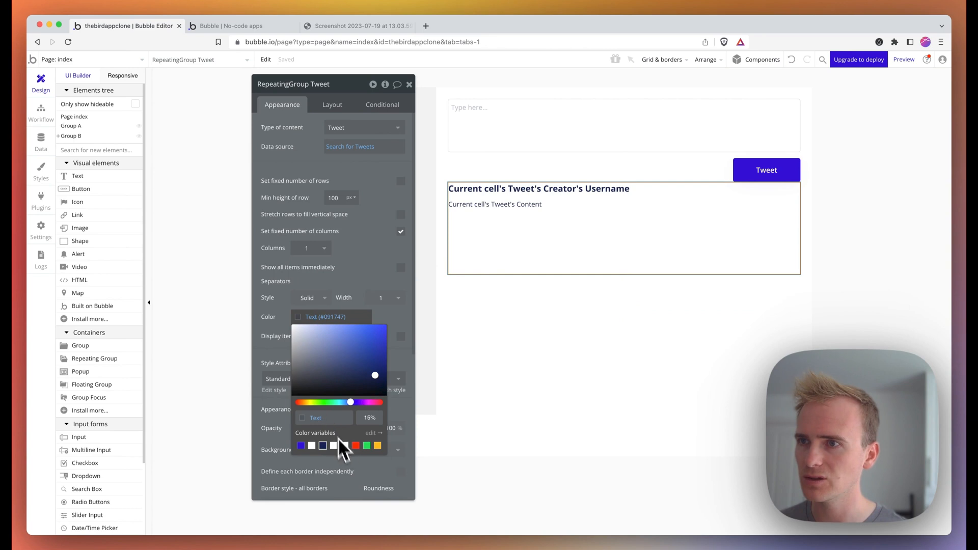
pyautogui.doubleClick(320, 418)
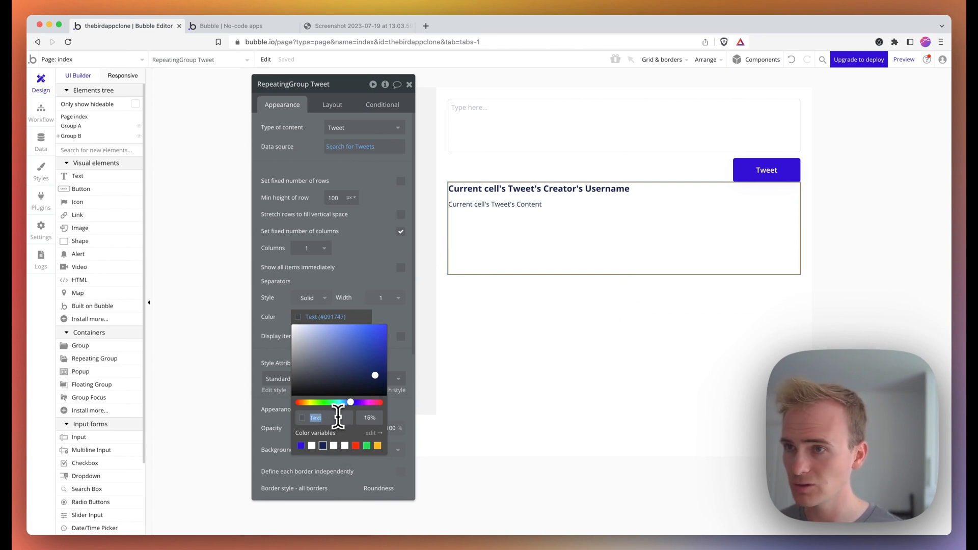
pyautogui.press('Return')
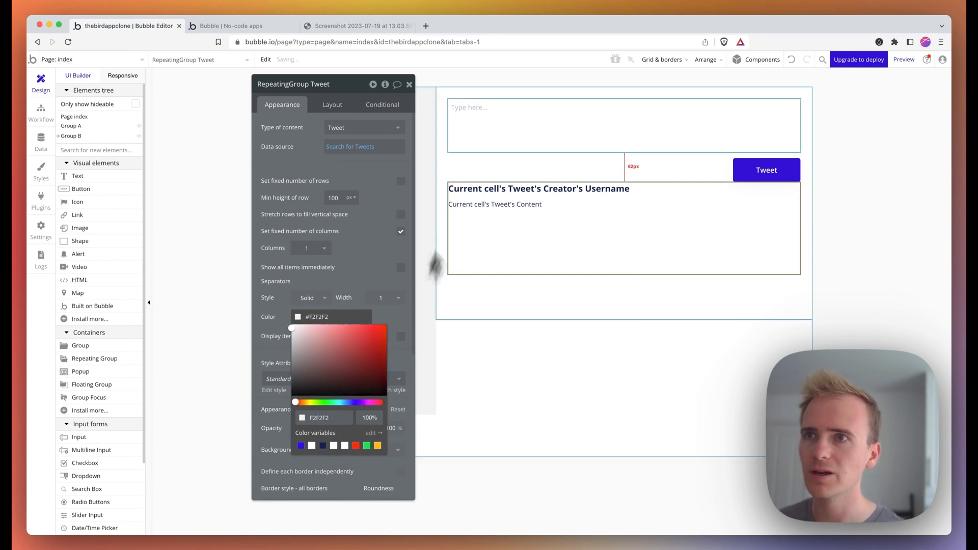
pyautogui.click(334, 197)
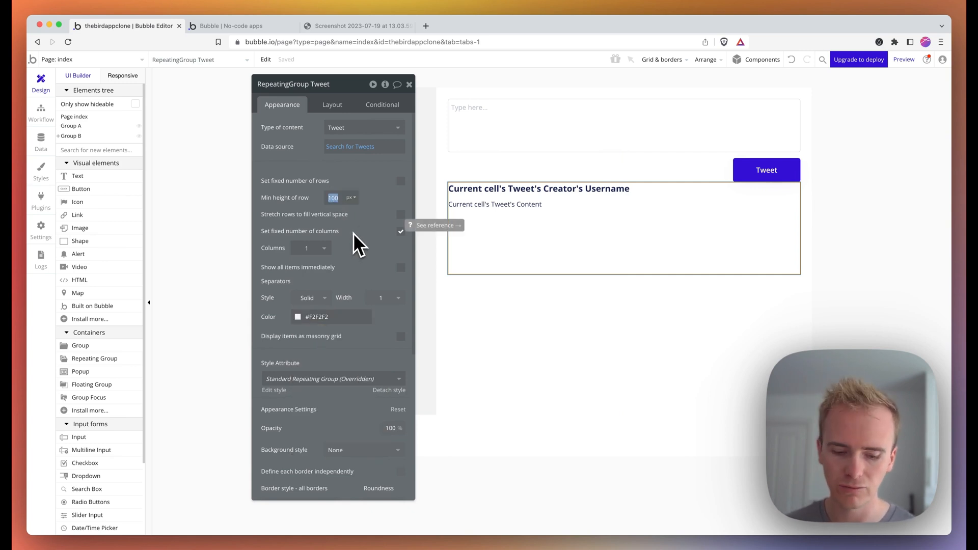
pyautogui.write('0')
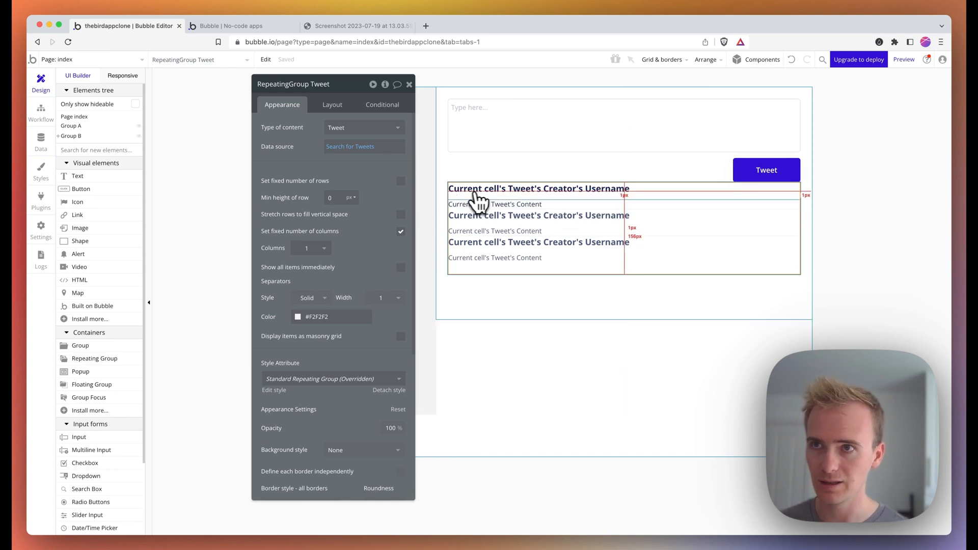
pyautogui.click(535, 205)
pyautogui.keyDown('shift'); pyautogui.click(532, 191); pyautogui.keyUp('shift')
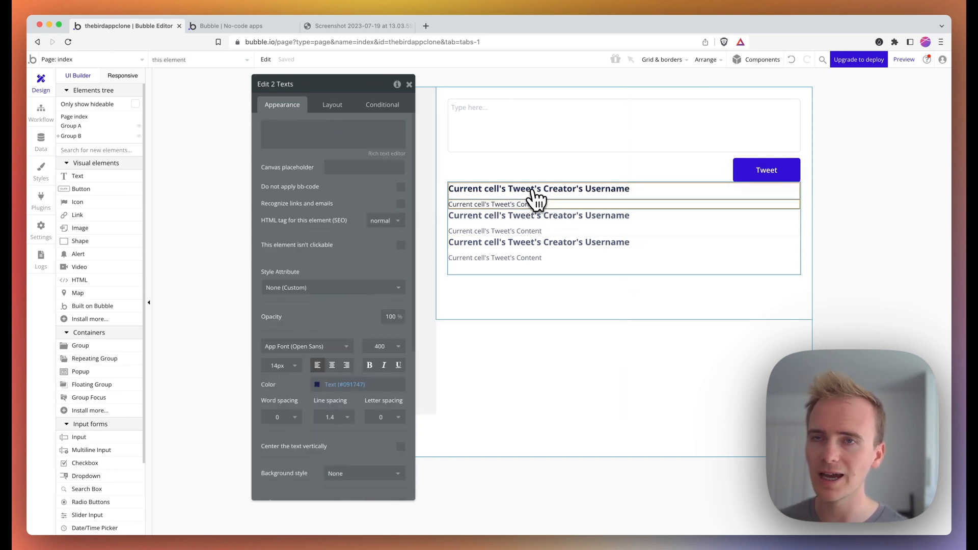
# - Group the username and content texts in a Column container
pyautogui.rightClick(533, 193)
pyautogui.moveTo(570, 238)
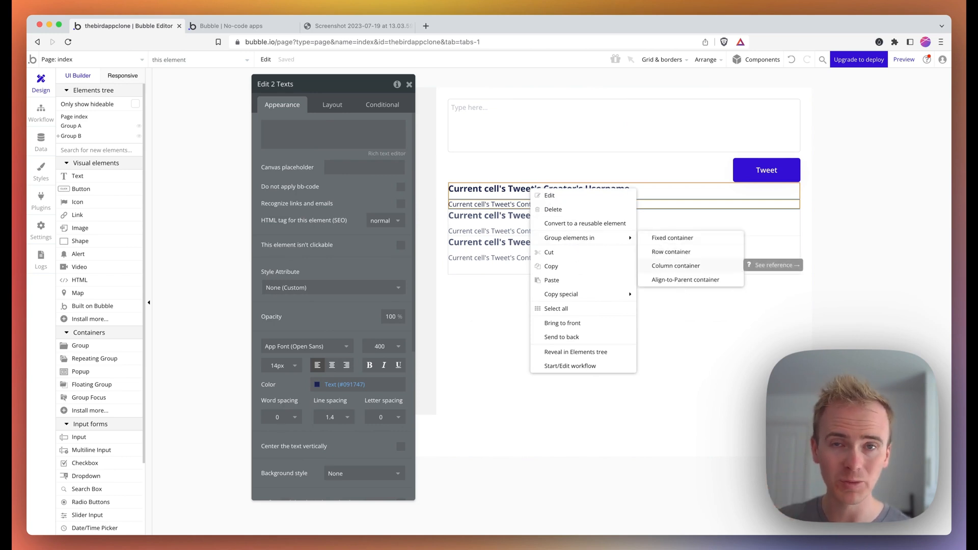
pyautogui.click(676, 266)
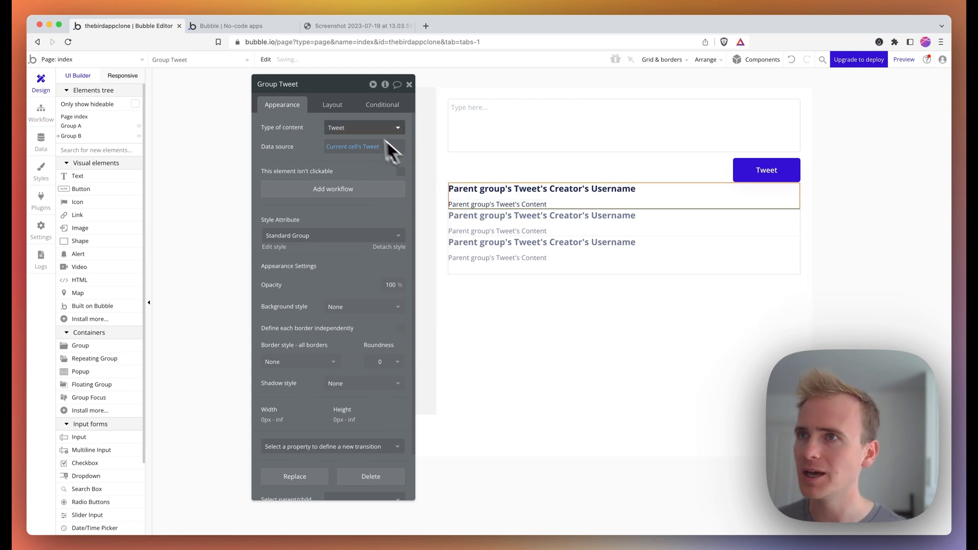
# - Give the new group 24 px padding on top, bottom, left and right
pyautogui.click(335, 106)
pyautogui.scroll(-1, 302, 449)
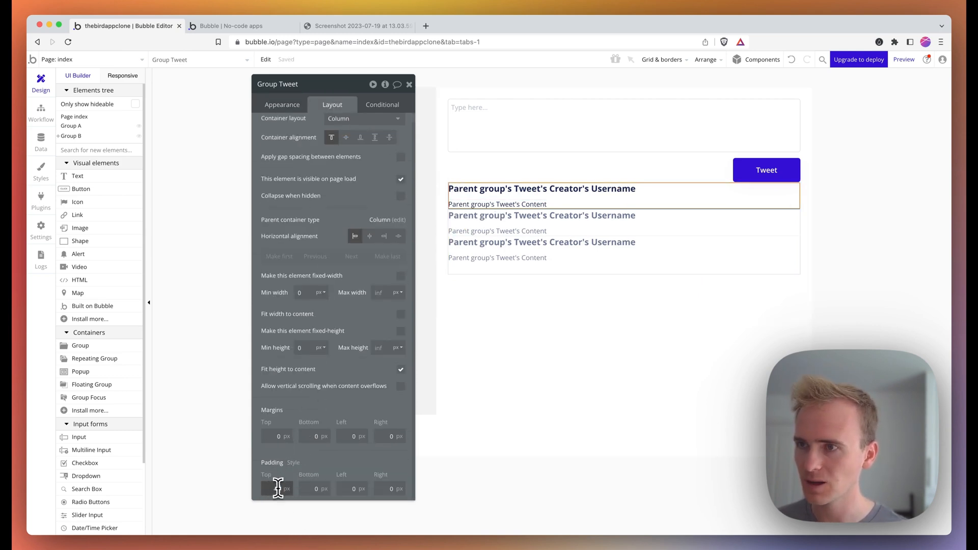
pyautogui.write('24')
pyautogui.press('Tab')
pyautogui.write('24')
pyautogui.press('Tab')
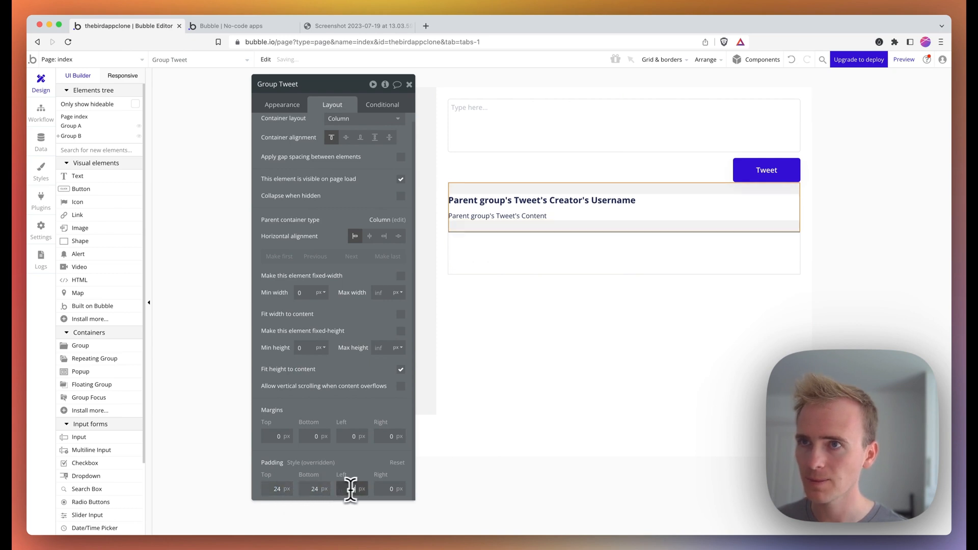
pyautogui.write('24')
pyautogui.press('Tab')
pyautogui.write('24')
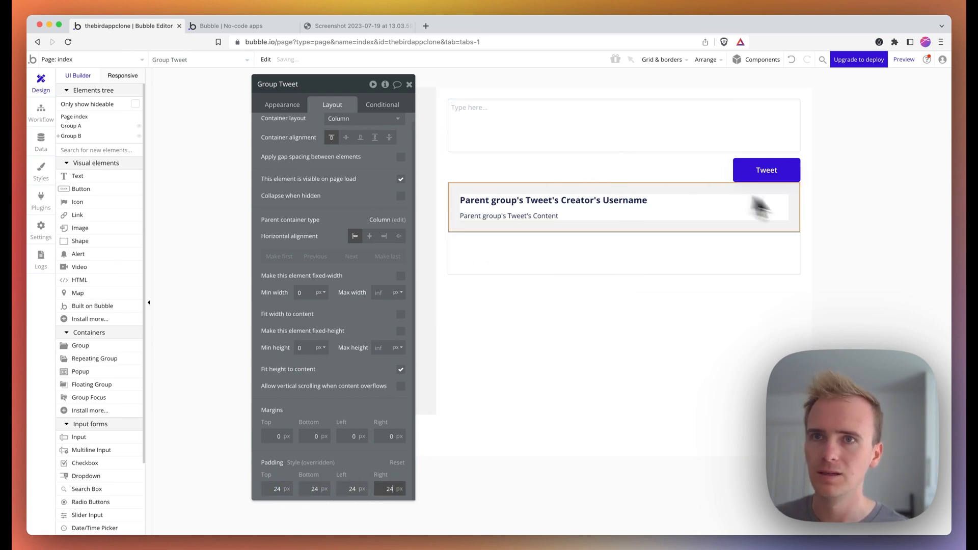
pyautogui.click(787, 251)
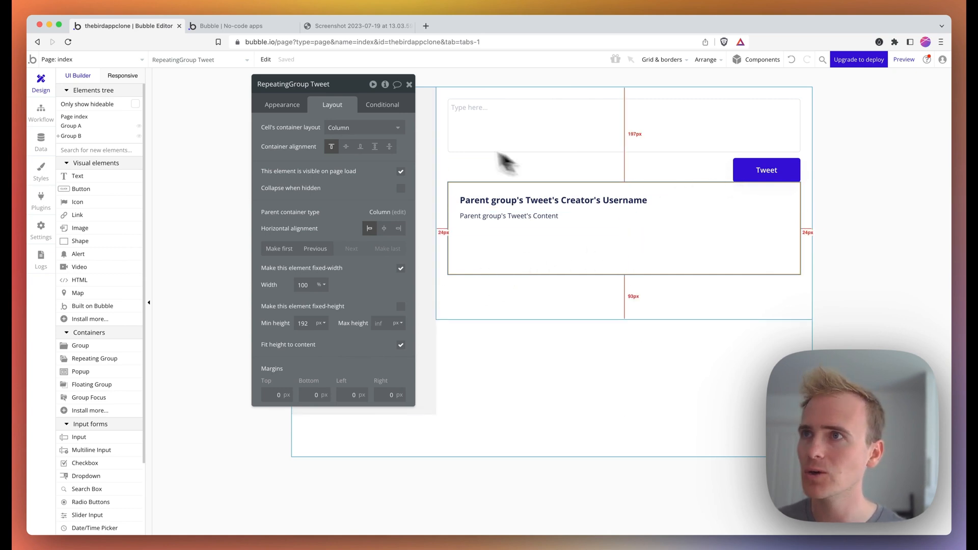
# - Give the Tweet repeating group a 60 px top margin, then select the Tweet button
pyautogui.click(275, 395)
pyautogui.write('60')
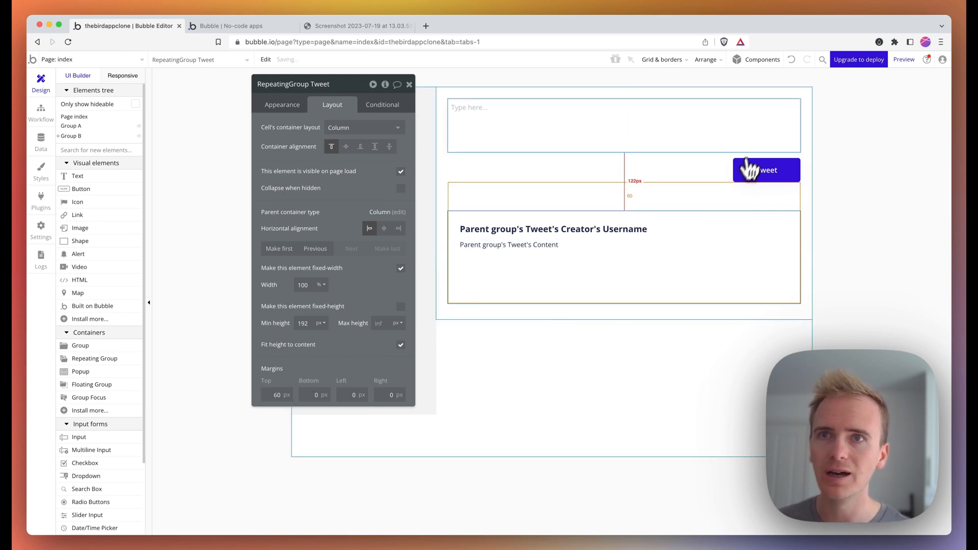
pyautogui.click(701, 136)
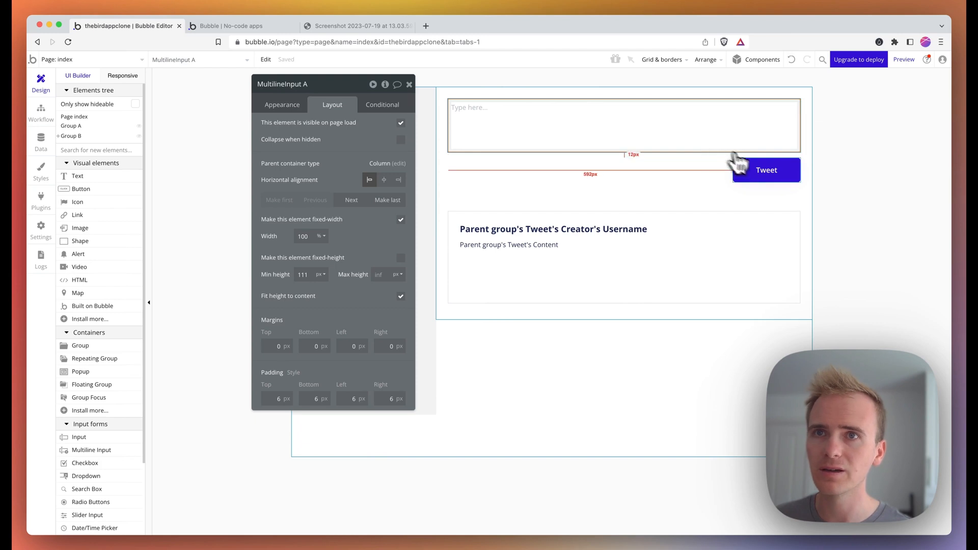
pyautogui.click(742, 173)
pyautogui.click(288, 107)
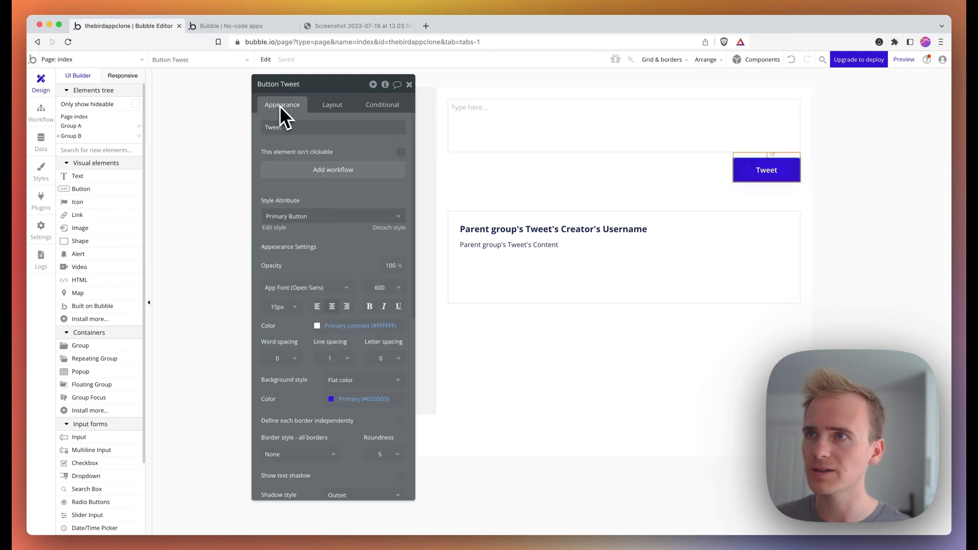
# - Add a 'Create a new thing' action of type Tweet to the Tweet button's click workflow
pyautogui.click(322, 176)
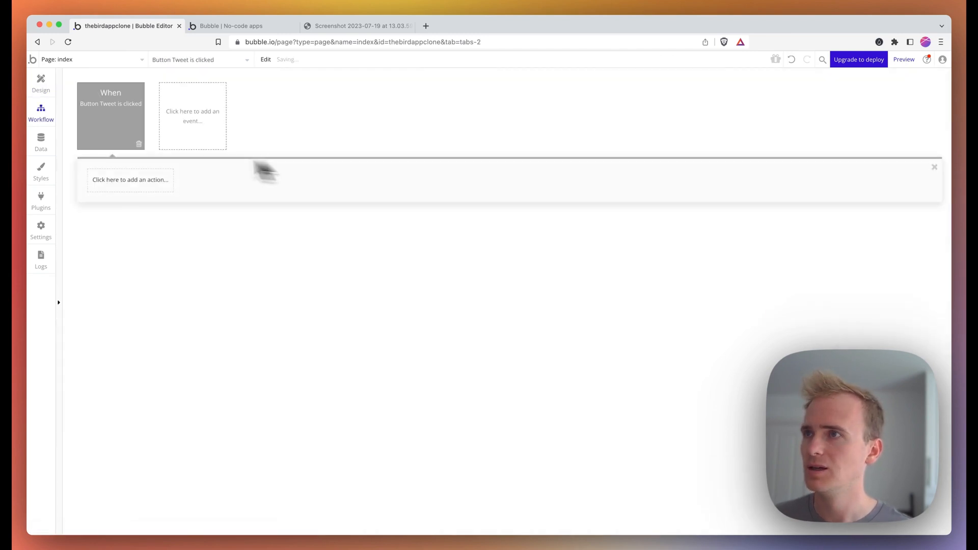
pyautogui.click(127, 189)
pyautogui.moveTo(134, 250)
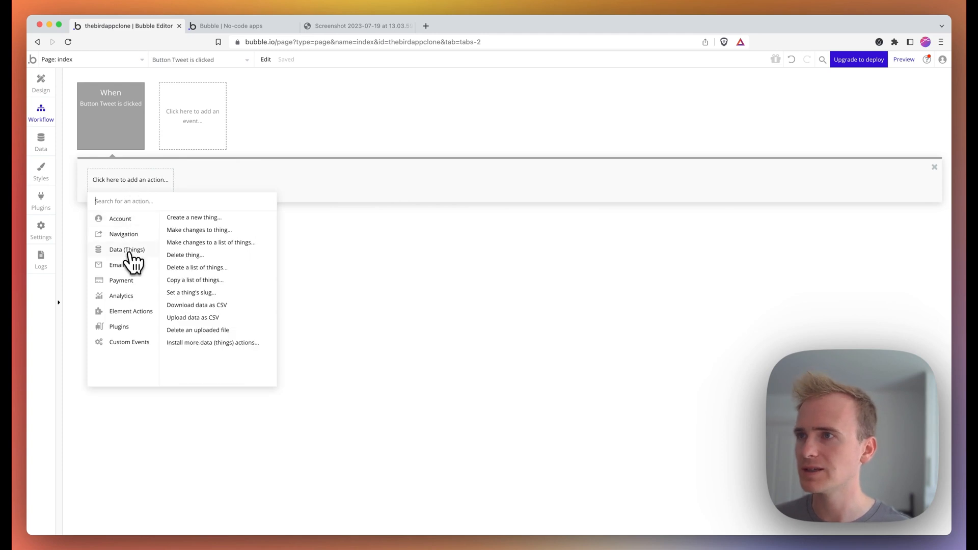
pyautogui.click(210, 218)
pyautogui.click(349, 108)
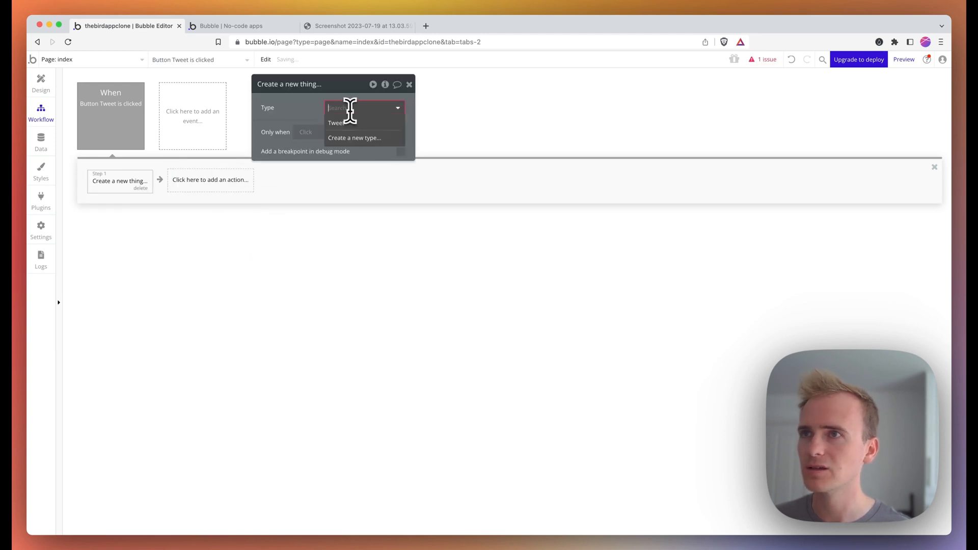
pyautogui.click(352, 120)
# - Set the new Tweet's Content to MultilineInput A's value, then view the app preview
pyautogui.click(339, 137)
pyautogui.click(274, 131)
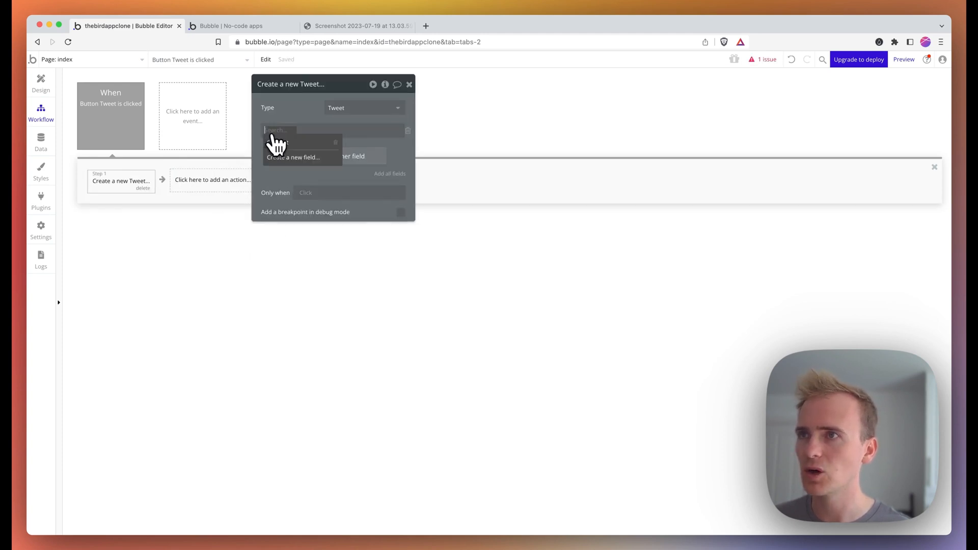
pyautogui.click(277, 148)
pyautogui.click(301, 132)
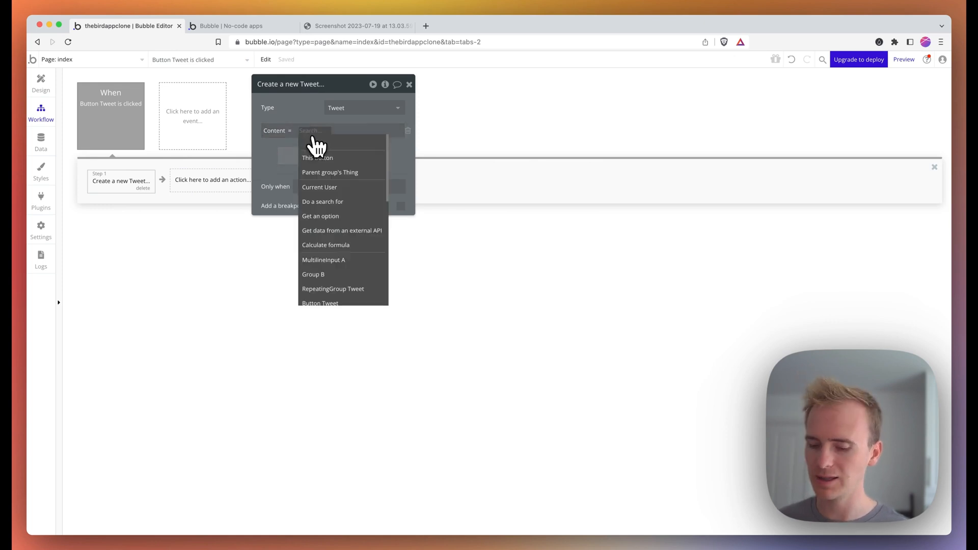
pyautogui.write('mul')
pyautogui.click(338, 173)
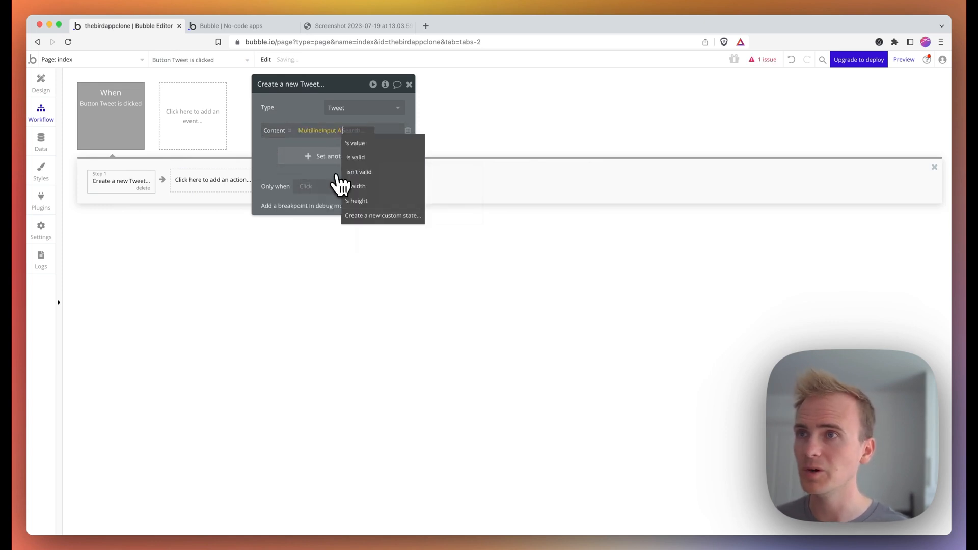
pyautogui.press('Return')
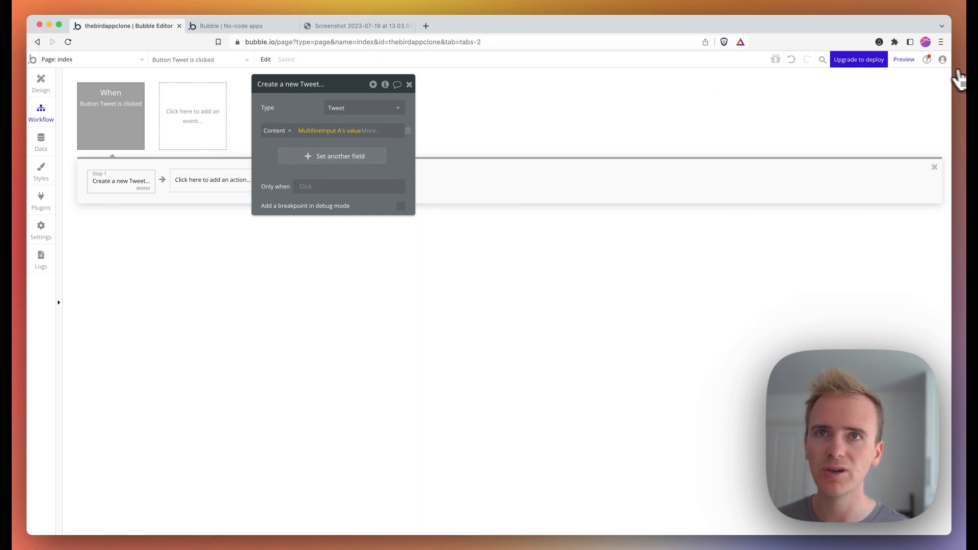
pyautogui.click(905, 59)
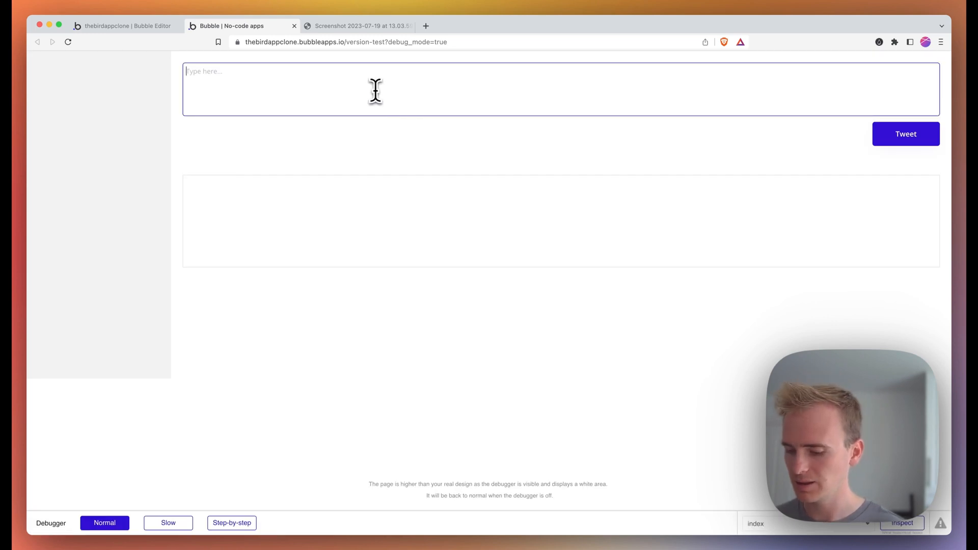
# - Replace the tweet box text with 'Hello world!', post it, and return to the editor
pyautogui.press('super+a')
pyautogui.write('Hel')
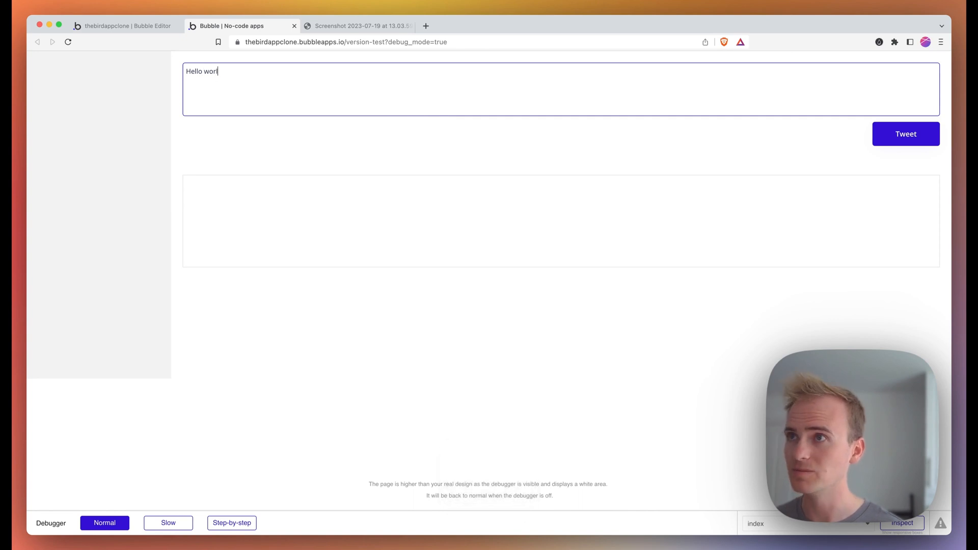
pyautogui.click(896, 144)
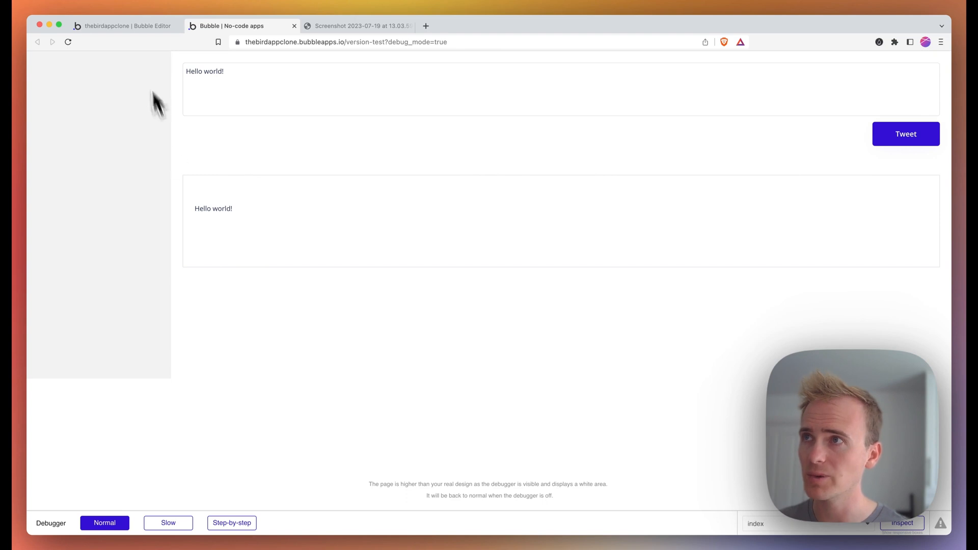
pyautogui.click(128, 26)
# - Show All Tweets under Data > App data to confirm the 'Hello world!' record was stored
pyautogui.click(55, 146)
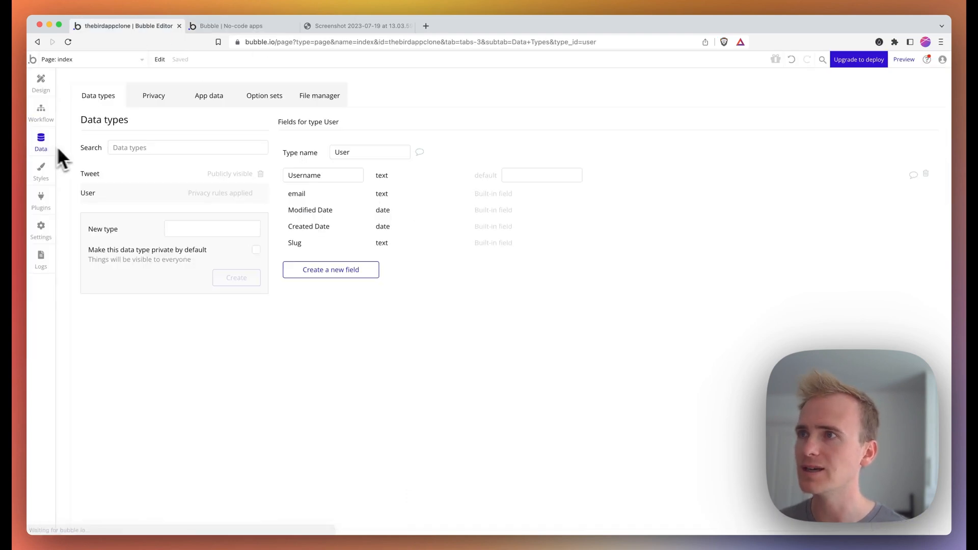
pyautogui.click(206, 100)
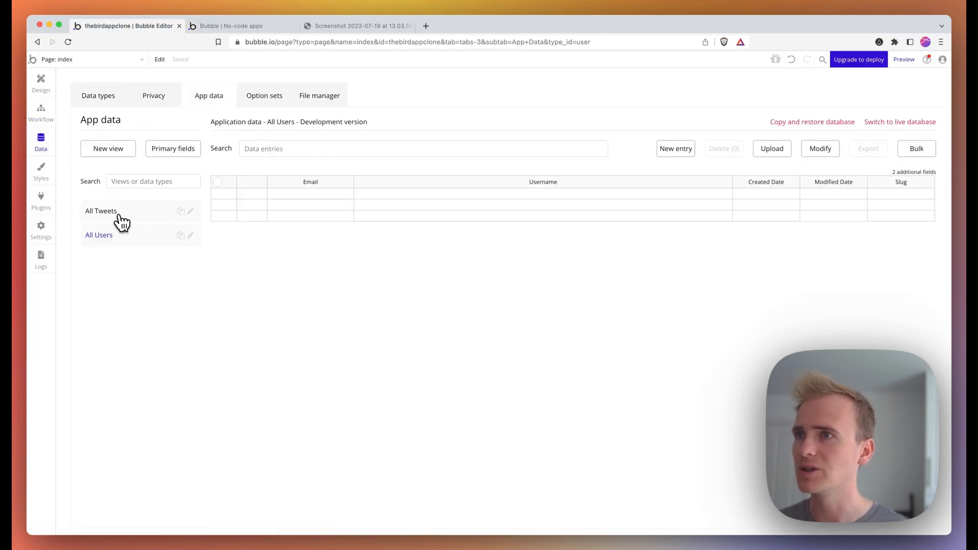
pyautogui.click(121, 221)
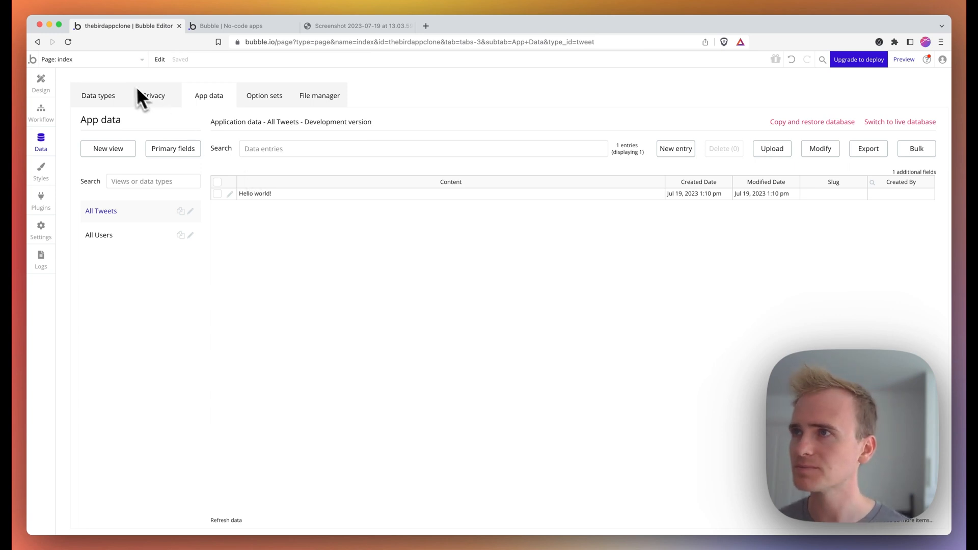
pyautogui.click(118, 61)
# - Add a new blank page named 'register' and open it in the Design editor
pyautogui.click(93, 117)
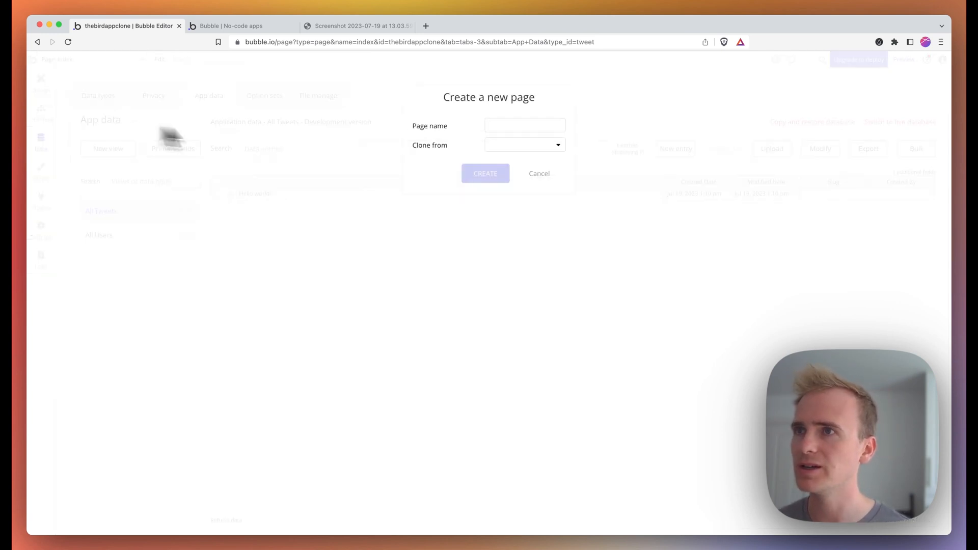
pyautogui.click(492, 127)
pyautogui.write('this')
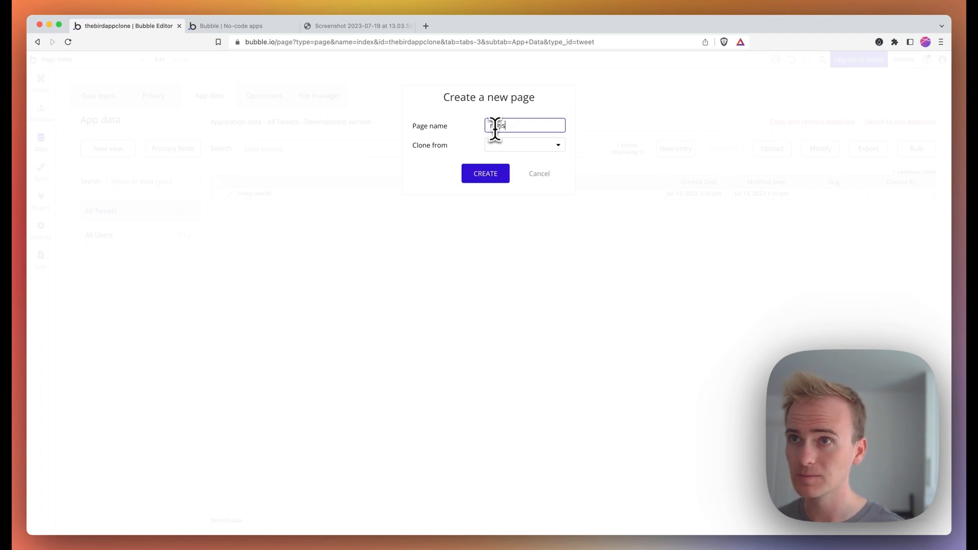
pyautogui.click(498, 175)
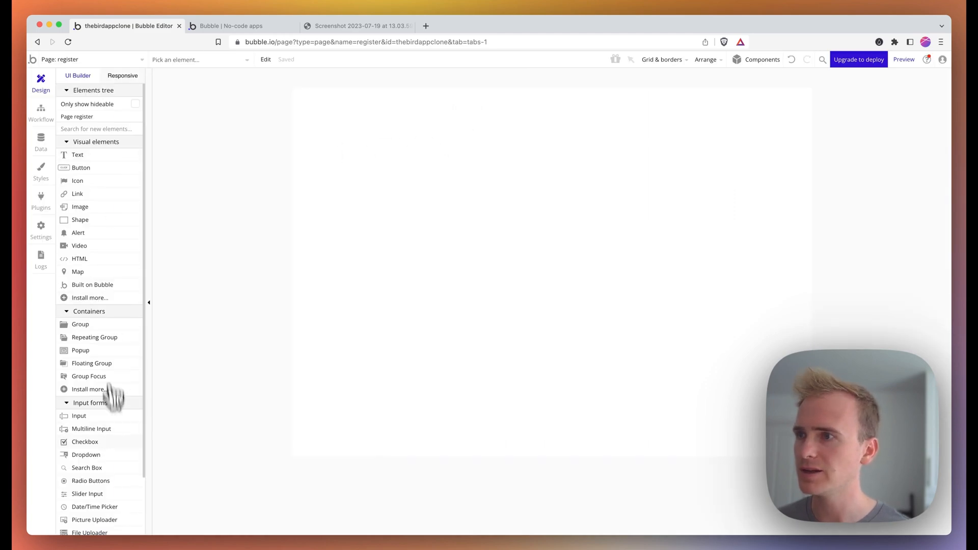
# - Draw an input box on the register page and set its content format to Email
pyautogui.click(104, 416)
pyautogui.moveTo(453, 158); pyautogui.dragTo(644, 186)
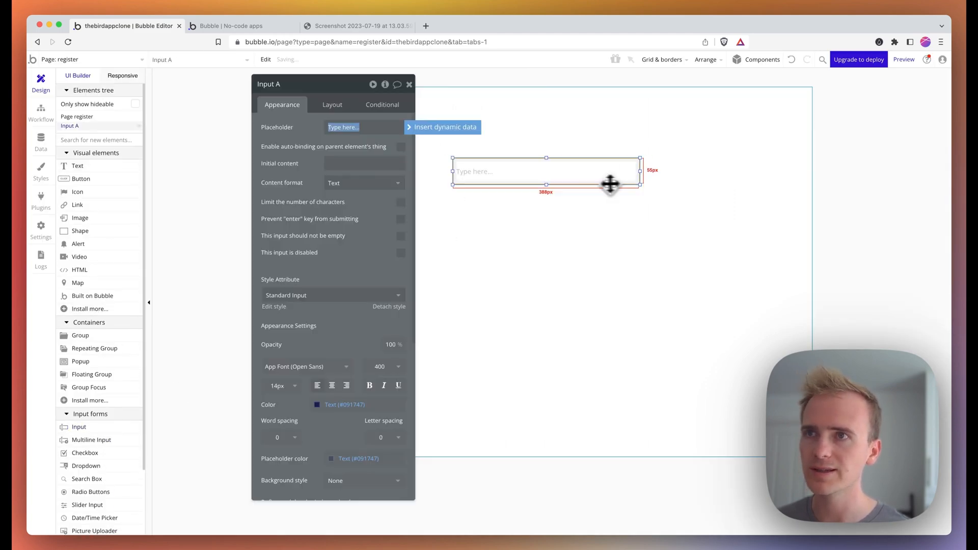
pyautogui.click(564, 179)
pyautogui.press('super+c')
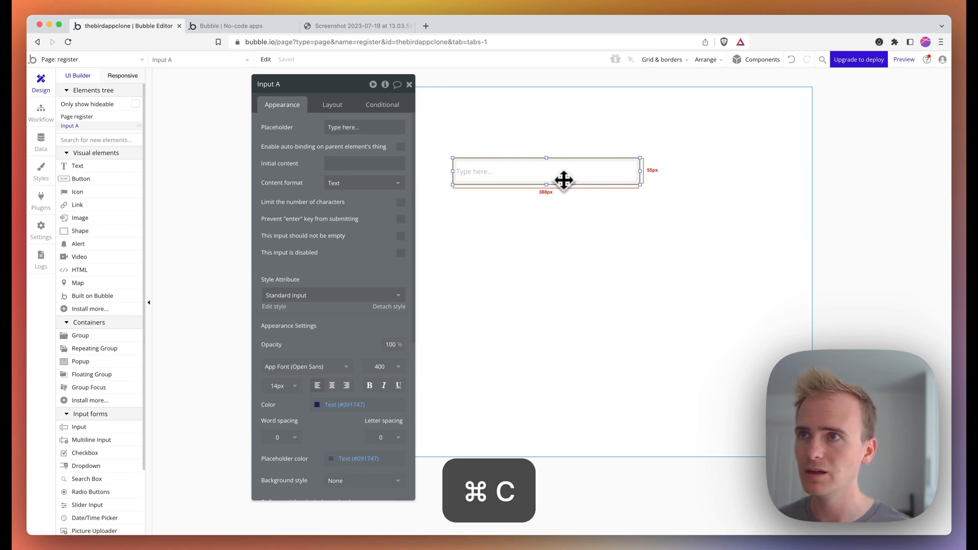
pyautogui.click(395, 184)
pyautogui.click(372, 204)
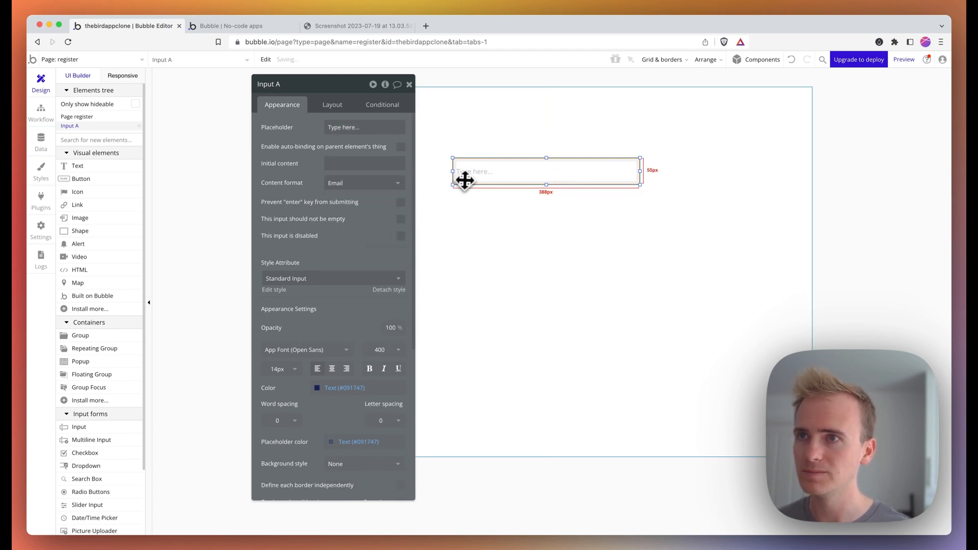
# - Paste two stacked copies below it, formatted as Password and Text
pyautogui.press('super+v')
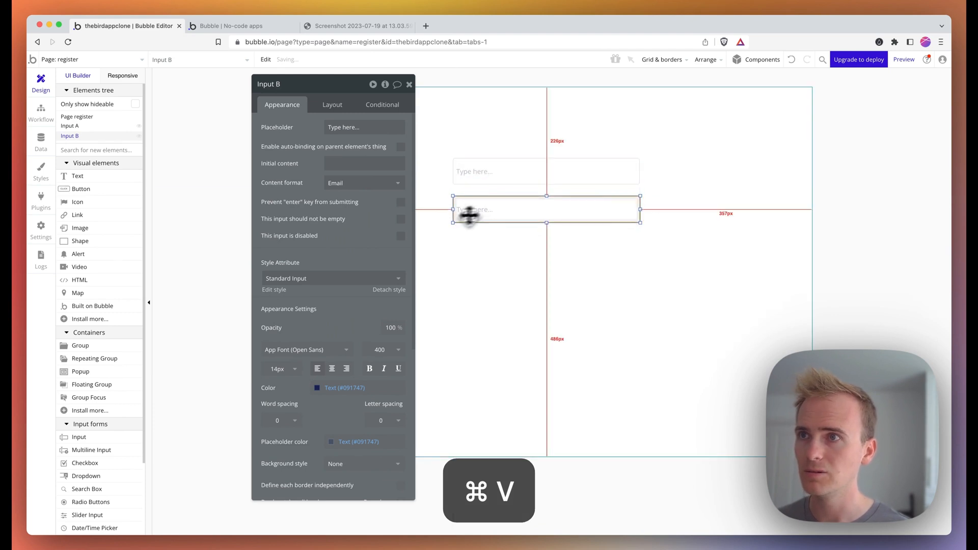
pyautogui.click(469, 215)
pyautogui.click(343, 185)
pyautogui.click(351, 240)
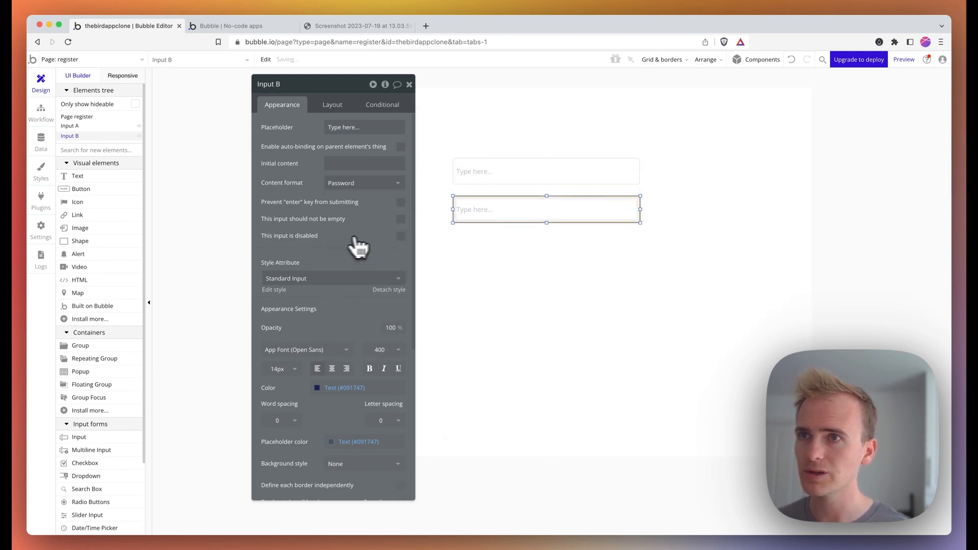
pyautogui.press('super+v')
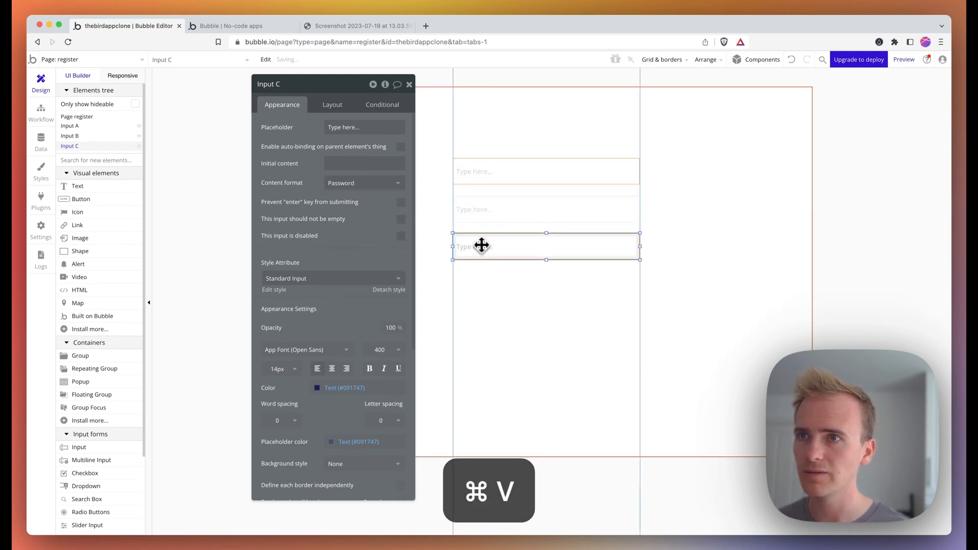
pyautogui.click(482, 246)
pyautogui.click(364, 185)
pyautogui.click(359, 203)
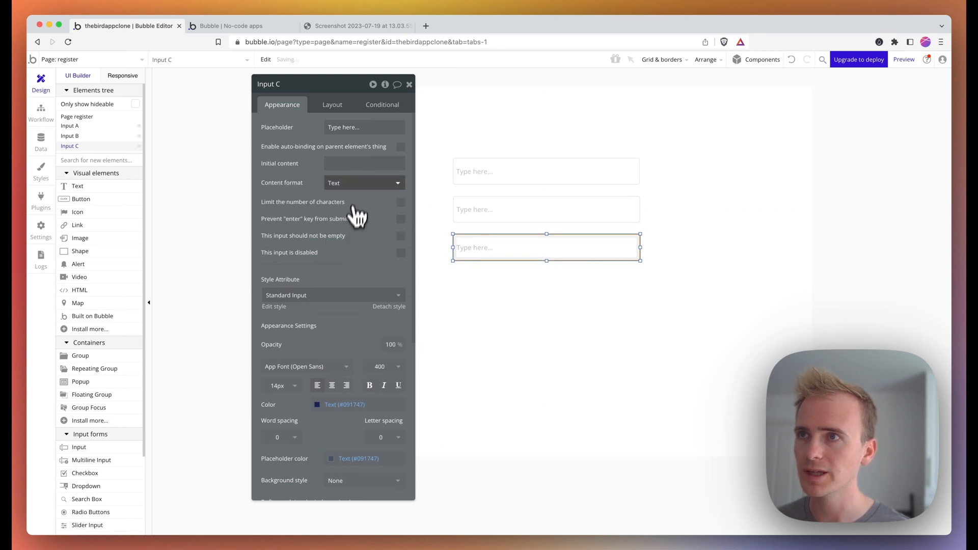
# - Give the three inputs placeholders 'Email address', 'Password' and 'Username'
pyautogui.click(497, 179)
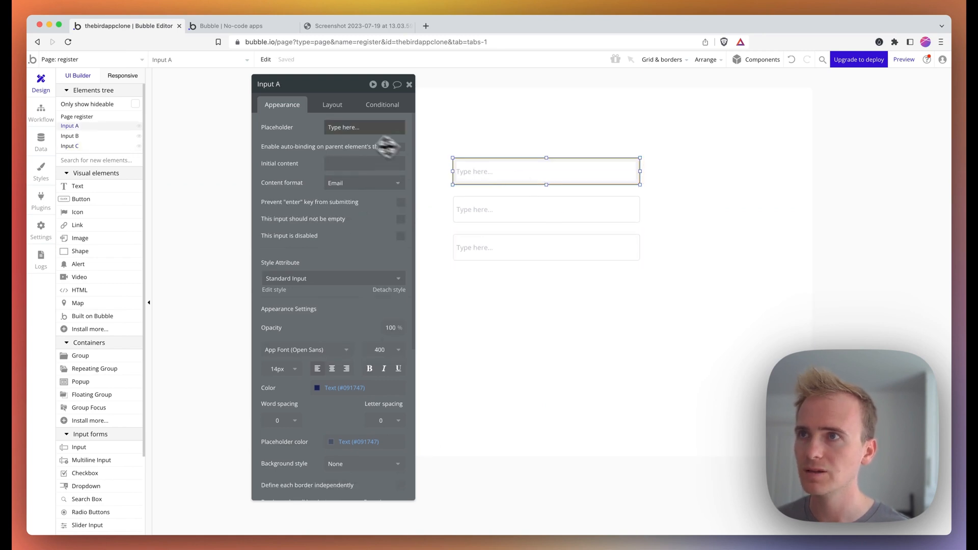
pyautogui.click(356, 127)
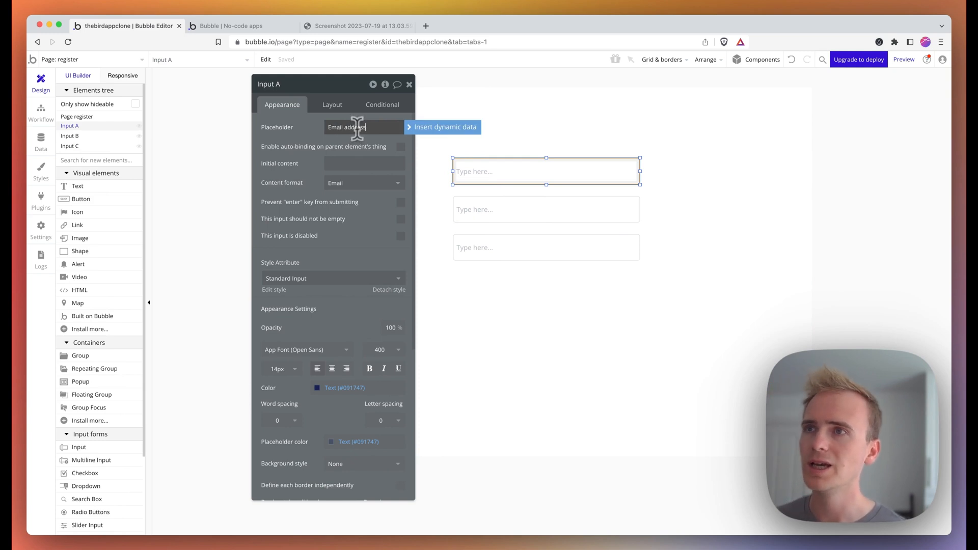
pyautogui.click(317, 125)
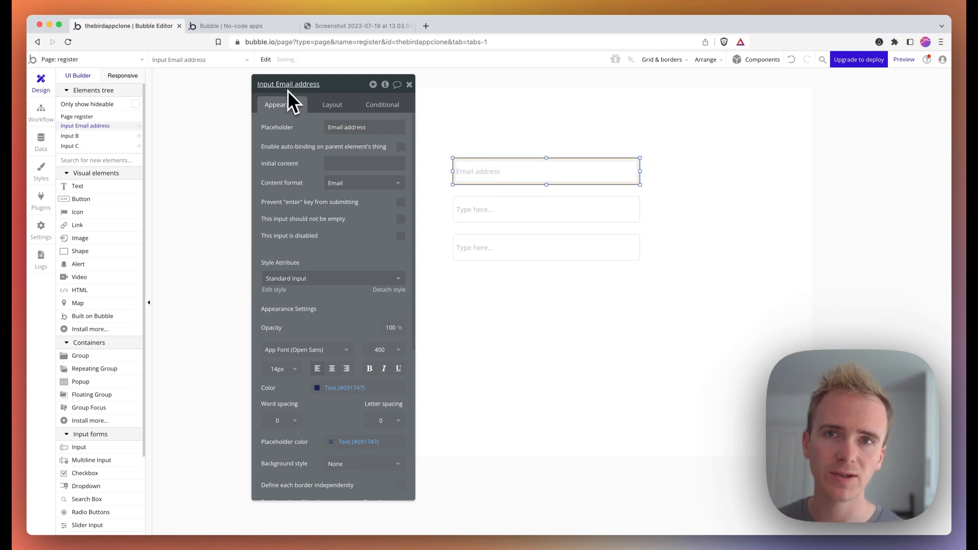
pyautogui.click(474, 215)
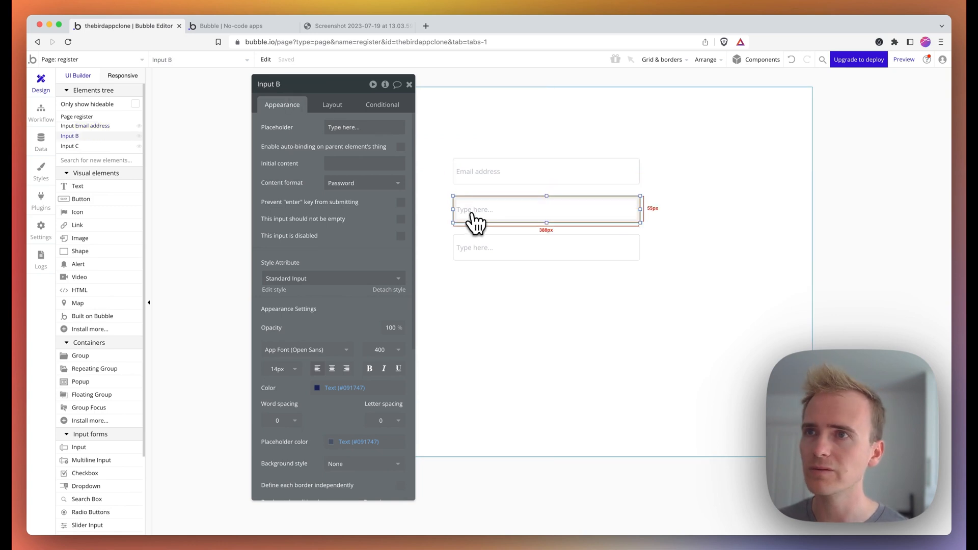
pyautogui.click(342, 127)
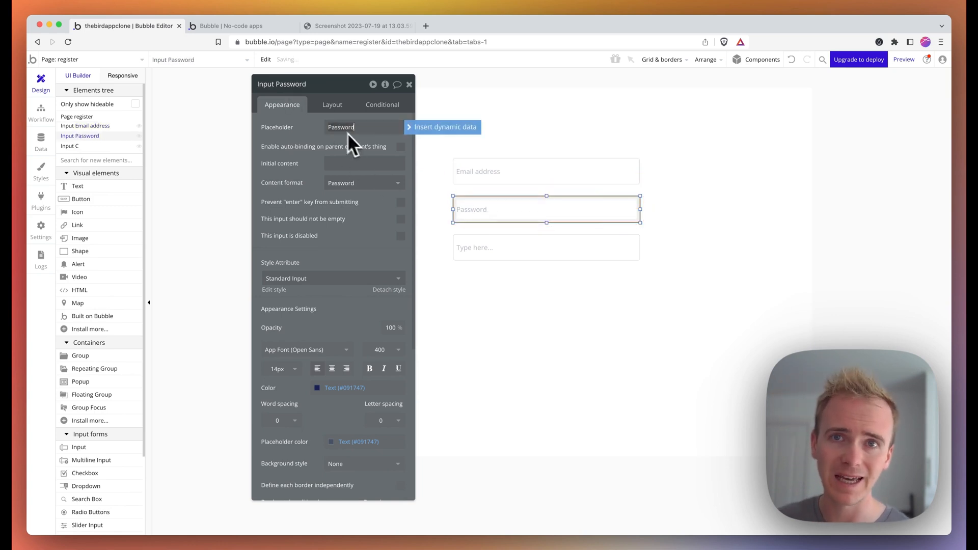
pyautogui.click(496, 243)
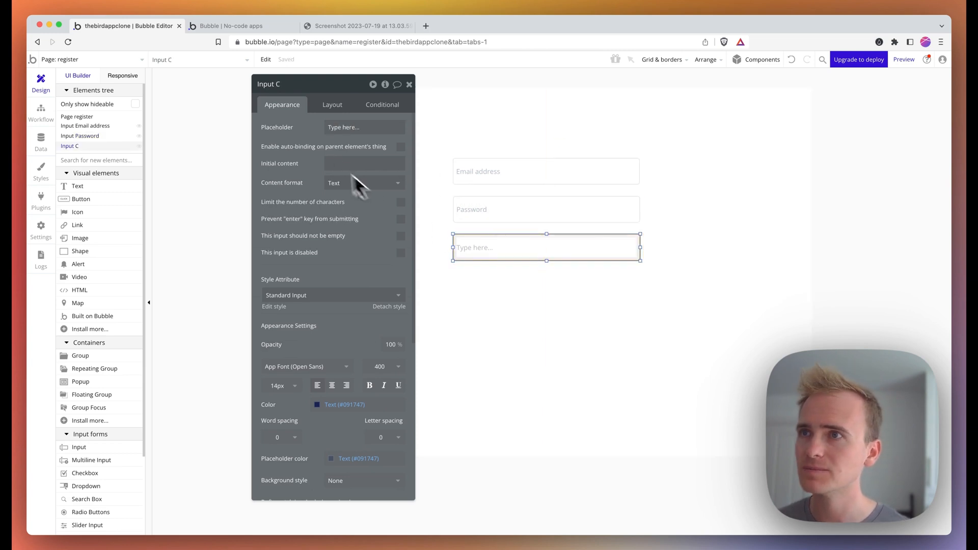
pyautogui.click(344, 127)
pyautogui.write('Username')
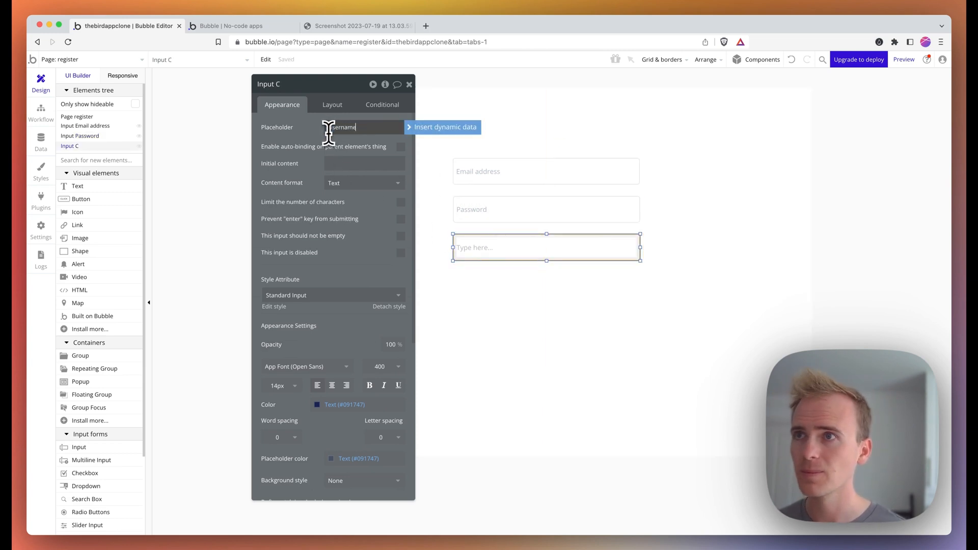
pyautogui.click(80, 199)
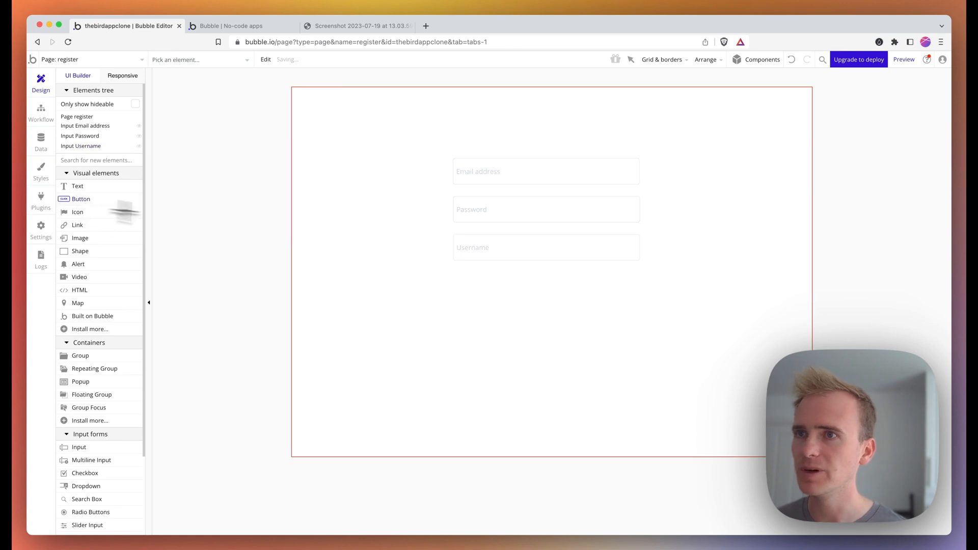
# - Draw a 'Register' button below the Username input and add its click workflow
pyautogui.moveTo(457, 274); pyautogui.dragTo(638, 301)
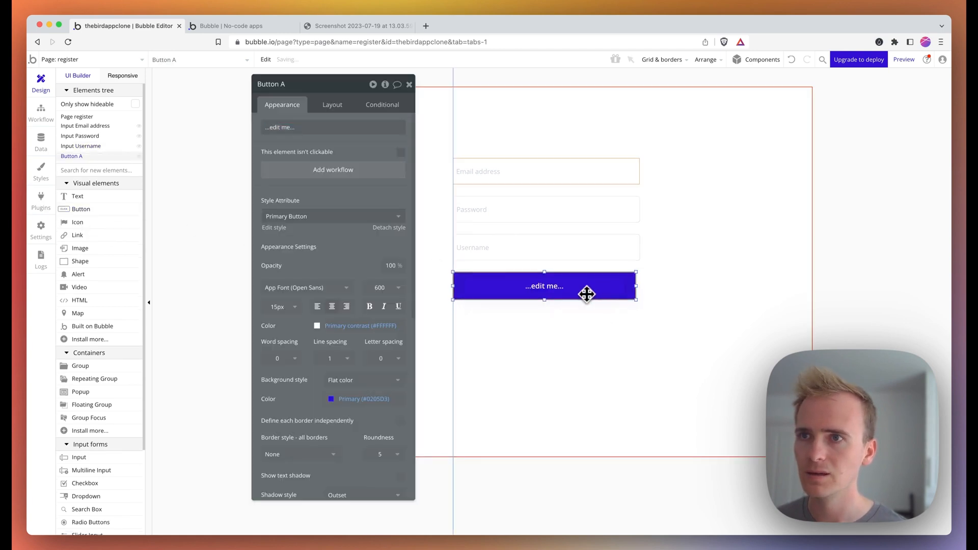
pyautogui.click(317, 128)
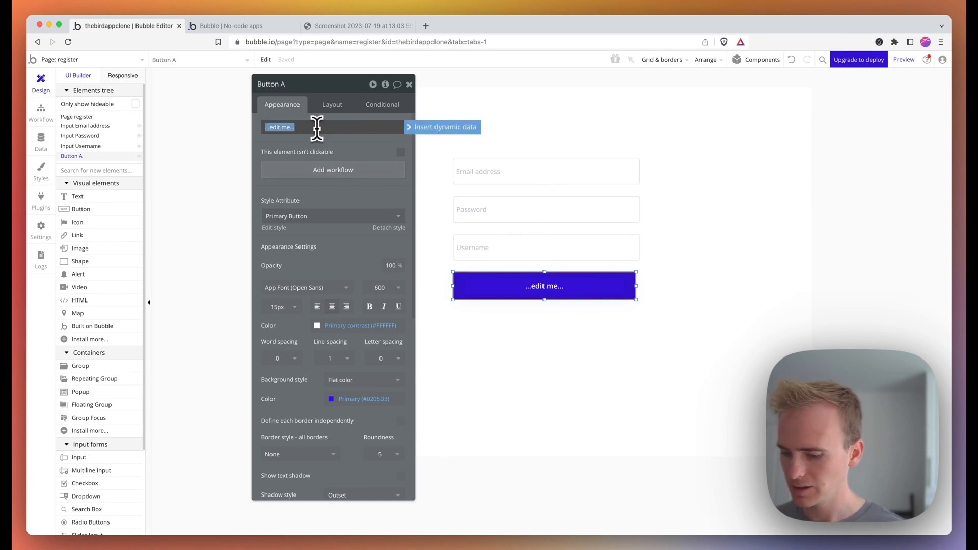
pyautogui.write('register')
pyautogui.press('super+a')
pyautogui.write('Re')
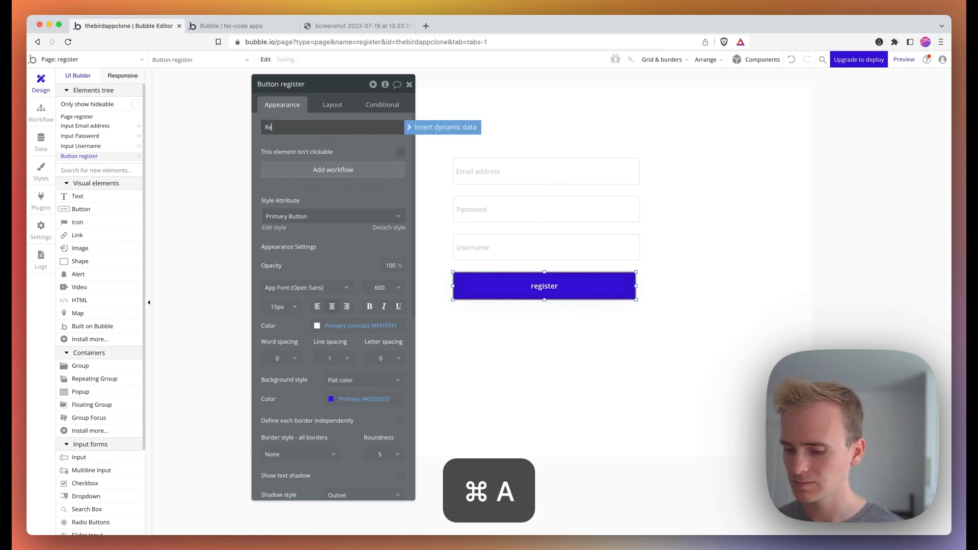
pyautogui.write('gister')
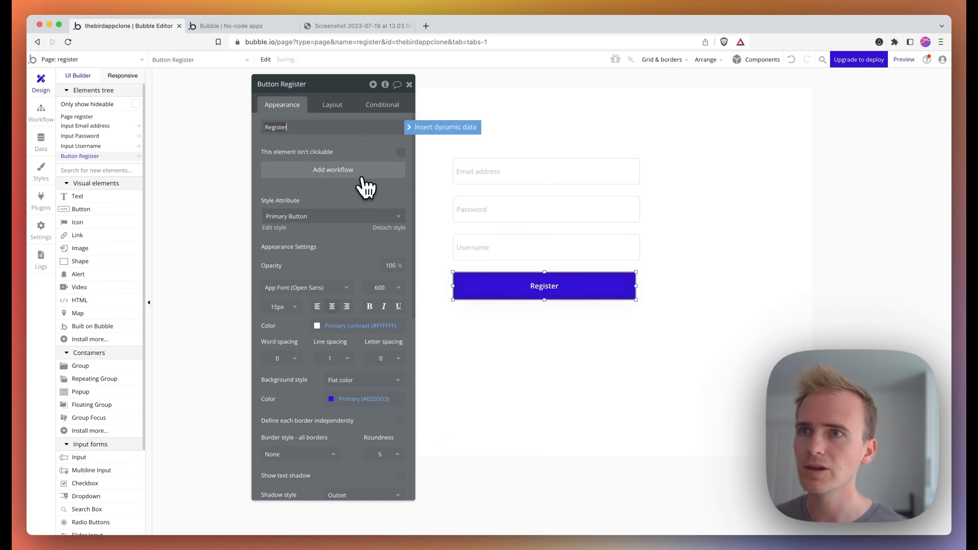
pyautogui.click(359, 175)
pyautogui.click(162, 185)
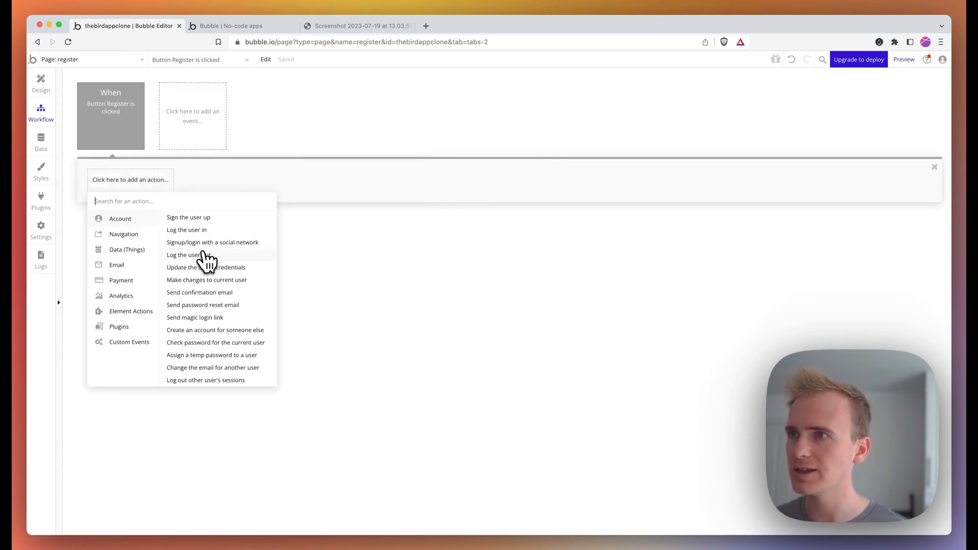
# - Add a Sign the user up action using the Email address and Password inputs' values
pyautogui.click(204, 218)
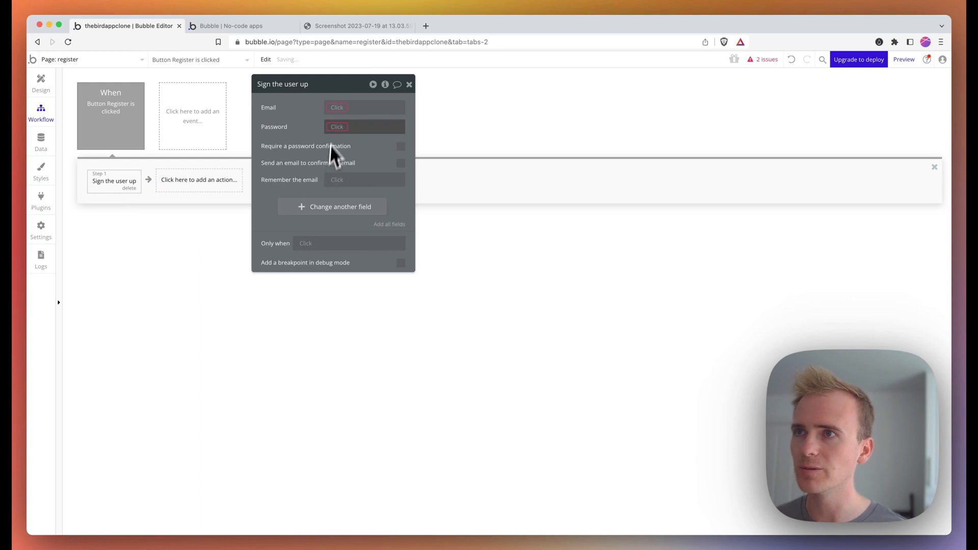
pyautogui.click(335, 107)
pyautogui.write('emai')
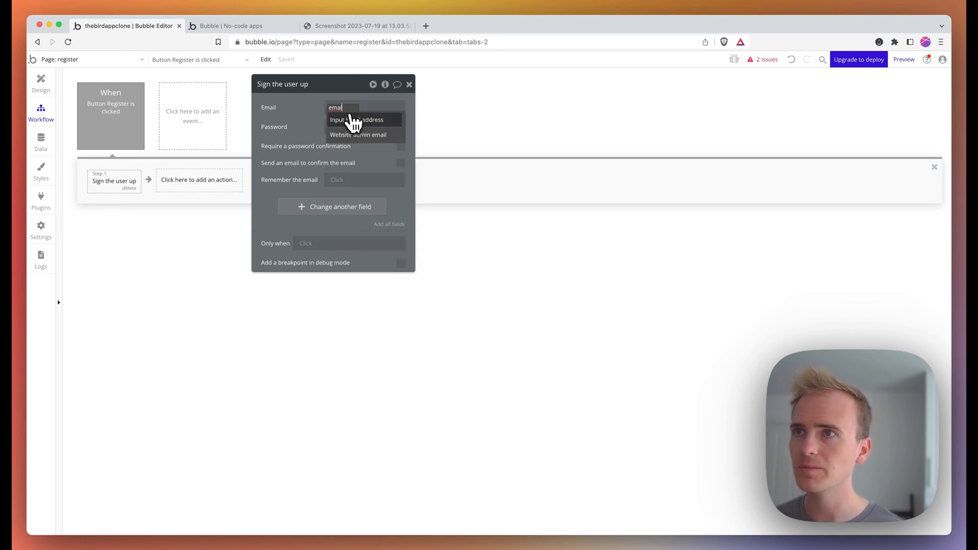
pyautogui.click(351, 120)
pyautogui.click(366, 130)
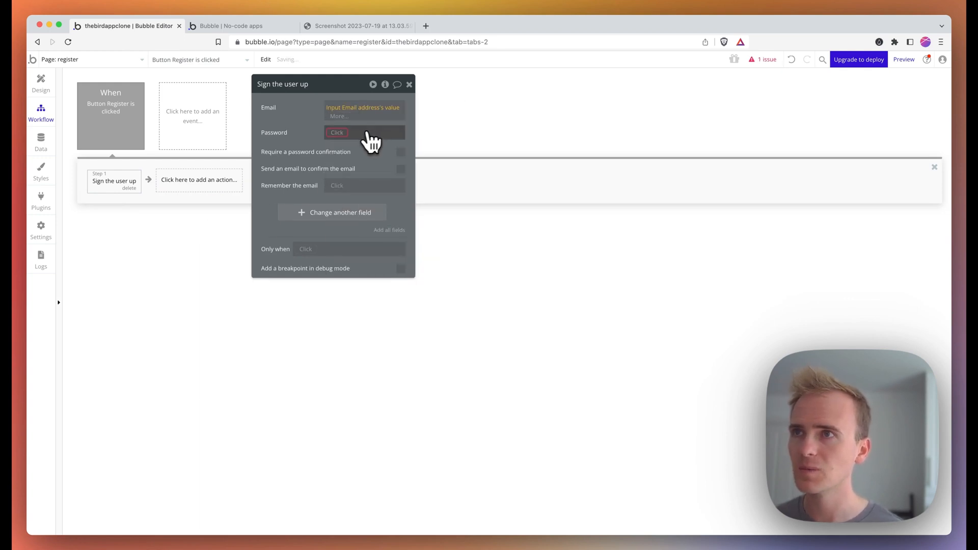
pyautogui.click(341, 127)
pyautogui.write('pass')
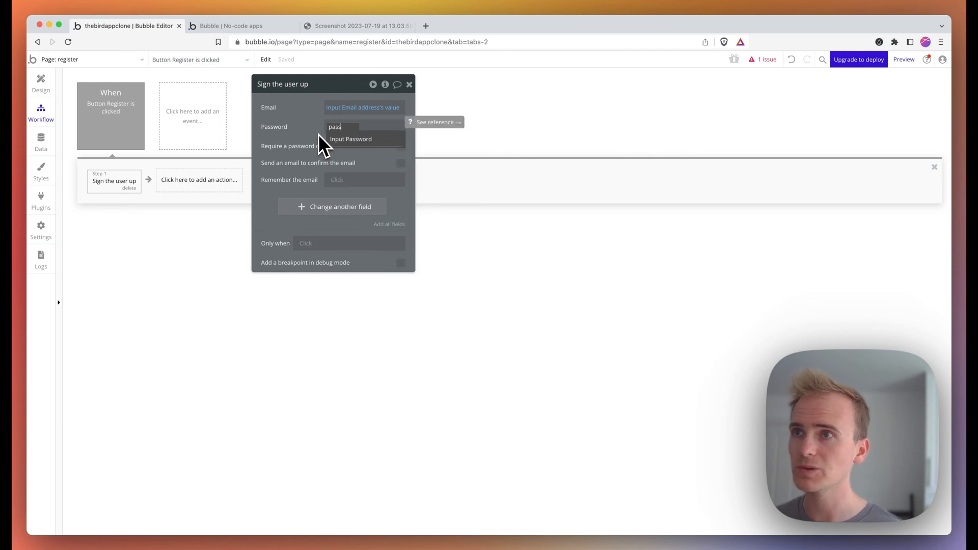
pyautogui.click(335, 139)
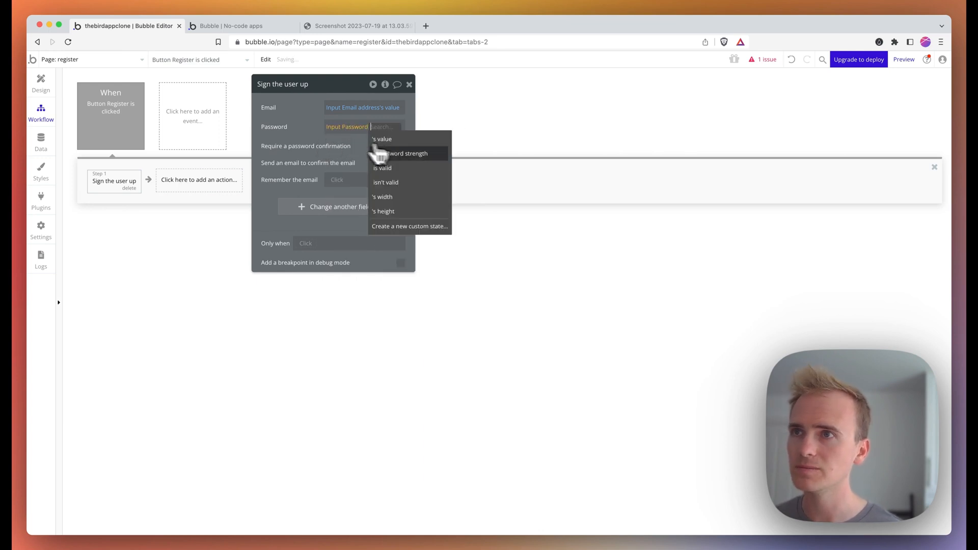
pyautogui.click(409, 142)
# - Add a Username field to the sign-up, set to the Username input's value
pyautogui.click(342, 212)
pyautogui.click(274, 203)
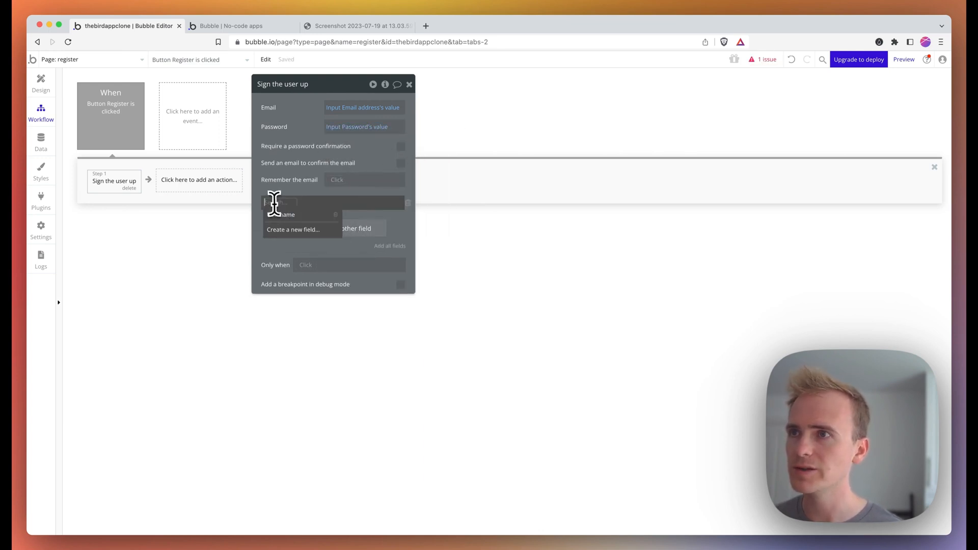
pyautogui.click(278, 212)
pyautogui.click(313, 202)
pyautogui.write('user')
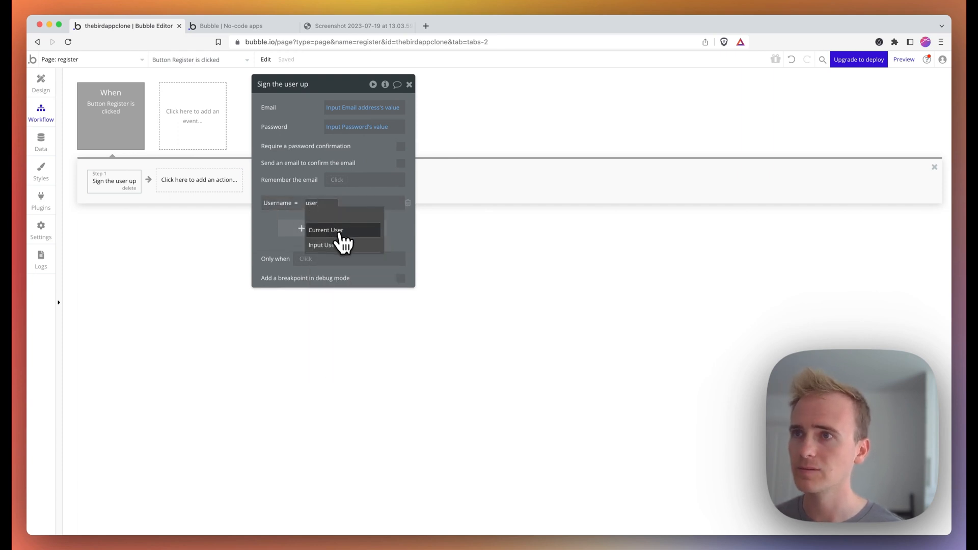
pyautogui.click(339, 233)
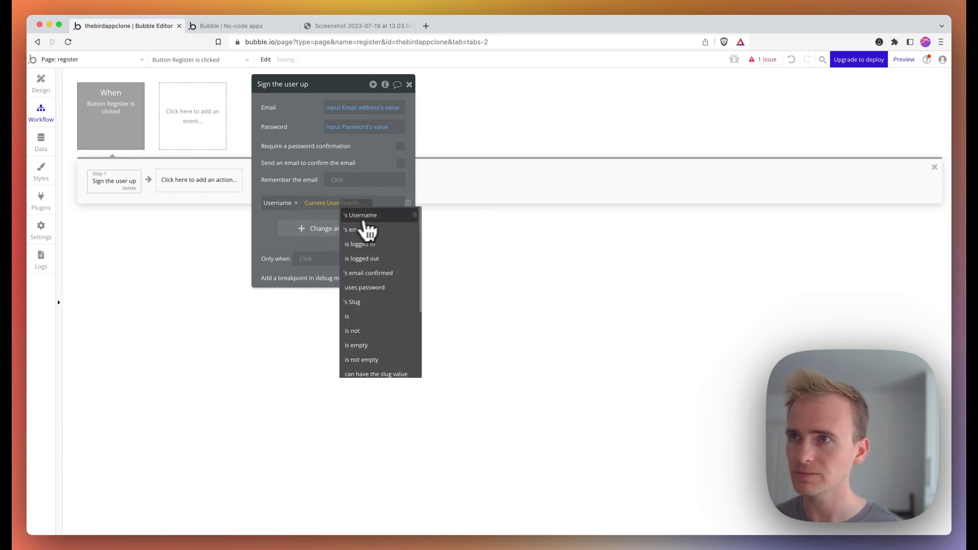
pyautogui.press('BackSpace')
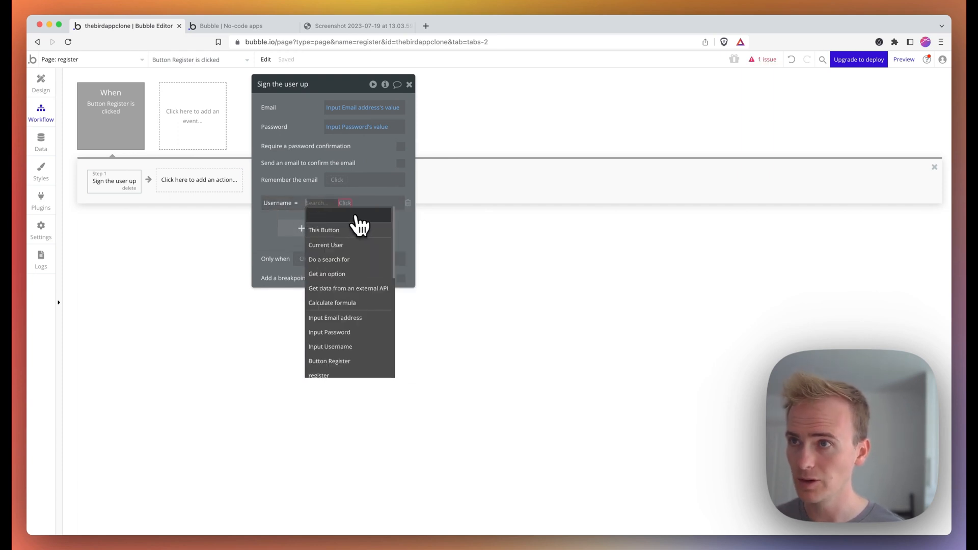
pyautogui.write('user')
pyautogui.click(343, 249)
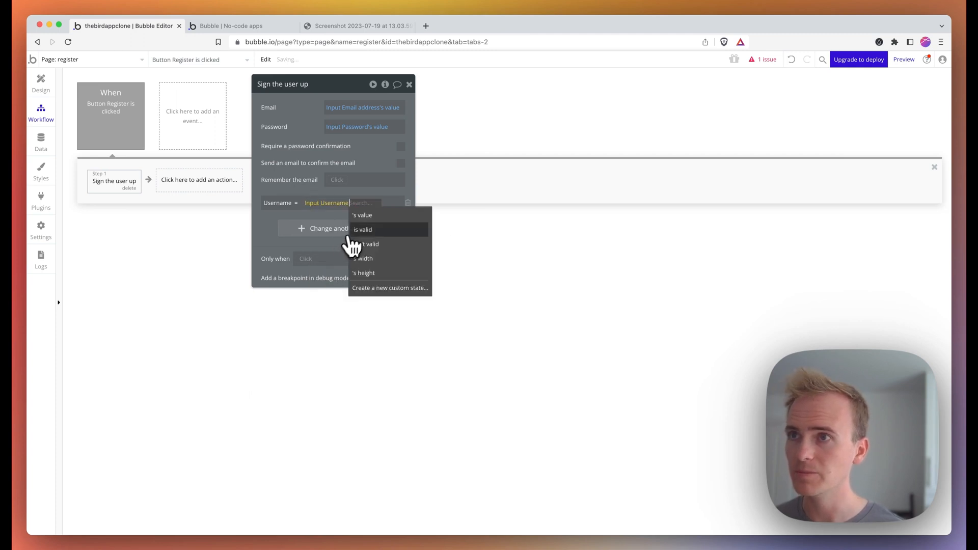
pyautogui.click(363, 215)
# - Mark the Email address and Password inputs as 'This input should not be empty'
pyautogui.click(53, 93)
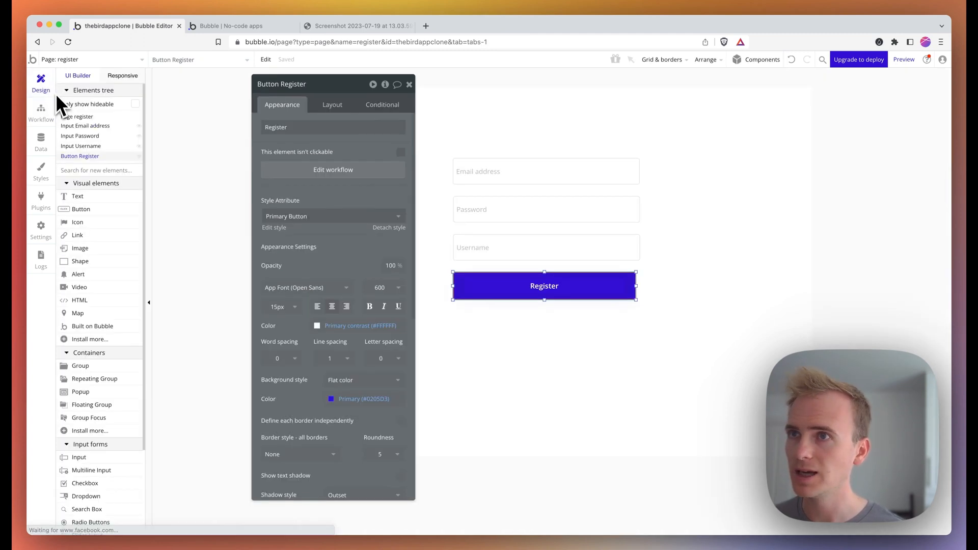
pyautogui.click(477, 170)
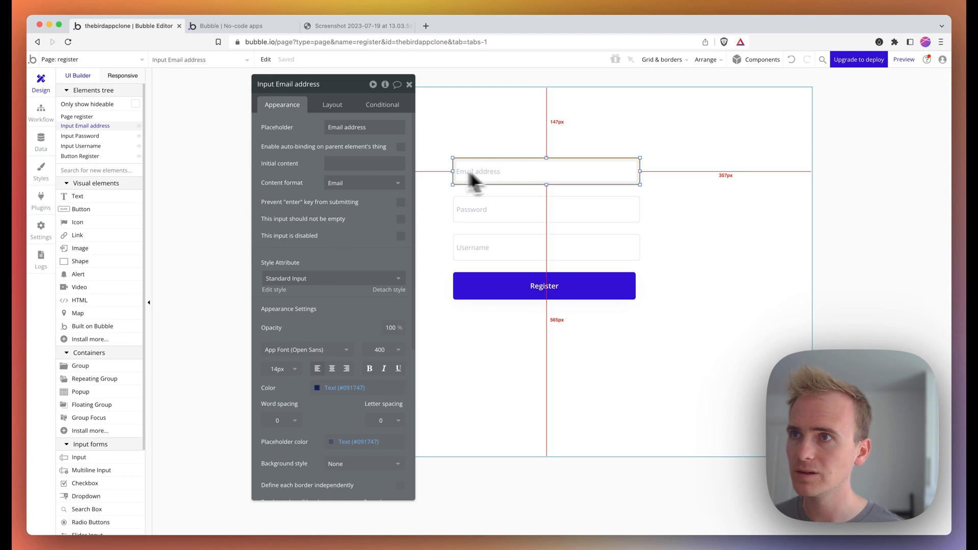
pyautogui.click(401, 221)
pyautogui.click(469, 209)
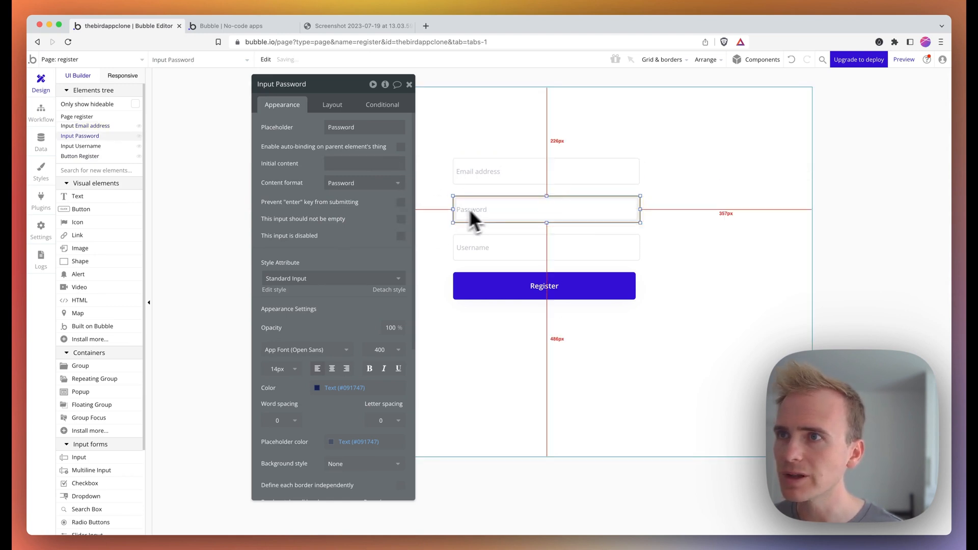
pyautogui.click(401, 219)
pyautogui.click(471, 250)
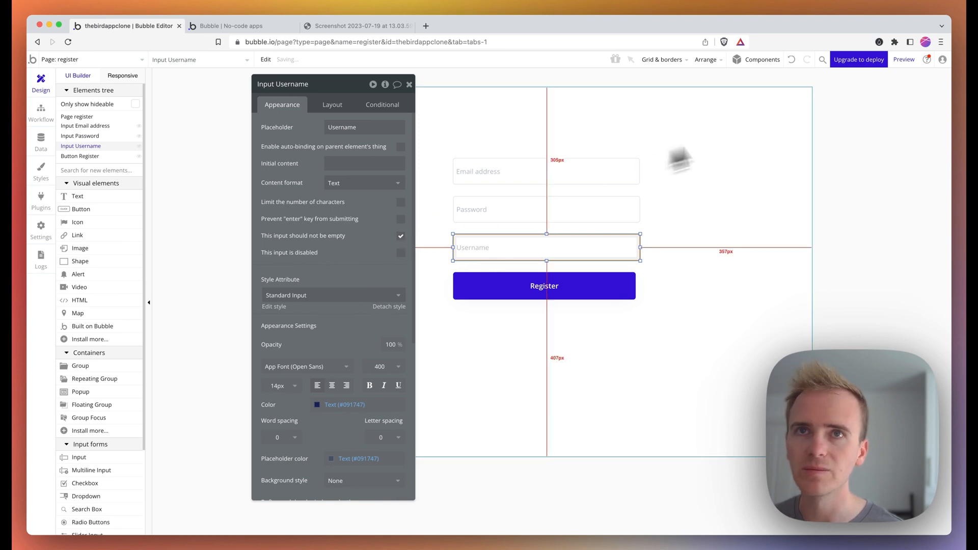
# - Preview the app, then reopen the Register button's click workflow
pyautogui.click(904, 60)
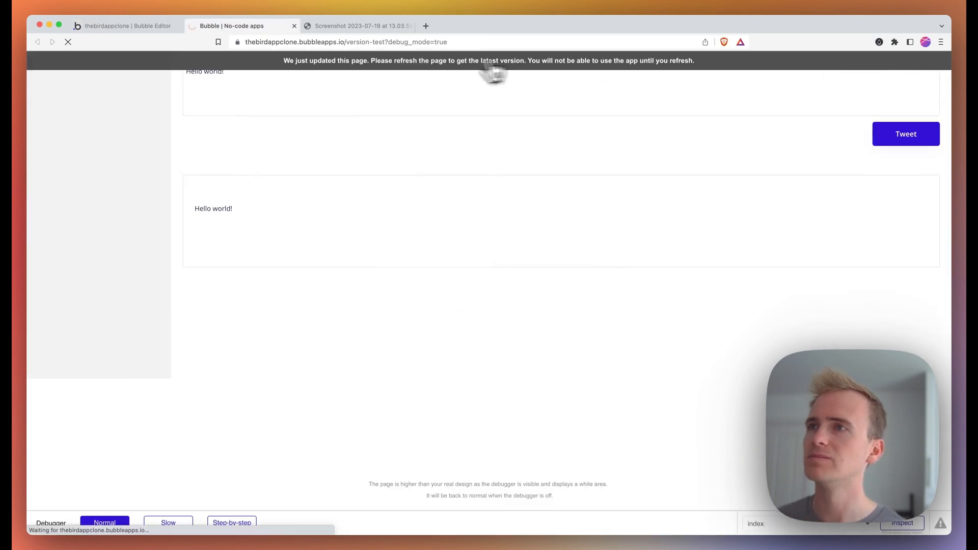
pyautogui.click(176, 29)
pyautogui.click(511, 283)
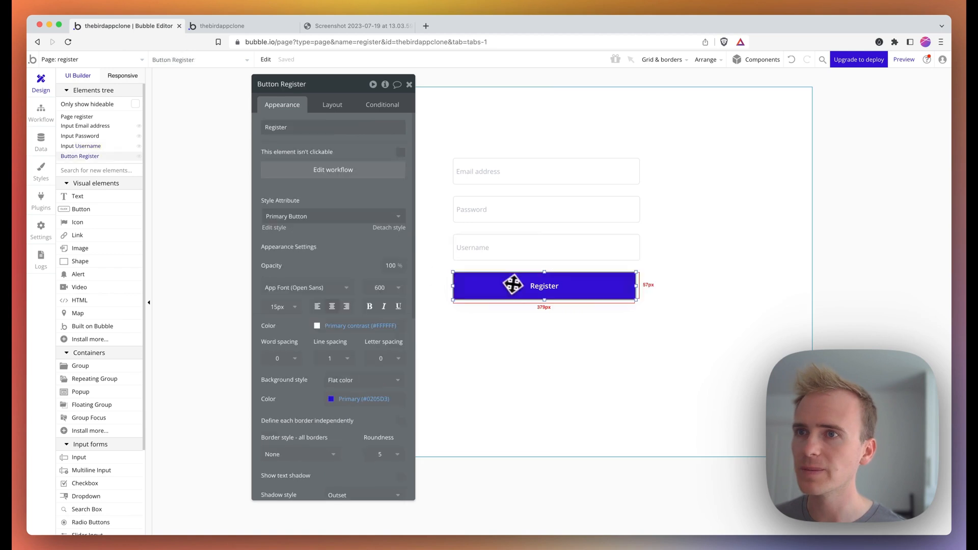
pyautogui.click(370, 186)
# - Add a 'Go to page' Step 2 with destination index to the Register workflow
pyautogui.click(216, 183)
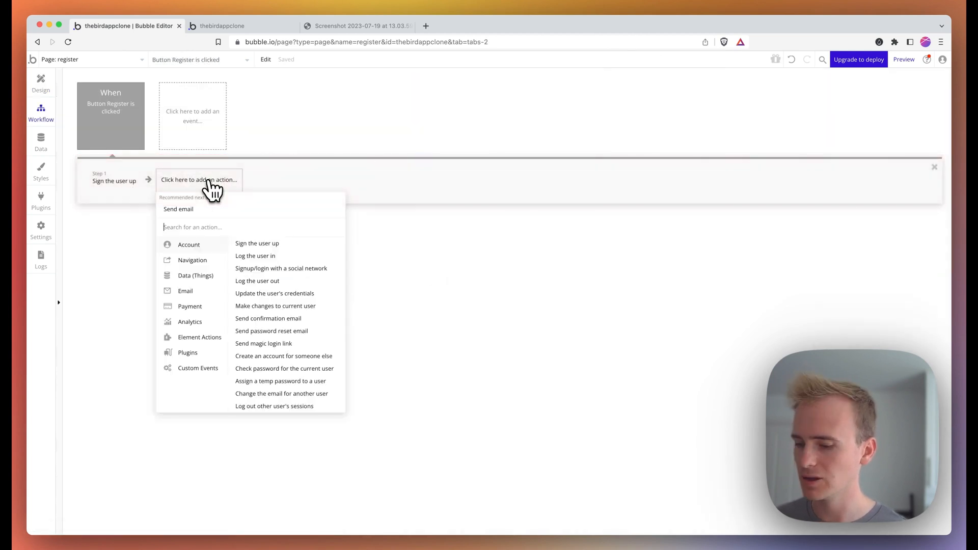
pyautogui.write('go')
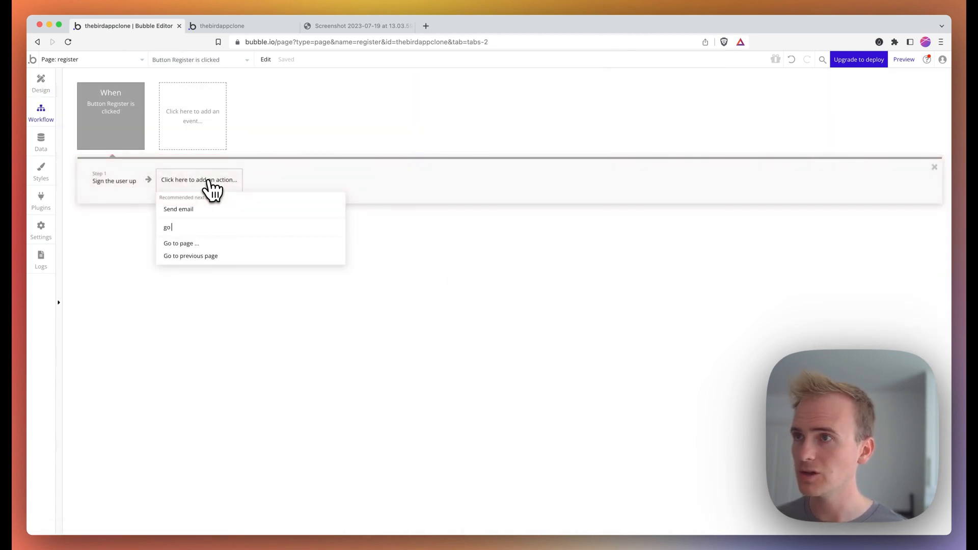
pyautogui.click(199, 243)
pyautogui.click(351, 112)
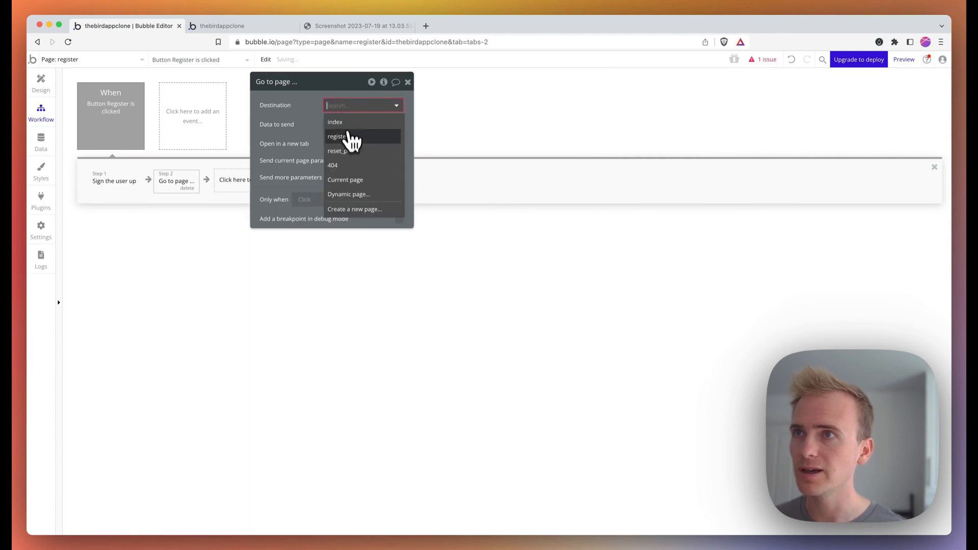
pyautogui.click(345, 135)
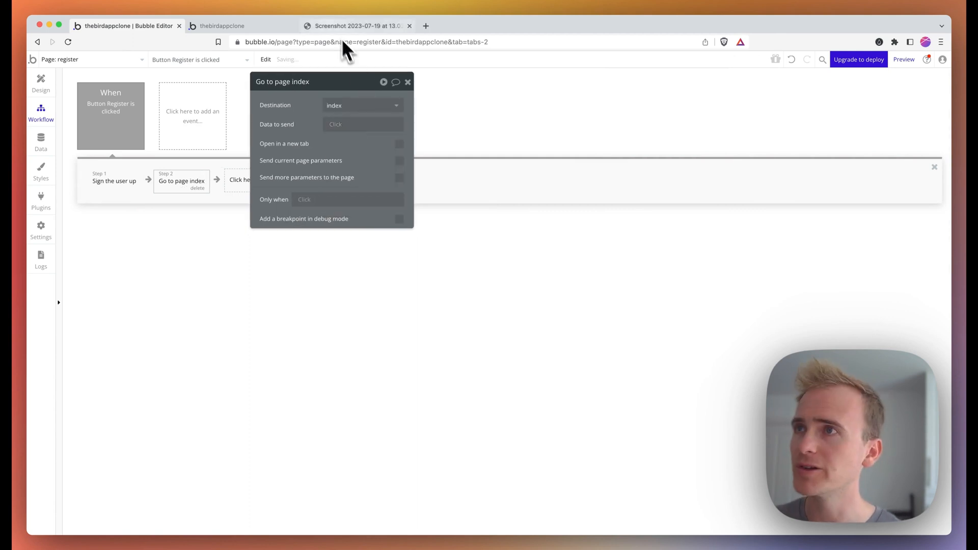
pyautogui.click(903, 60)
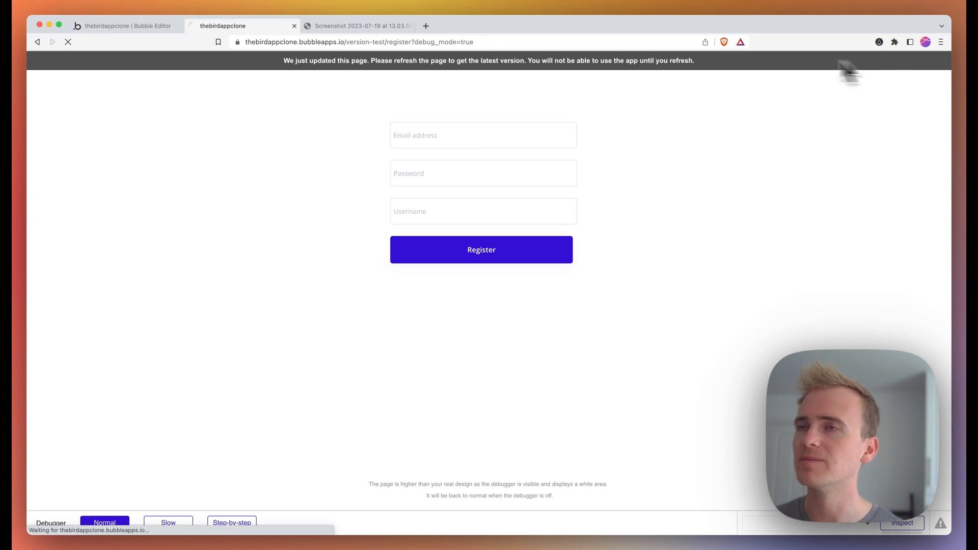
# - Register a test account in the preview with an email address, then dismiss the save-password prompt
pyautogui.click(429, 143)
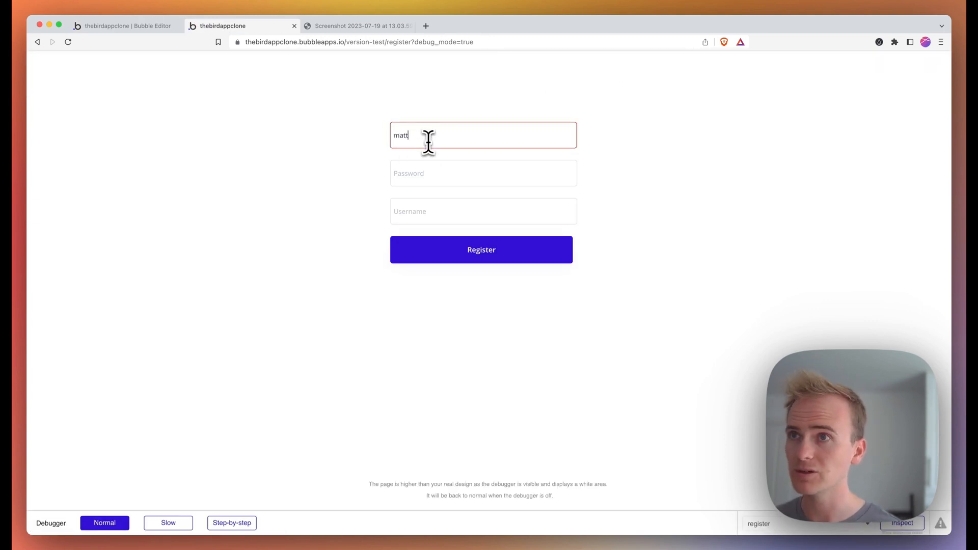
pyautogui.press('Tab')
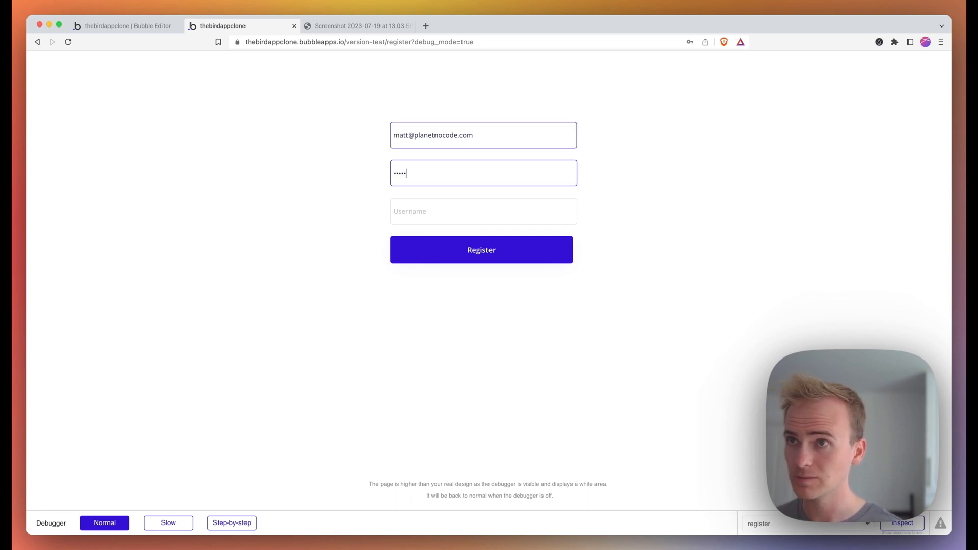
pyautogui.press('Tab')
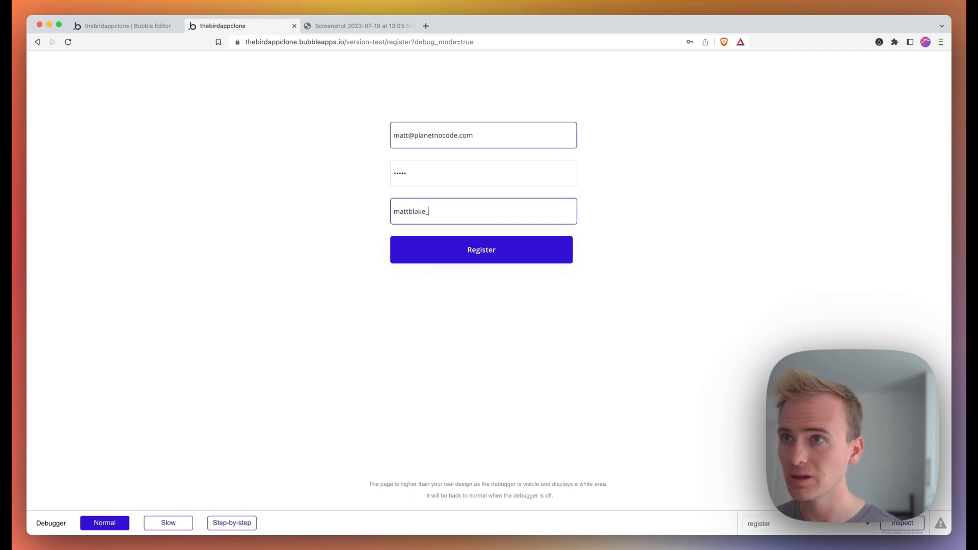
pyautogui.click(499, 258)
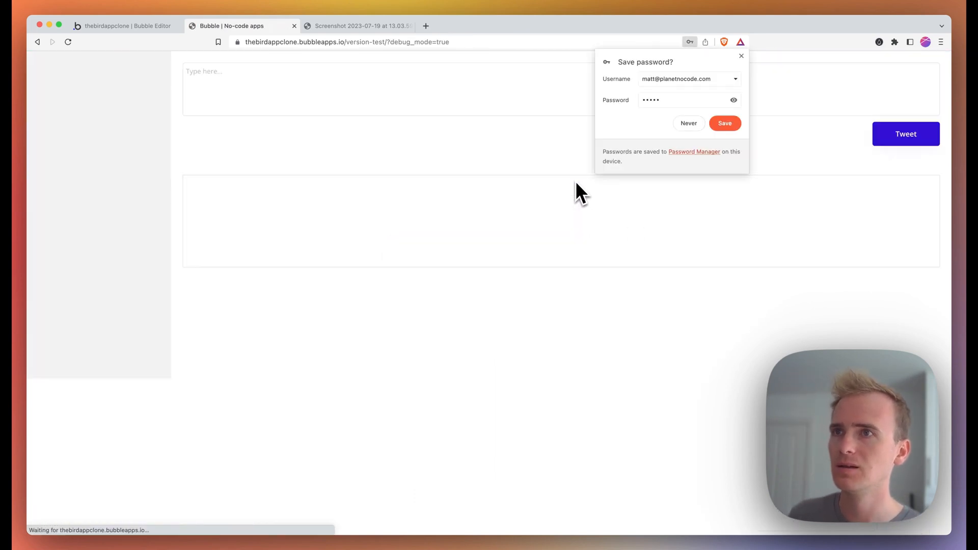
pyautogui.click(742, 56)
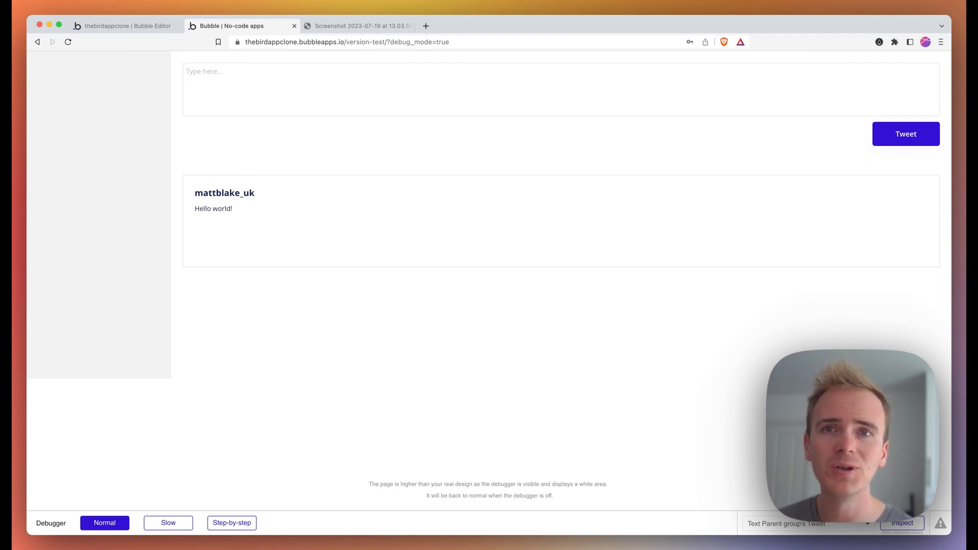
# - Post the tweet 'Are you ready for the fight of the century?' and return to the editor
pyautogui.click(229, 102)
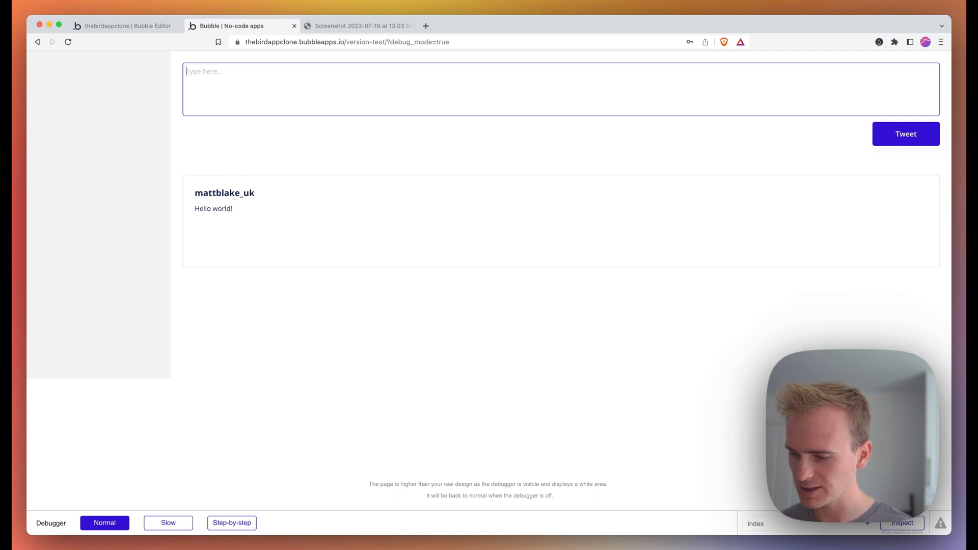
pyautogui.write('W')
pyautogui.press('BackSpace')
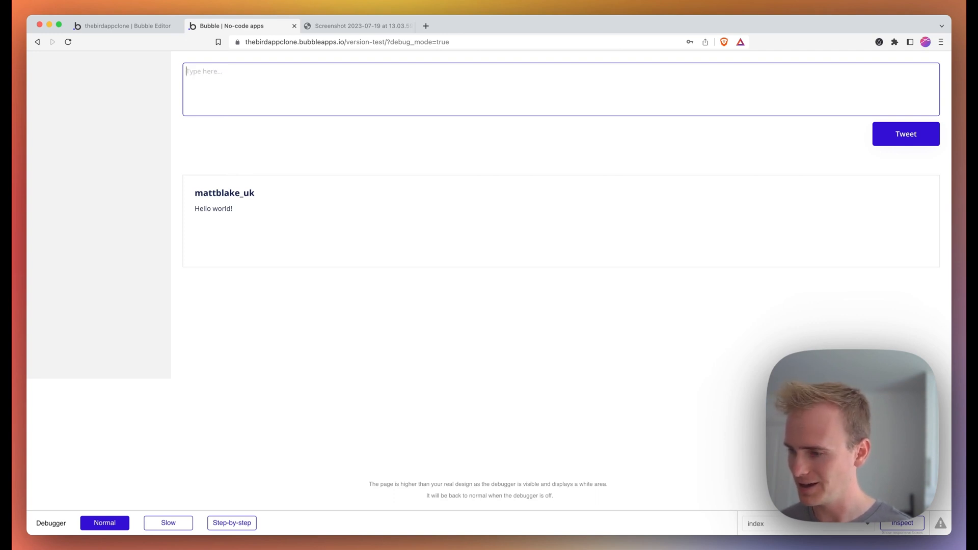
pyautogui.write('Are you')
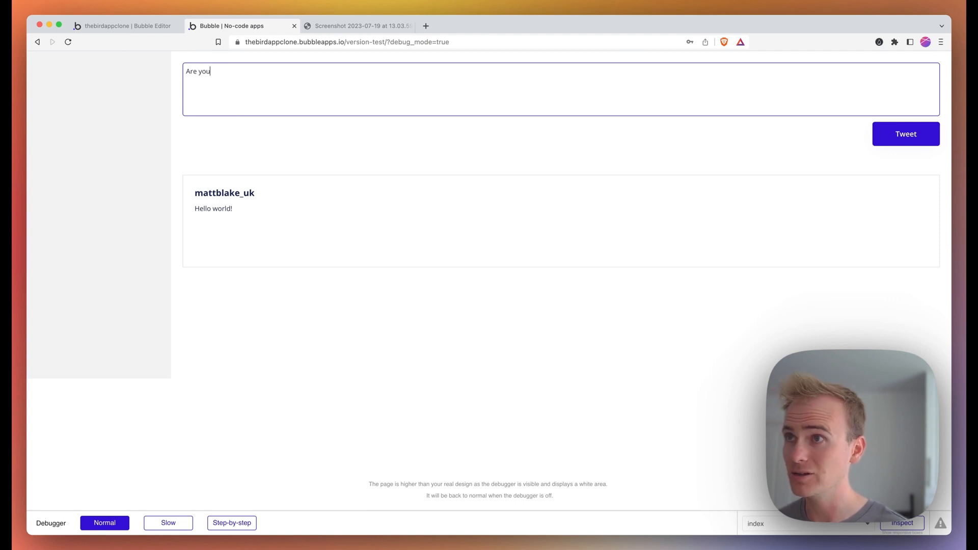
pyautogui.write(' ready for the ')
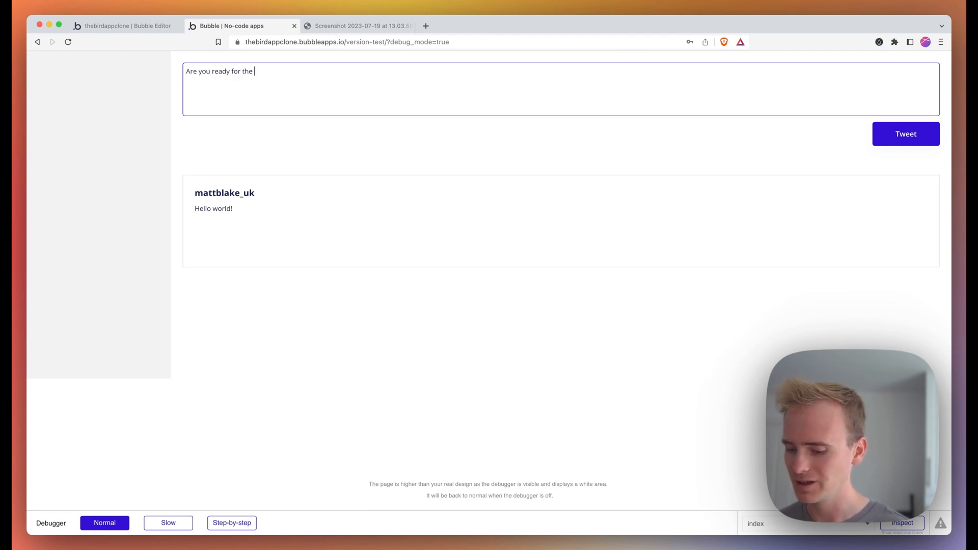
pyautogui.write('fi')
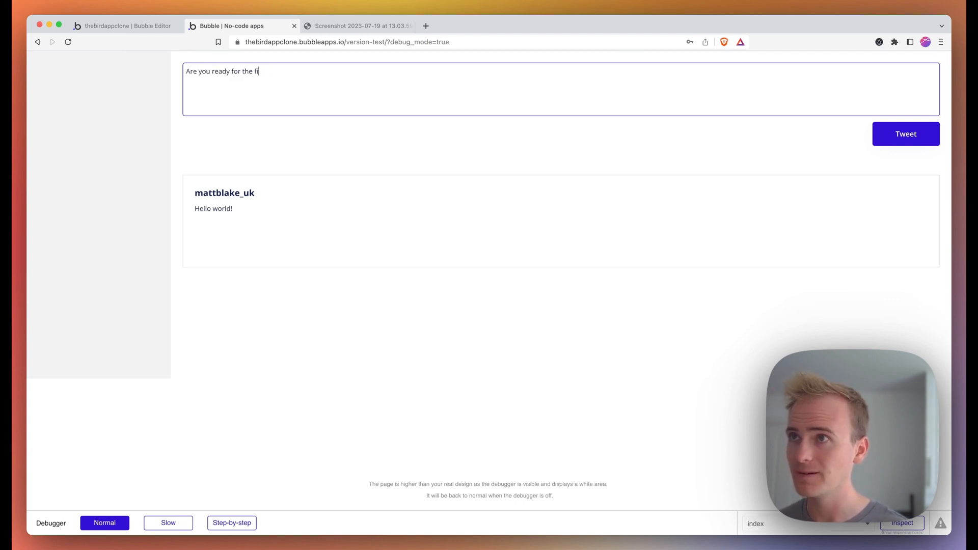
pyautogui.write('t of ght of the ')
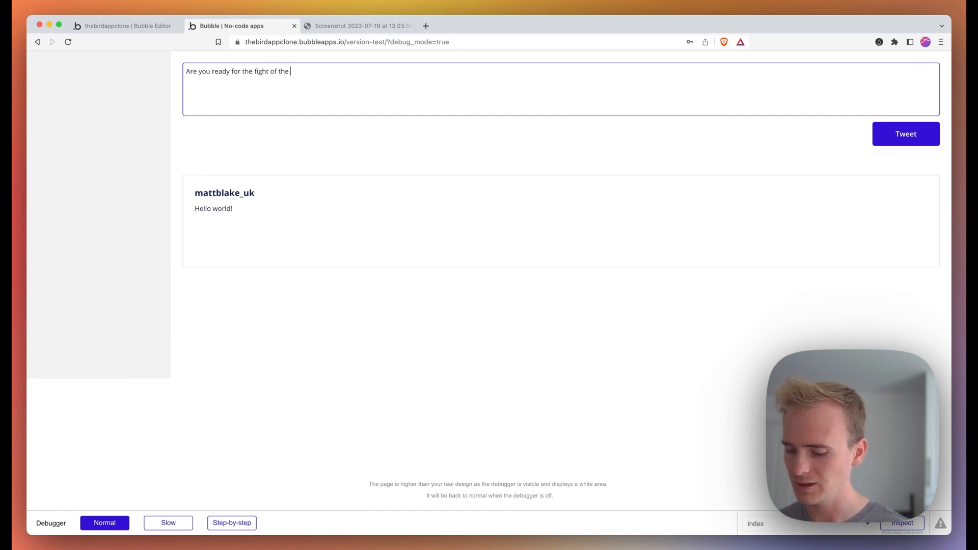
pyautogui.write('century?')
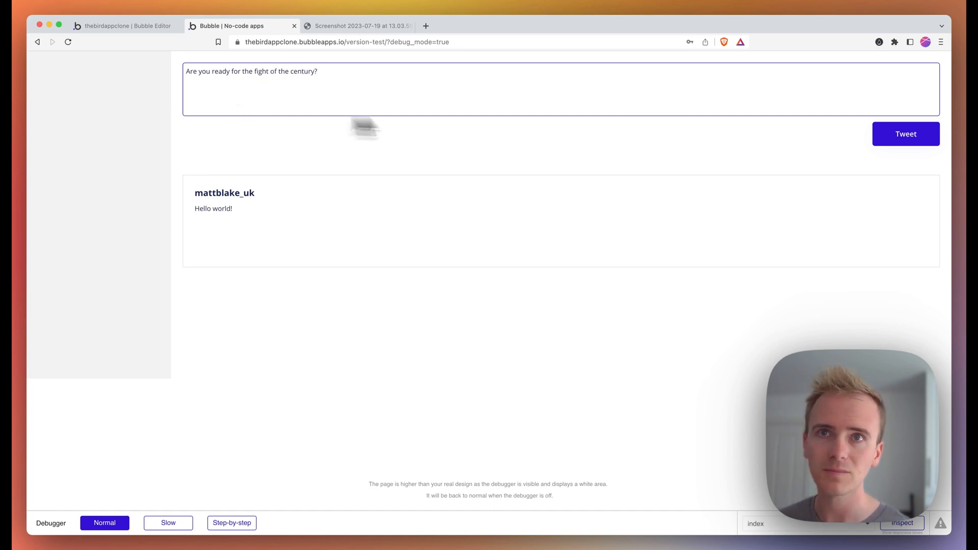
pyautogui.click(918, 140)
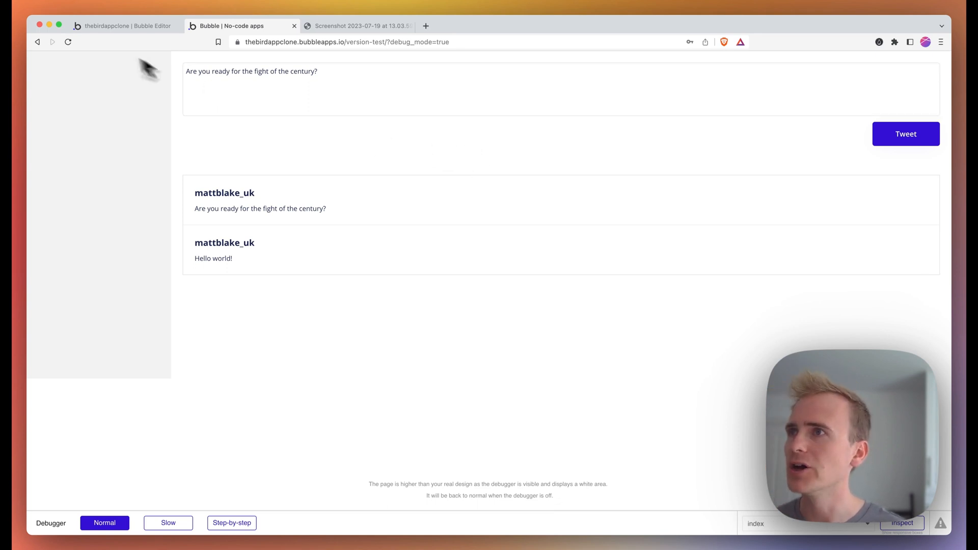
pyautogui.click(105, 26)
# - Open the index page in the Design tab
pyautogui.click(43, 84)
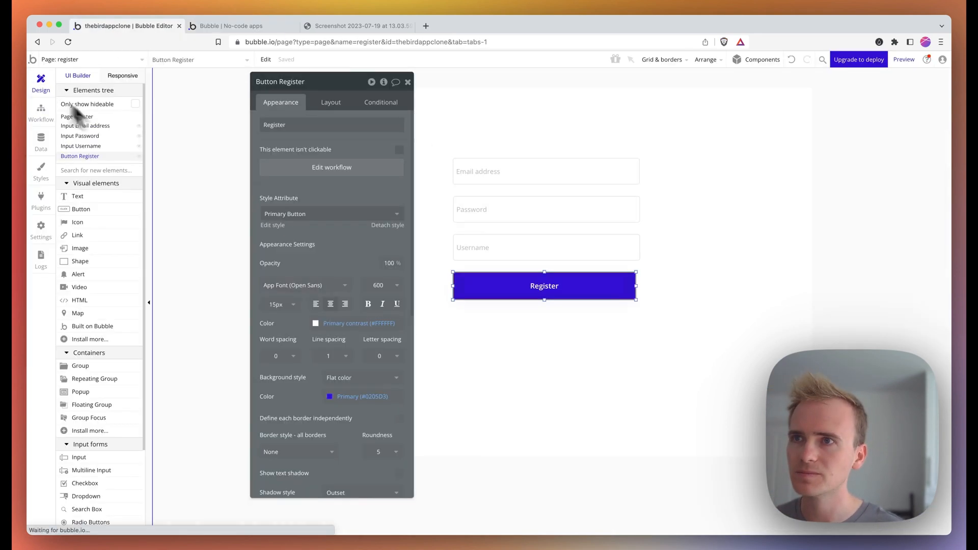
pyautogui.moveTo(327, 92); pyautogui.dragTo(247, 87)
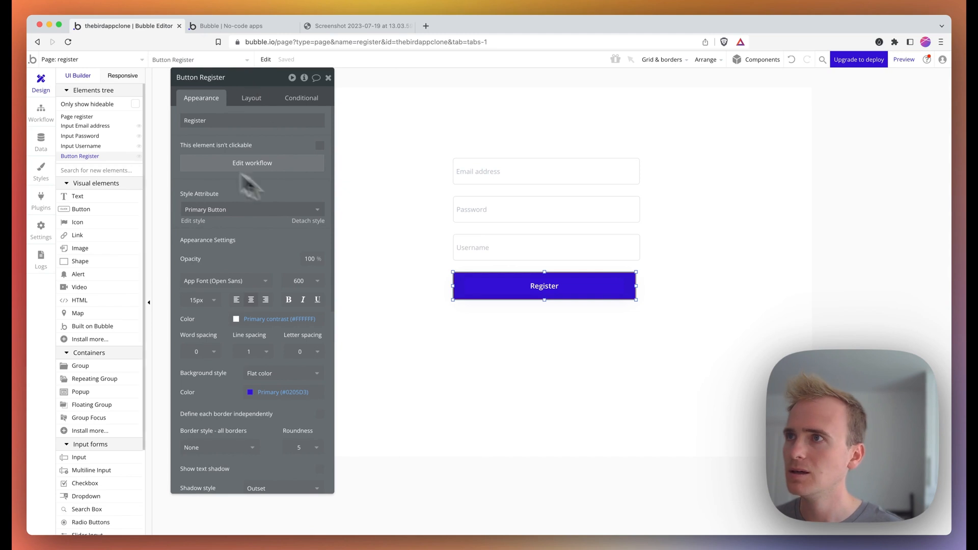
pyautogui.click(79, 59)
pyautogui.click(88, 92)
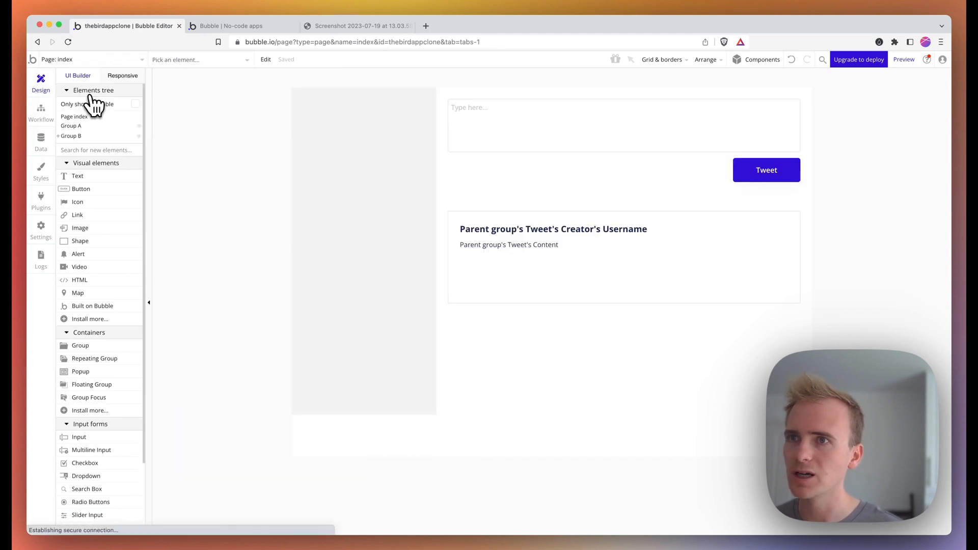
# - Select the tweet's content text and pick the Icon element from an 'icon' search
pyautogui.click(569, 265)
pyautogui.click(609, 244)
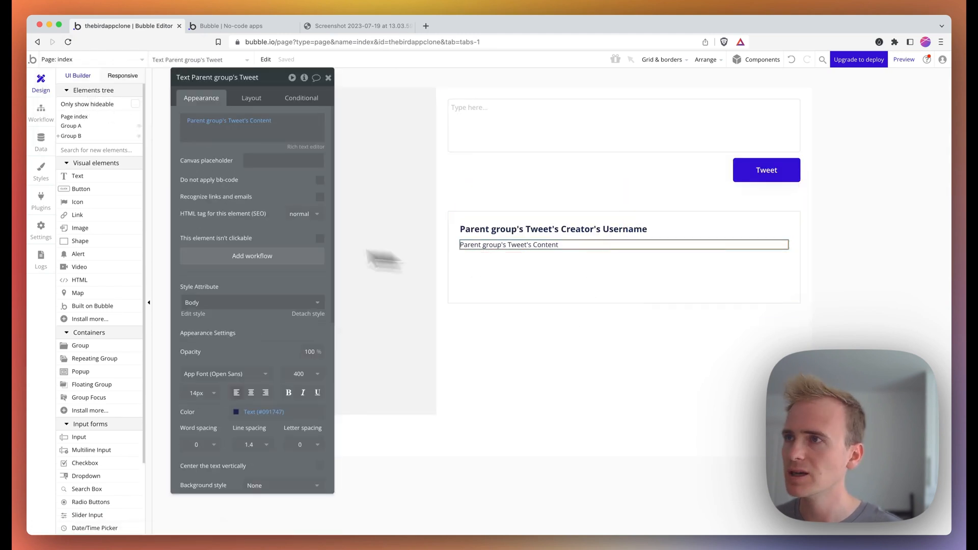
pyautogui.write('icon')
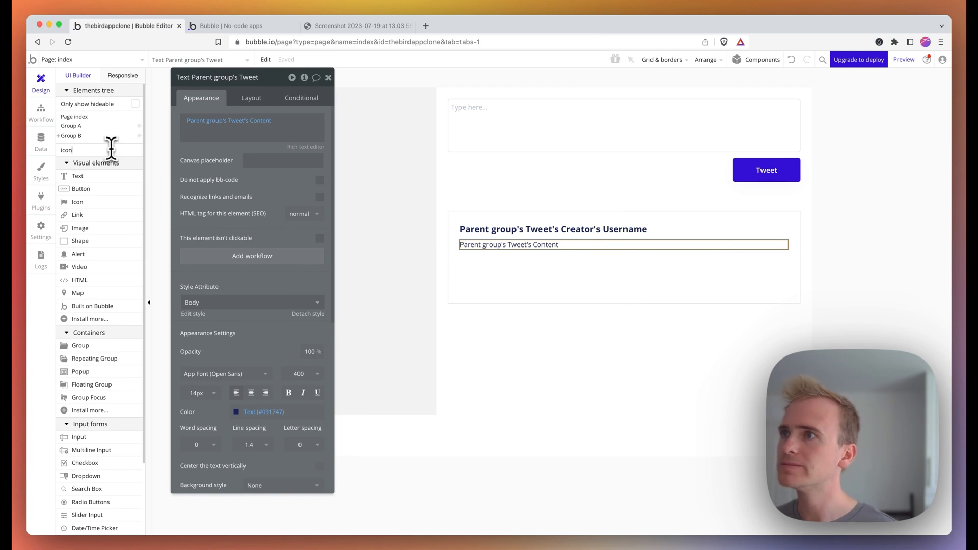
pyautogui.click(112, 173)
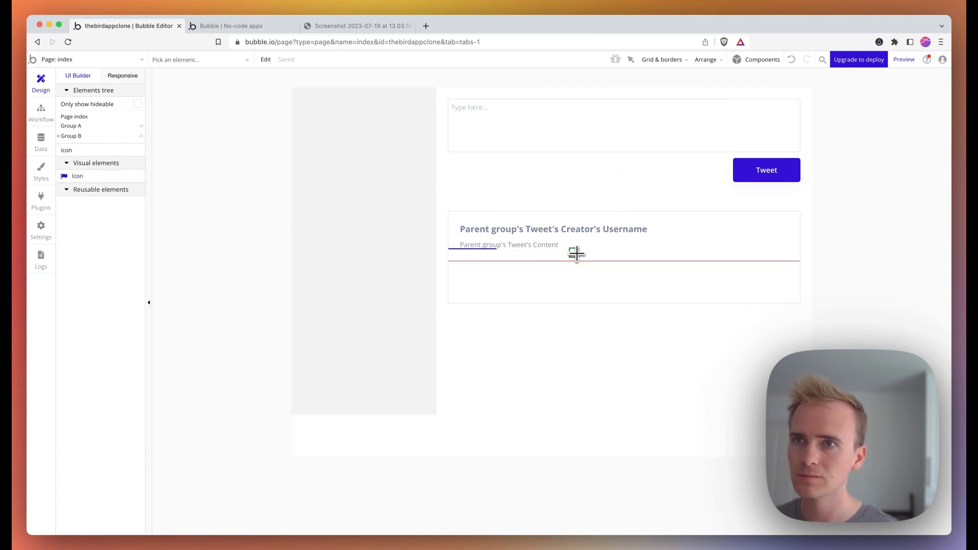
# - Place an outline heart icon (fa-heart-o) below the content text with roundness 0
pyautogui.click(575, 251)
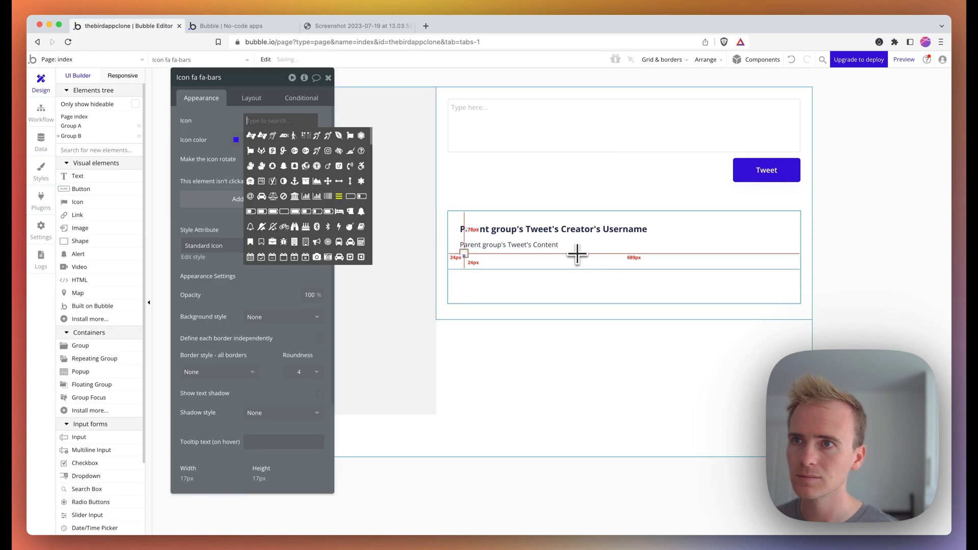
pyautogui.click(282, 121)
pyautogui.write('hear')
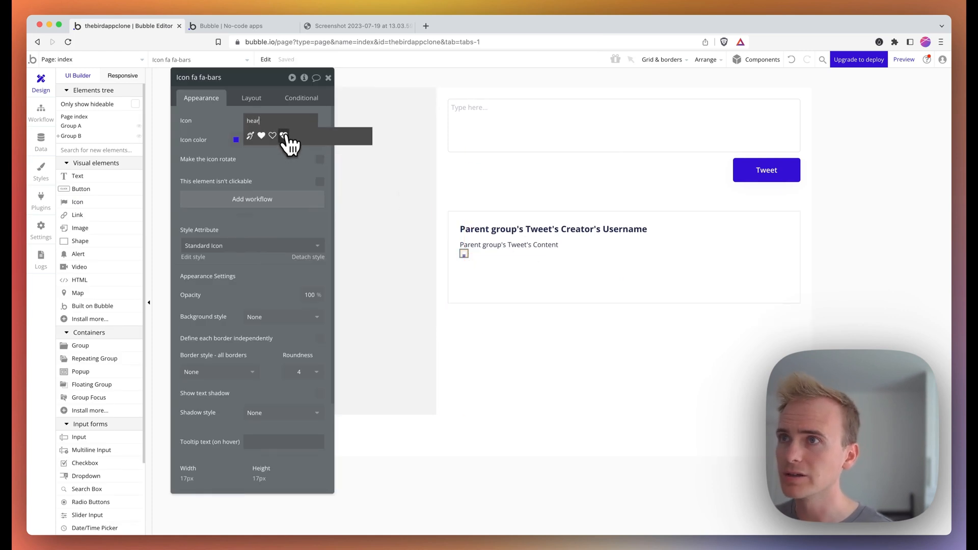
pyautogui.click(273, 136)
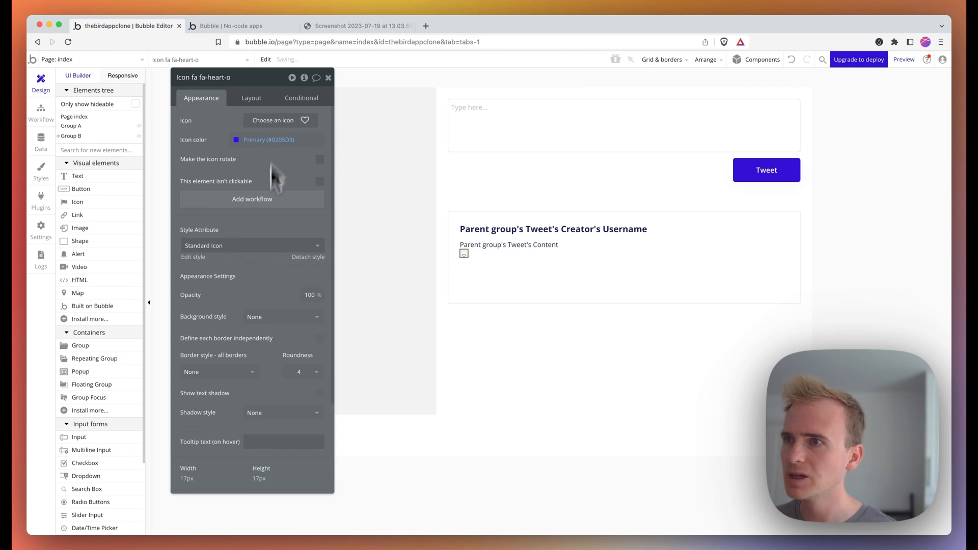
pyautogui.click(296, 371)
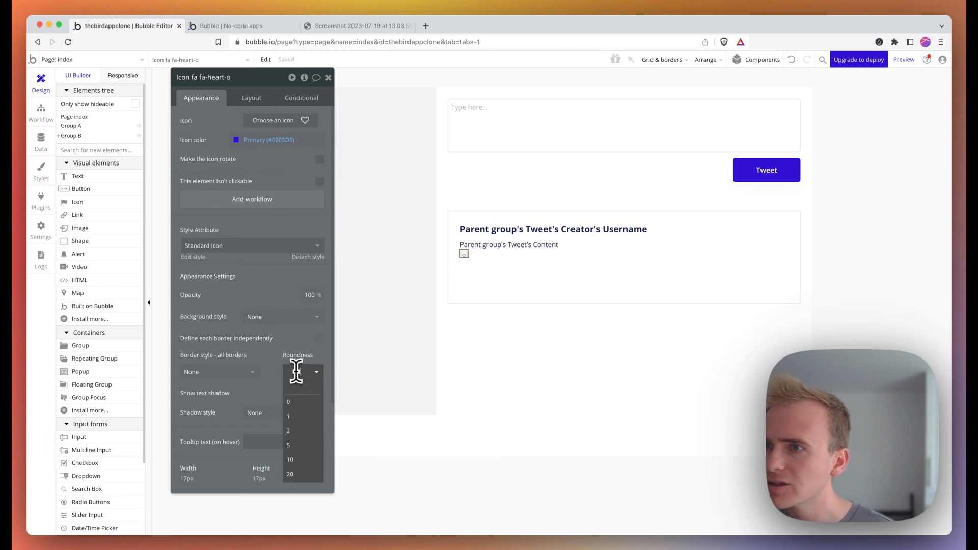
pyautogui.click(299, 401)
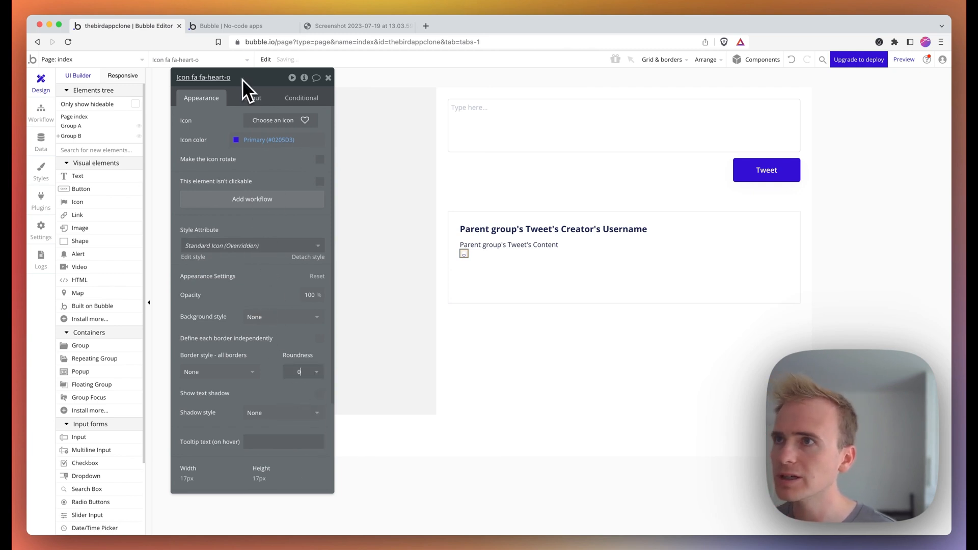
# - Set the heart icon's padding to 0 on all four sides and its width to 32
pyautogui.click(251, 97)
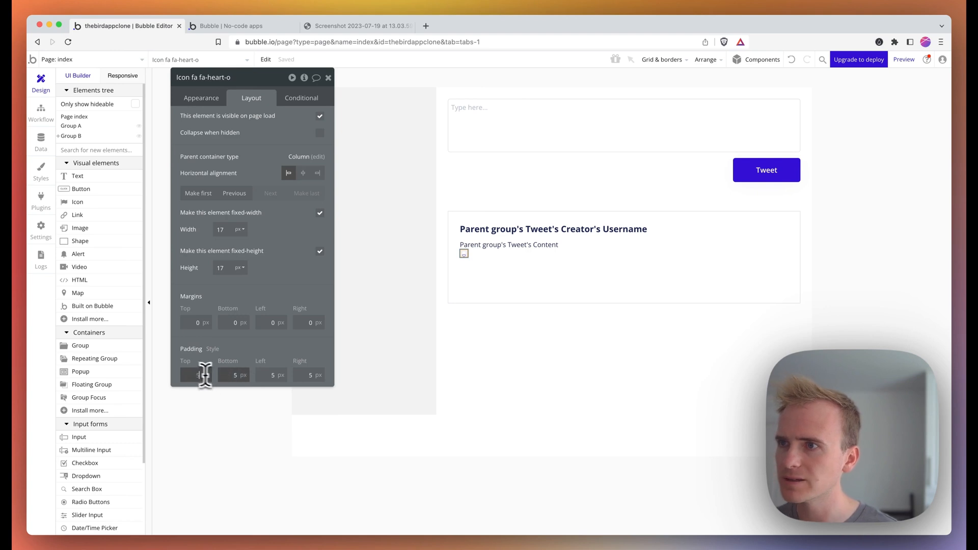
pyautogui.click(304, 376)
pyautogui.write('0')
pyautogui.click(271, 375)
pyautogui.write('0')
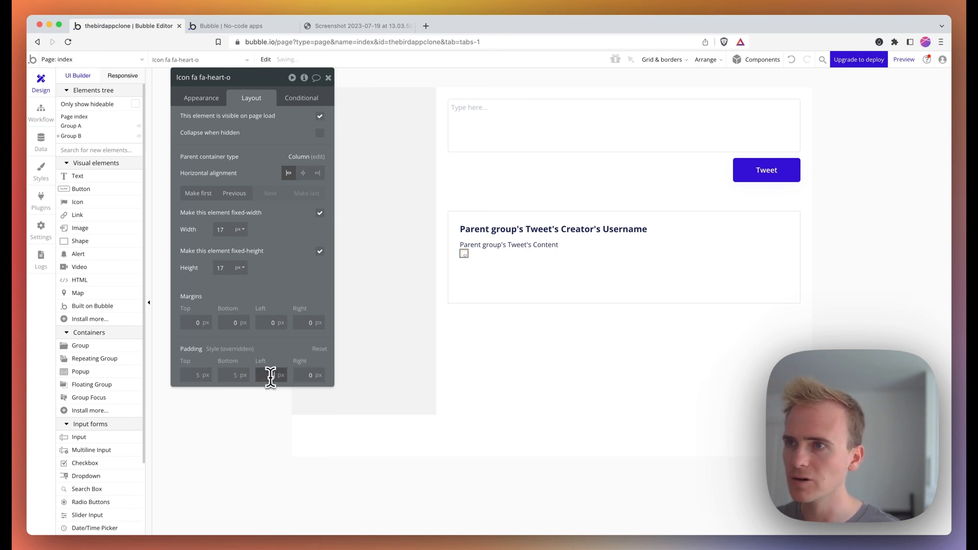
pyautogui.click(230, 376)
pyautogui.write('0')
pyautogui.click(190, 376)
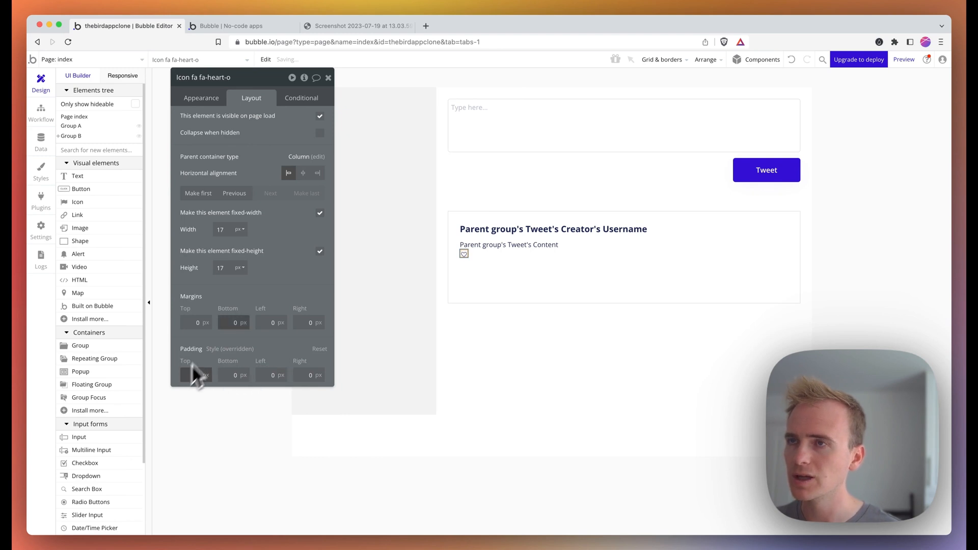
pyautogui.write('0')
pyautogui.click(229, 228)
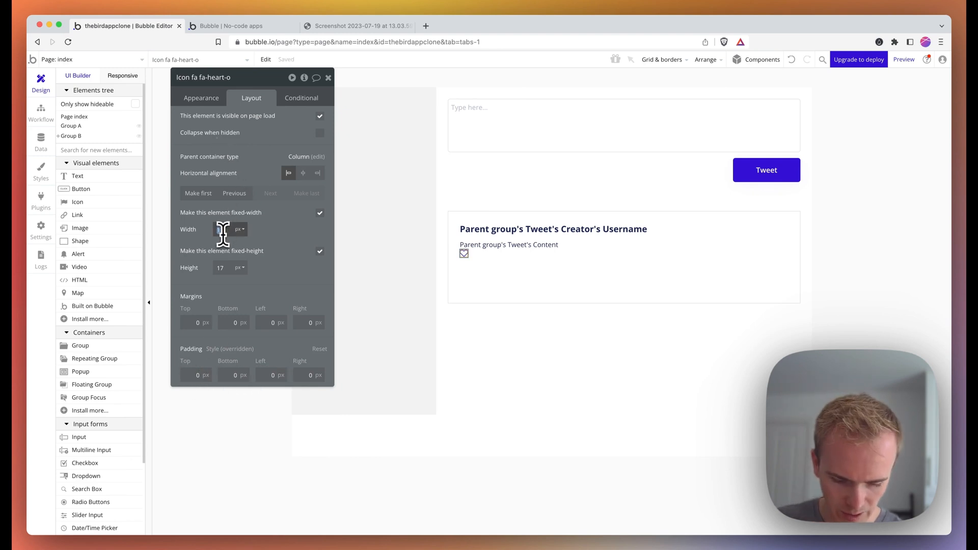
pyautogui.write('32')
pyautogui.click(222, 268)
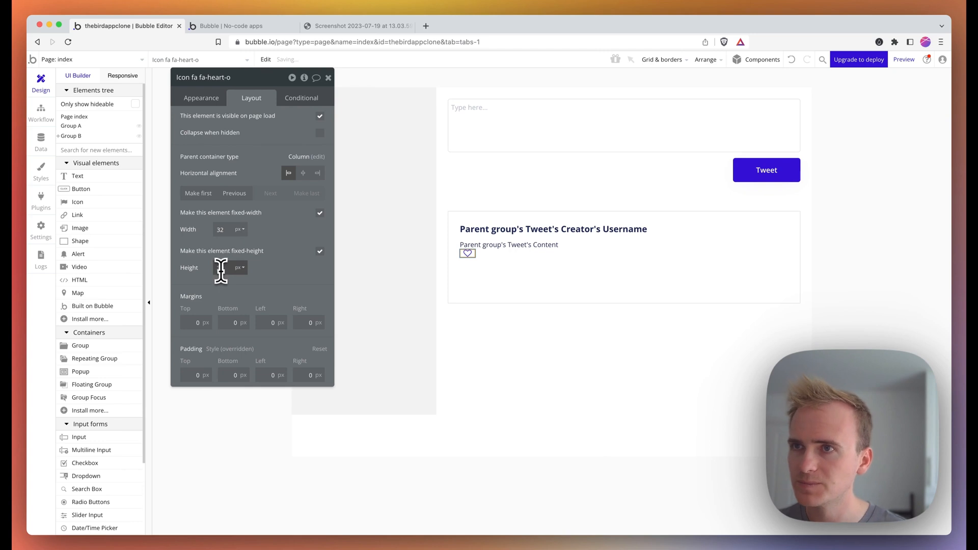
# - Set the heart's height to 32 and add a Text element beside it
pyautogui.write('32')
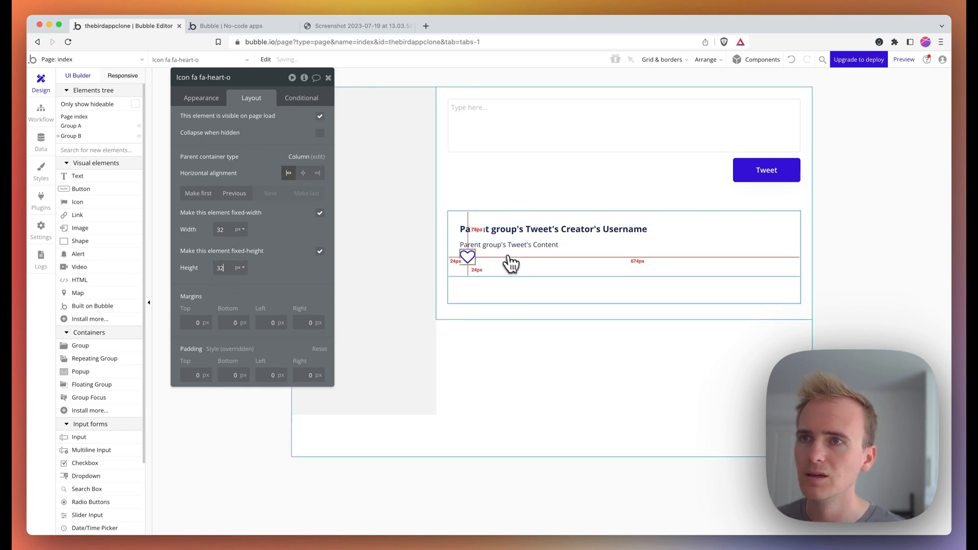
pyautogui.click(514, 264)
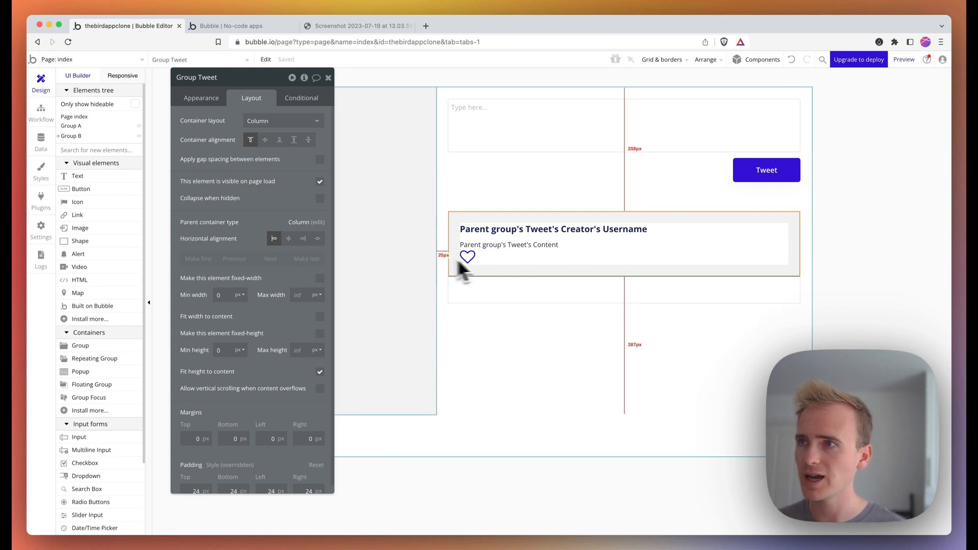
pyautogui.moveTo(84, 177); pyautogui.dragTo(524, 268)
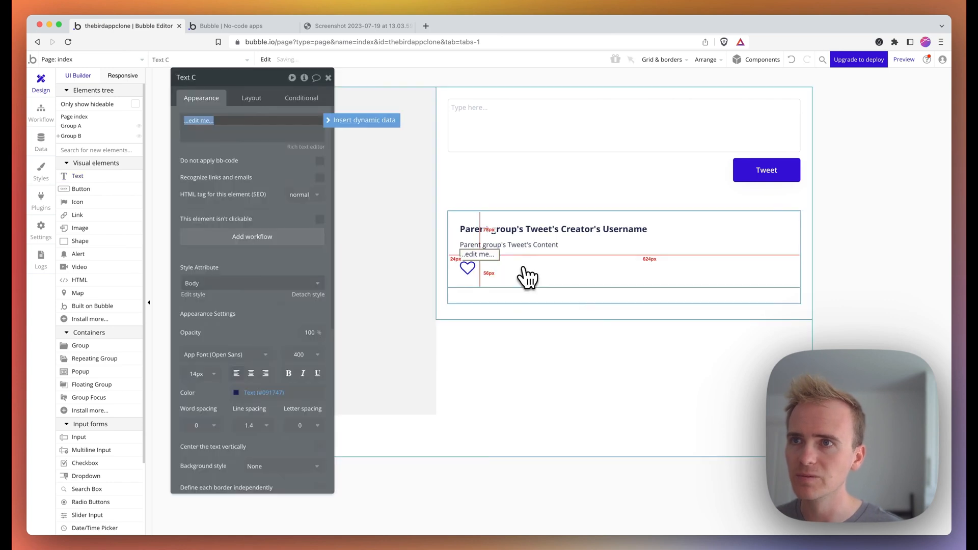
# - Group the heart and the new text in a Row container
pyautogui.keyDown('shift'); pyautogui.click(471, 270); pyautogui.keyUp('shift')
pyautogui.rightClick(472, 270)
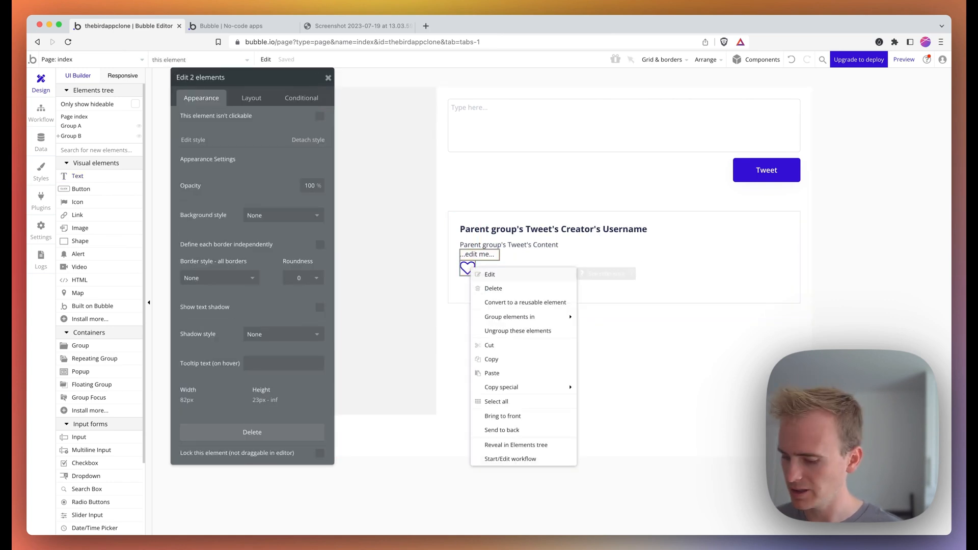
pyautogui.moveTo(536, 316)
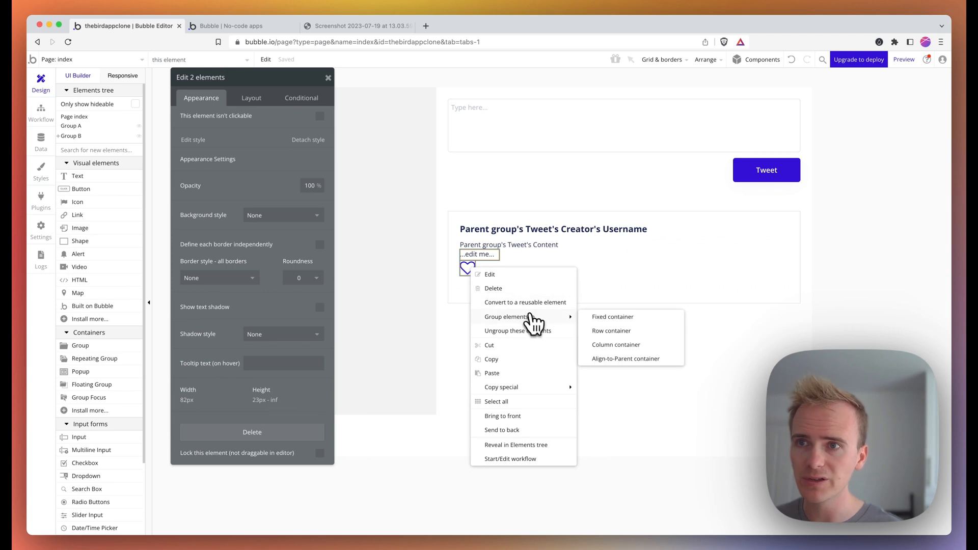
pyautogui.click(623, 332)
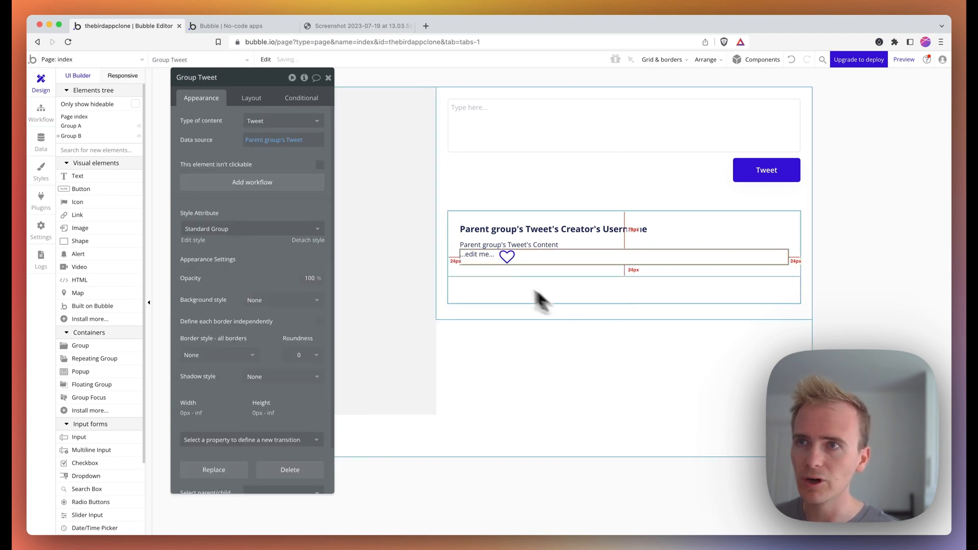
# - Move the ...edit me... text after the heart in the row, then reselect the heart
pyautogui.click(479, 256)
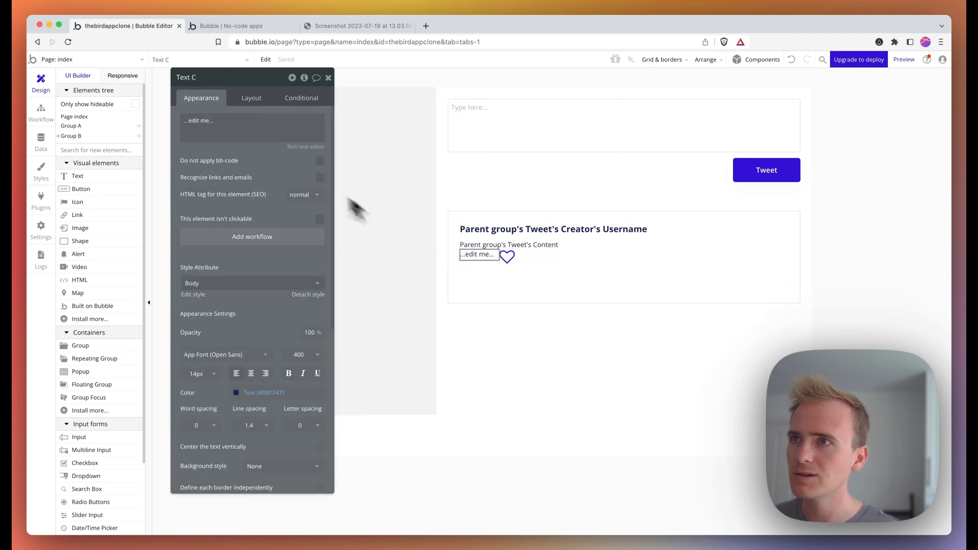
pyautogui.click(250, 101)
pyautogui.click(278, 194)
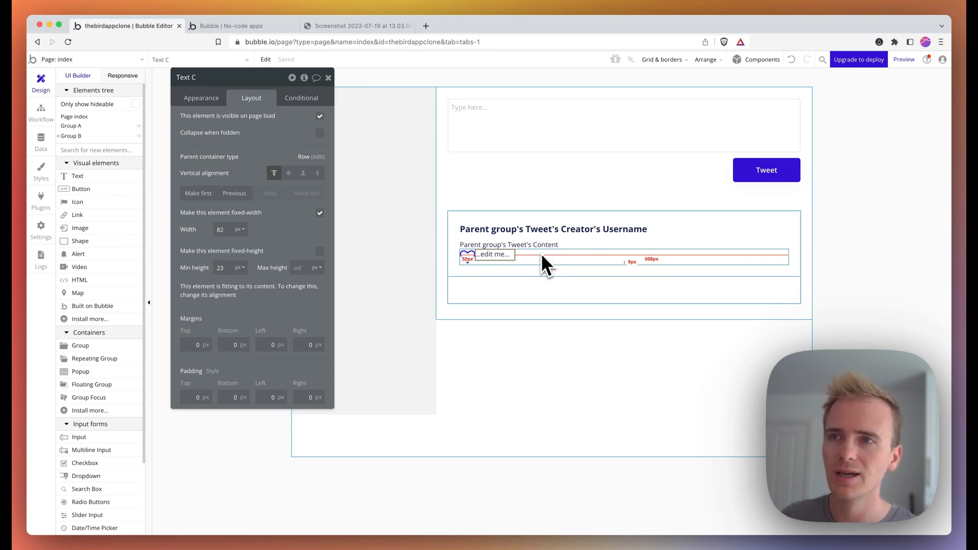
pyautogui.click(467, 259)
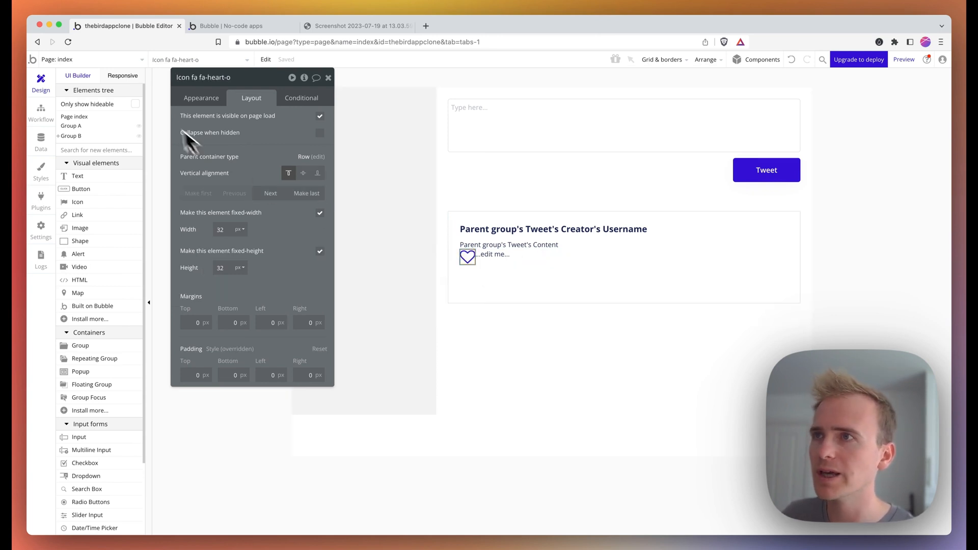
pyautogui.click(198, 98)
# - Create a heart-click workflow with Make changes to Parent group's Tweet
pyautogui.click(253, 204)
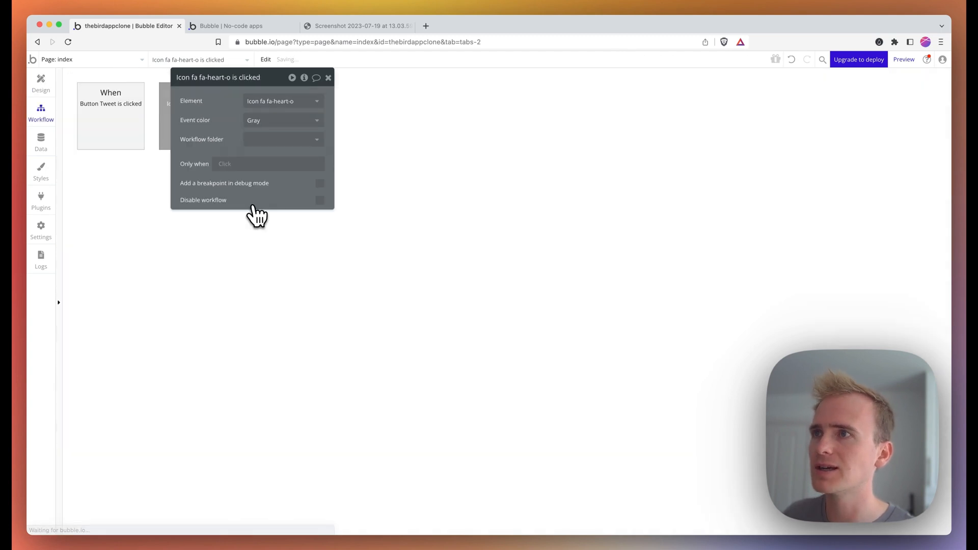
pyautogui.click(145, 182)
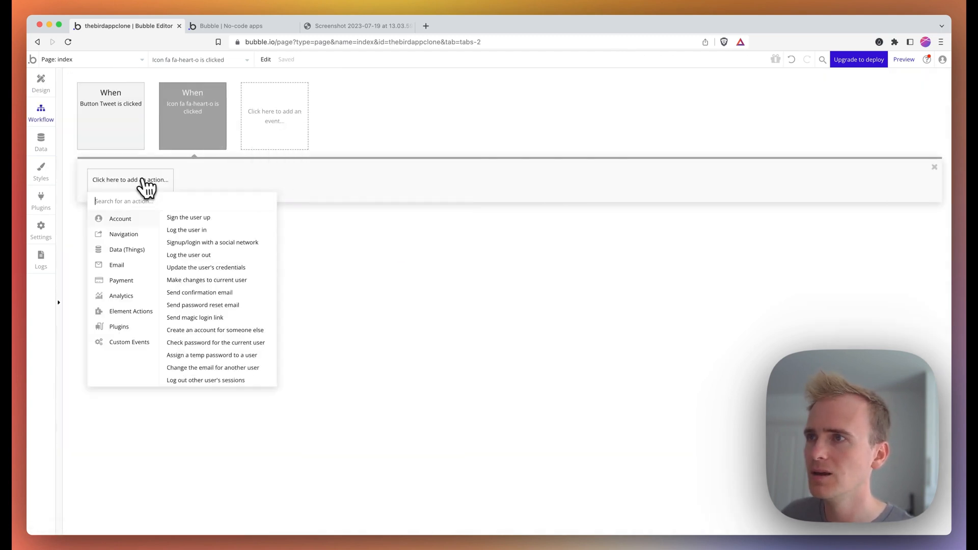
pyautogui.moveTo(151, 250)
pyautogui.click(196, 232)
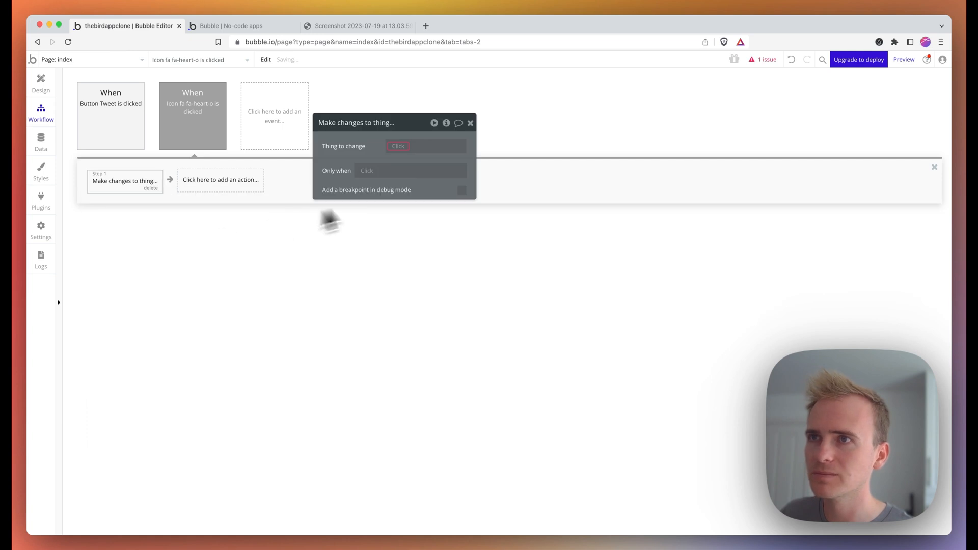
pyautogui.click(405, 149)
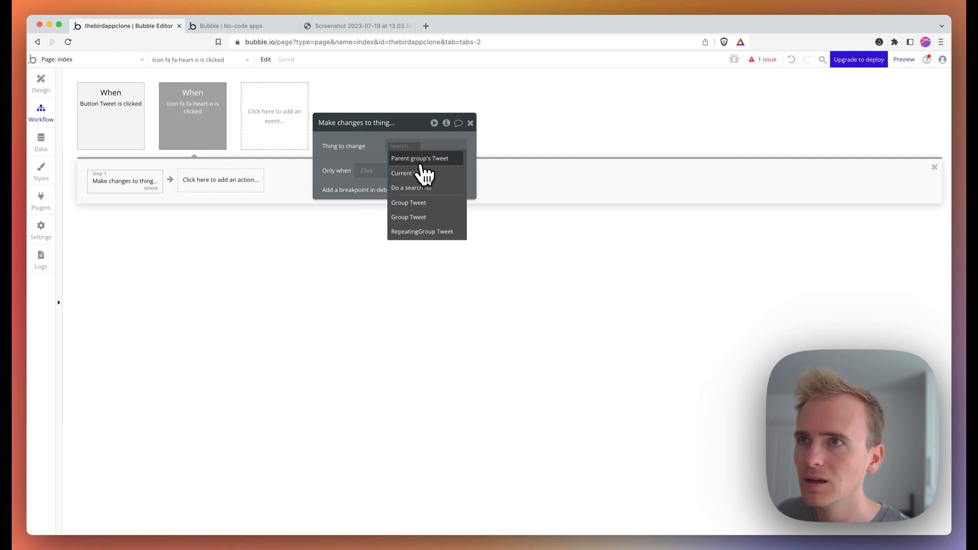
pyautogui.click(420, 160)
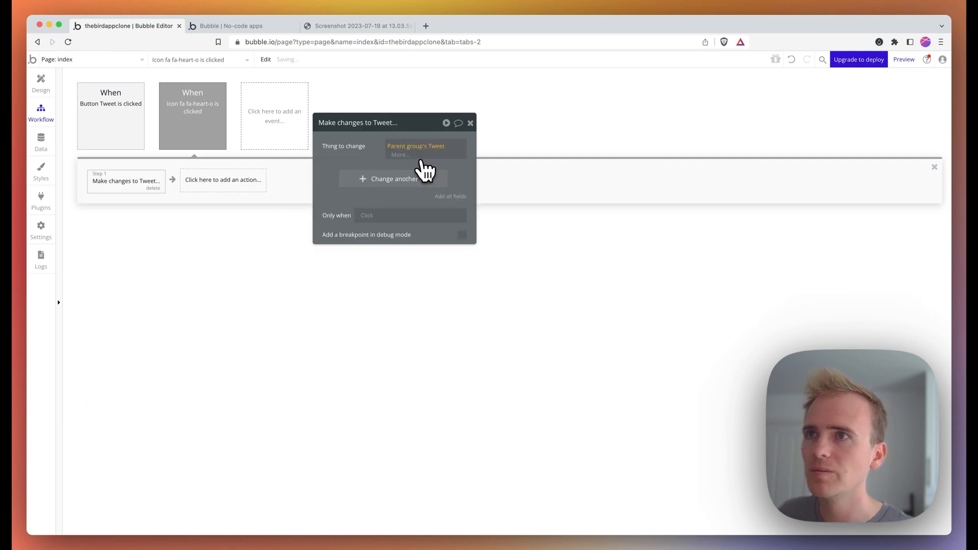
# - Create a new Tweet field 'Liked by users' as a list of Users
pyautogui.click(351, 180)
pyautogui.click(351, 196)
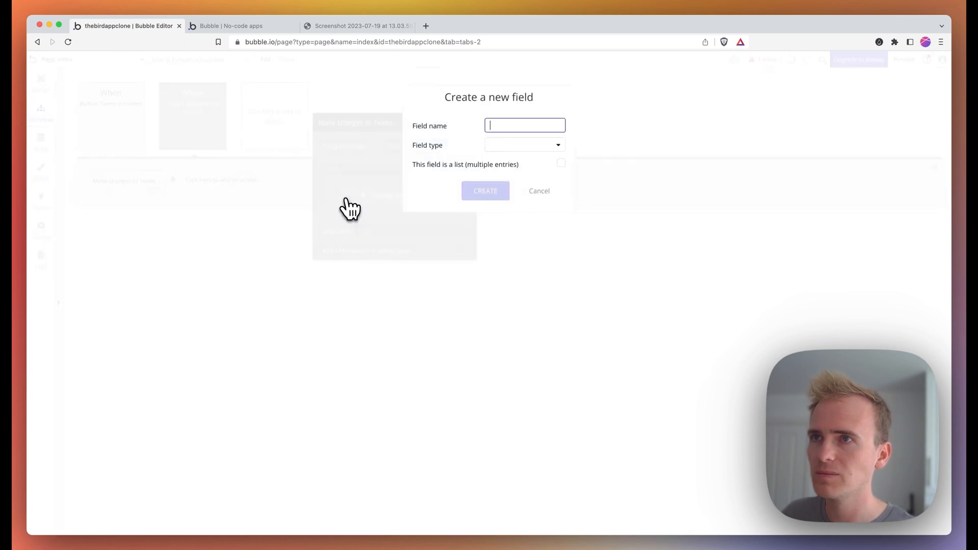
pyautogui.write('Lik')
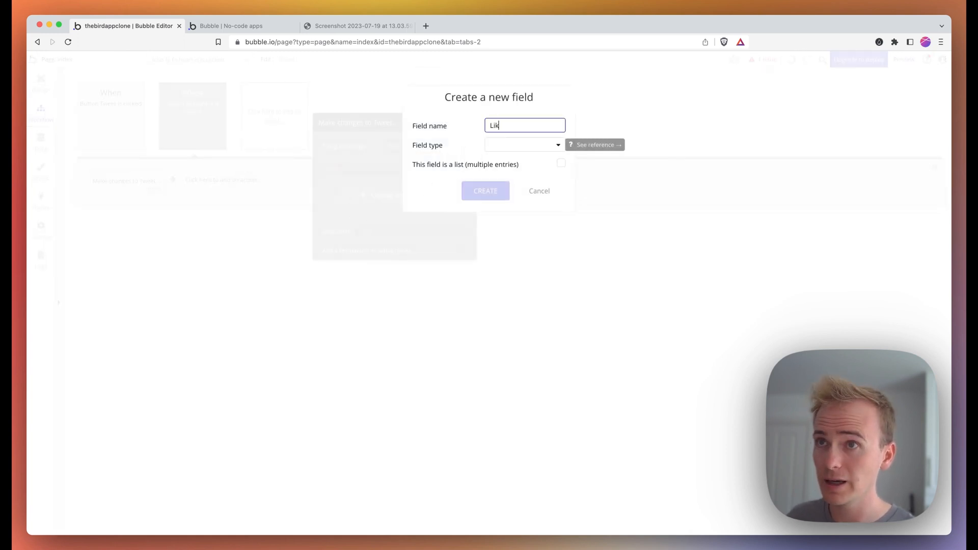
pyautogui.write('ed by users')
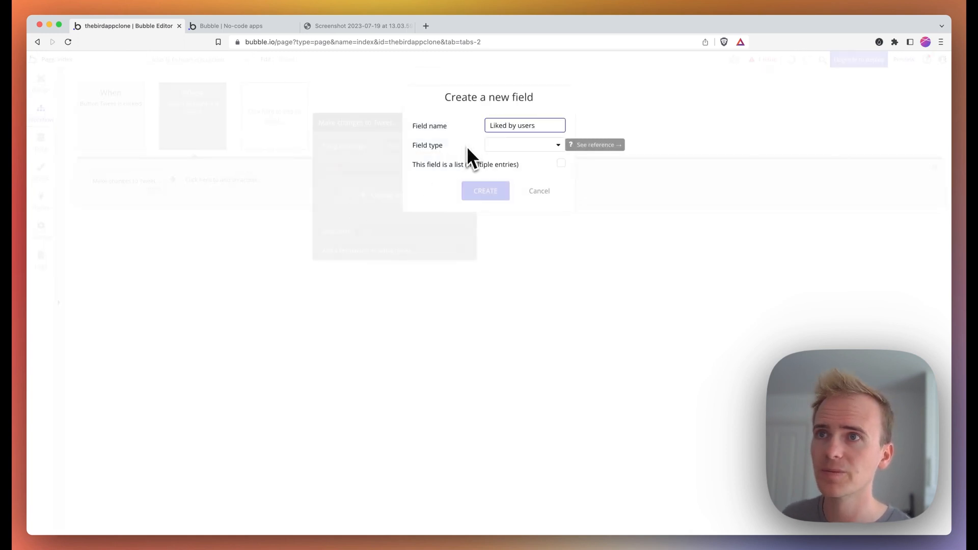
pyautogui.click(517, 148)
pyautogui.write('u')
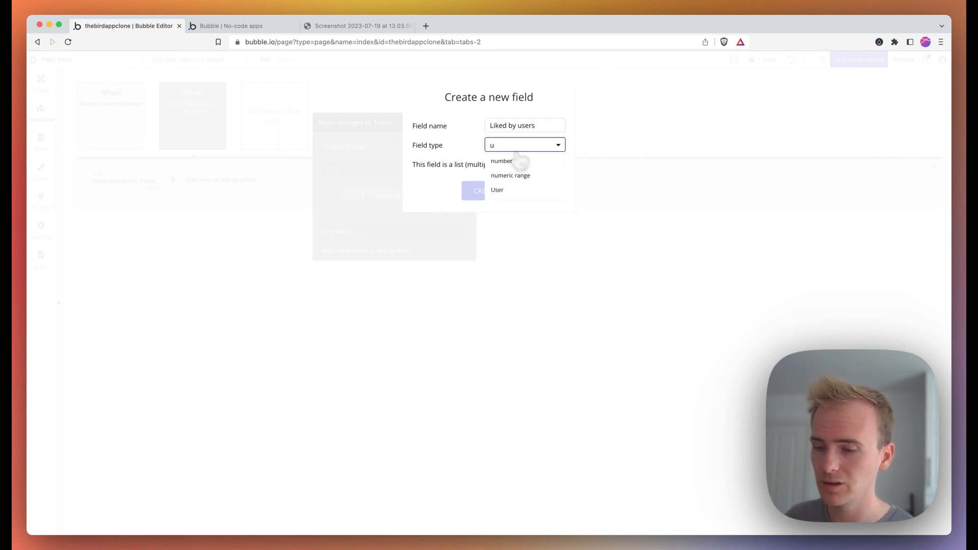
pyautogui.write('ser')
pyautogui.click(519, 163)
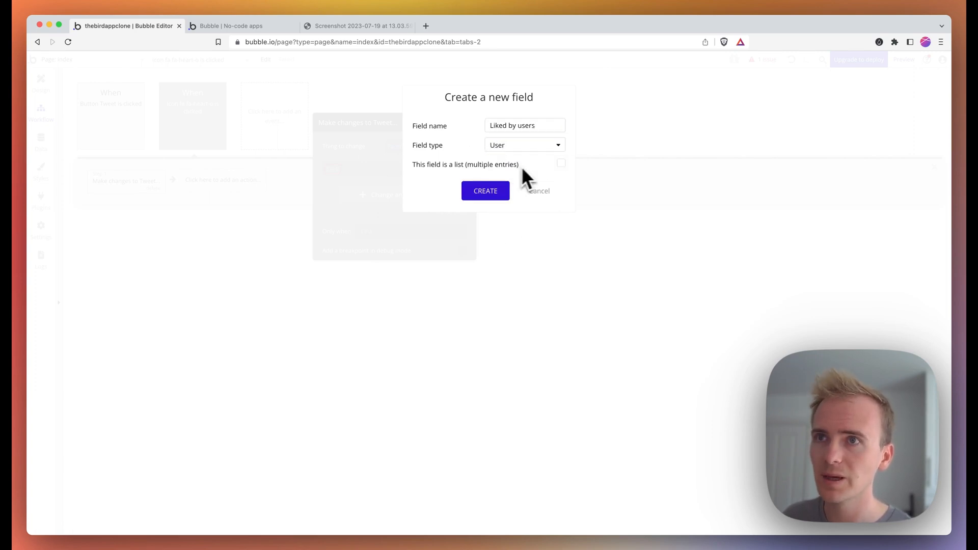
pyautogui.click(562, 164)
pyautogui.click(504, 195)
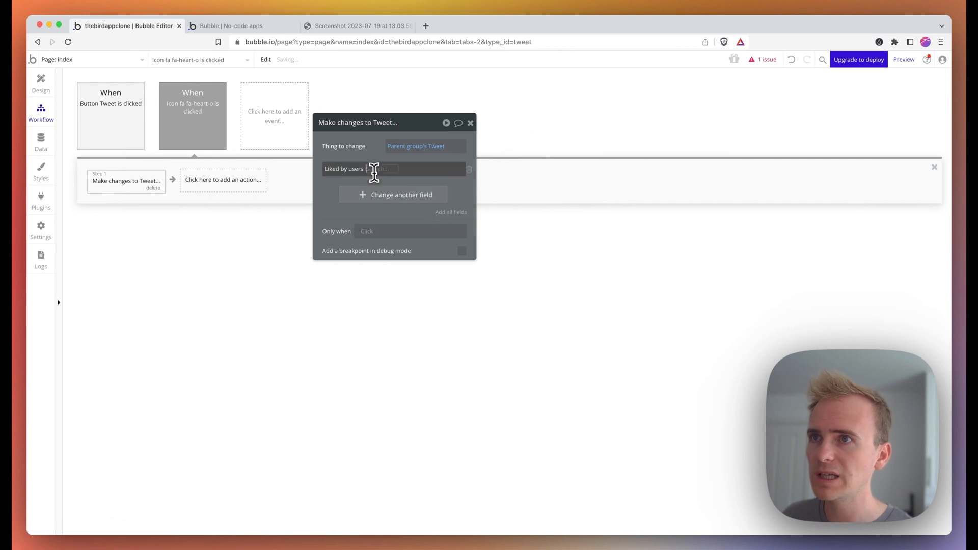
# - Add Current User to the tweet's Liked by users list
pyautogui.click(375, 172)
pyautogui.click(389, 188)
pyautogui.click(385, 174)
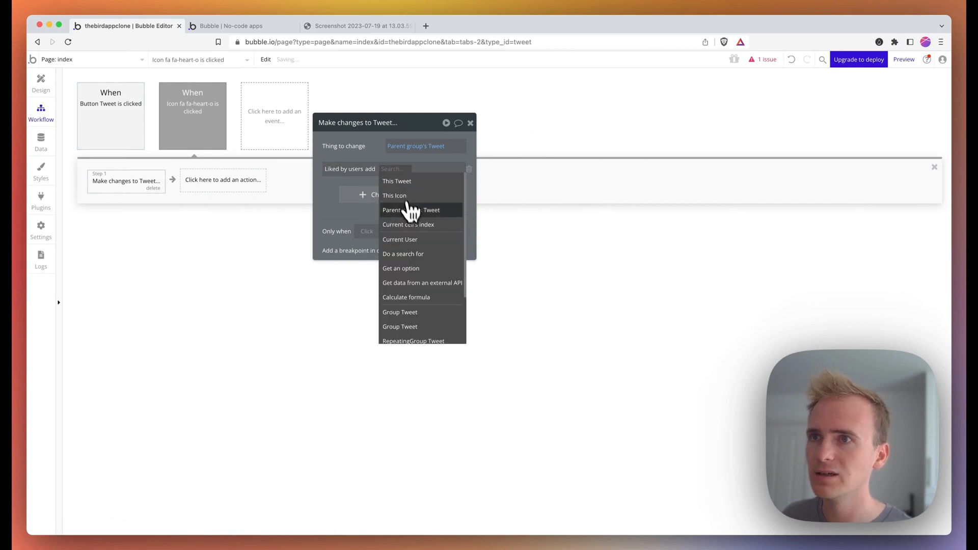
pyautogui.click(410, 240)
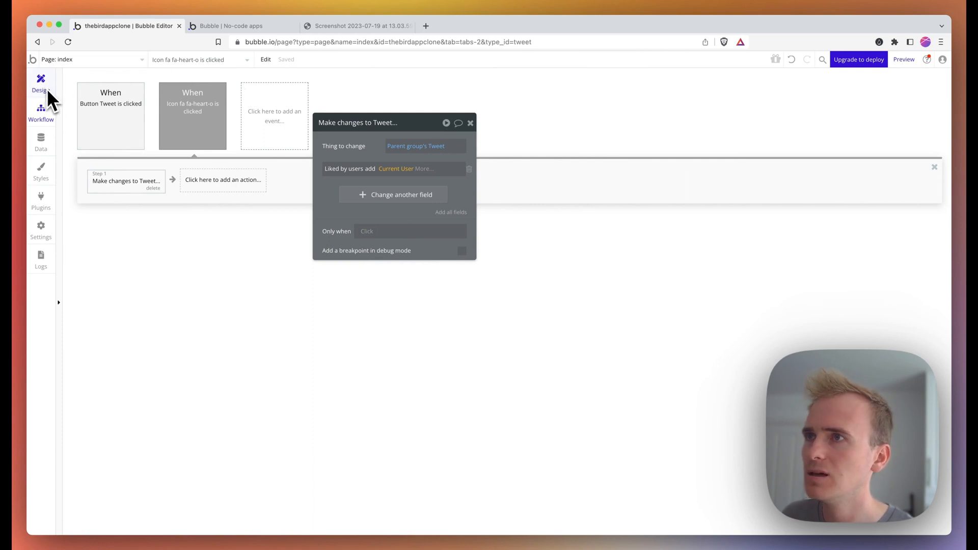
pyautogui.click(179, 137)
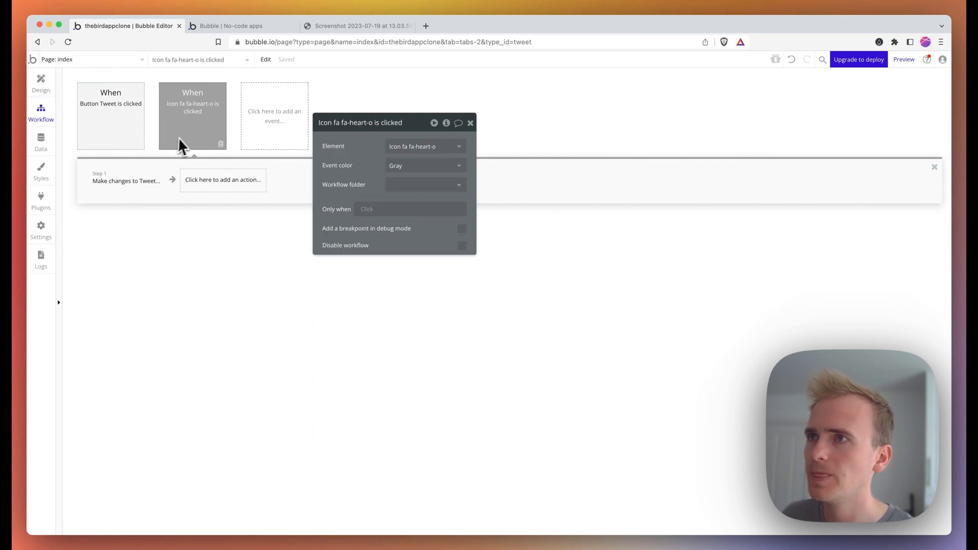
# - Run the like event only when Liked by users doesn't contain Current User, coloured green
pyautogui.click(369, 209)
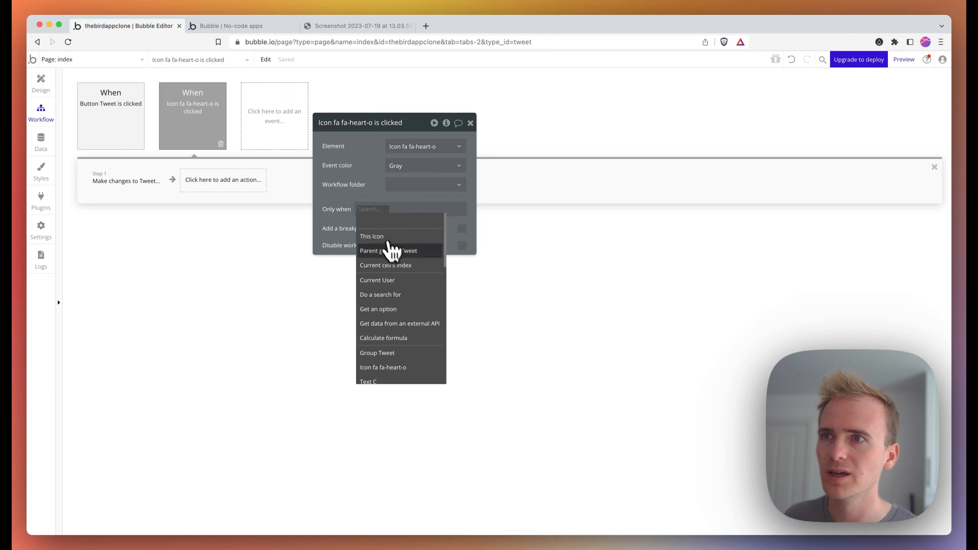
pyautogui.click(398, 260)
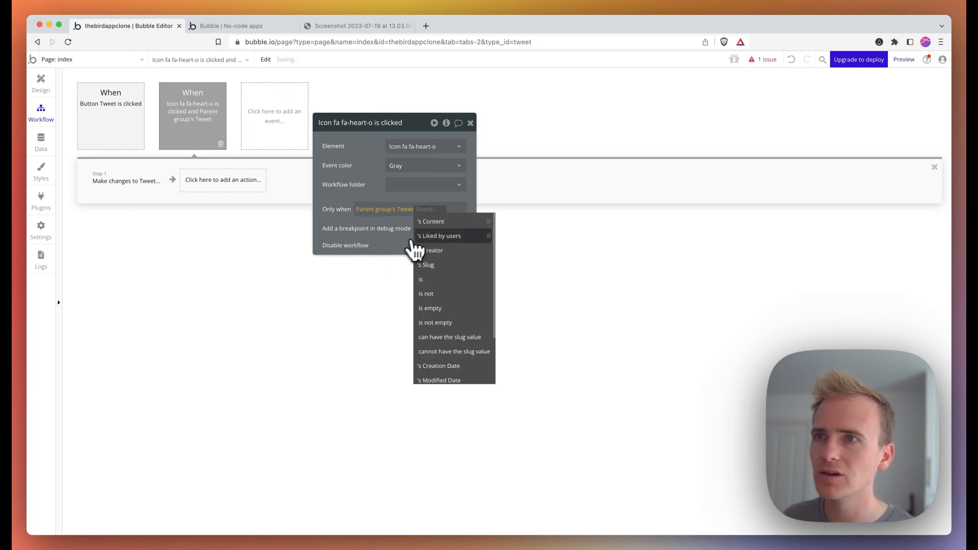
pyautogui.click(448, 241)
pyautogui.click(401, 260)
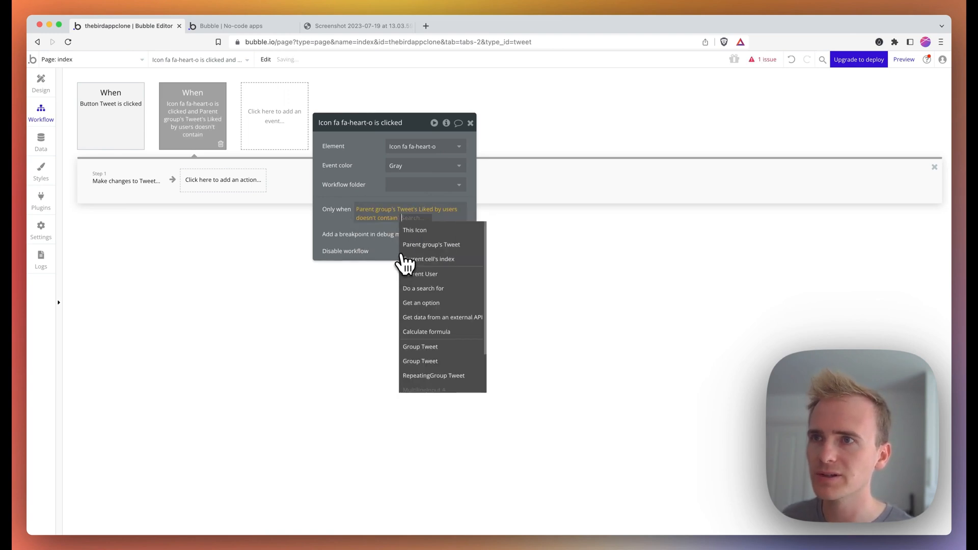
pyautogui.click(436, 284)
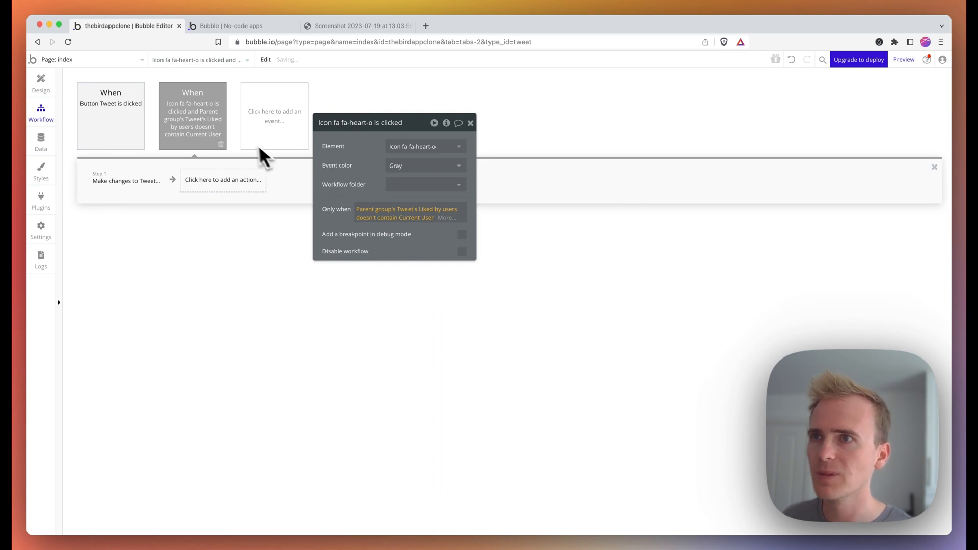
pyautogui.click(425, 178)
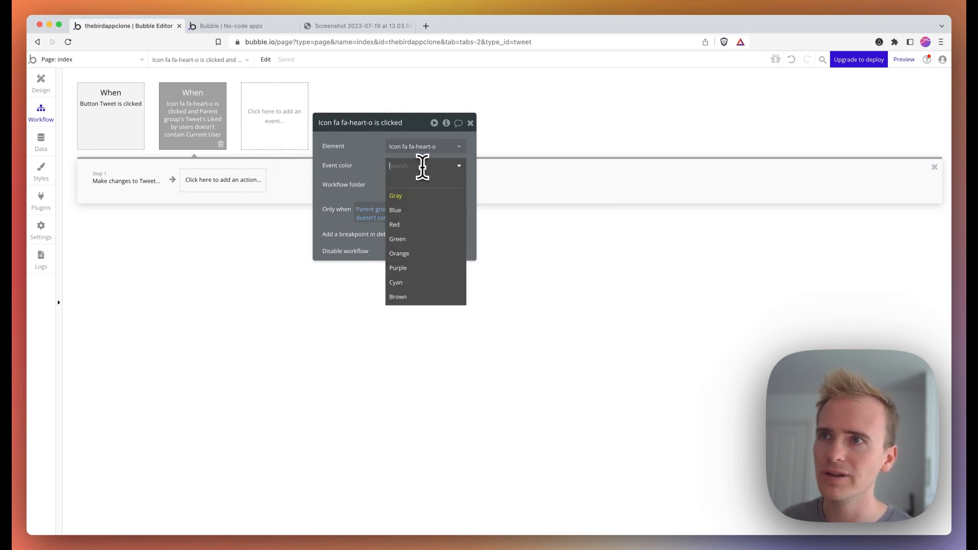
pyautogui.click(415, 220)
# - Duplicate the like event, colour it red, and change its condition to contains Current User
pyautogui.rightClick(203, 138)
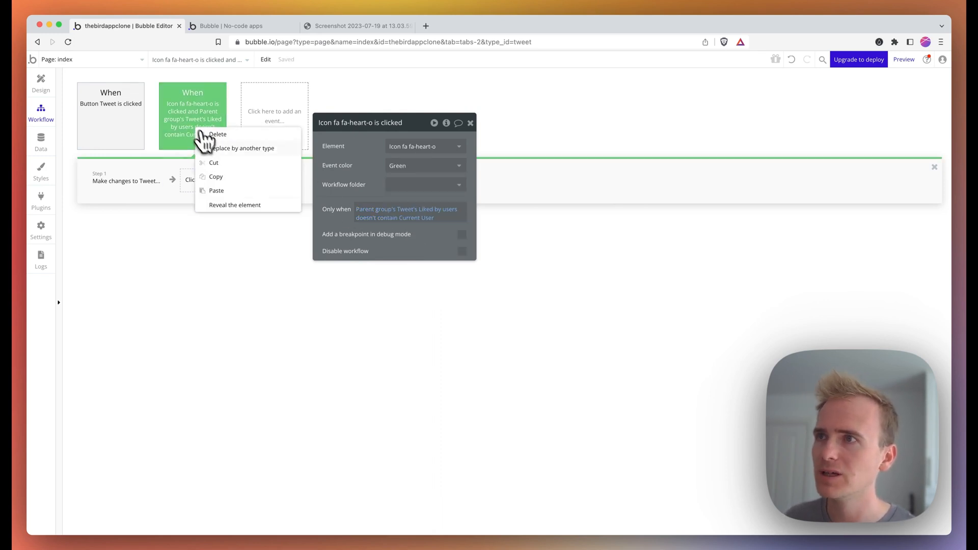
pyautogui.click(230, 179)
pyautogui.rightClick(254, 145)
pyautogui.click(277, 141)
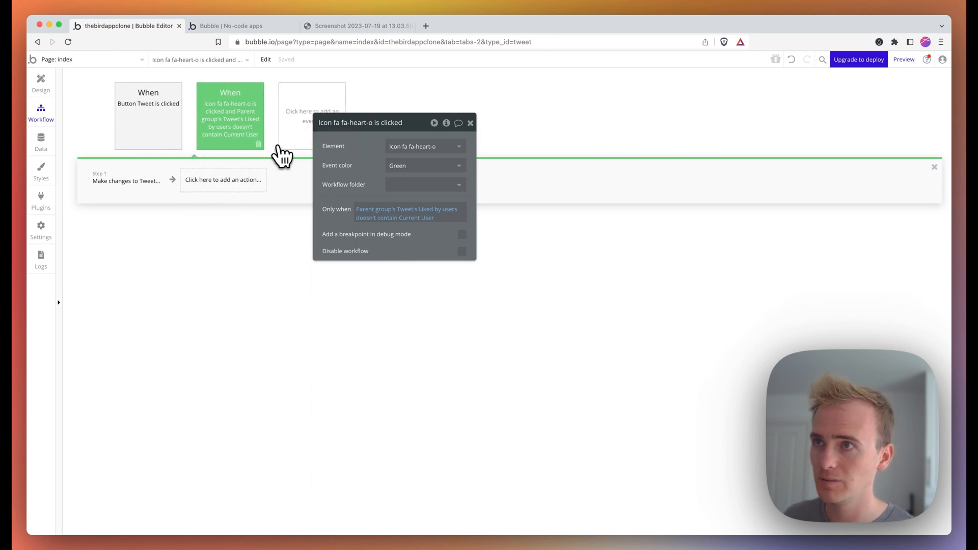
pyautogui.click(395, 167)
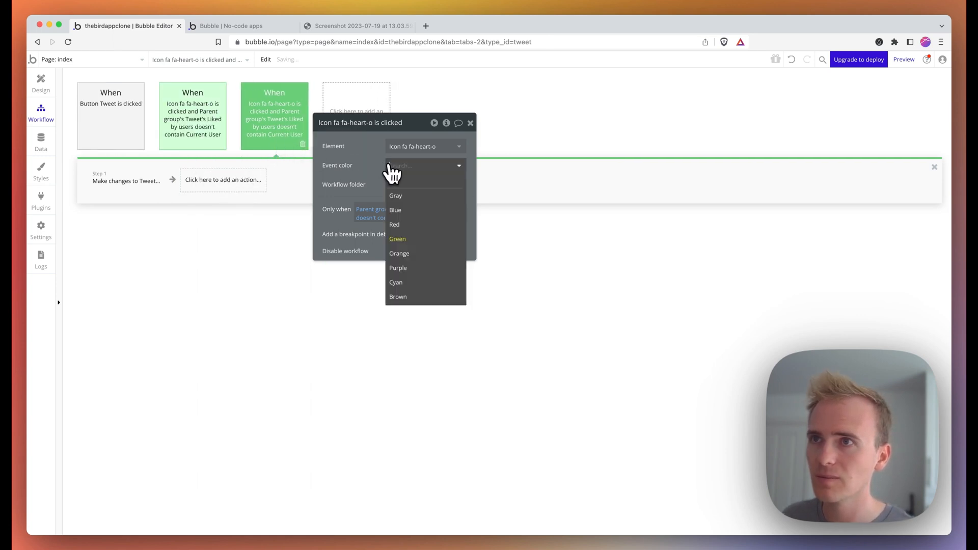
pyautogui.click(402, 201)
pyautogui.click(411, 219)
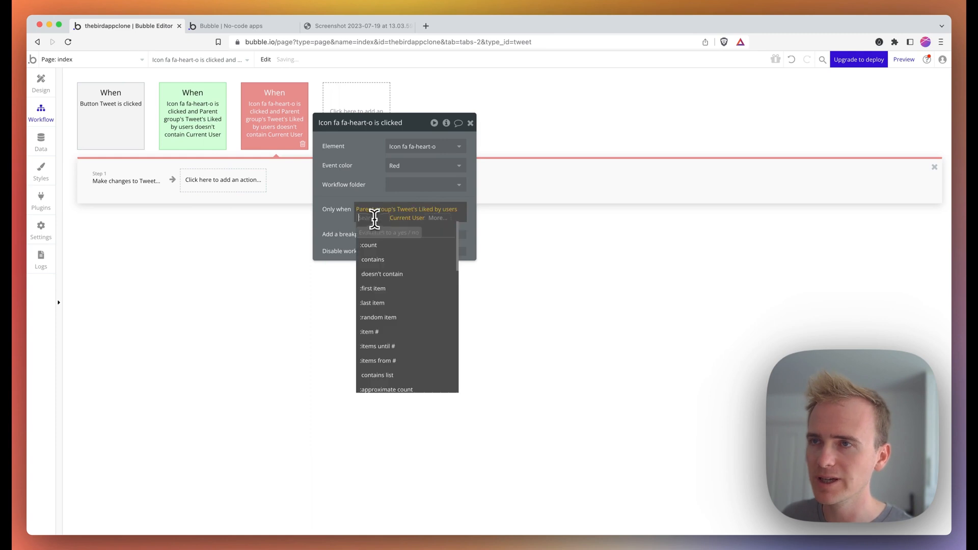
pyautogui.click(384, 262)
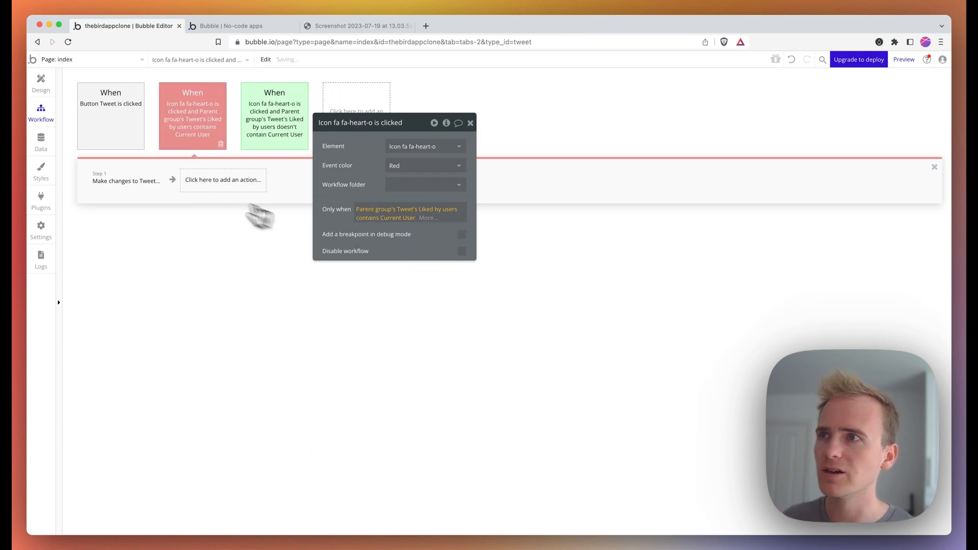
# - Make the red event remove Current User from Liked by users
pyautogui.click(145, 184)
pyautogui.click(375, 172)
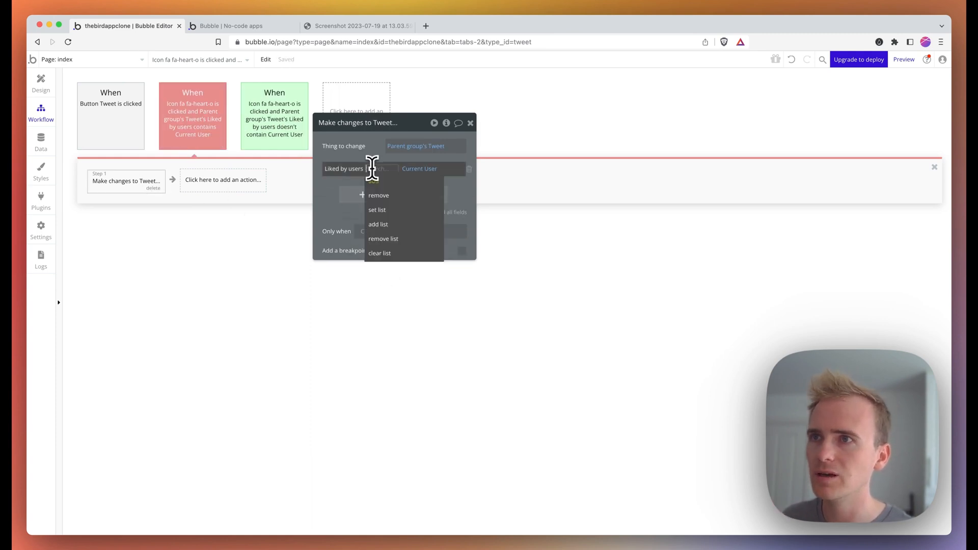
pyautogui.click(384, 196)
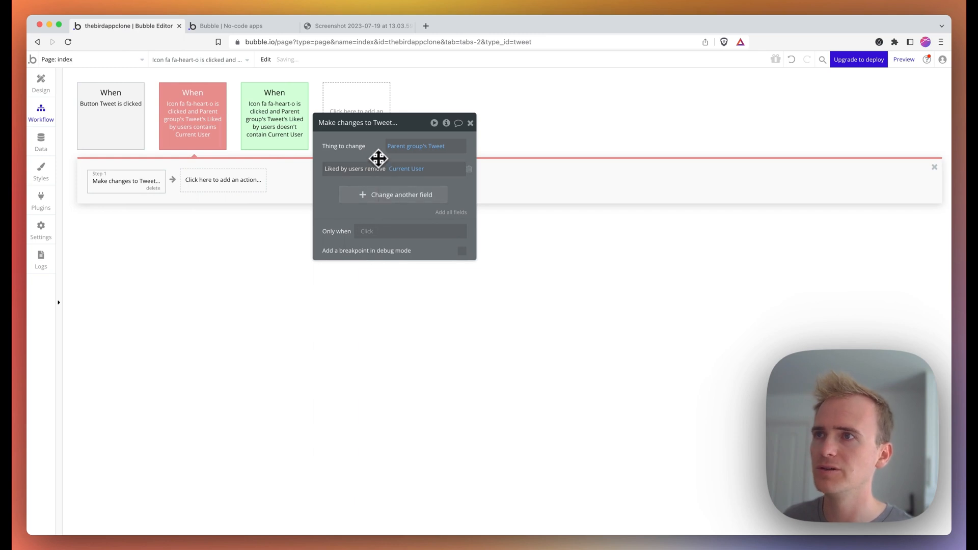
pyautogui.click(40, 81)
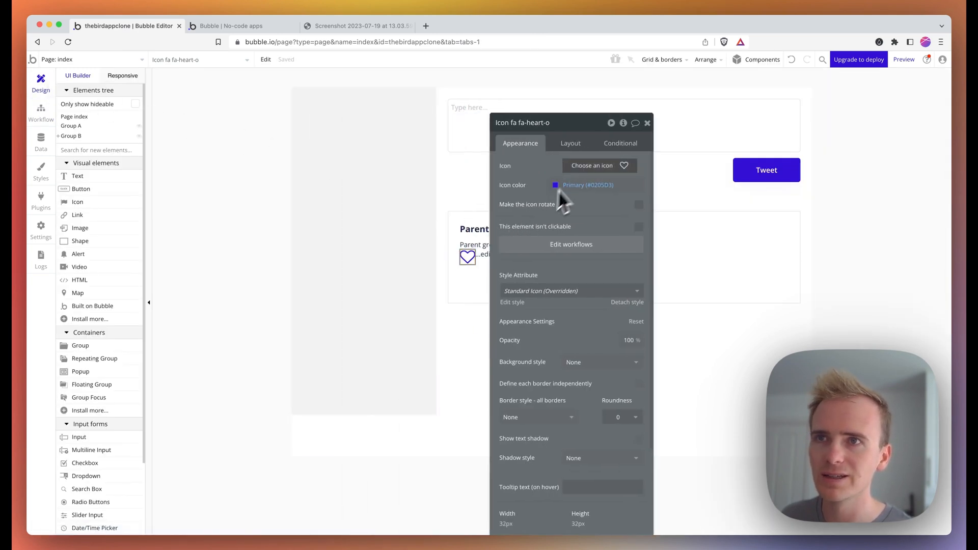
# - Add a heart conditional: when Parent group's Tweet's Liked by users contains Current User
pyautogui.moveTo(522, 165); pyautogui.dragTo(595, 136)
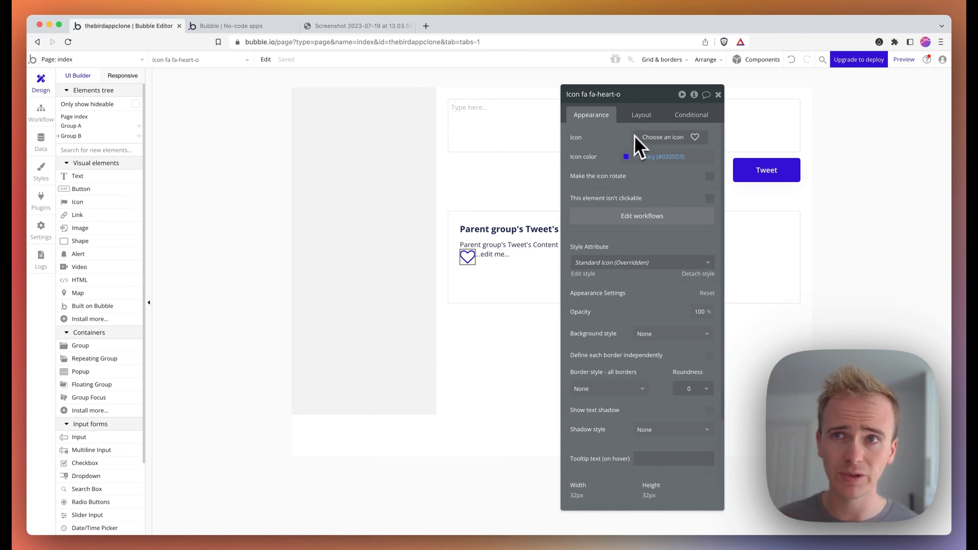
pyautogui.click(692, 116)
pyautogui.click(645, 137)
pyautogui.click(617, 144)
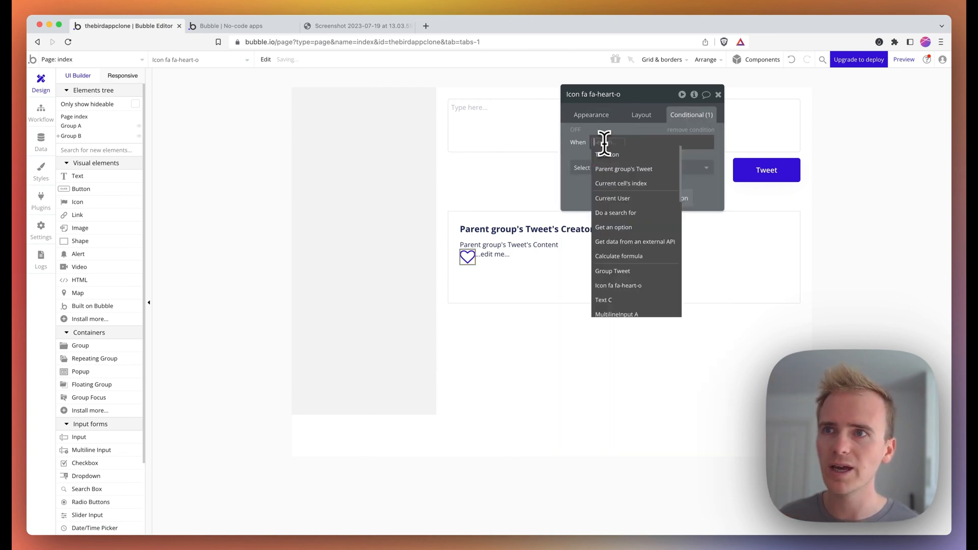
pyautogui.click(644, 171)
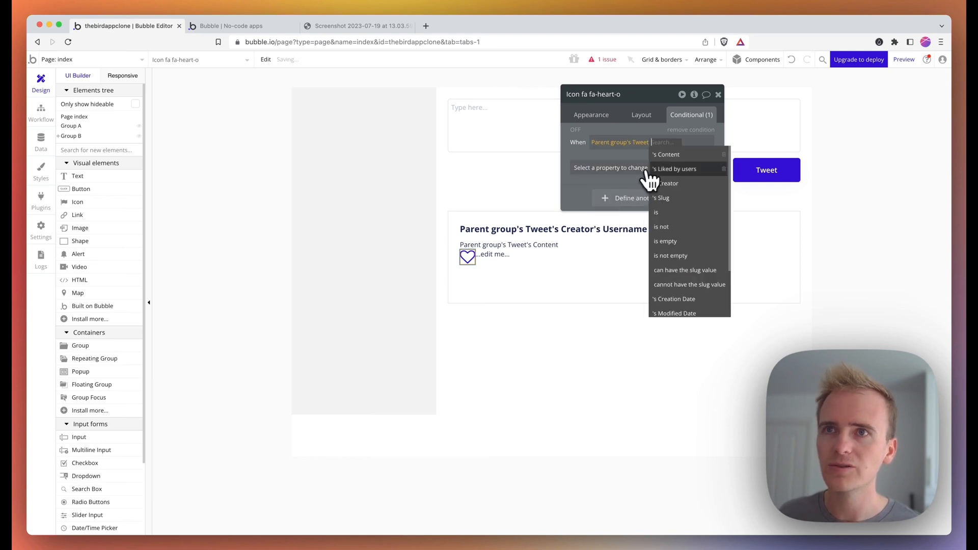
pyautogui.click(692, 173)
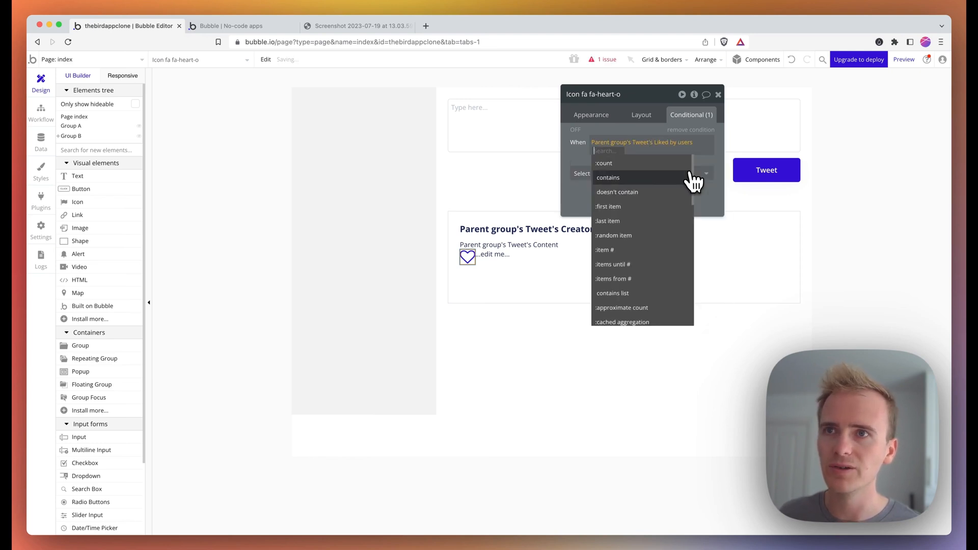
pyautogui.click(637, 189)
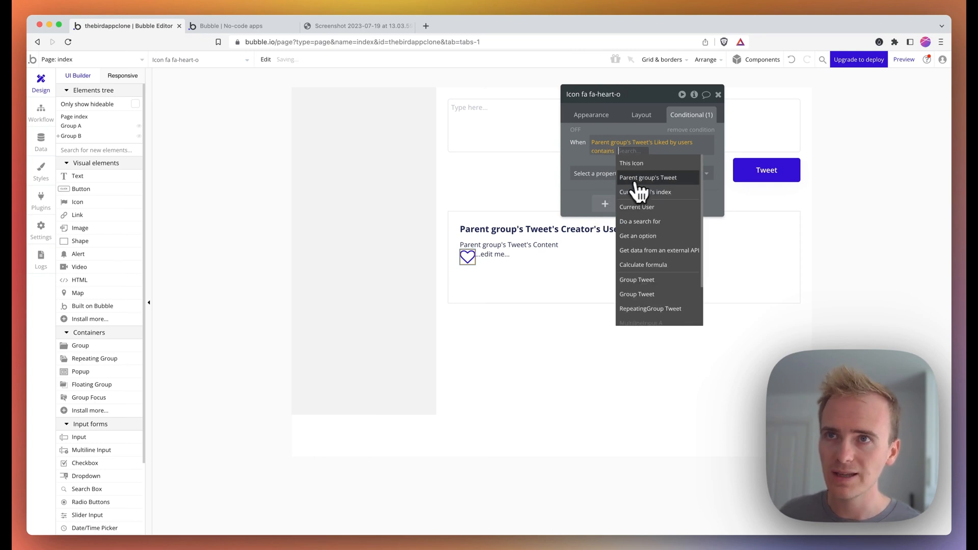
pyautogui.click(654, 210)
# - Make that condition switch the icon to the filled heart
pyautogui.click(630, 173)
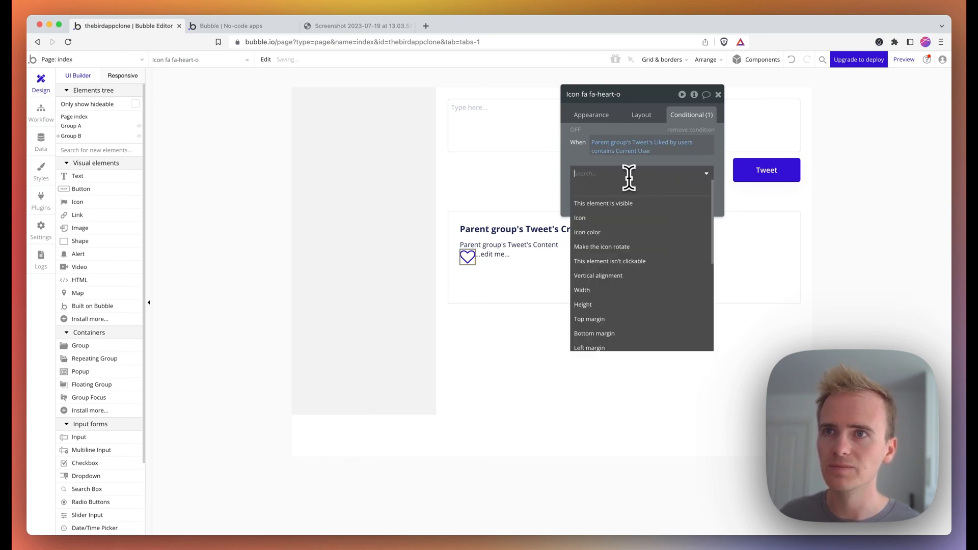
pyautogui.click(616, 221)
pyautogui.click(662, 171)
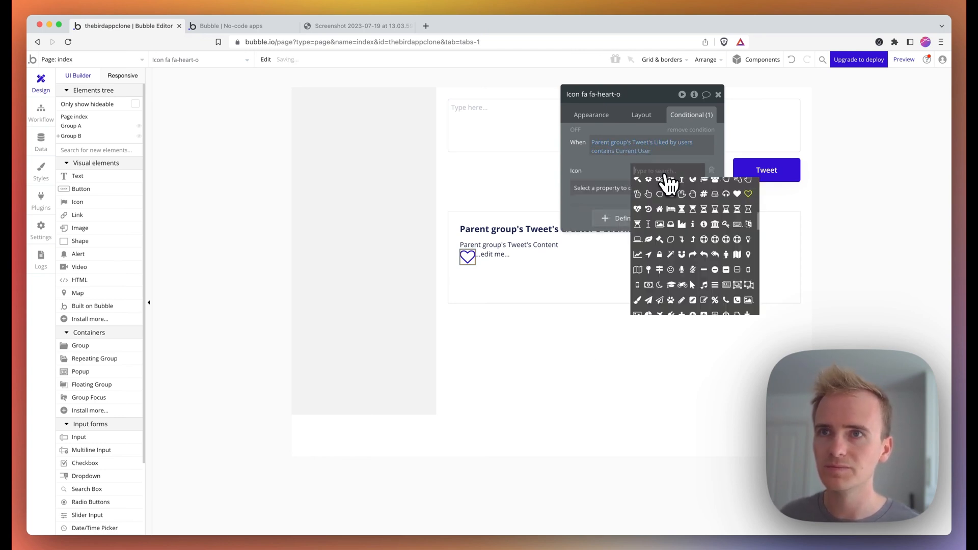
pyautogui.write('heart')
pyautogui.click(648, 186)
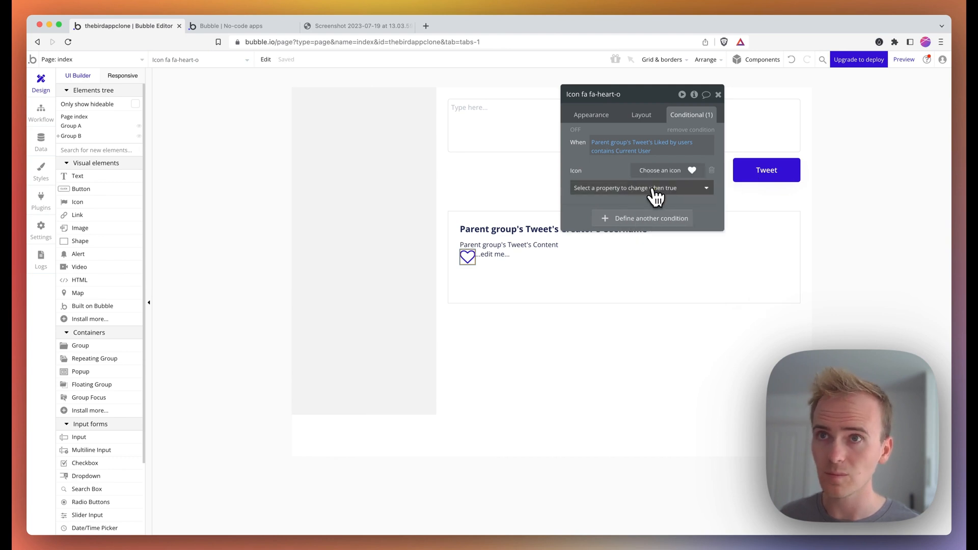
# - Also set the liked heart's icon colour to pink-red #EC365F
pyautogui.click(645, 189)
pyautogui.write('col')
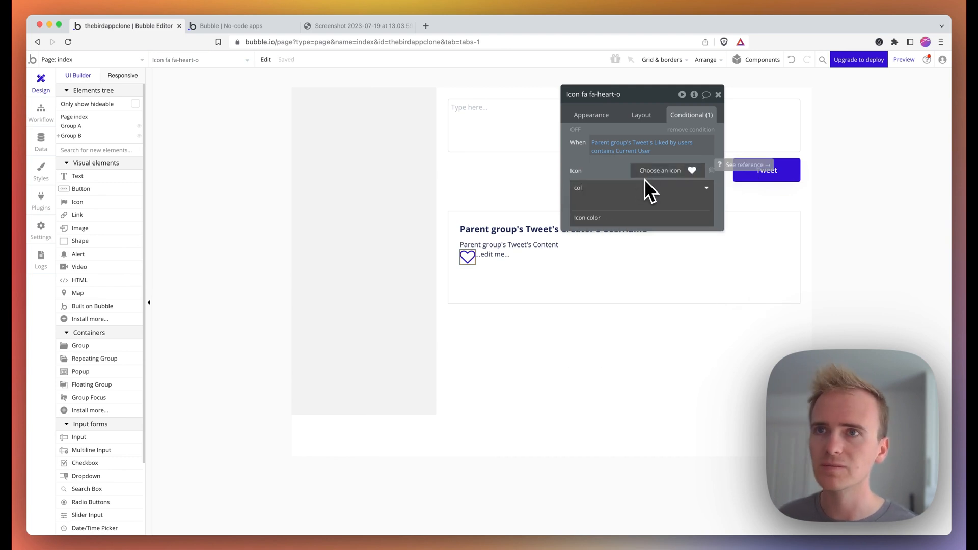
pyautogui.click(624, 217)
pyautogui.click(632, 186)
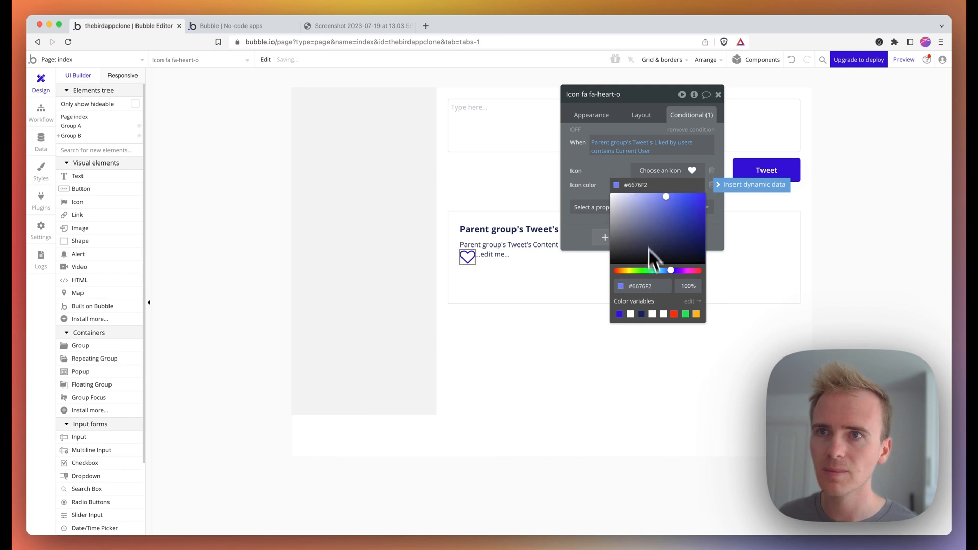
pyautogui.moveTo(671, 270); pyautogui.dragTo(688, 271)
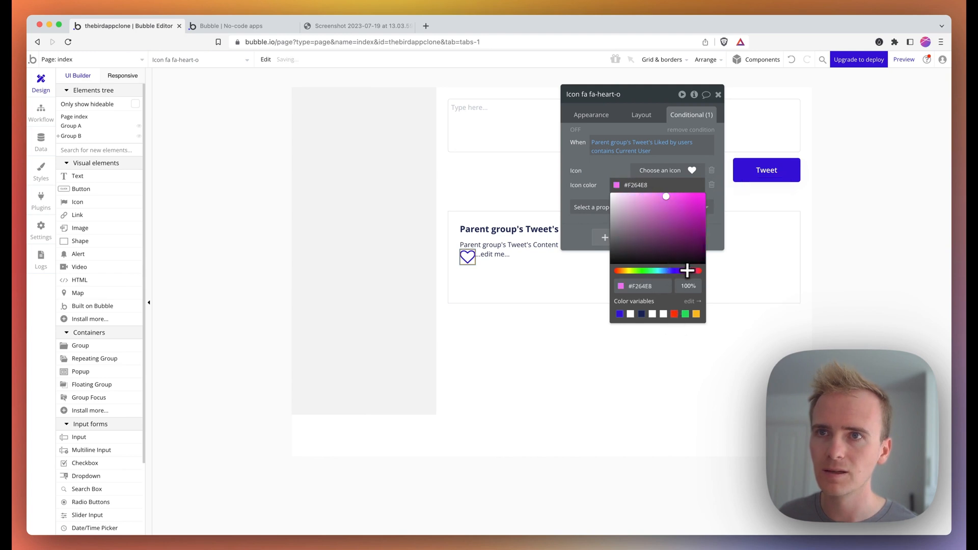
pyautogui.click(694, 224)
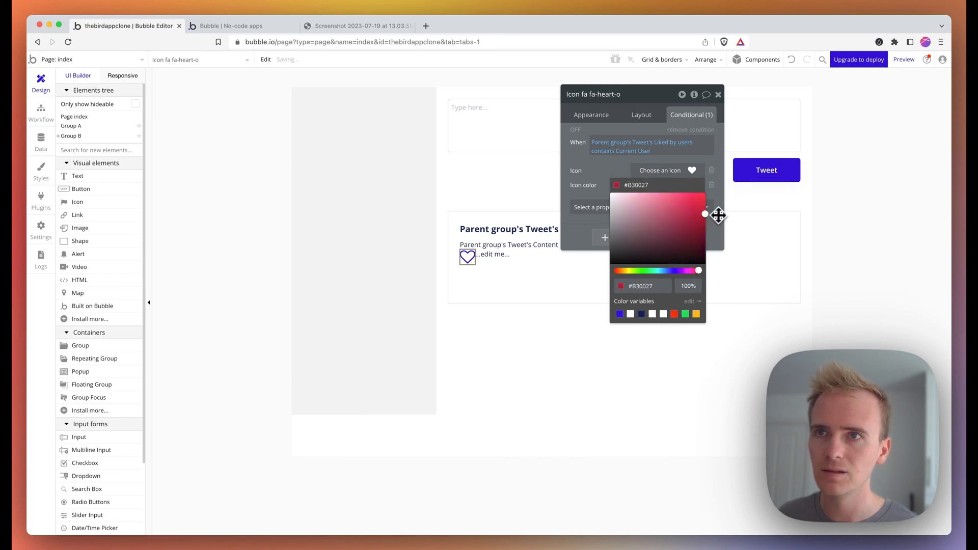
pyautogui.moveTo(719, 215); pyautogui.dragTo(699, 196)
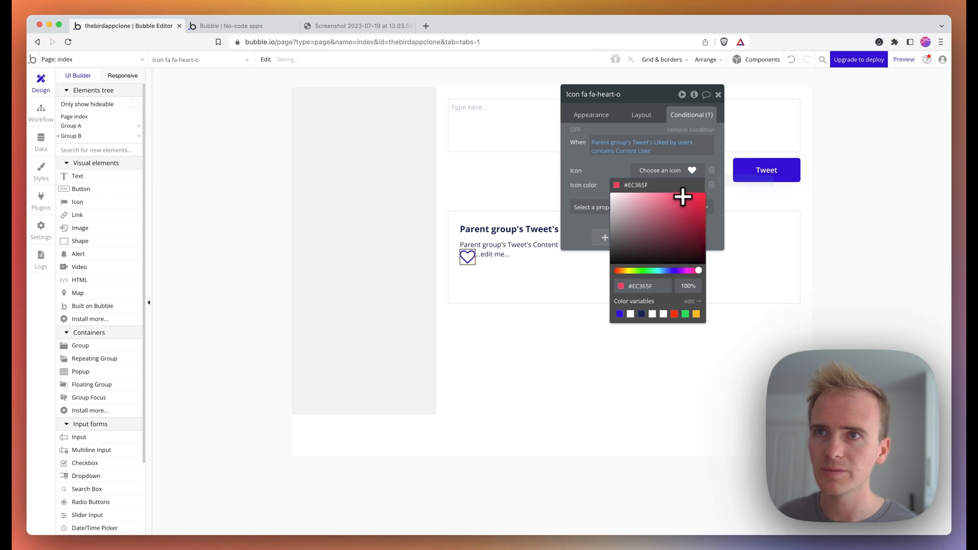
pyautogui.click(604, 162)
pyautogui.click(576, 130)
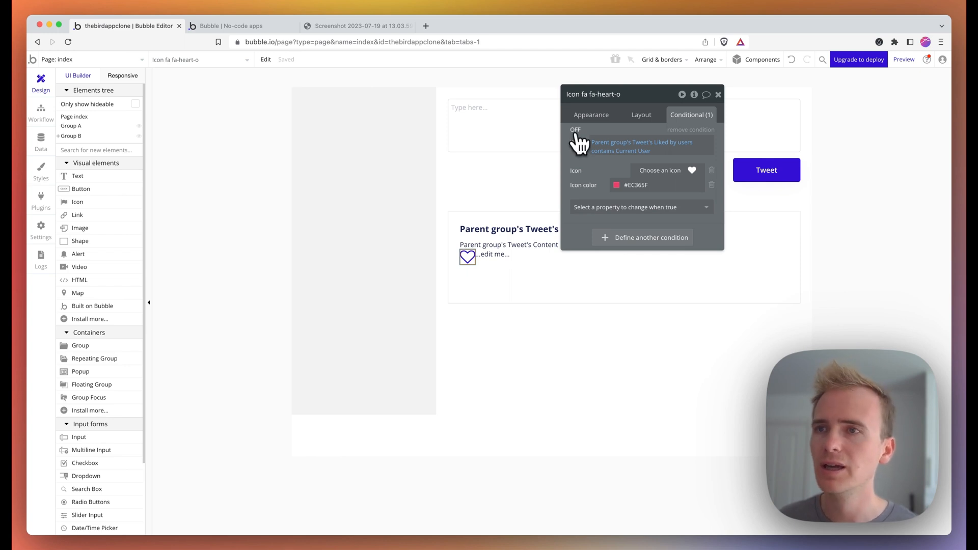
pyautogui.click(483, 262)
# - Replace the text beside the heart with Parent group's Tweet's Liked by users:count, then preview
pyautogui.click(490, 258)
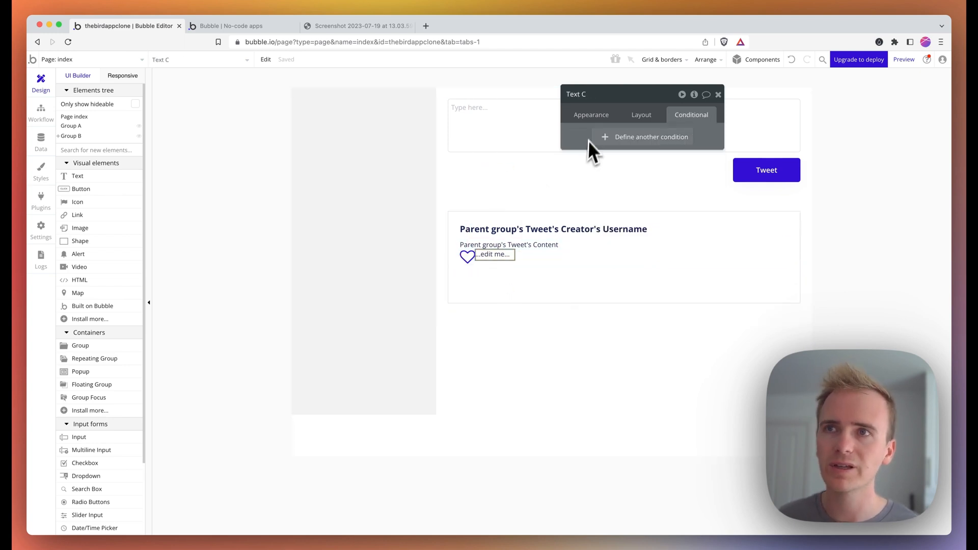
pyautogui.click(591, 115)
pyautogui.tripleClick(612, 135)
pyautogui.click(744, 140)
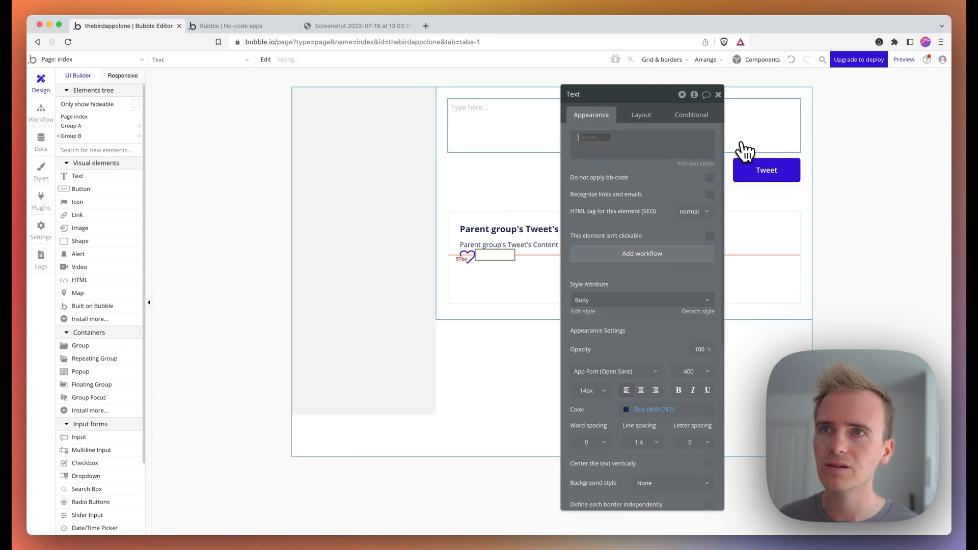
pyautogui.click(632, 169)
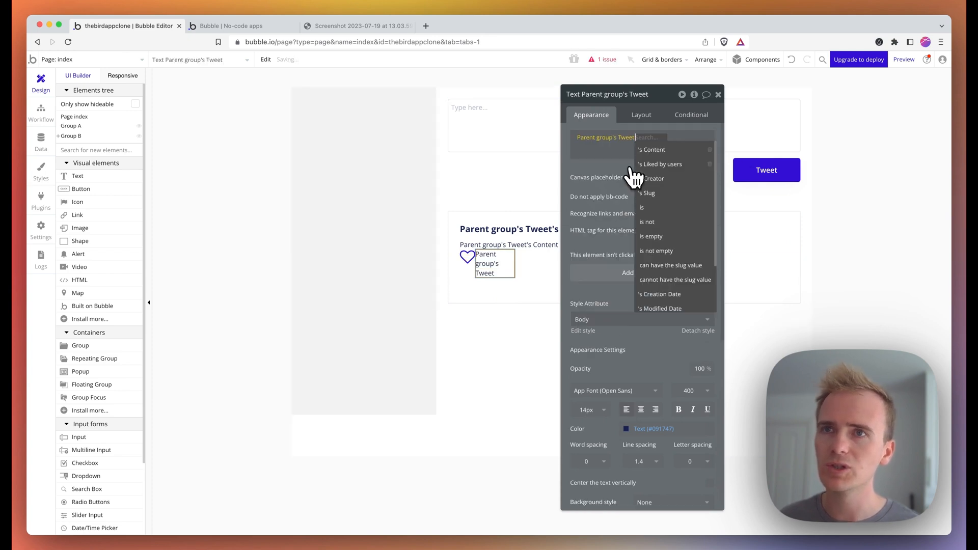
pyautogui.click(674, 171)
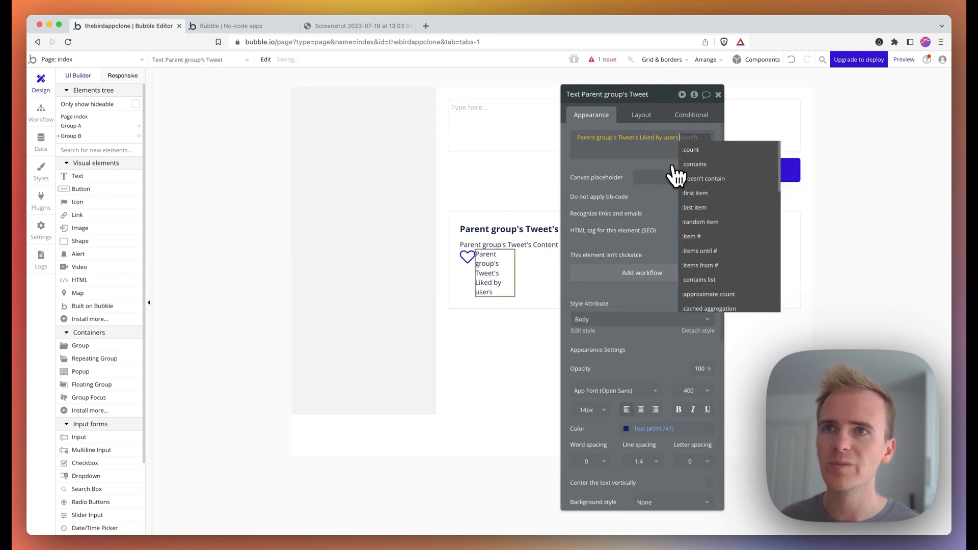
pyautogui.click(710, 159)
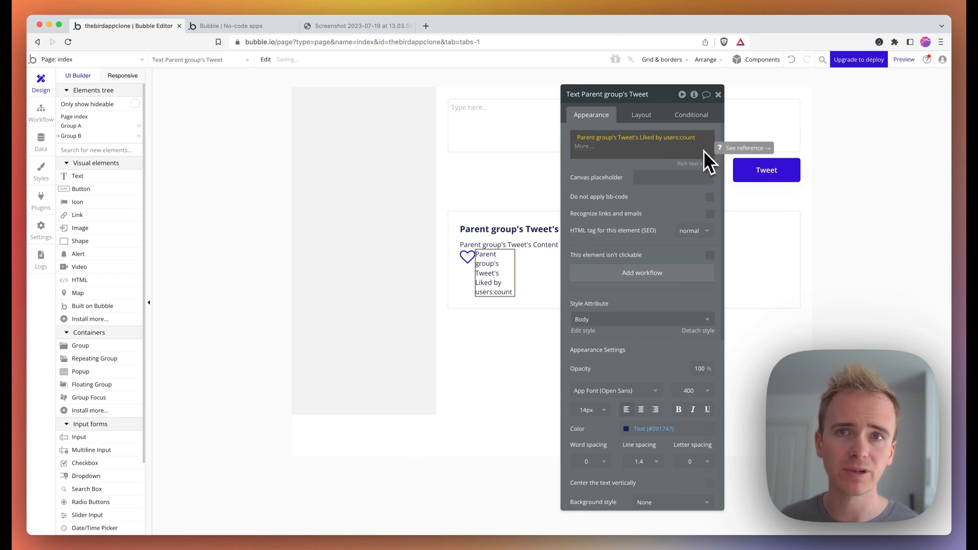
pyautogui.click(904, 59)
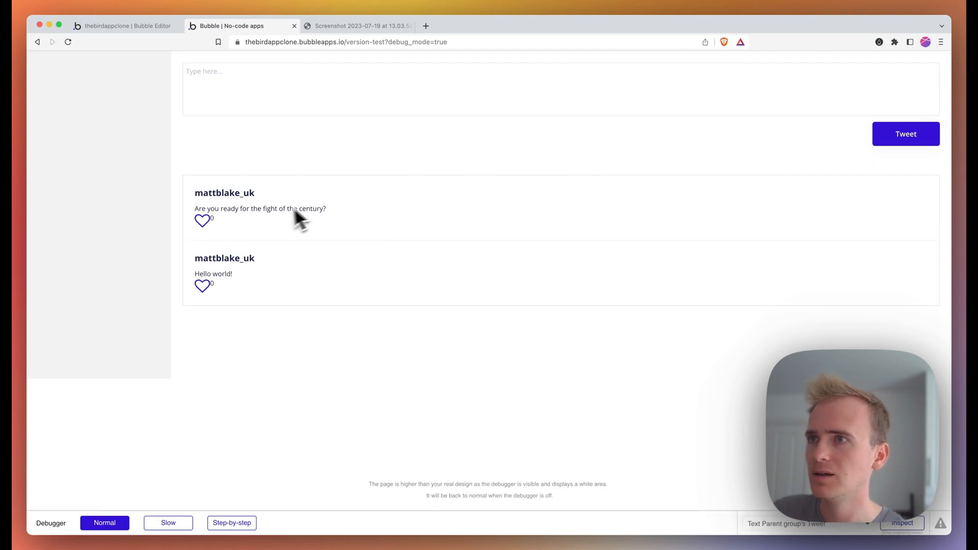
# - Like and unlike the first tweet's heart in preview, then view the Twitter screenshot
pyautogui.click(203, 221)
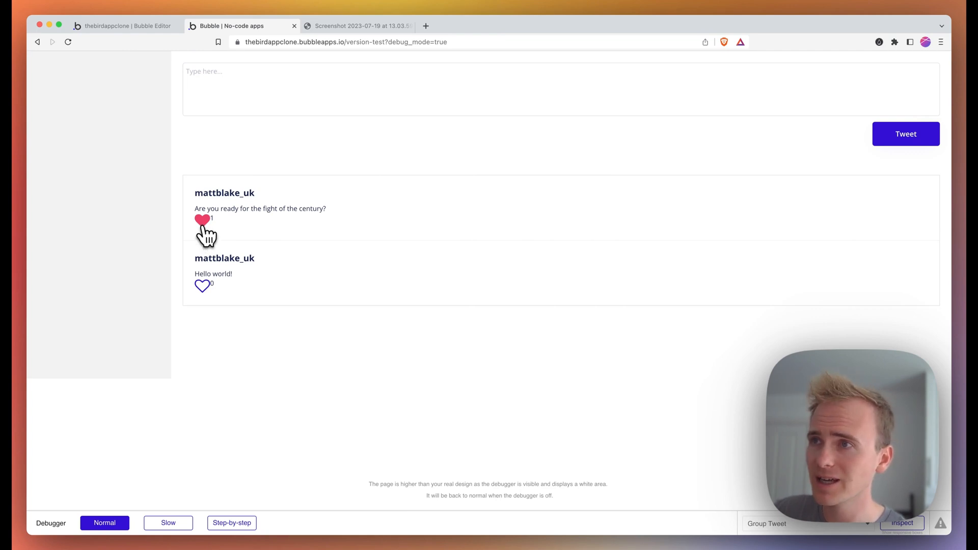
pyautogui.click(203, 226)
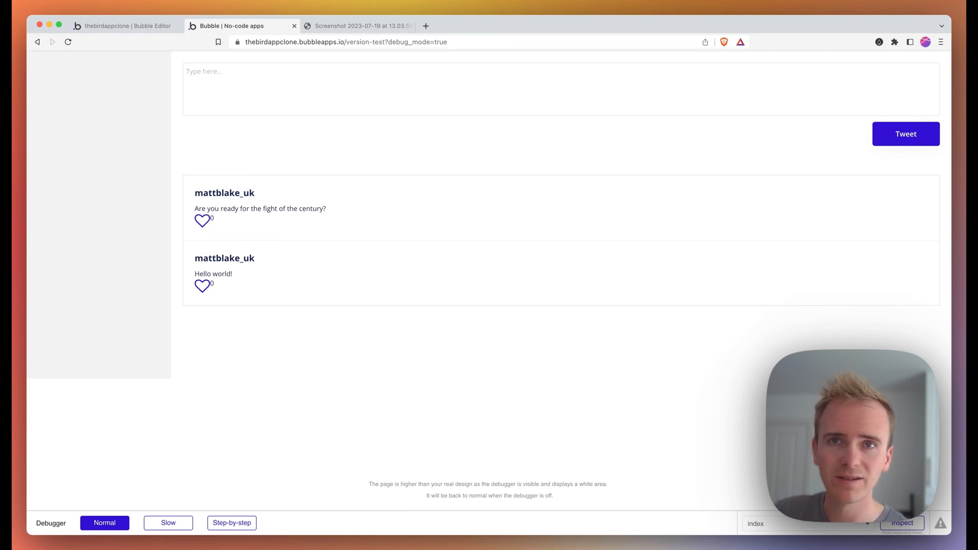
pyautogui.click(206, 218)
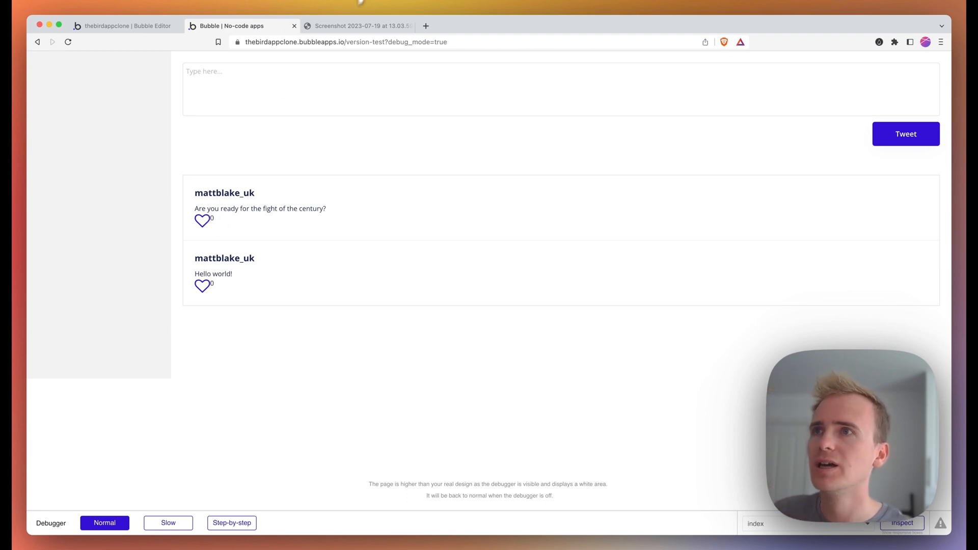
pyautogui.click(357, 25)
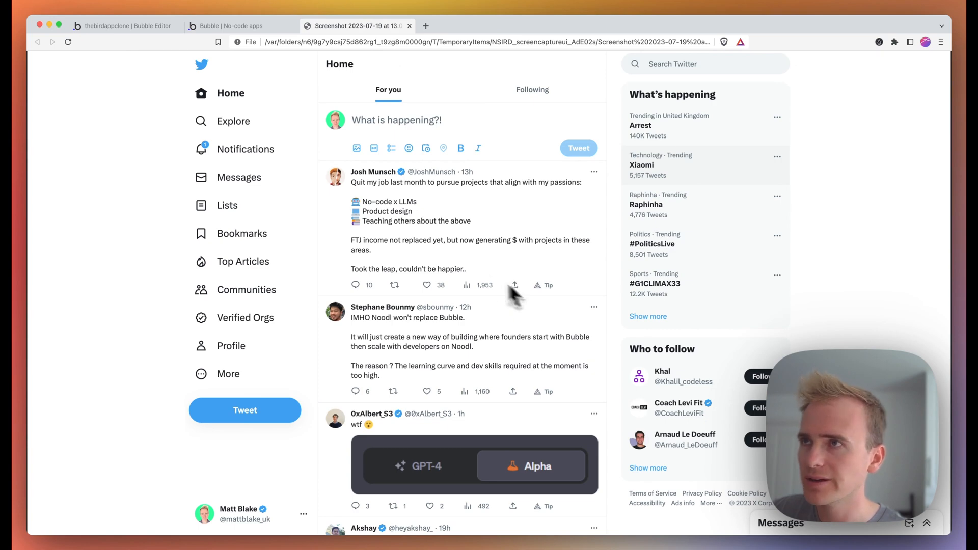
# - Back in the editor, wrap the heart and like count in a Row container
pyautogui.click(158, 27)
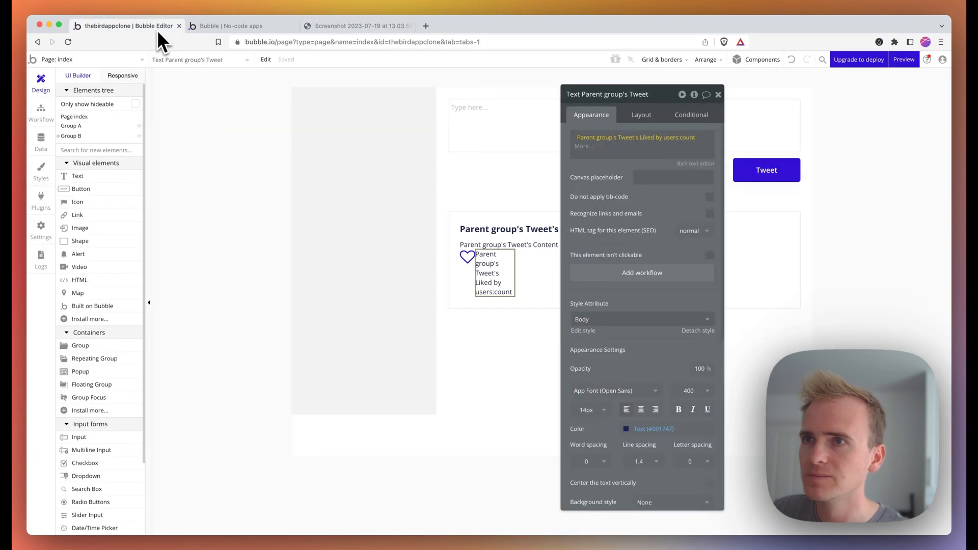
pyautogui.click(468, 259)
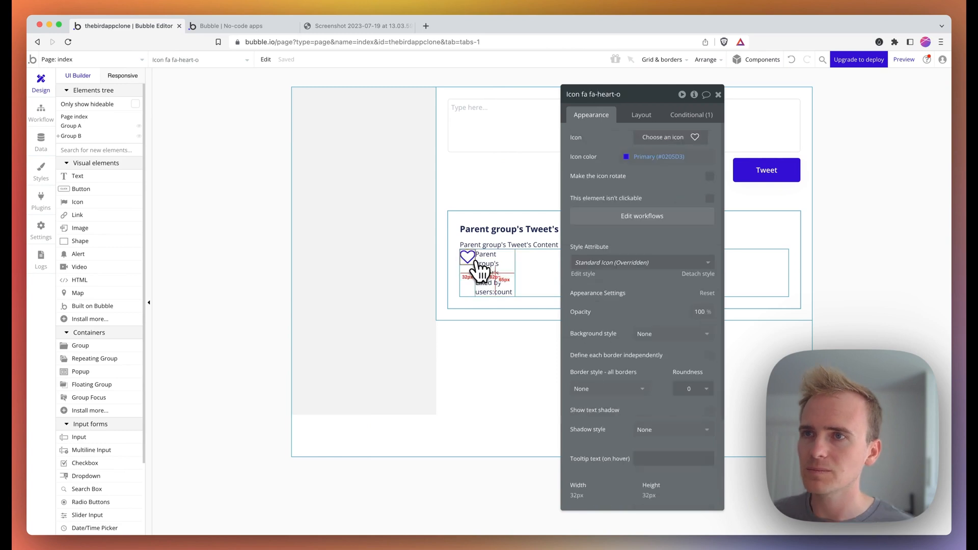
pyautogui.click(490, 276)
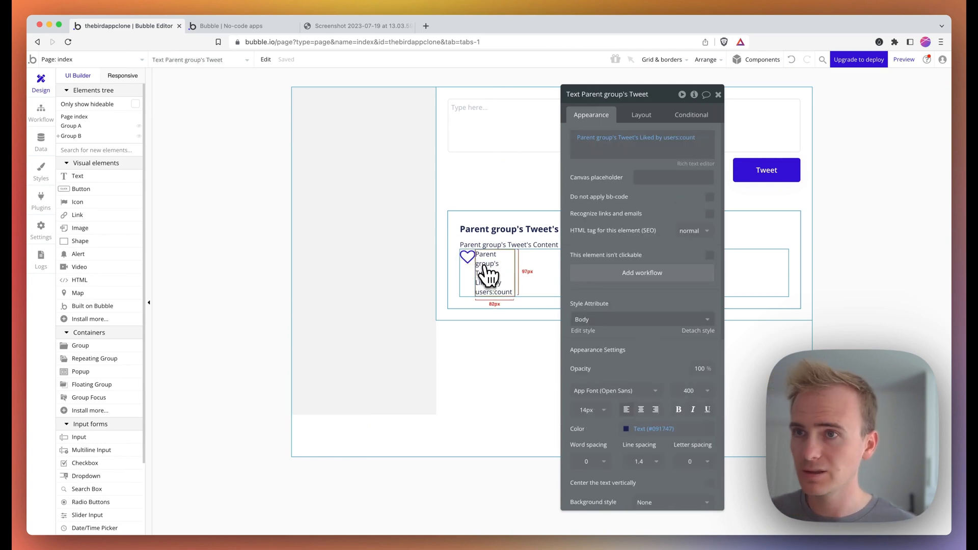
pyautogui.keyDown('shift'); pyautogui.click(481, 266); pyautogui.keyUp('shift')
pyautogui.rightClick(481, 265)
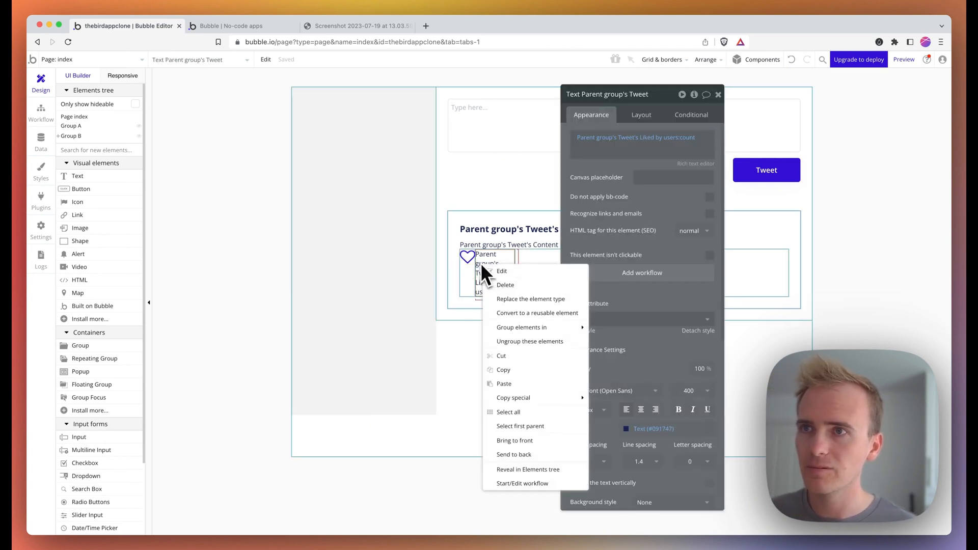
pyautogui.keyDown('shift'); pyautogui.click(468, 256); pyautogui.keyUp('shift')
pyautogui.rightClick(469, 256)
pyautogui.moveTo(537, 306)
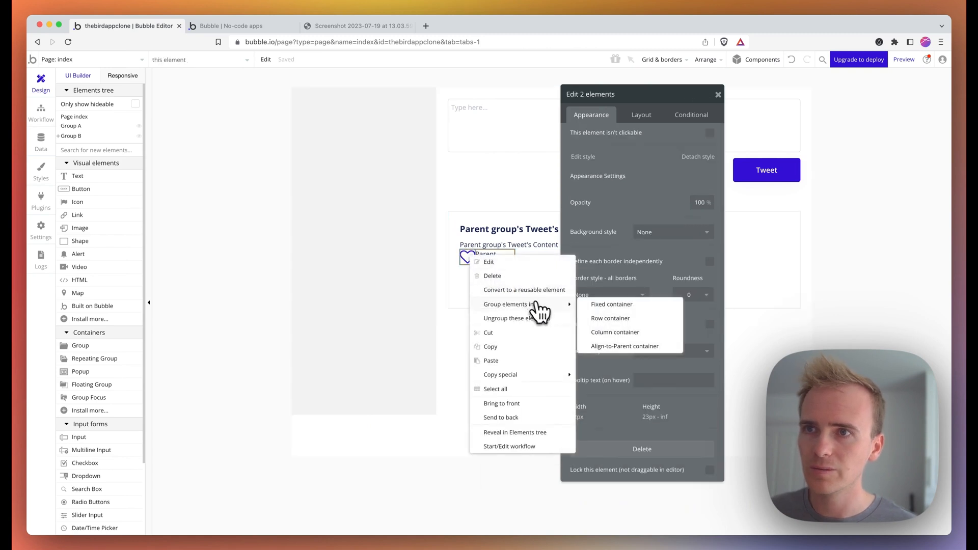
pyautogui.click(612, 319)
# - Turn on gap spacing for the row with 6 px row and column gaps
pyautogui.click(643, 115)
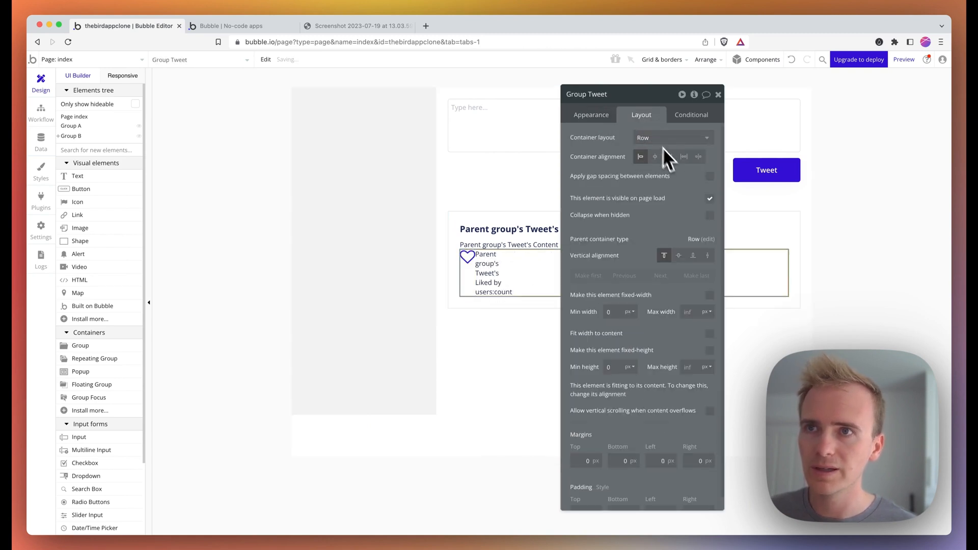
pyautogui.click(710, 177)
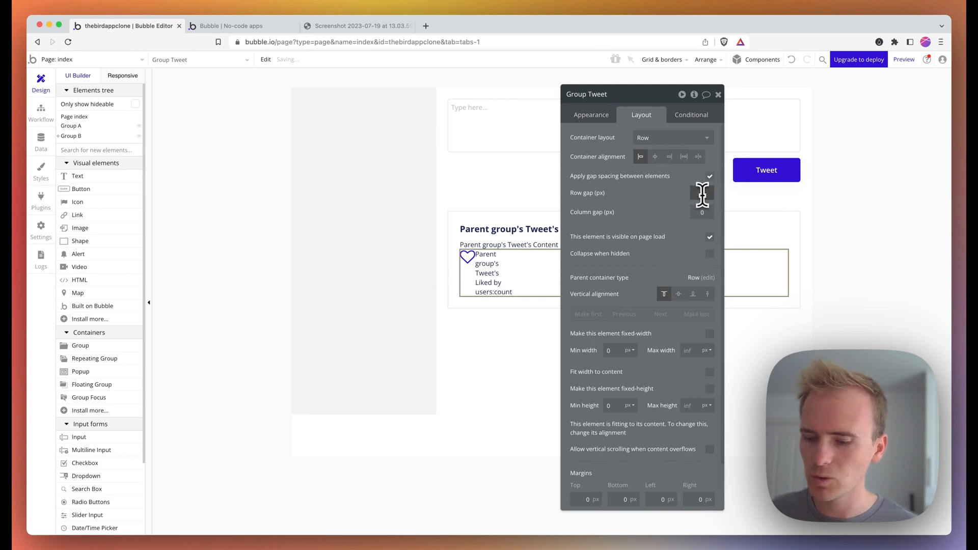
pyautogui.click(703, 193)
pyautogui.write('6')
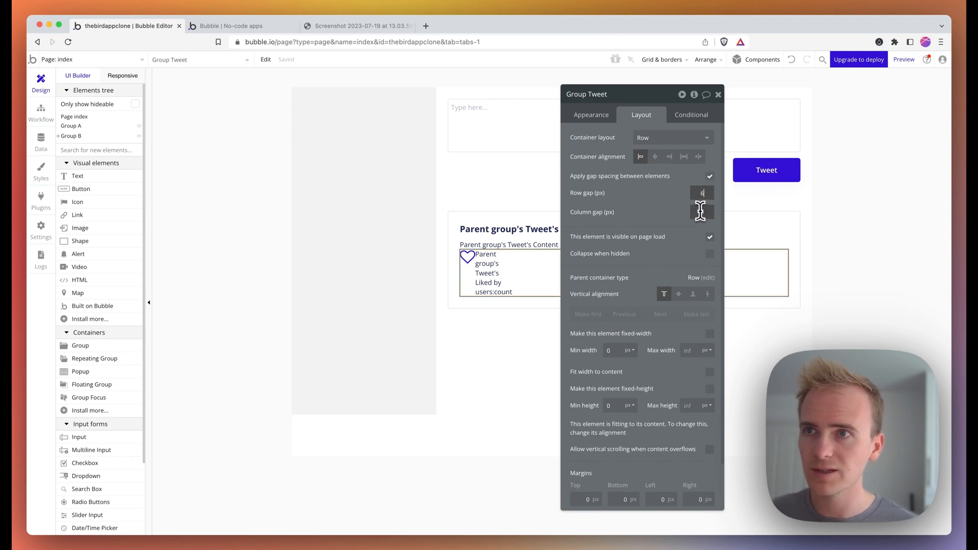
pyautogui.click(700, 212)
pyautogui.write('6')
pyautogui.click(476, 280)
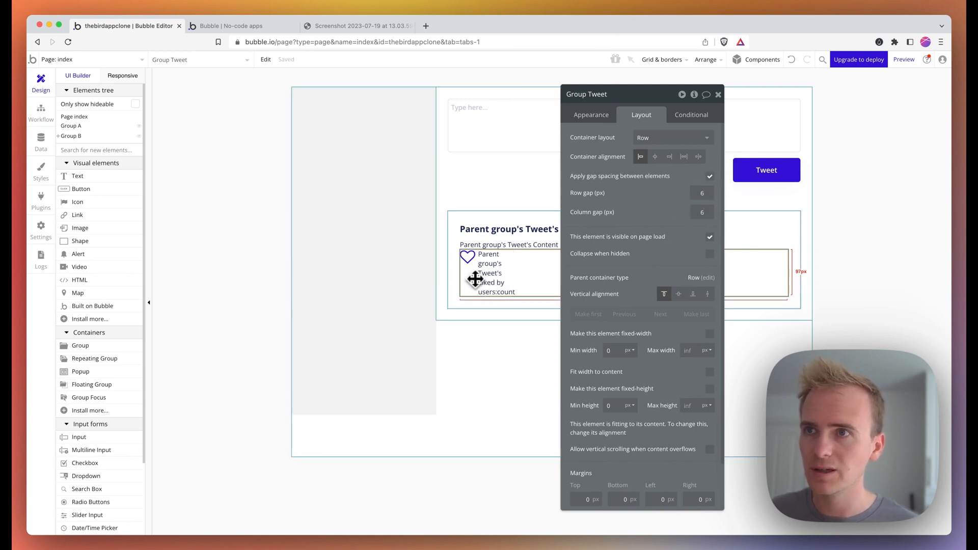
pyautogui.rightClick(476, 280)
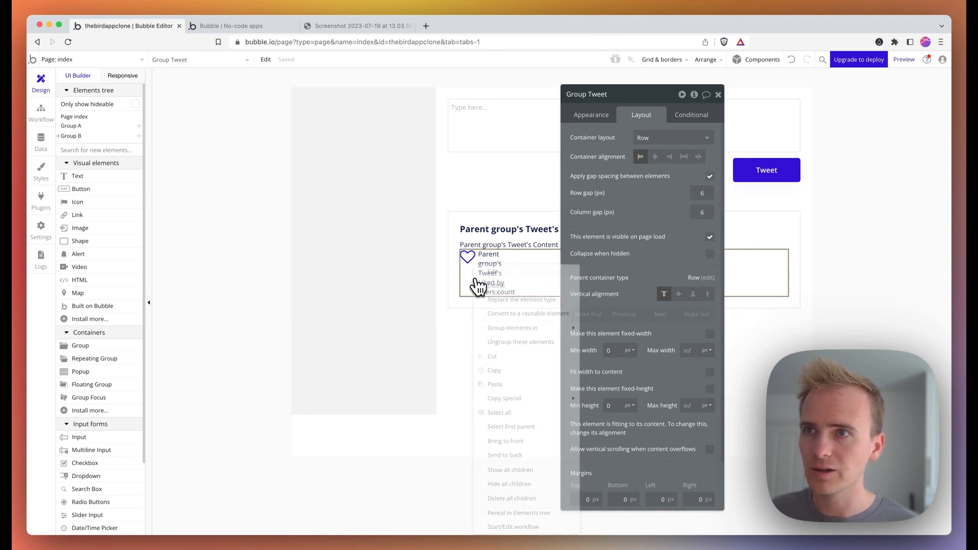
pyautogui.click(506, 384)
# - Copy the heart icon and paste a duplicate into the outer Group Tweet row
pyautogui.click(471, 262)
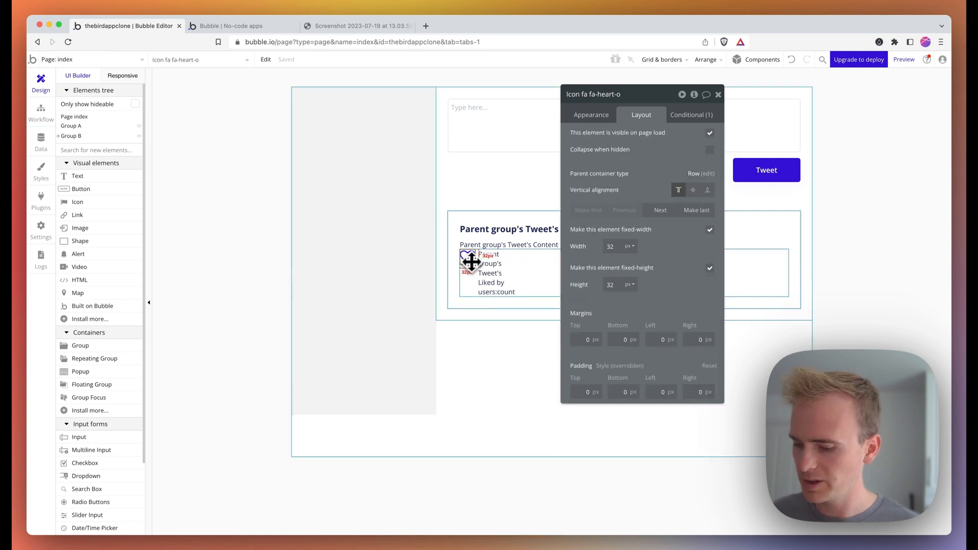
pyautogui.press('super+c')
pyautogui.click(595, 116)
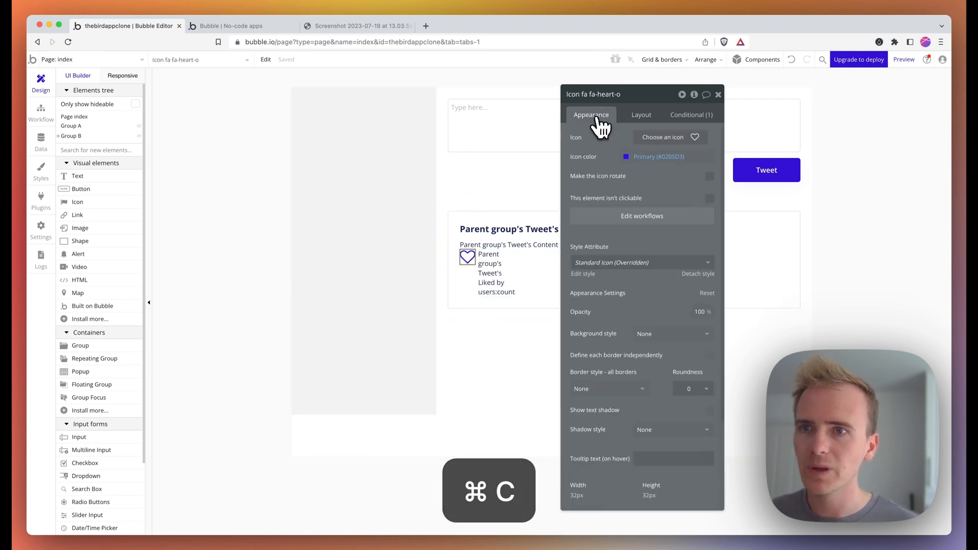
pyautogui.scroll(-5, 673, 437)
pyautogui.click(651, 479)
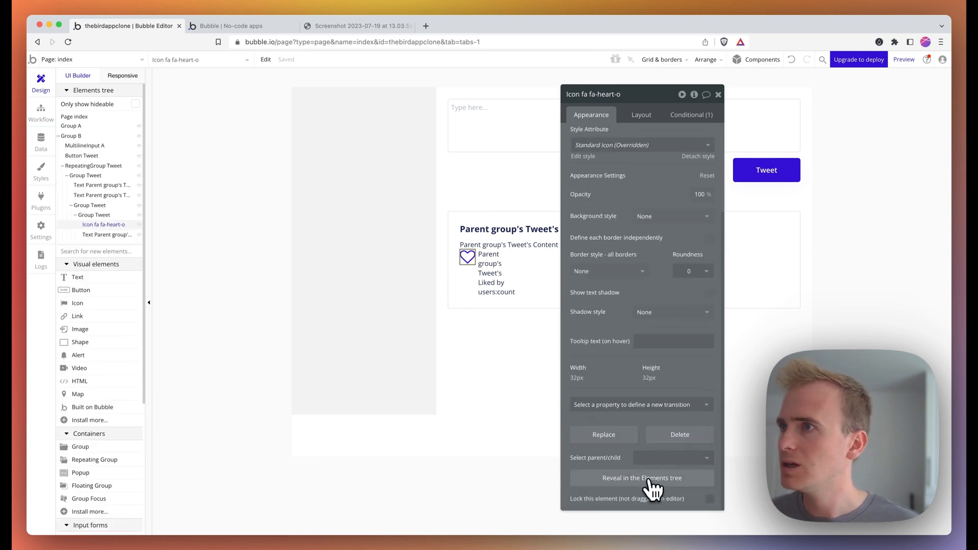
pyautogui.click(92, 206)
pyautogui.rightClick(94, 207)
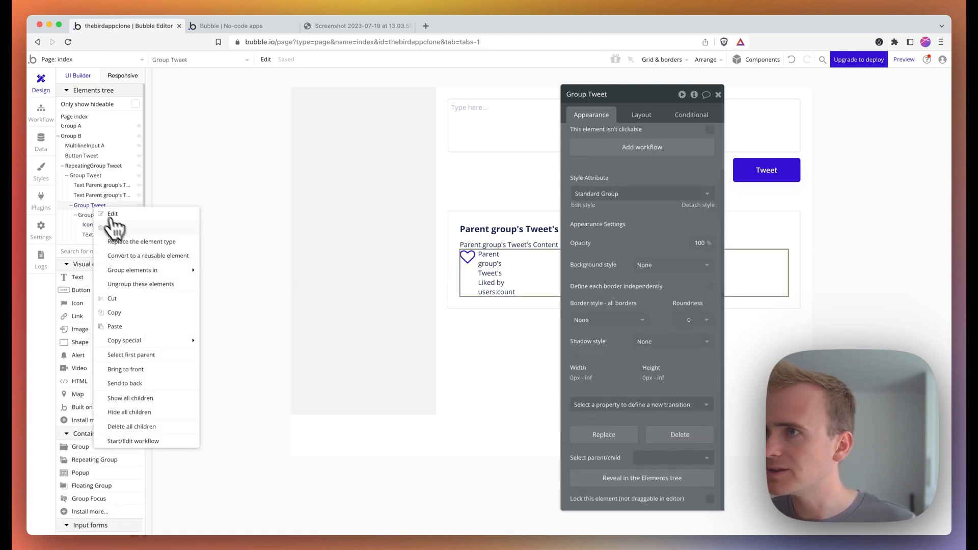
pyautogui.click(127, 327)
# - Set the inner heart-and-count group to fit width to content and enable gap spacing on the outer row
pyautogui.click(765, 287)
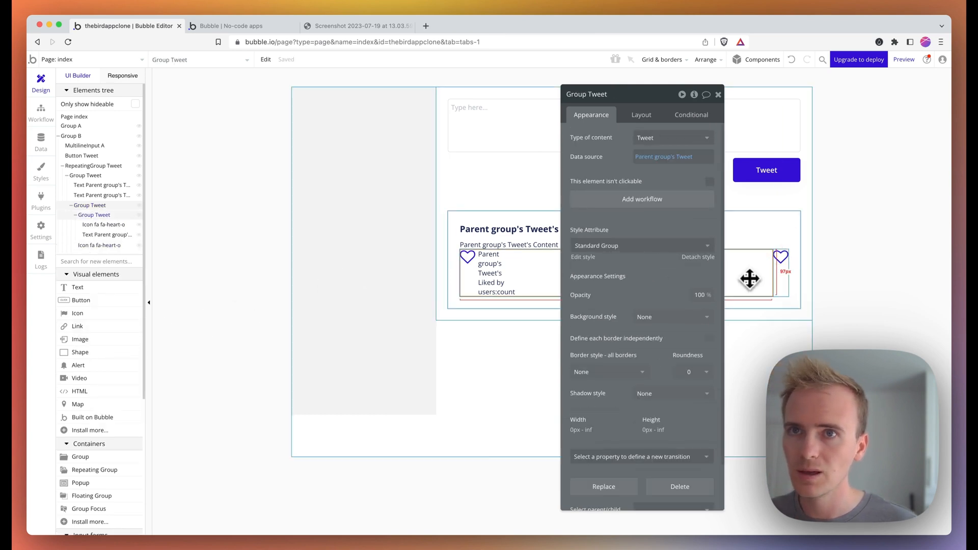
pyautogui.click(638, 116)
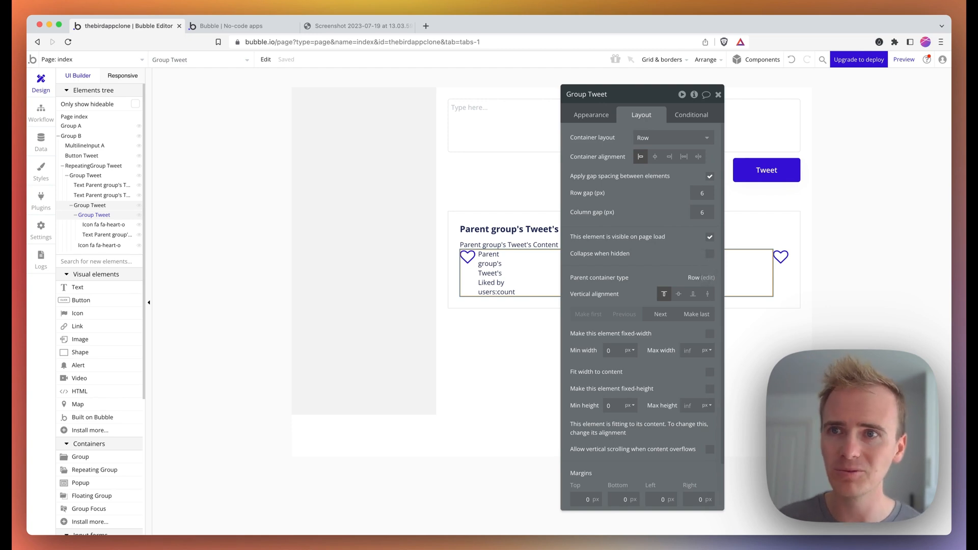
pyautogui.click(709, 373)
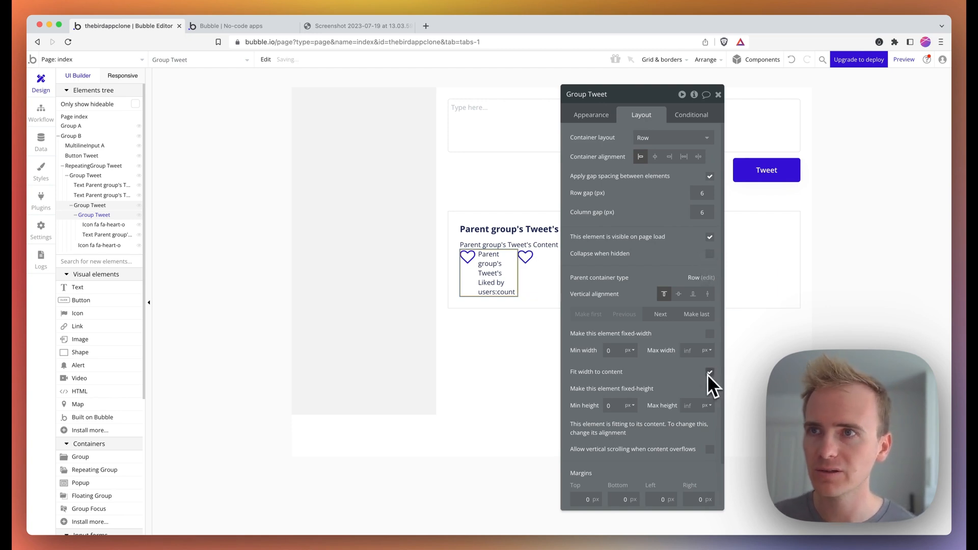
pyautogui.click(535, 285)
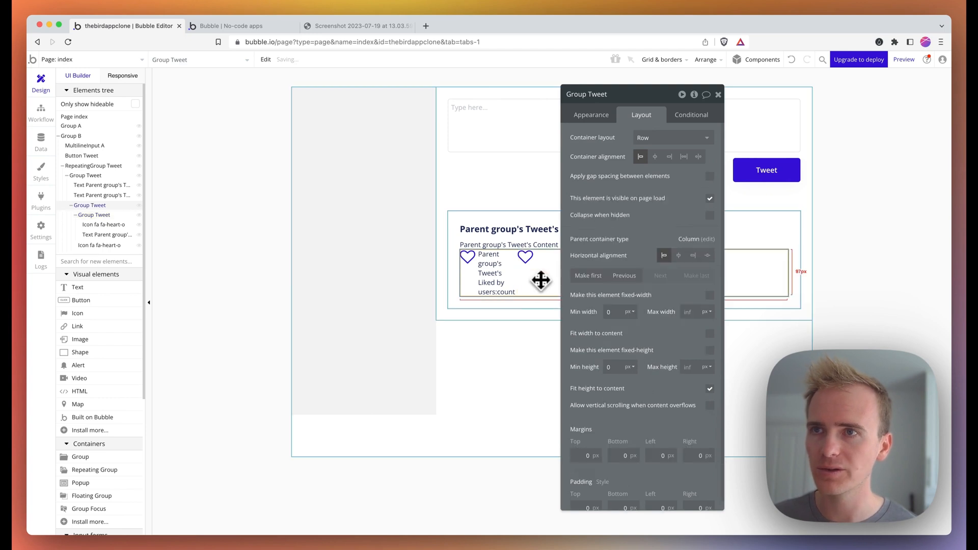
pyautogui.click(714, 177)
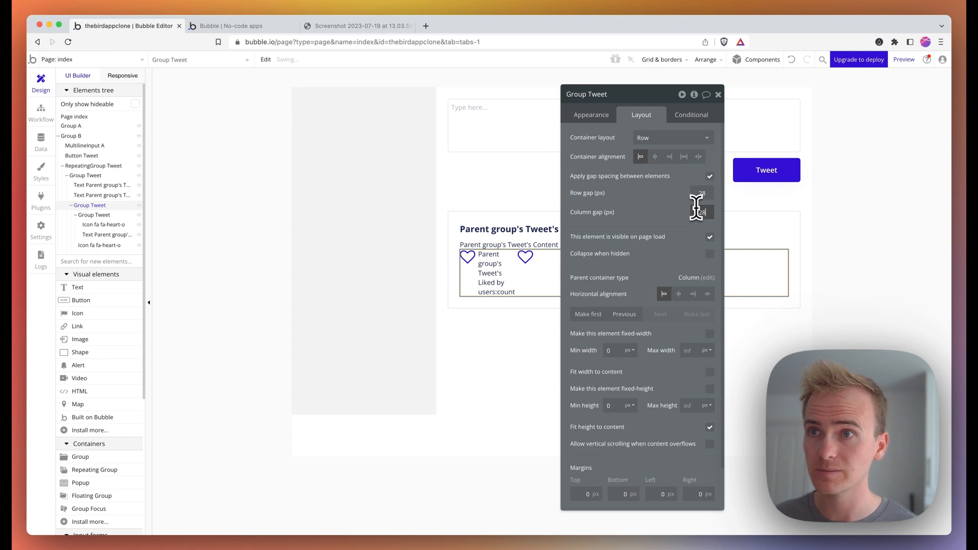
# - Delete the liked-state condition from the second heart icon
pyautogui.click(538, 258)
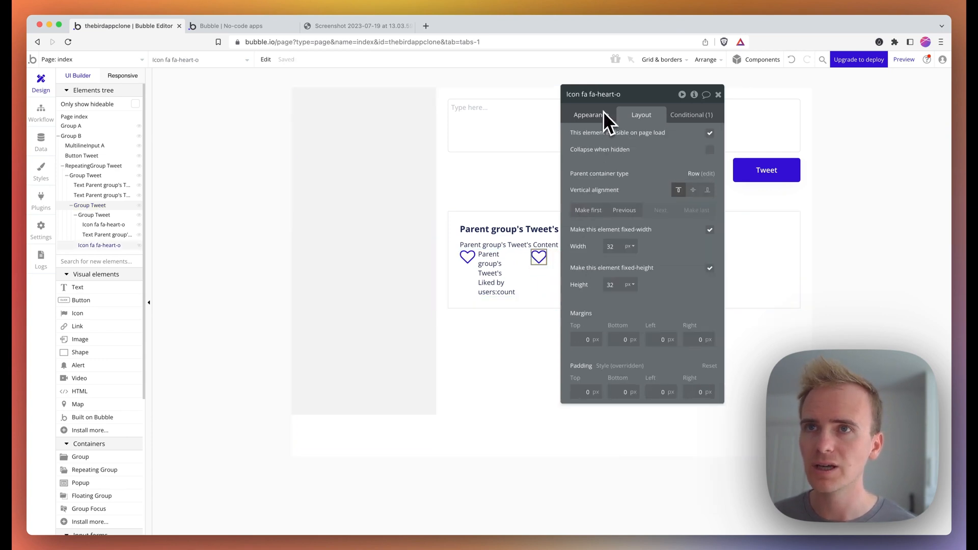
pyautogui.click(689, 117)
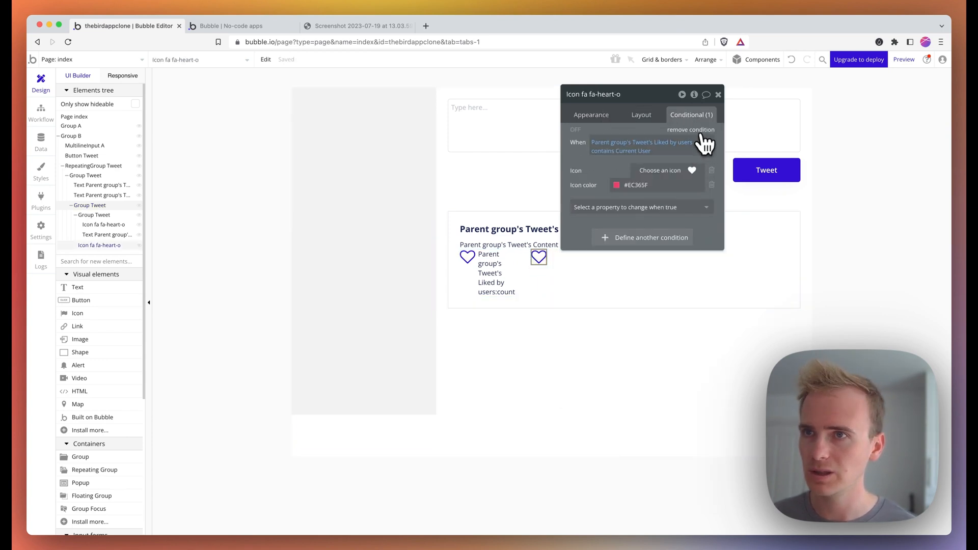
pyautogui.click(696, 130)
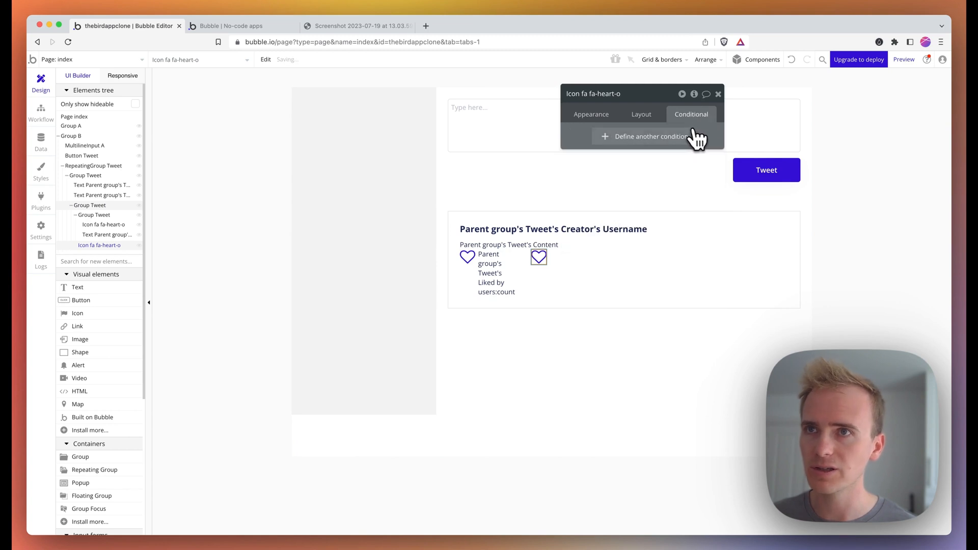
# - Change the second heart's icon to the 'book' search result fa-bookmark-o and move the property editor aside
pyautogui.click(619, 115)
pyautogui.click(671, 138)
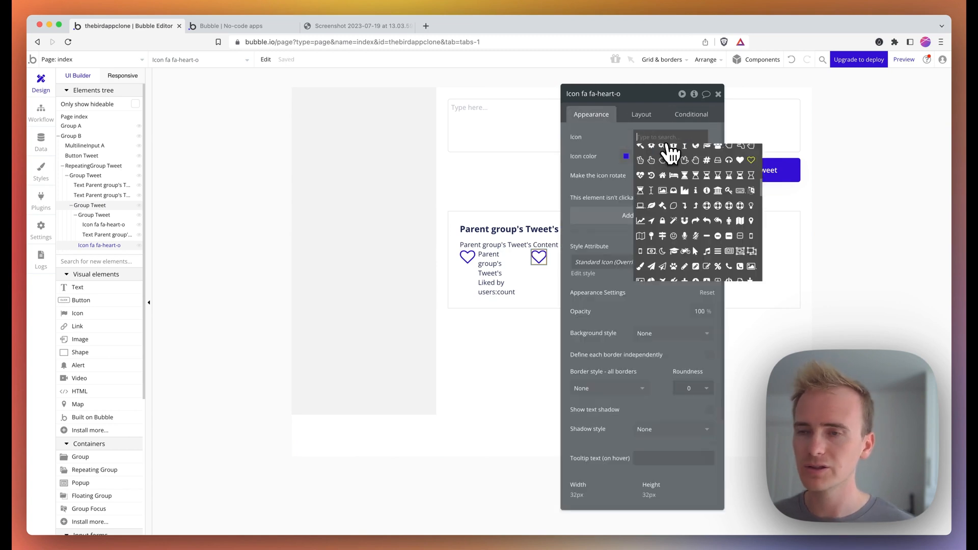
pyautogui.write('book')
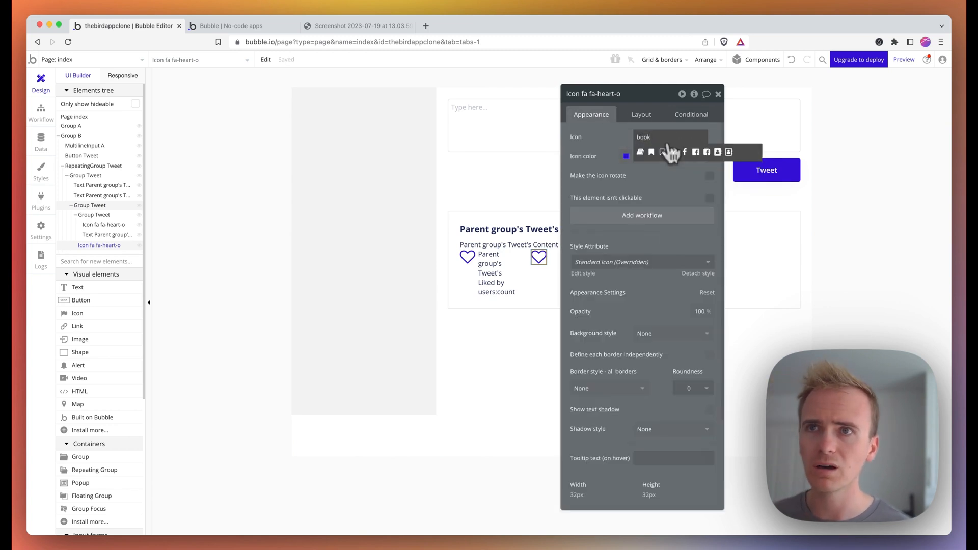
pyautogui.click(663, 152)
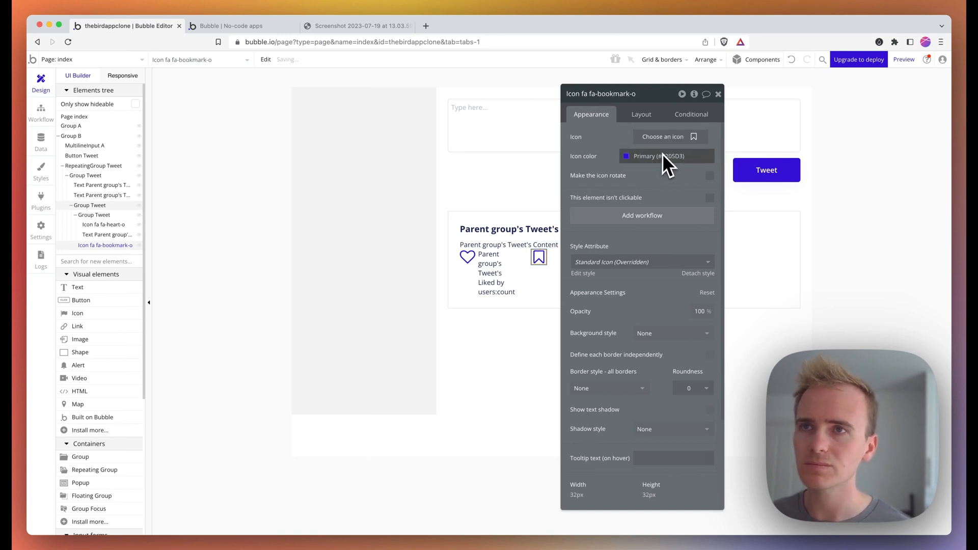
pyautogui.moveTo(597, 117); pyautogui.dragTo(760, 116)
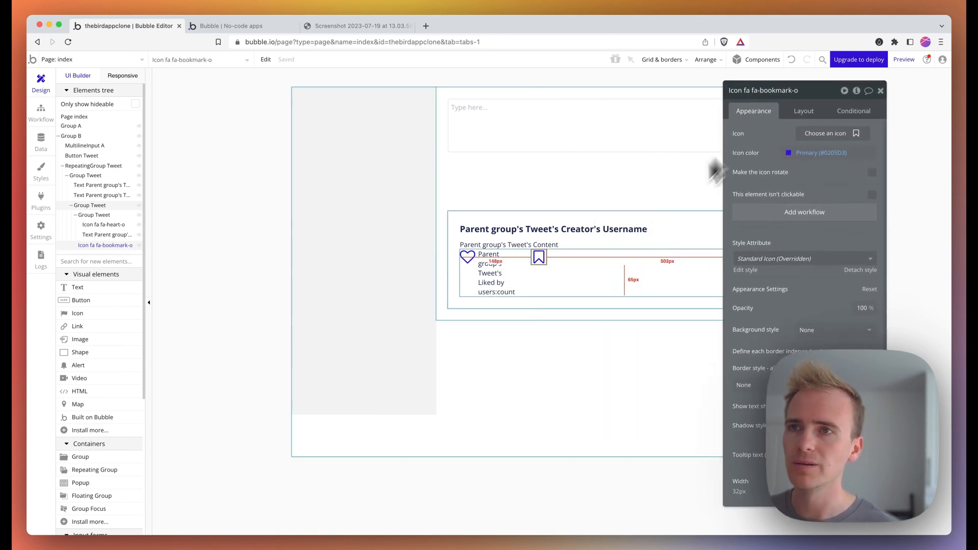
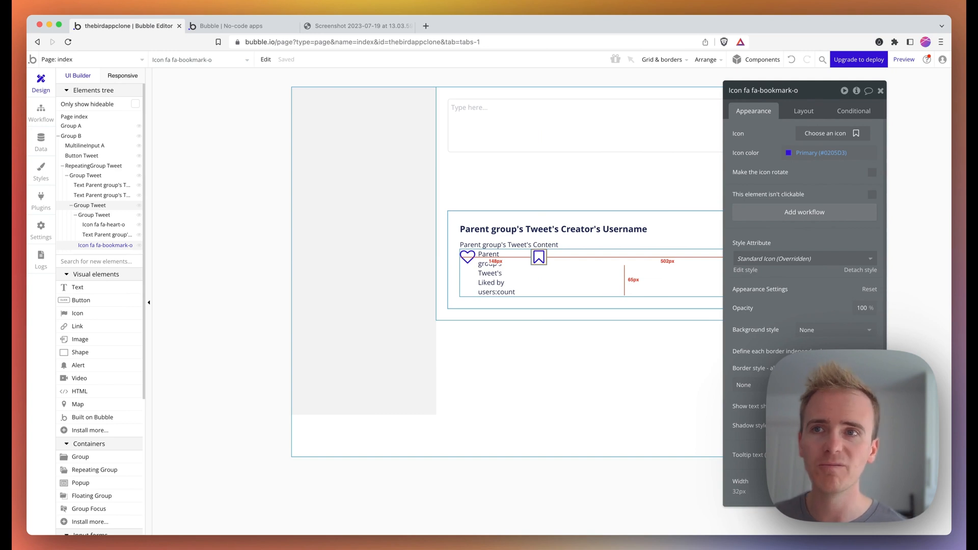
# - Give the bookmark icon a click workflow with a 'Make changes to current user' action
pyautogui.click(802, 216)
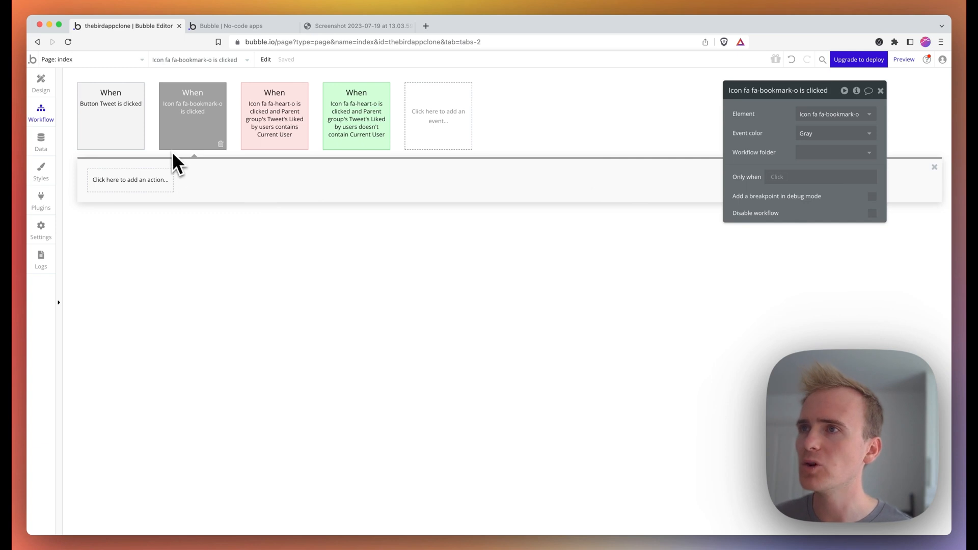
pyautogui.moveTo(174, 148)
pyautogui.click(128, 181)
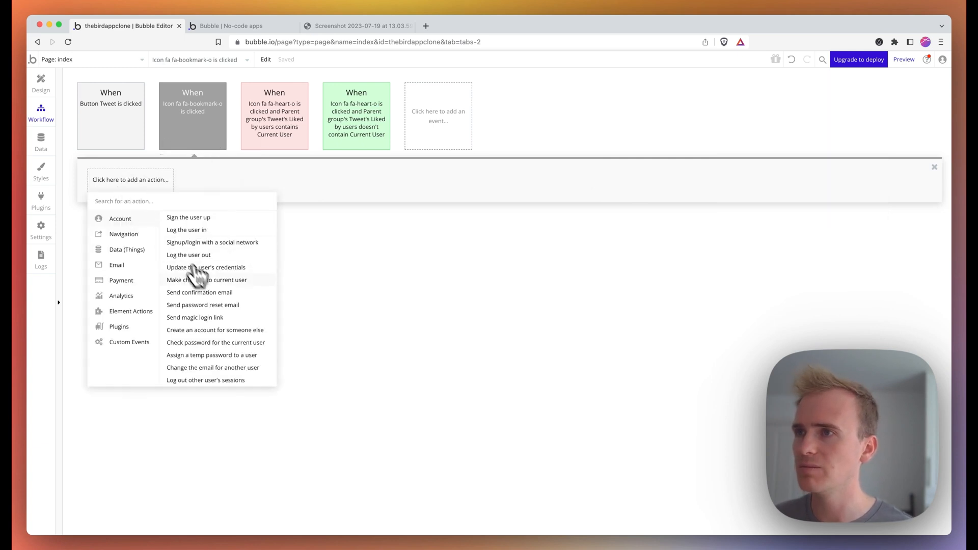
pyautogui.click(212, 280)
# - Create the user field 'Bookmarked tweets' as a list of Tweets and add Parent group's Tweet to it
pyautogui.click(797, 133)
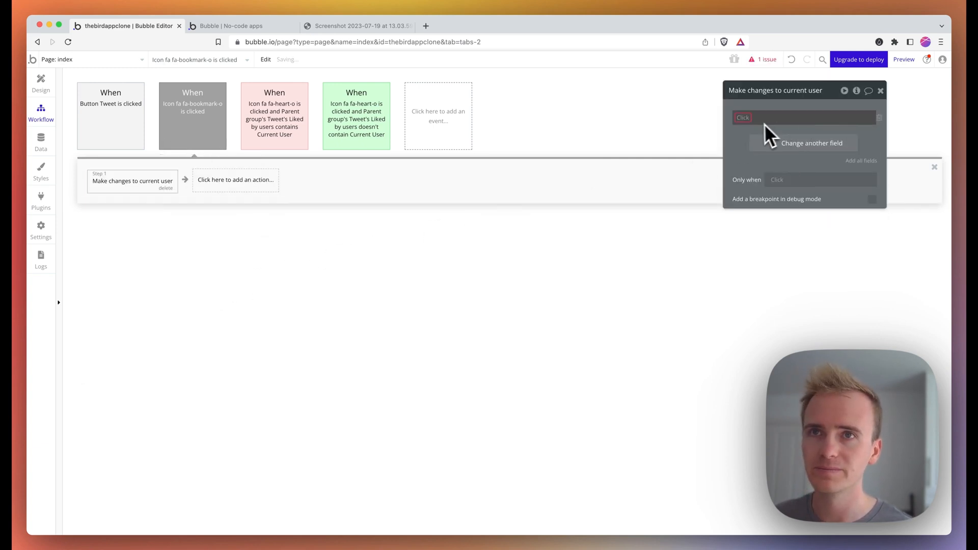
pyautogui.click(760, 144)
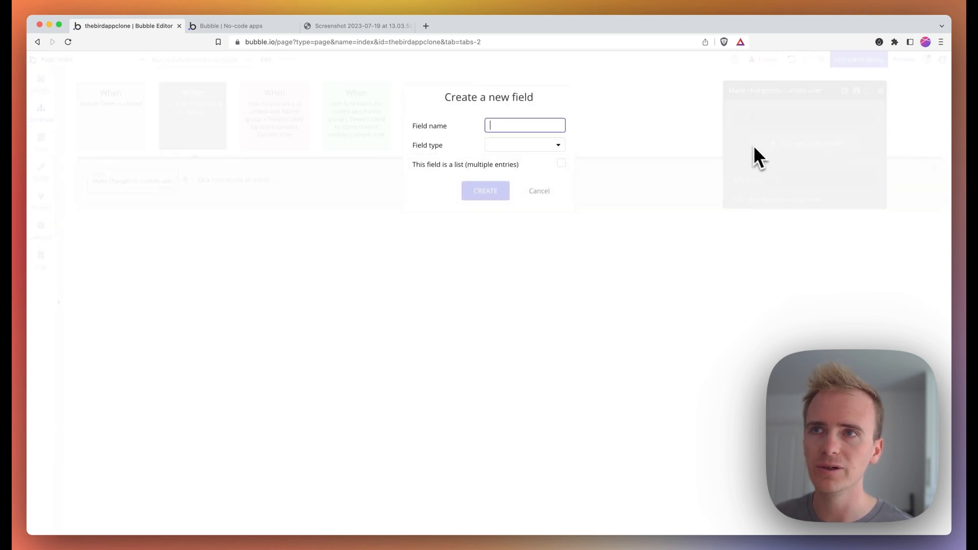
pyautogui.write('Booke')
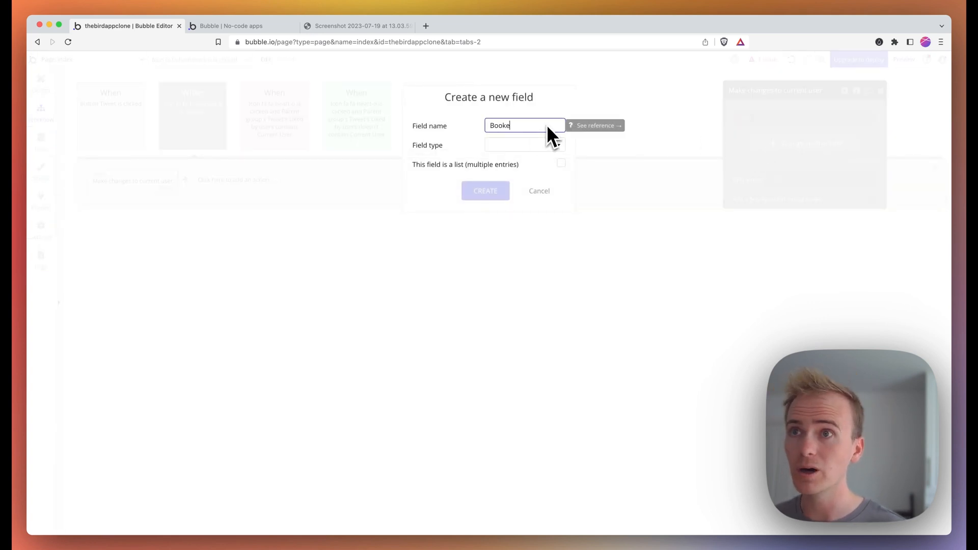
pyautogui.press('BackSpace')
pyautogui.write('marked tweet')
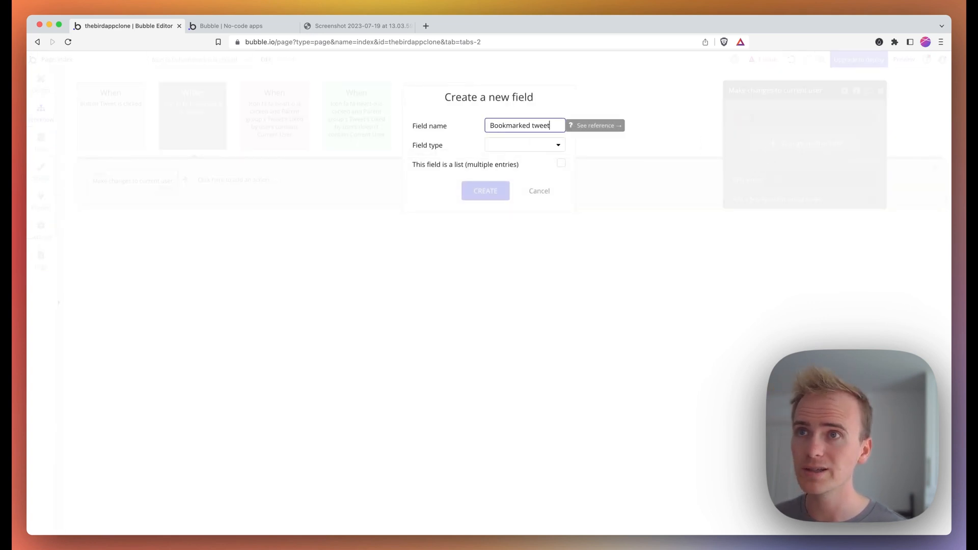
pyautogui.write('s')
pyautogui.click(535, 146)
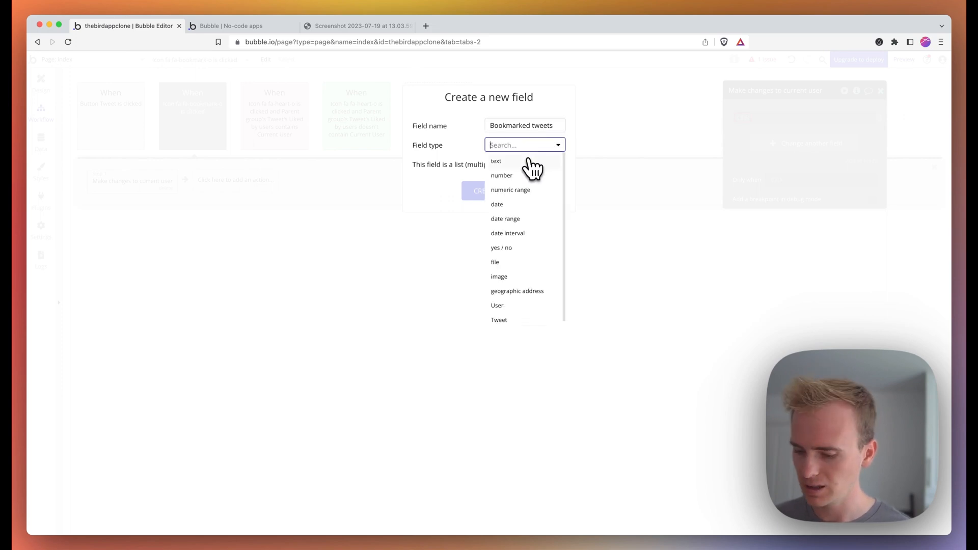
pyautogui.write('tweet')
pyautogui.click(529, 163)
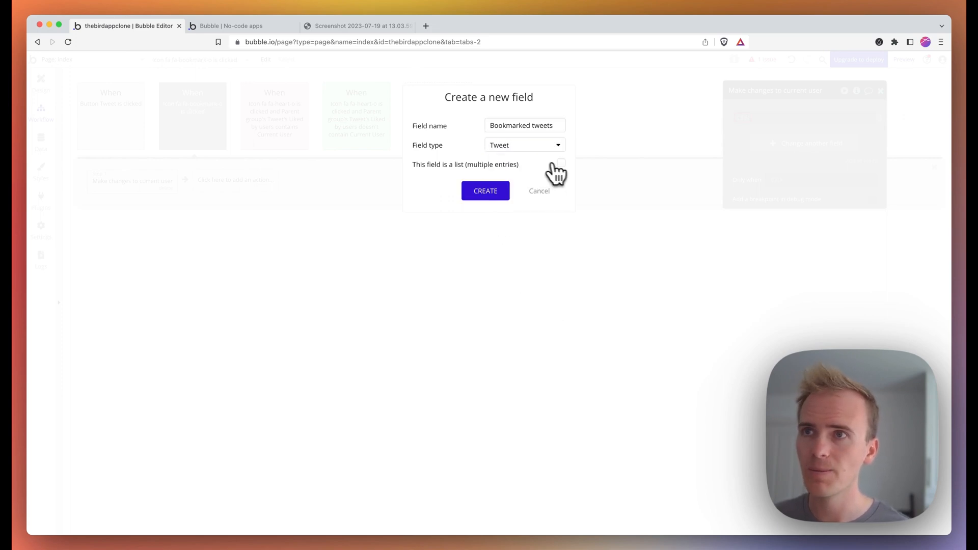
pyautogui.click(509, 193)
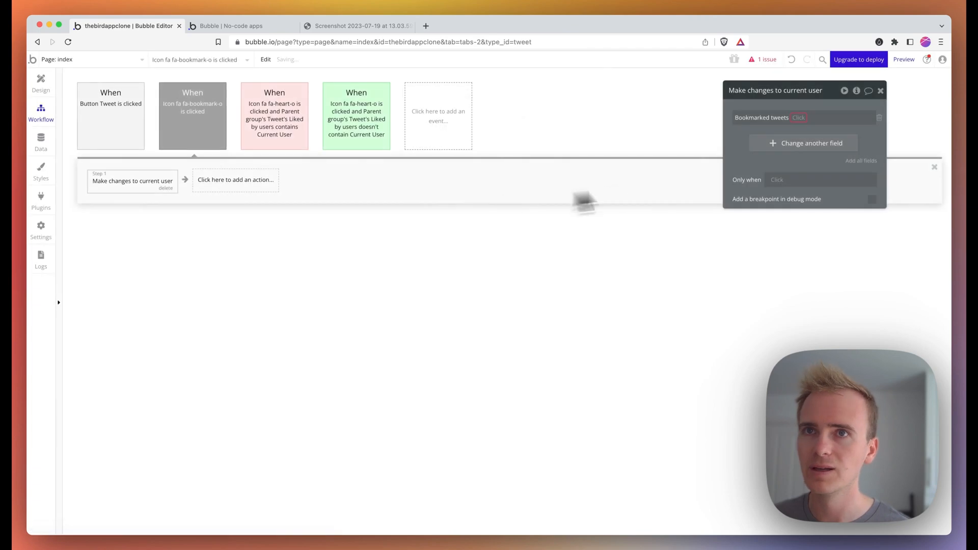
pyautogui.click(815, 130)
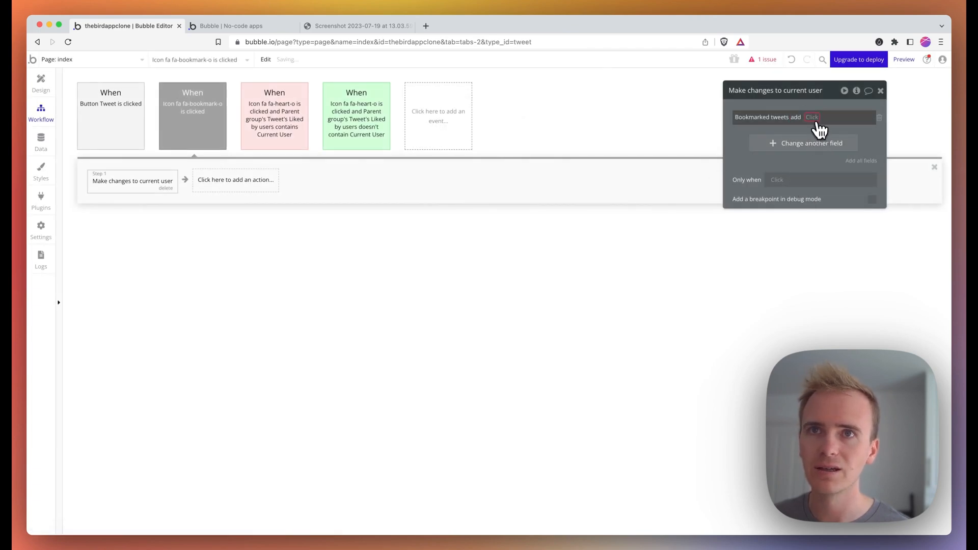
pyautogui.click(842, 145)
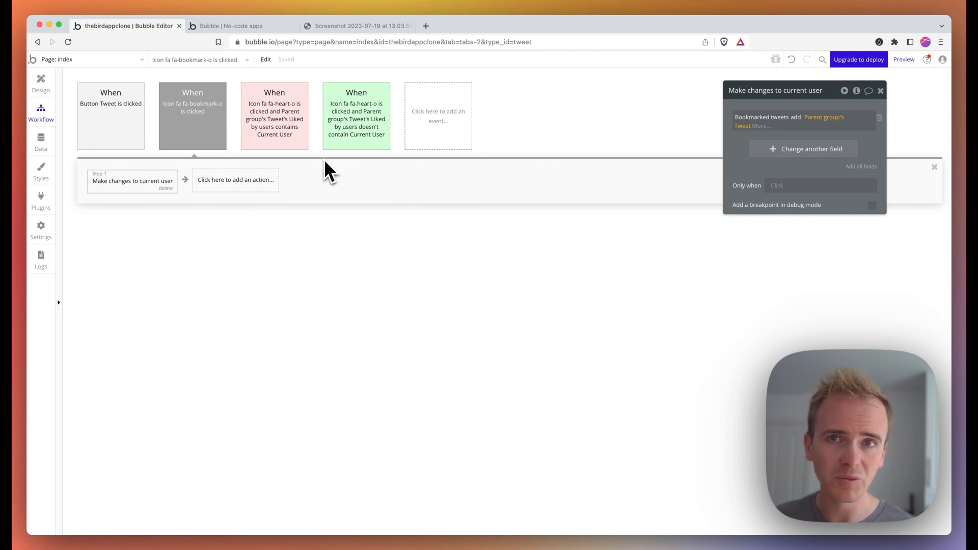
pyautogui.click(212, 127)
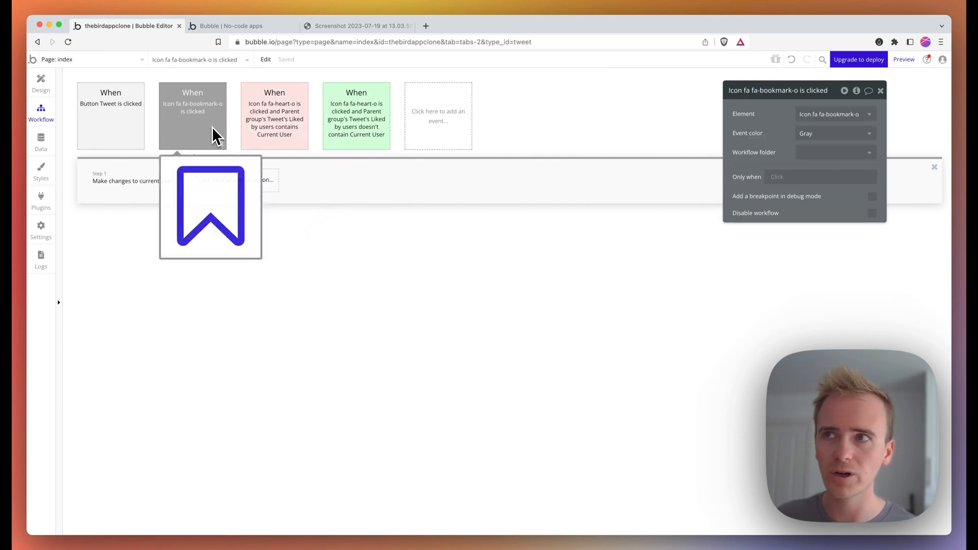
# - Run the event only when Current User's Bookmarked tweets doesn't contain Parent group's Tweet, coloured green
pyautogui.click(778, 178)
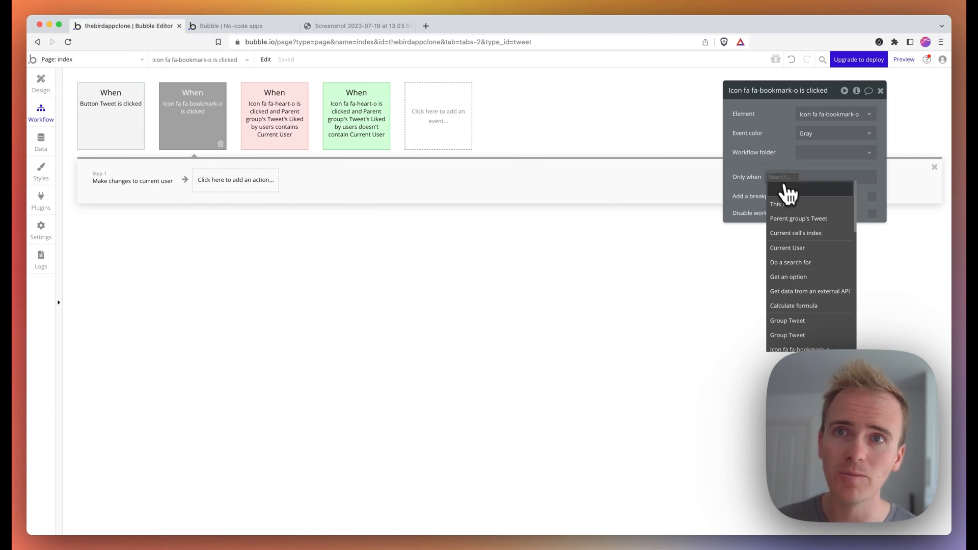
pyautogui.click(803, 219)
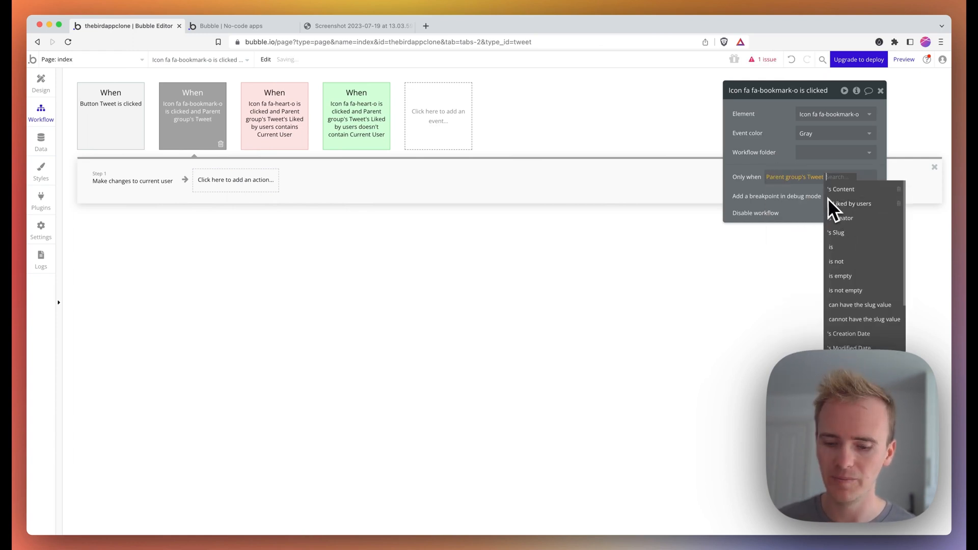
pyautogui.press('BackSpace')
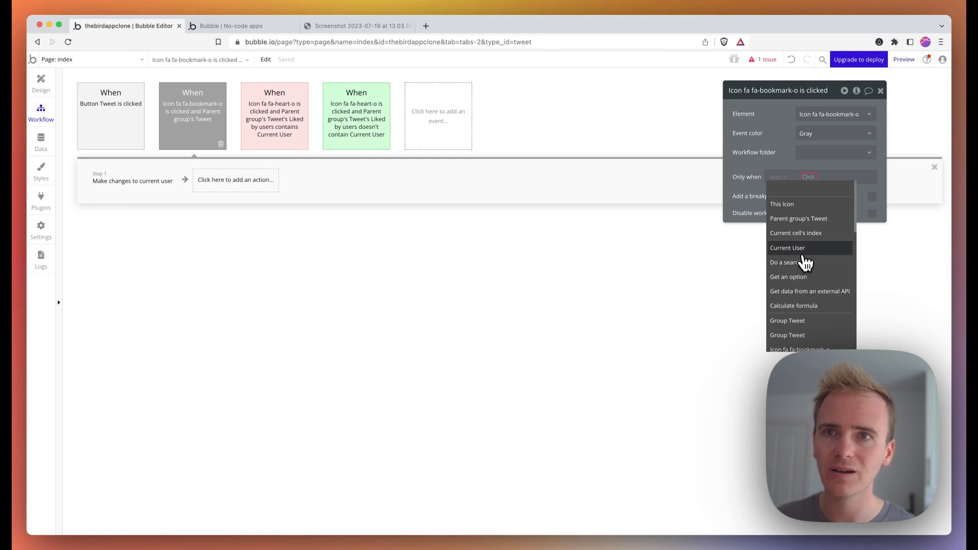
pyautogui.click(805, 250)
pyautogui.click(838, 191)
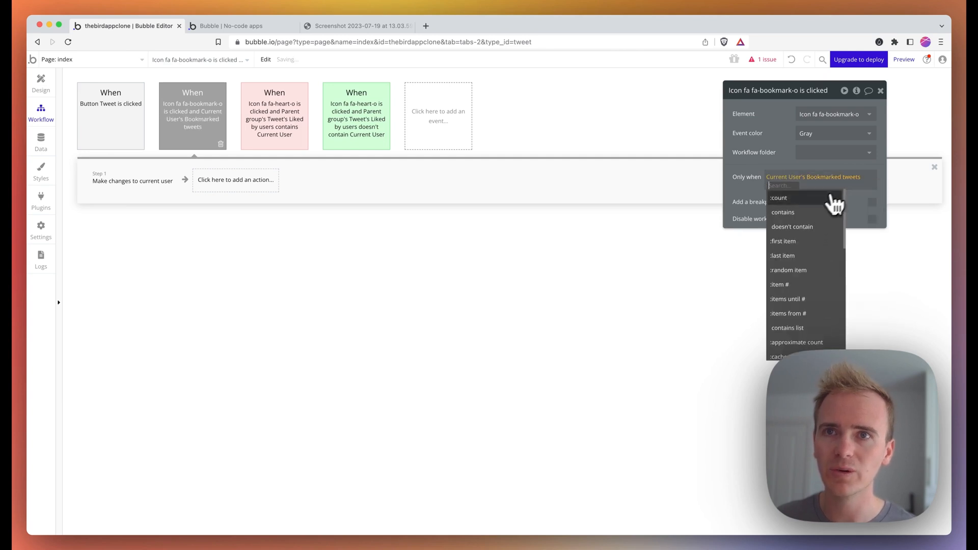
pyautogui.click(800, 227)
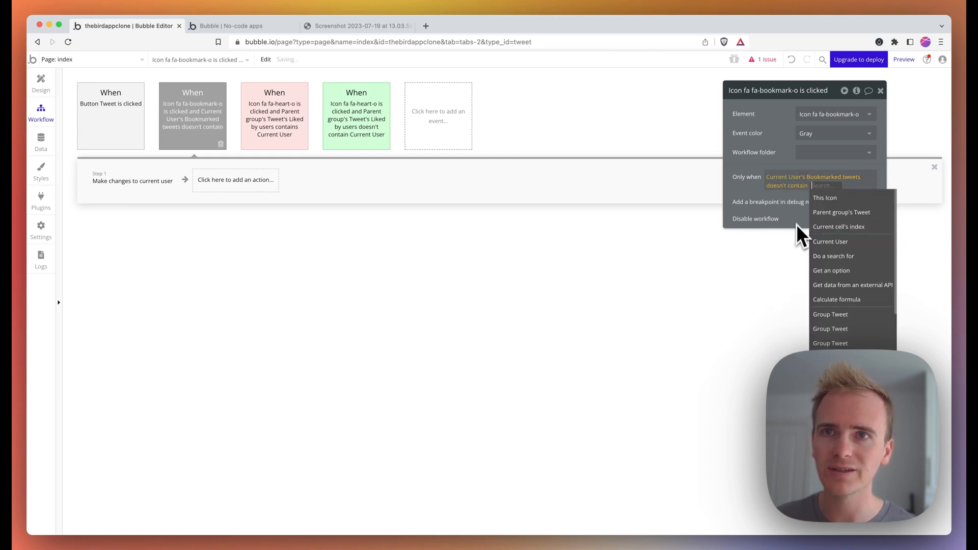
pyautogui.click(838, 213)
pyautogui.click(815, 133)
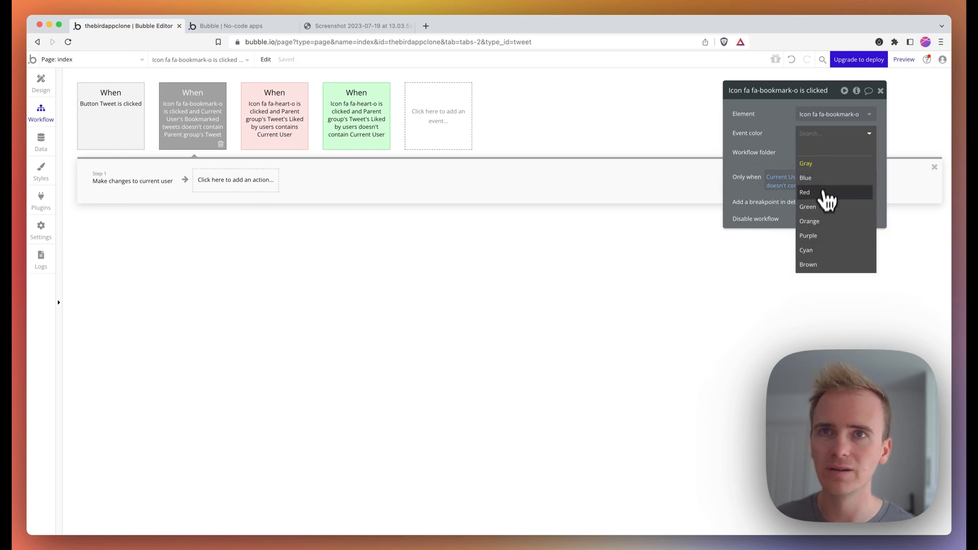
pyautogui.click(821, 211)
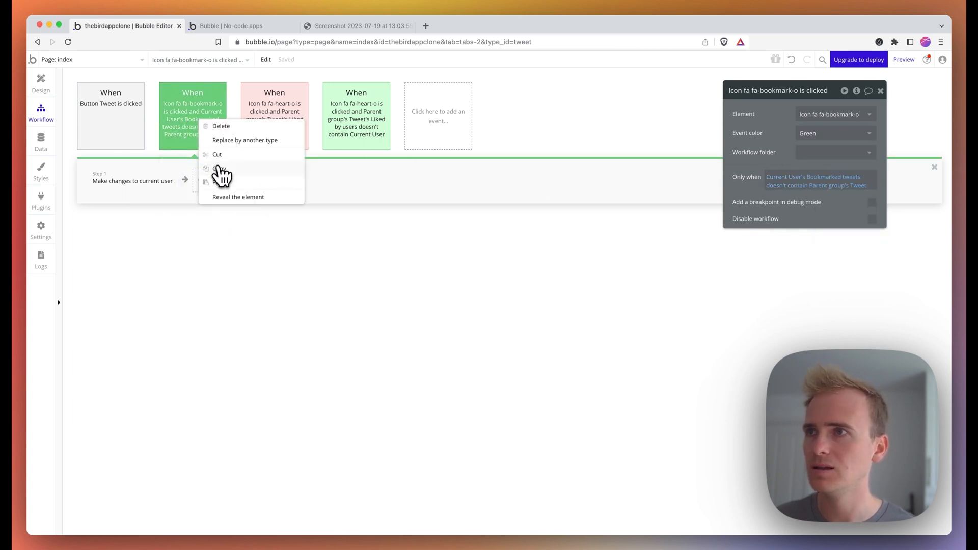
# - Duplicate the event as a red one that runs on 'contains' and removes the tweet from Bookmarked tweets
pyautogui.click(219, 168)
pyautogui.rightClick(198, 130)
pyautogui.click(228, 193)
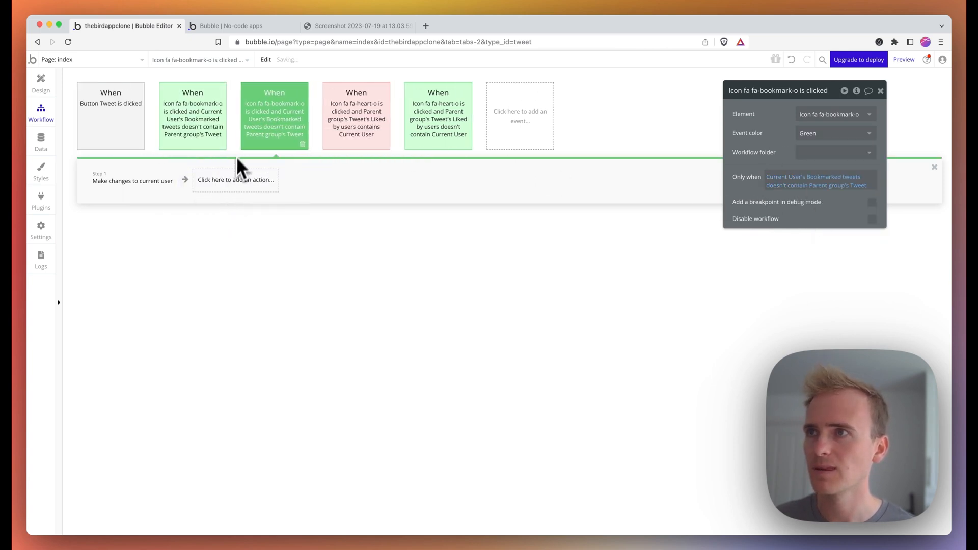
pyautogui.click(816, 133)
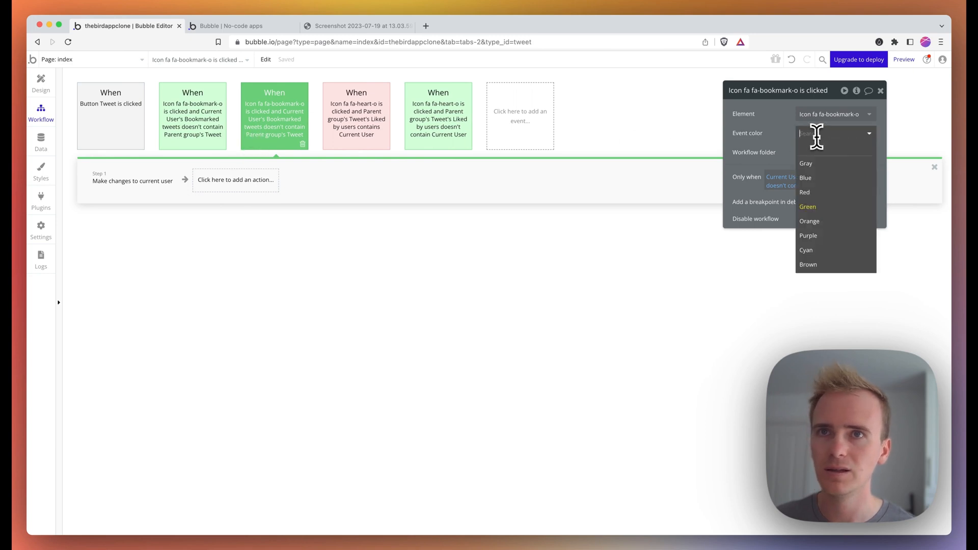
pyautogui.click(811, 193)
pyautogui.click(788, 186)
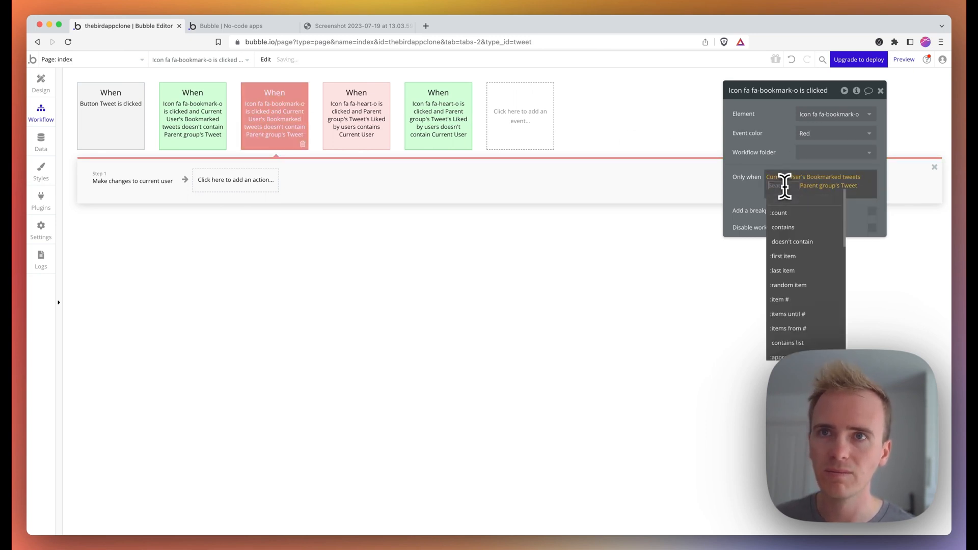
pyautogui.click(797, 227)
pyautogui.click(151, 186)
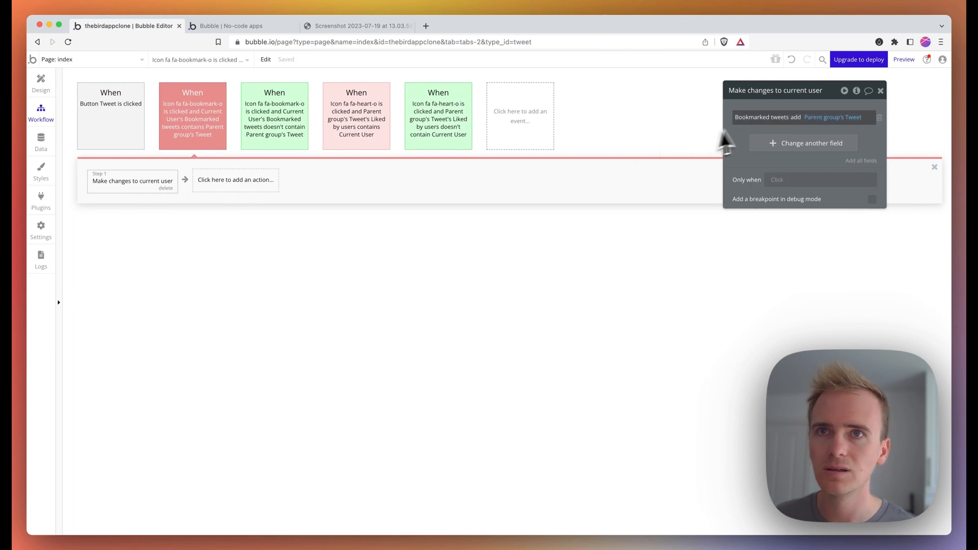
pyautogui.click(793, 120)
pyautogui.click(811, 148)
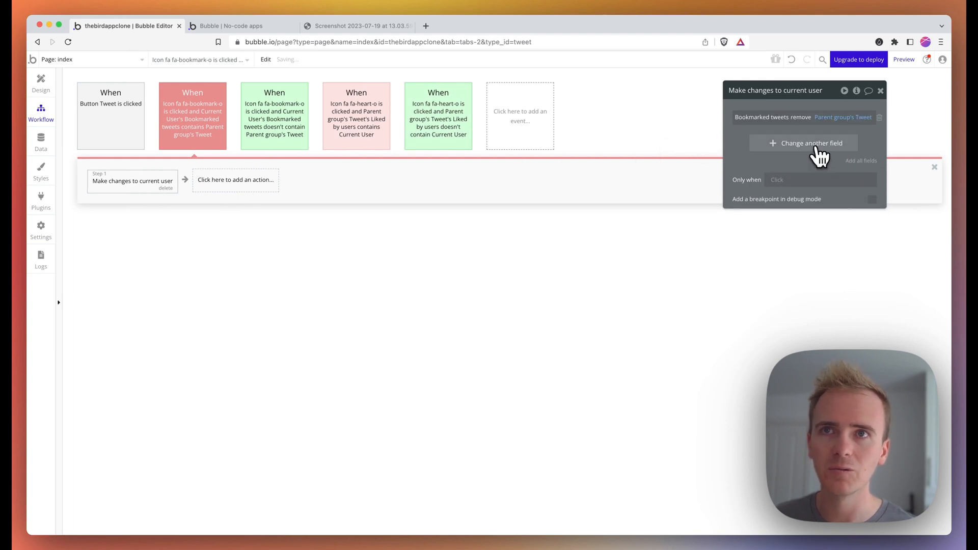
# - Add a bookmark-icon condition: Current User's Bookmarked tweets contains Parent group's Tweet
pyautogui.click(41, 84)
pyautogui.click(838, 114)
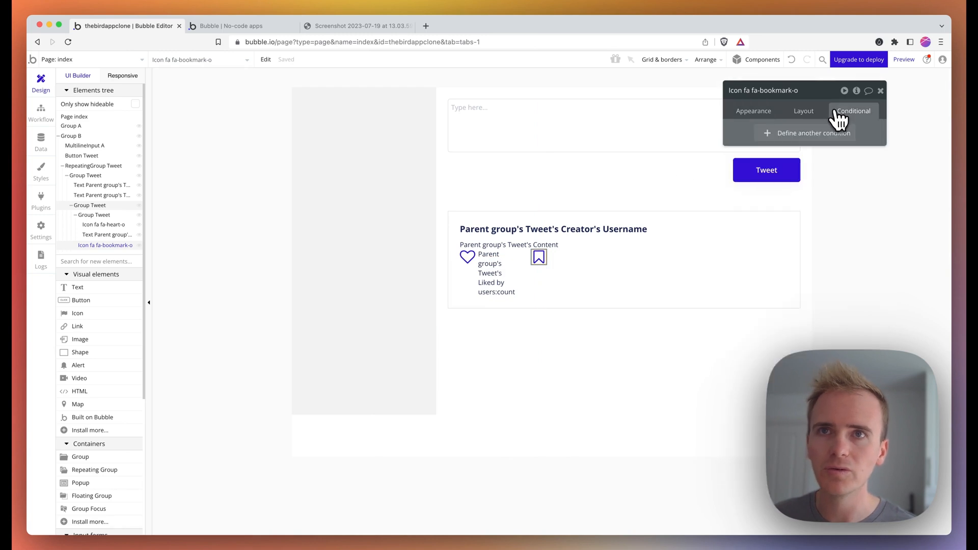
pyautogui.click(814, 137)
pyautogui.click(767, 140)
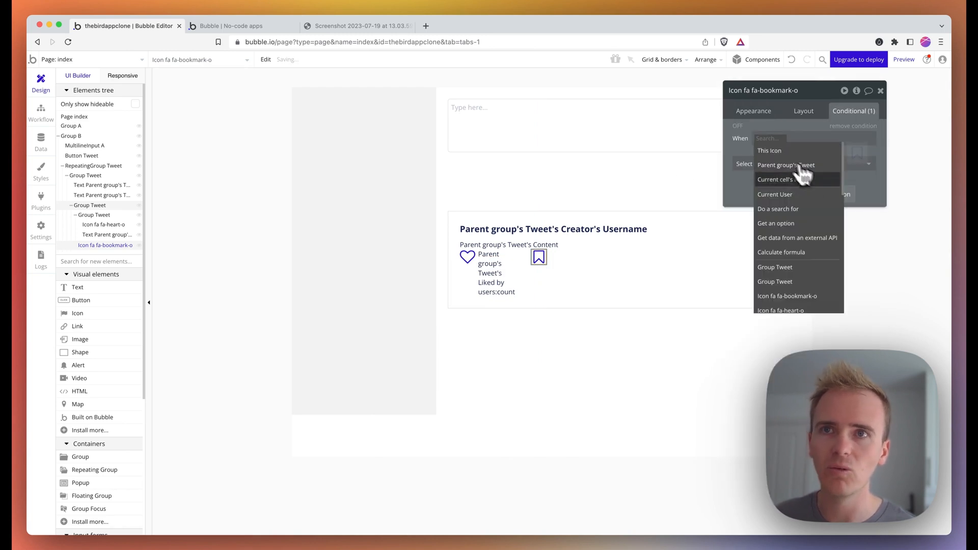
pyautogui.click(804, 194)
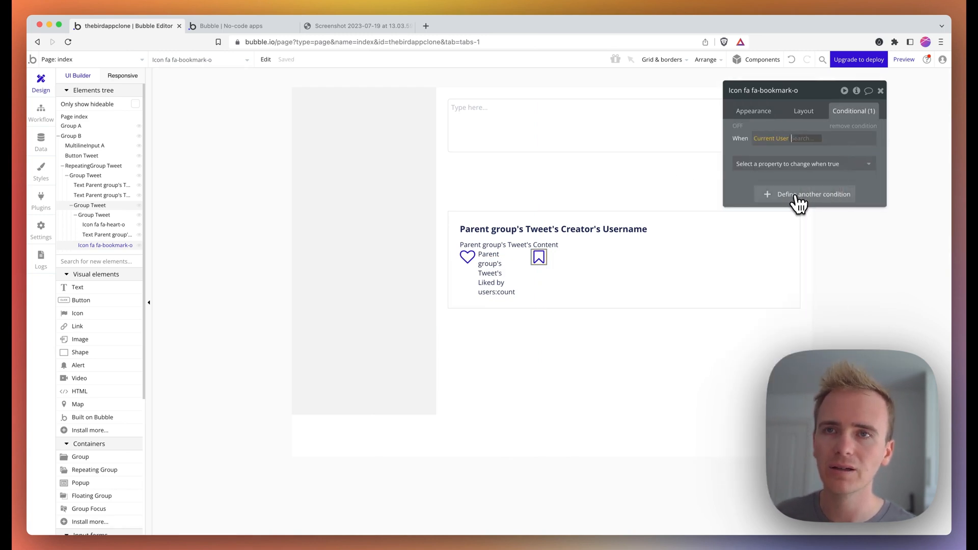
pyautogui.click(823, 152)
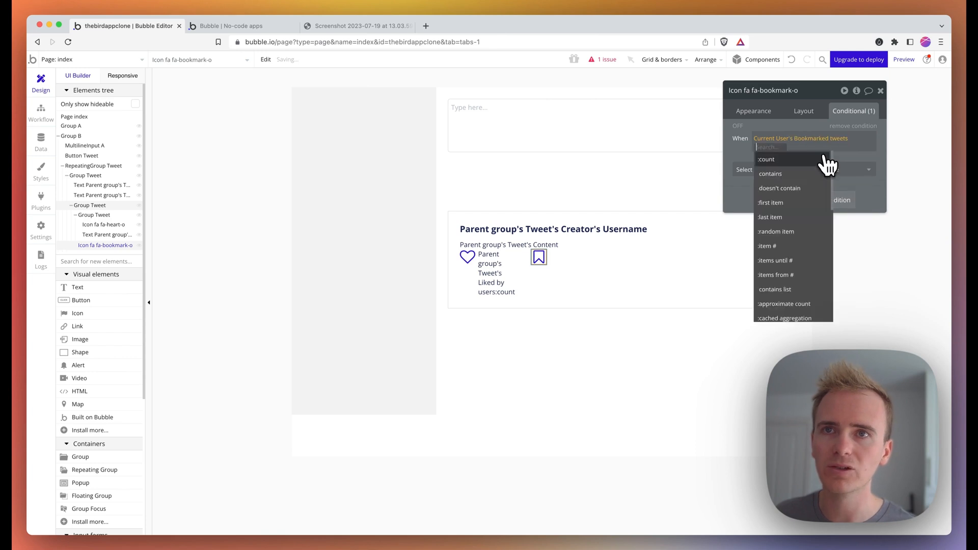
pyautogui.click(796, 185)
pyautogui.click(796, 176)
# - When the condition holds, switch the icon to the filled bookmark, then launch the preview
pyautogui.click(785, 170)
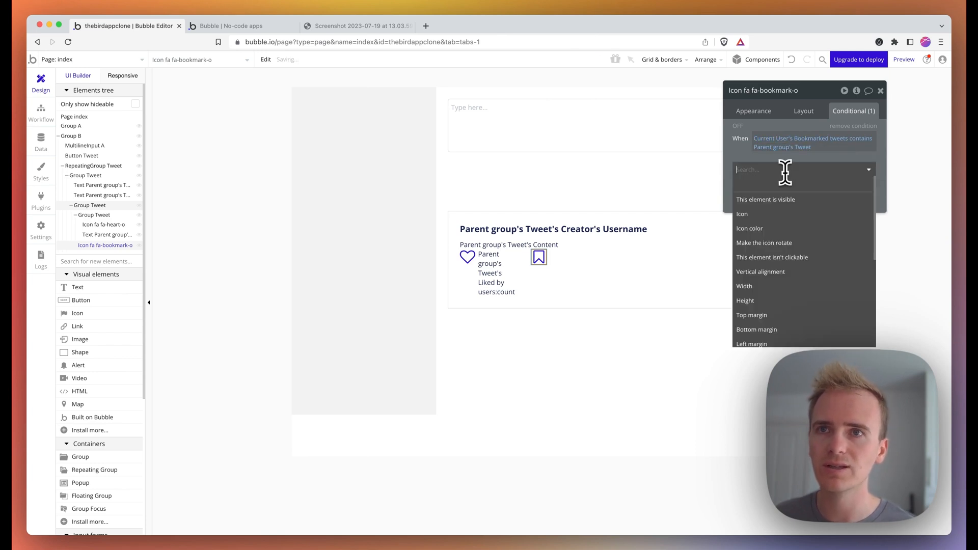
pyautogui.click(782, 214)
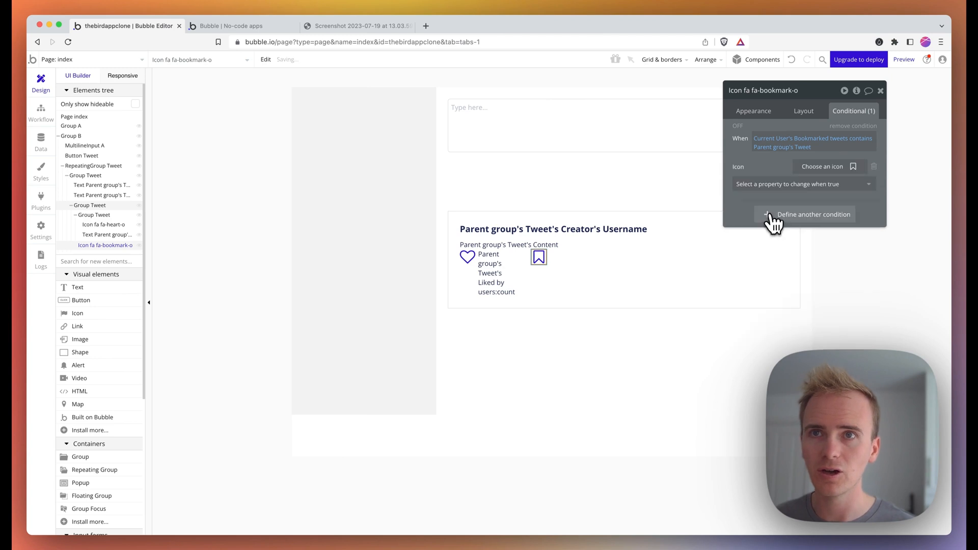
pyautogui.click(812, 170)
pyautogui.write('book')
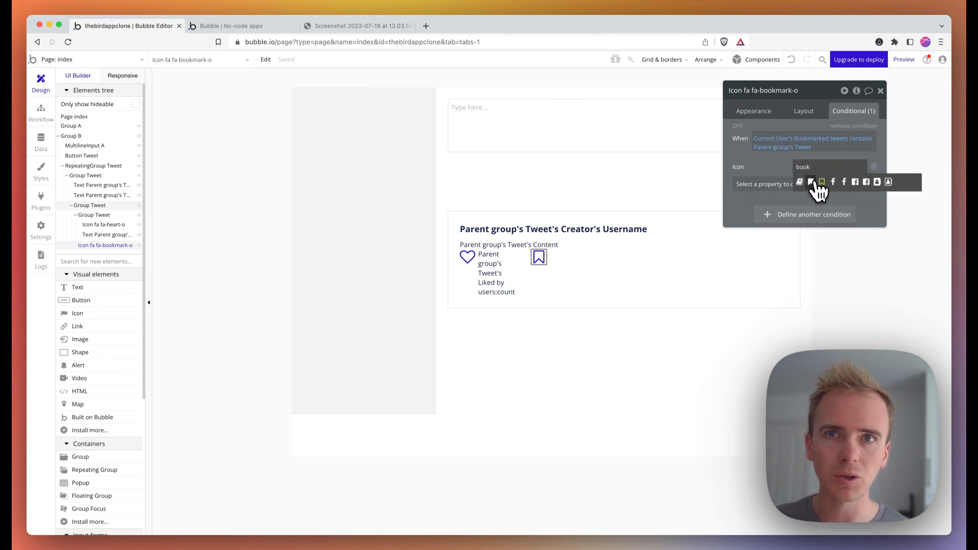
pyautogui.click(814, 183)
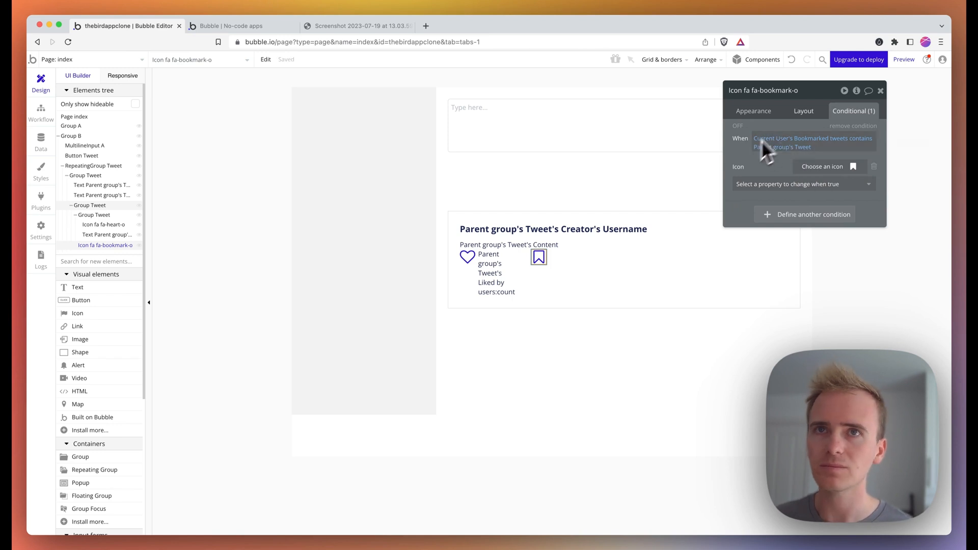
pyautogui.click(904, 60)
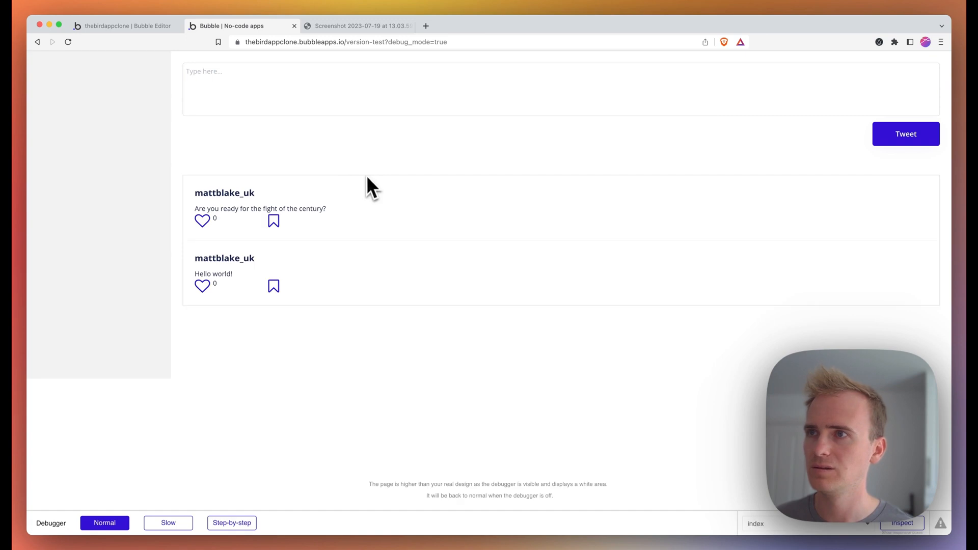
# - Bookmark then unbookmark the first tweet in the preview, then go back to the editor's page list
pyautogui.click(274, 222)
pyautogui.click(274, 223)
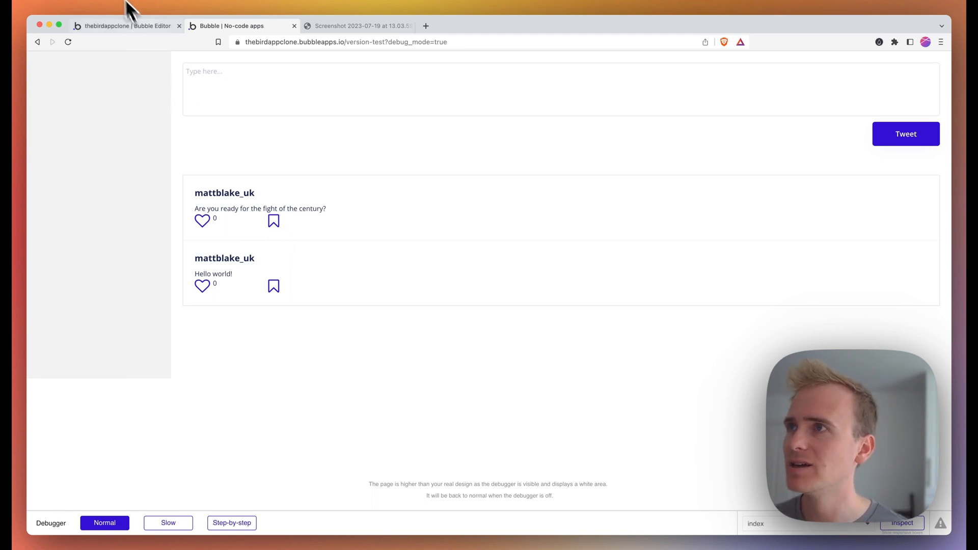
pyautogui.click(133, 26)
pyautogui.click(124, 60)
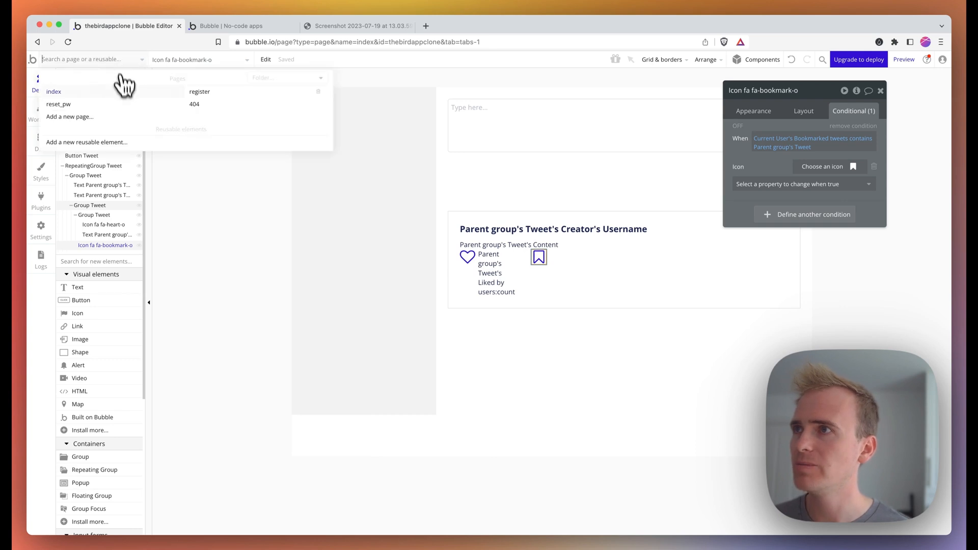
# - Create a new page named bookmarks cloned from index
pyautogui.click(115, 118)
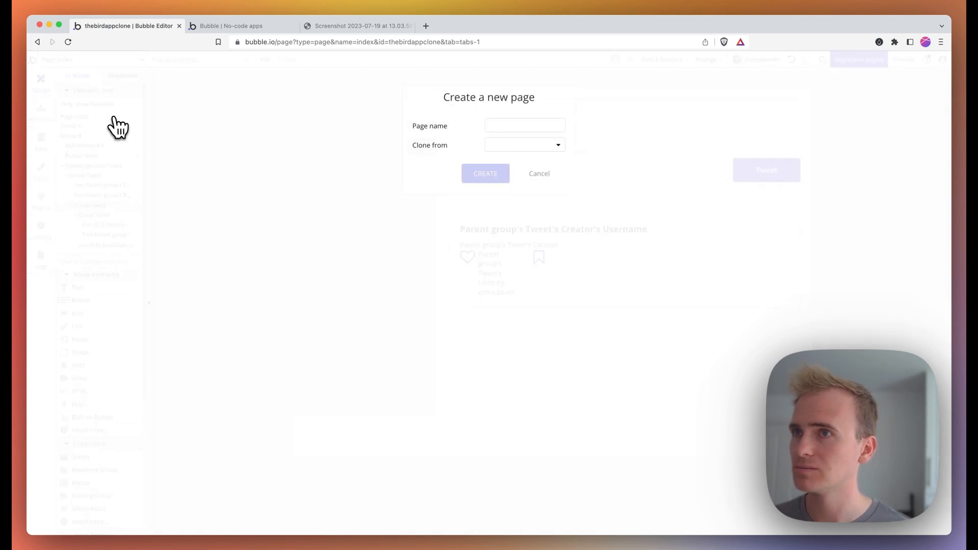
pyautogui.click(507, 145)
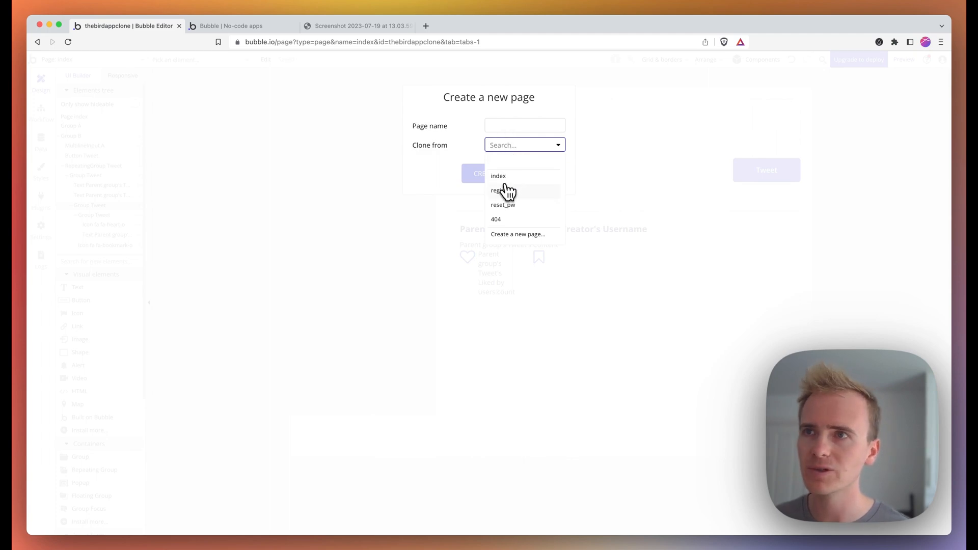
pyautogui.click(503, 190)
pyautogui.click(502, 147)
pyautogui.click(502, 177)
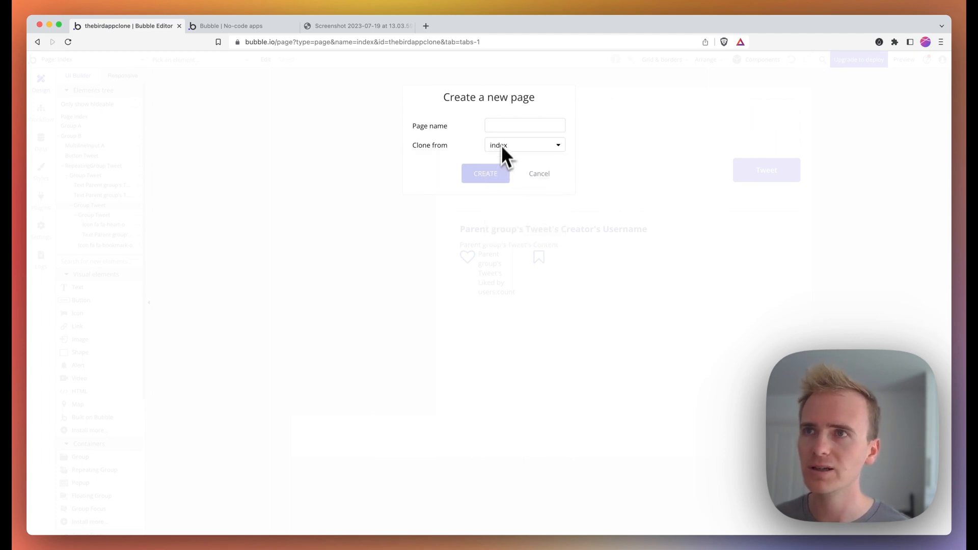
pyautogui.click(503, 125)
pyautogui.write('bookmarks')
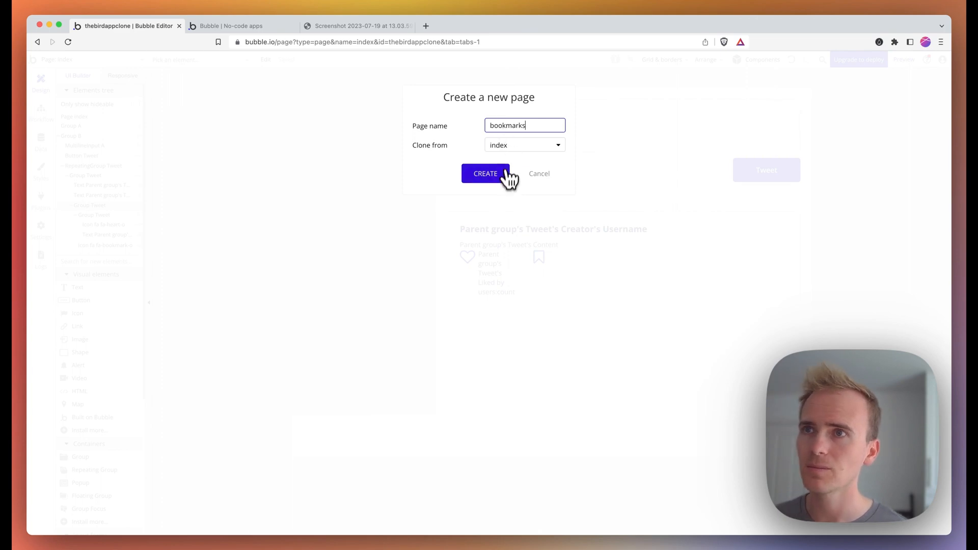
pyautogui.click(508, 173)
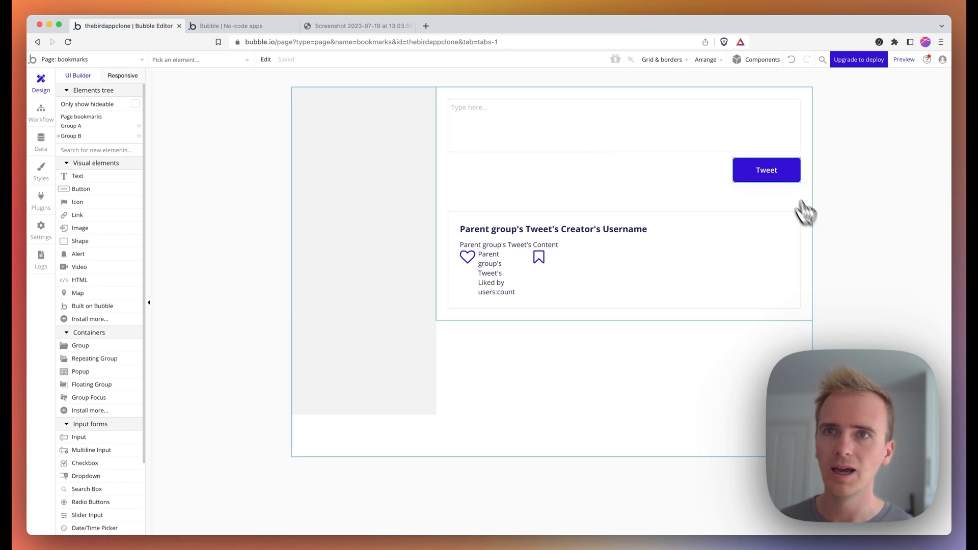
# - Delete the Tweet button and tweet input, move the tweet card under Group B, and select RepeatingGroup Tweet
pyautogui.doubleClick(774, 174)
pyautogui.press('Delete')
pyautogui.doubleClick(780, 124)
pyautogui.press('Delete')
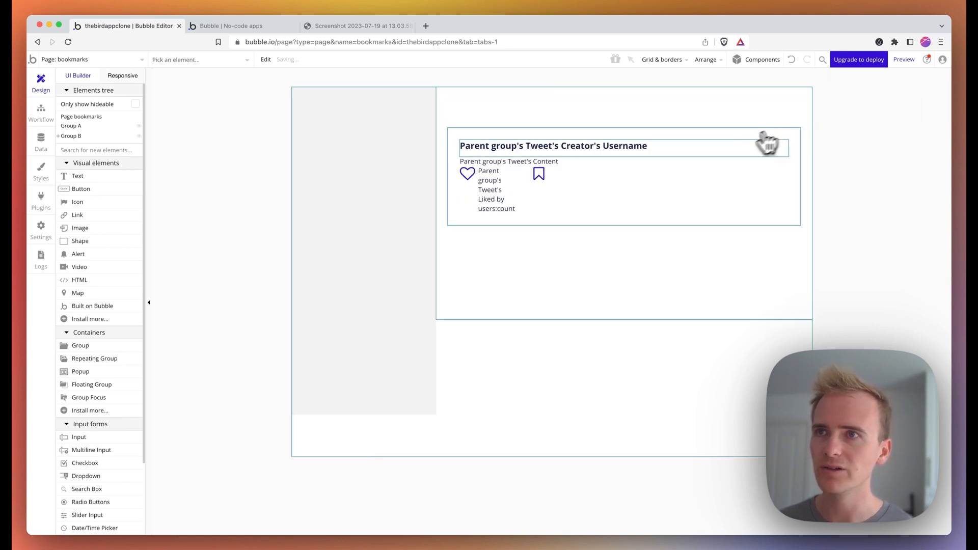
pyautogui.doubleClick(723, 223)
pyautogui.moveTo(723, 222); pyautogui.dragTo(62, 142)
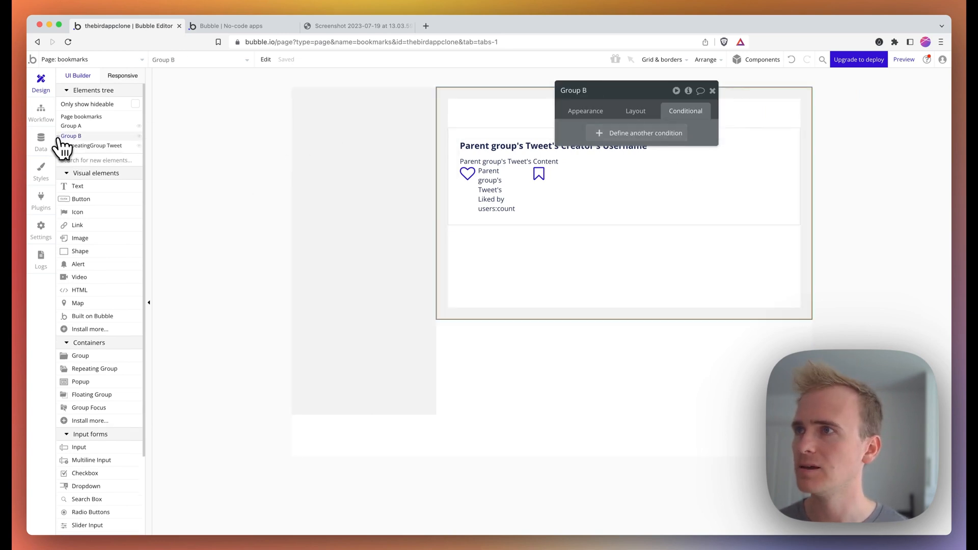
pyautogui.click(65, 146)
# - Set RepeatingGroup Tweet's top margin to 0
pyautogui.click(586, 111)
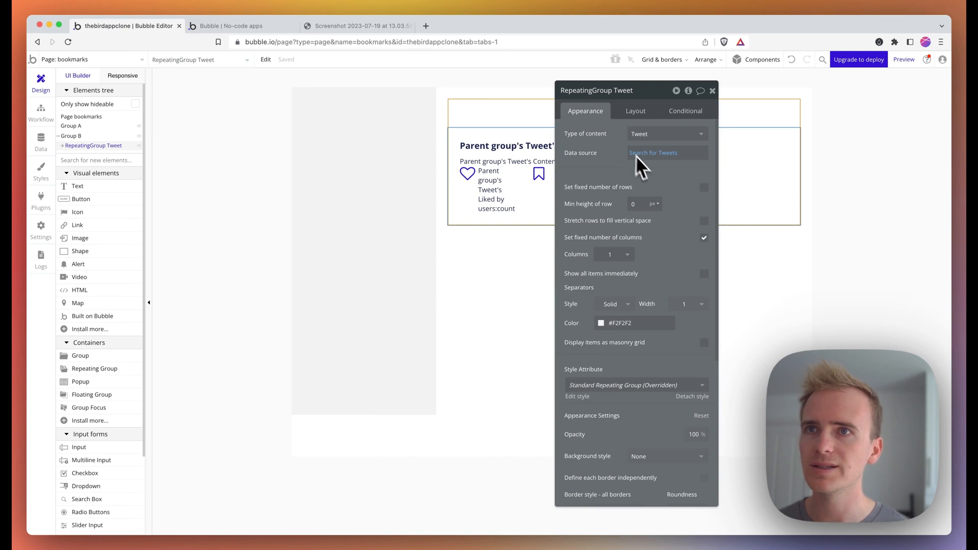
pyautogui.click(643, 113)
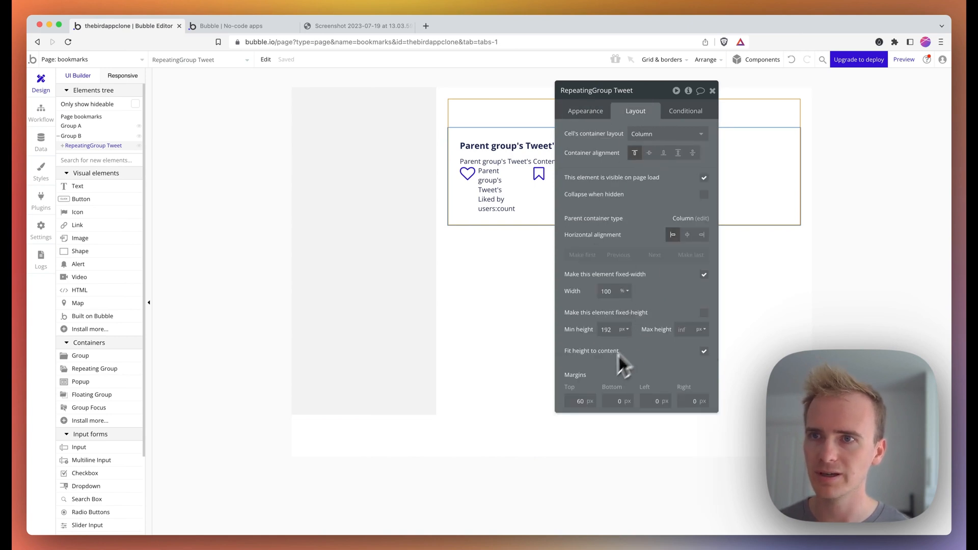
pyautogui.write('0')
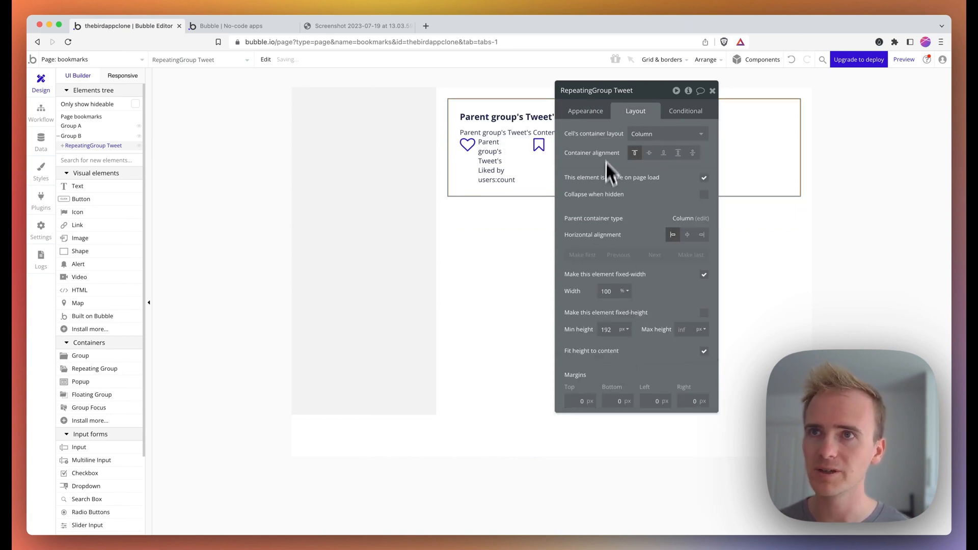
pyautogui.click(611, 118)
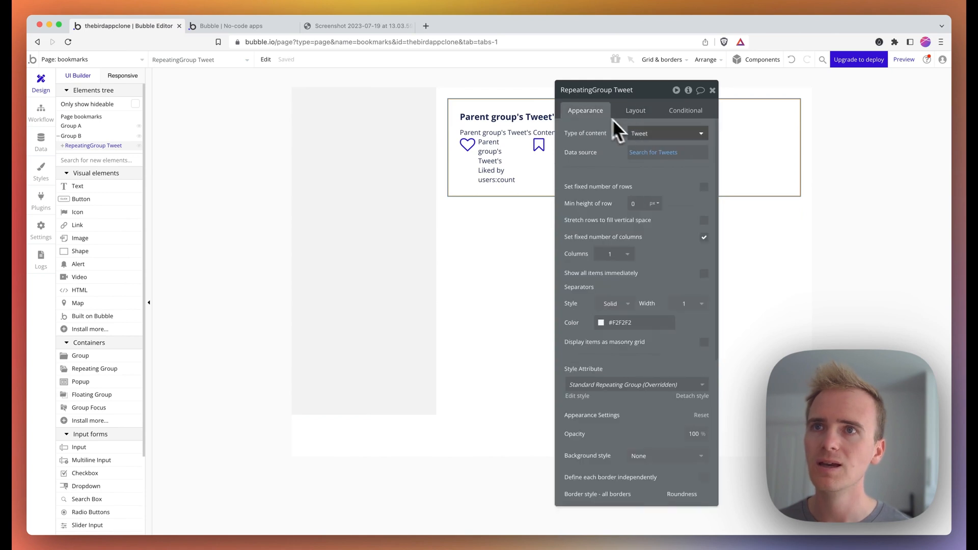
# - Replace the list's Search for Tweets data source with Current User's Bookmarked tweets
pyautogui.click(651, 152)
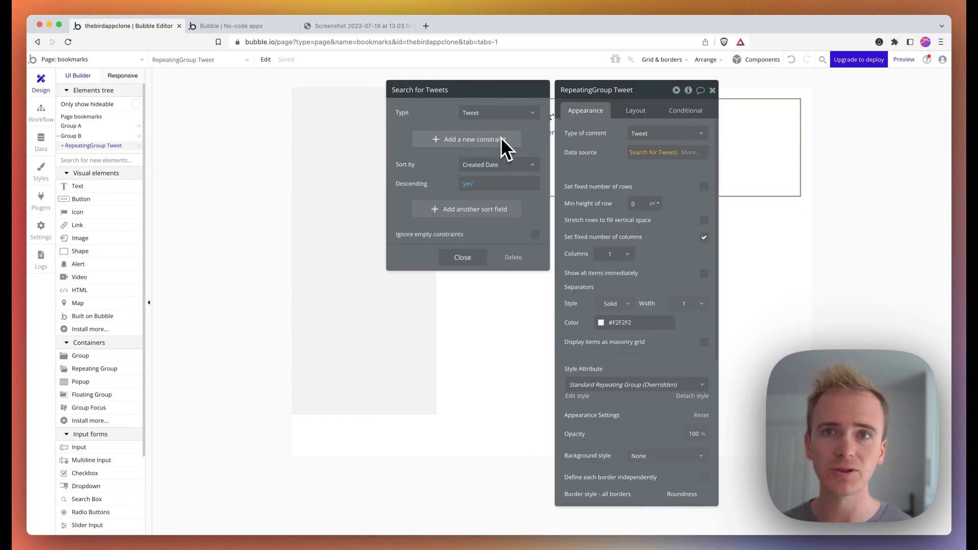
pyautogui.rightClick(655, 152)
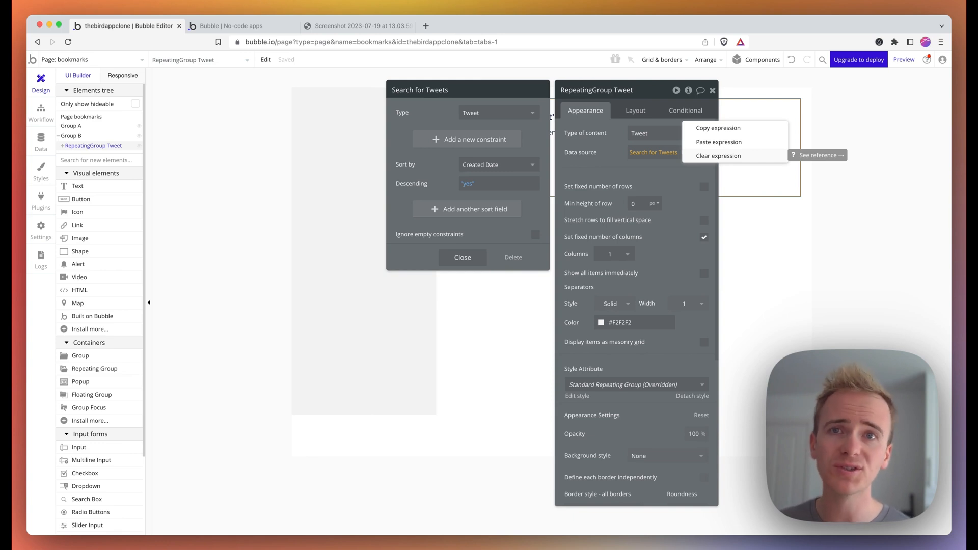
pyautogui.click(714, 156)
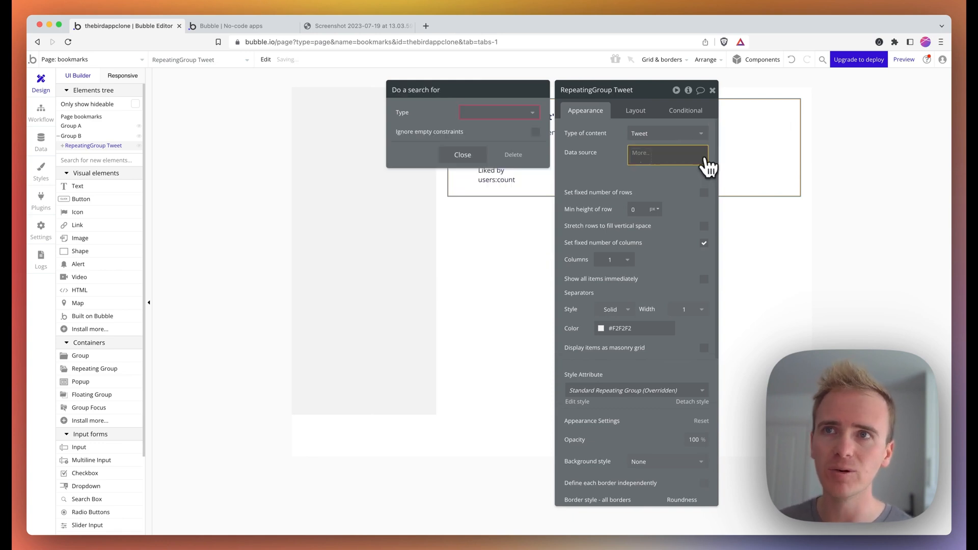
pyautogui.click(633, 152)
pyautogui.click(636, 153)
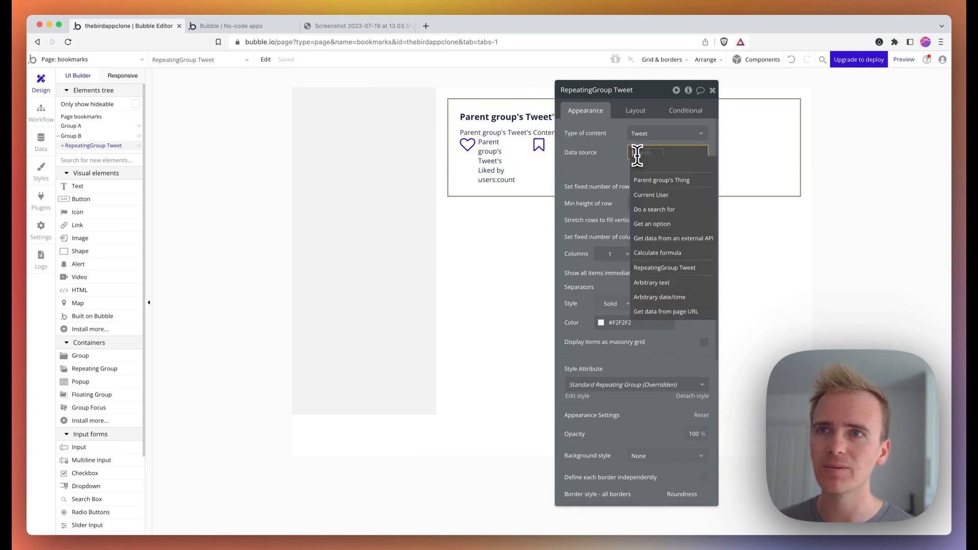
pyautogui.click(646, 182)
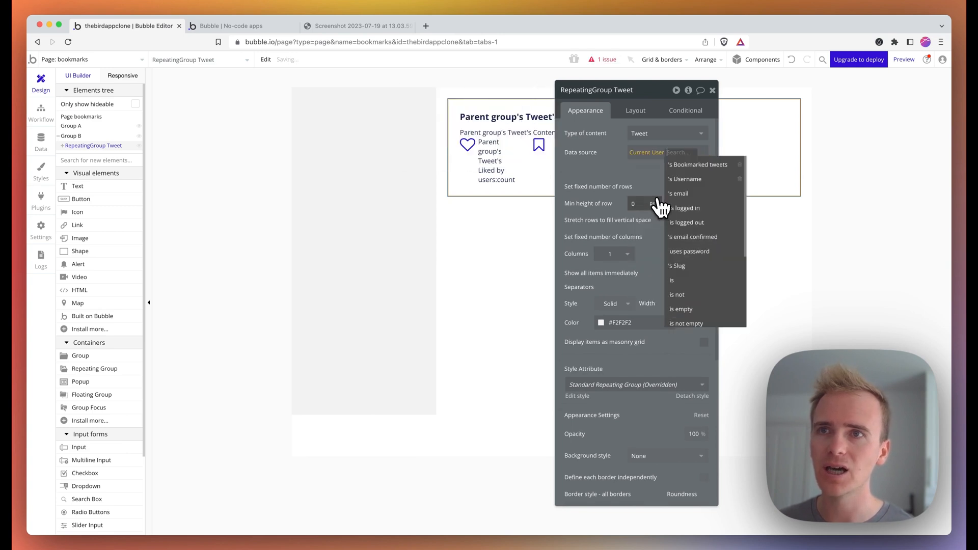
pyautogui.click(707, 165)
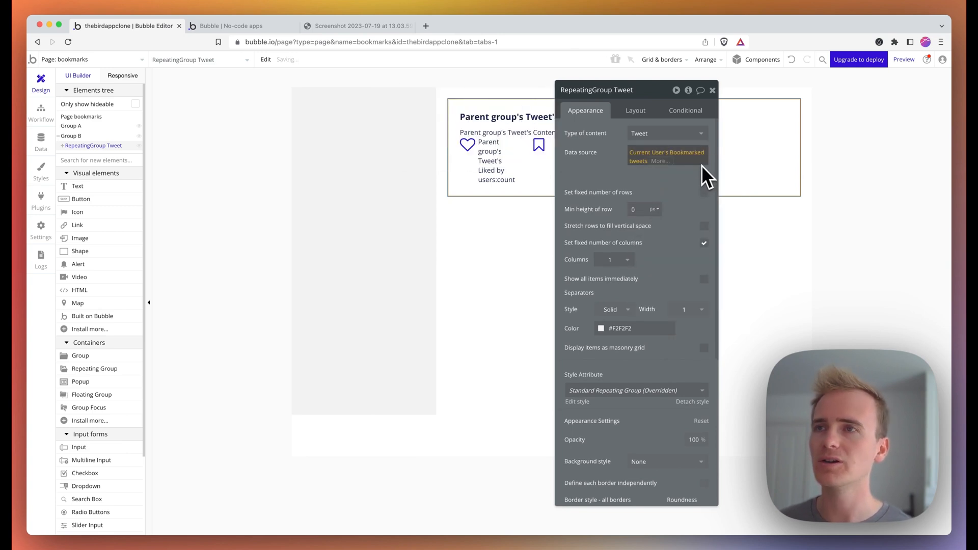
pyautogui.click(133, 61)
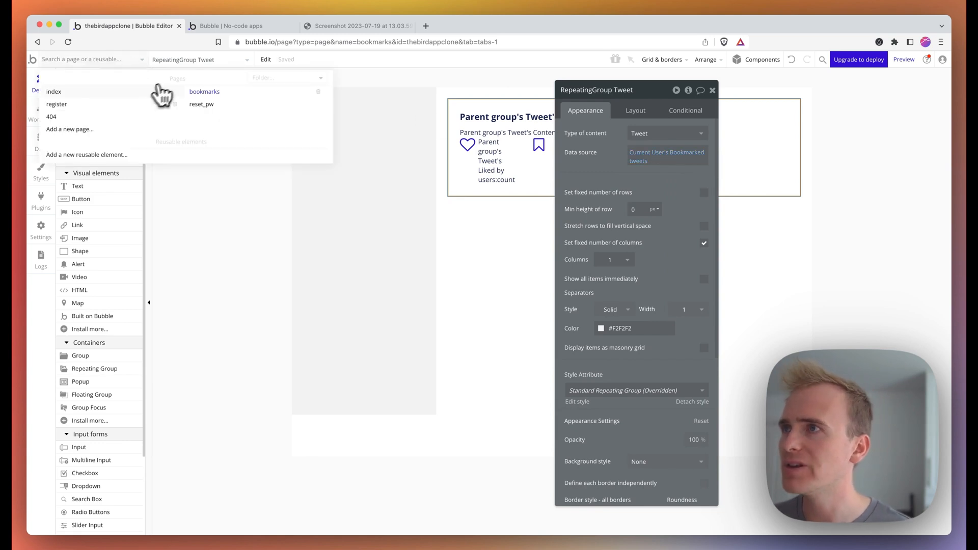
# - On the index page, select Group A and start filling its Layout padding fields
pyautogui.click(127, 94)
pyautogui.click(292, 127)
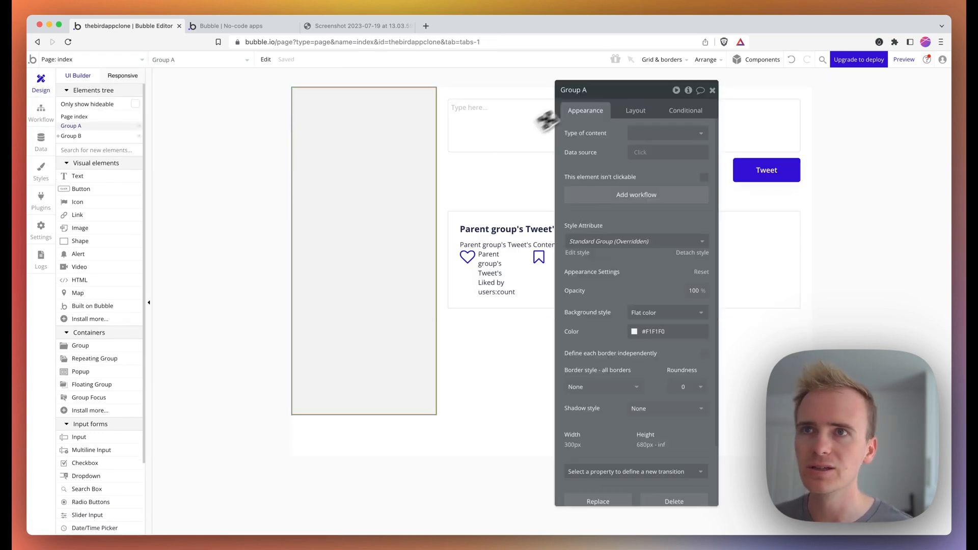
pyautogui.click(635, 110)
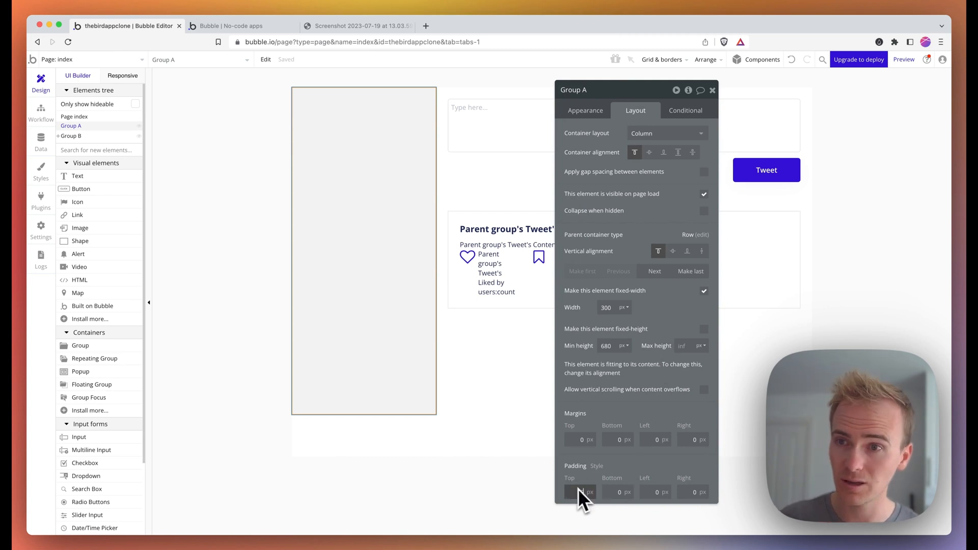
pyautogui.write('96')
pyautogui.click(617, 493)
pyautogui.write('96')
pyautogui.click(653, 493)
pyautogui.write('96')
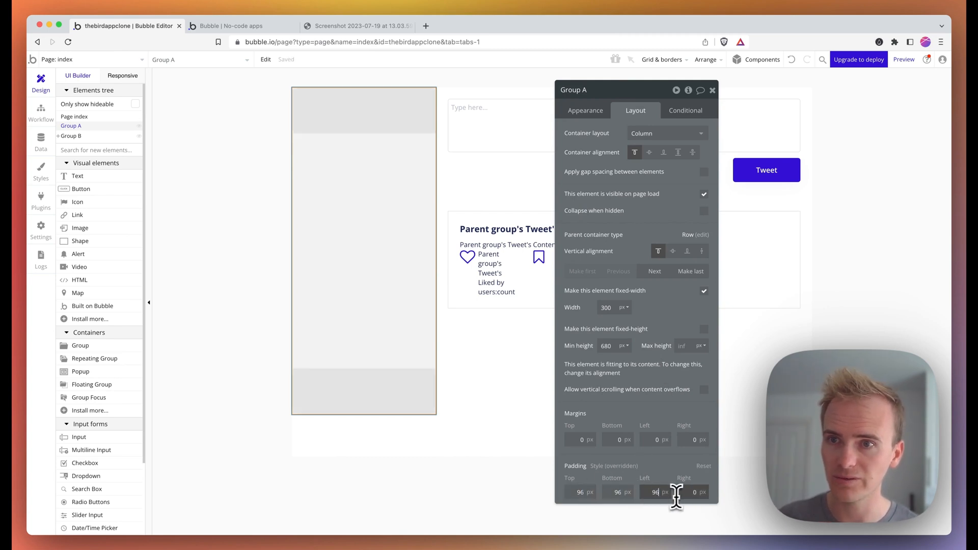
pyautogui.click(684, 492)
pyautogui.write('96')
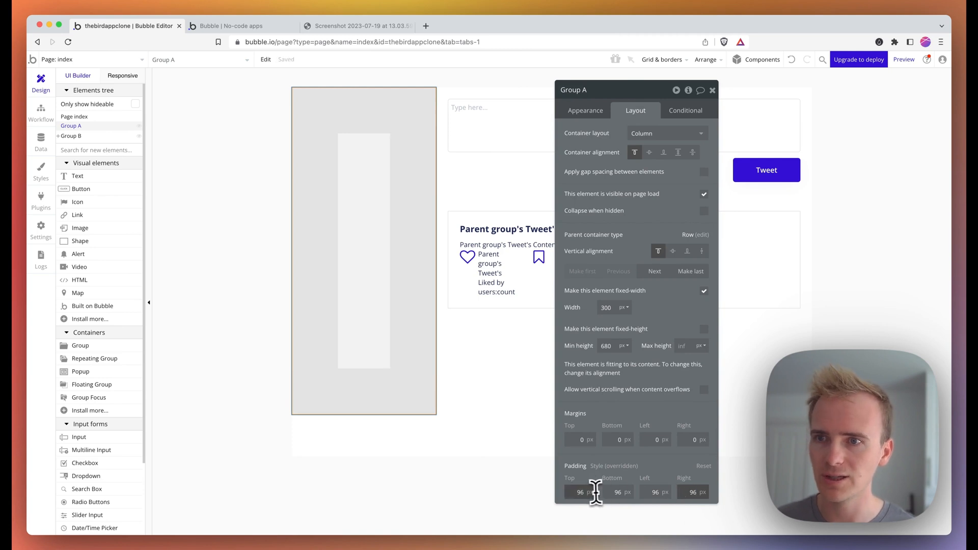
# - Set all of Group A's padding values to 30
pyautogui.click(576, 493)
pyautogui.click(617, 493)
pyautogui.write('30')
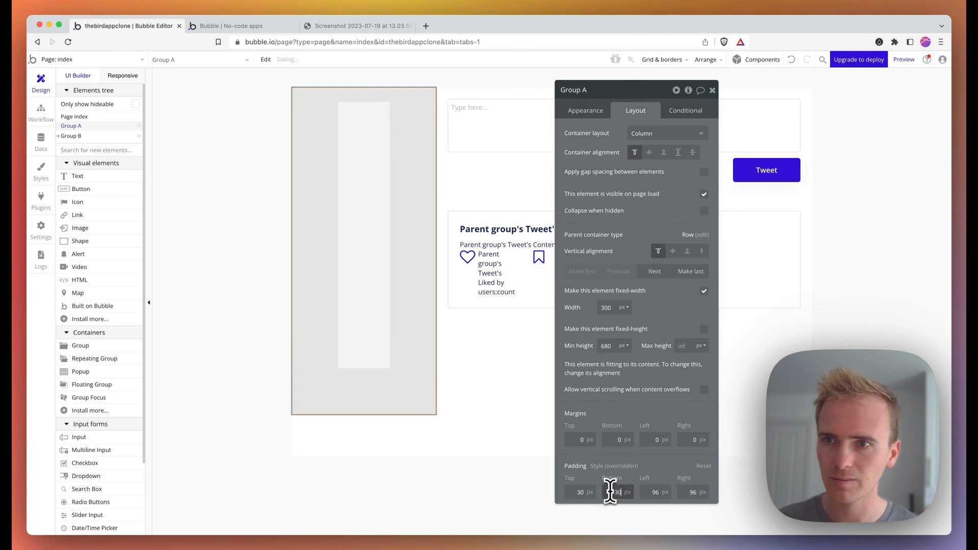
pyautogui.click(654, 492)
pyautogui.write('30')
pyautogui.click(686, 492)
pyautogui.write('30')
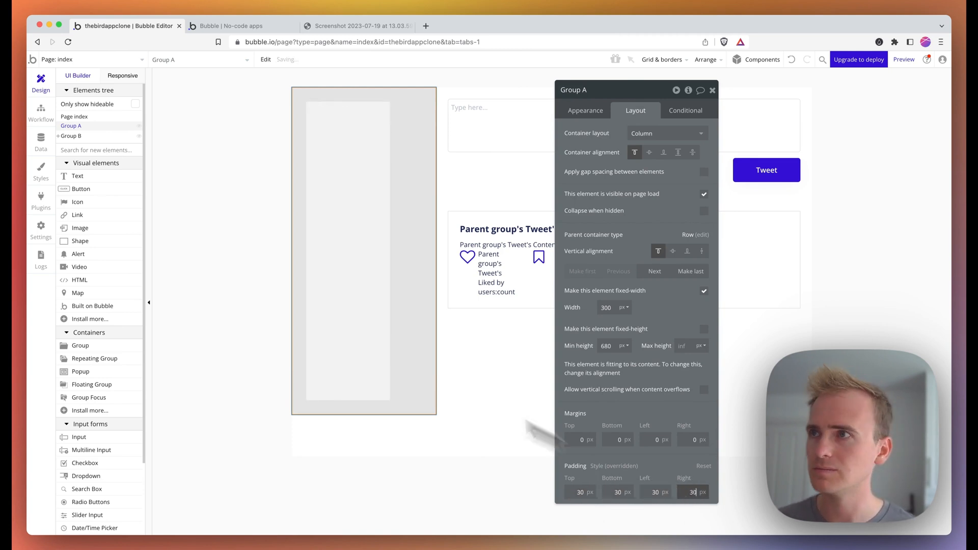
pyautogui.click(108, 152)
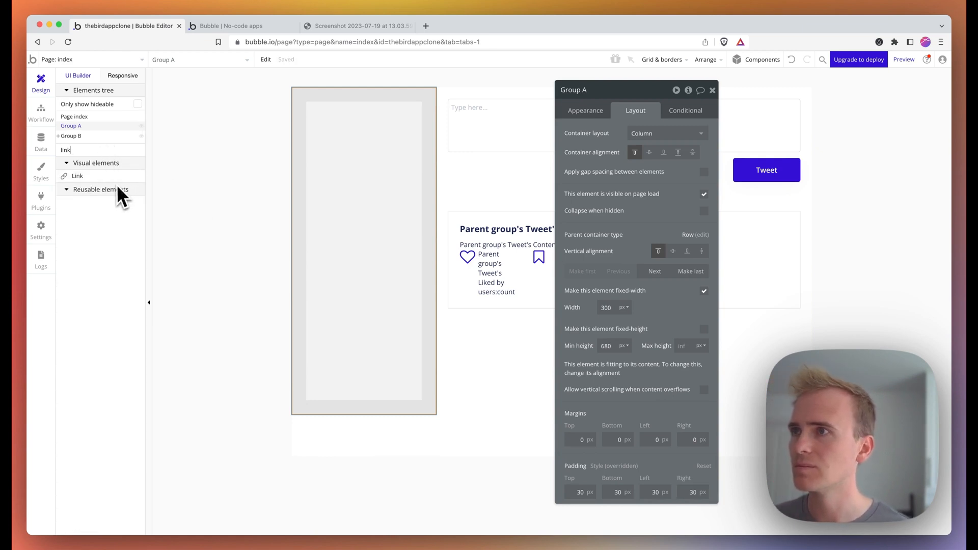
# - Draw a Link element inside Group A and set its text to Home
pyautogui.click(102, 176)
pyautogui.moveTo(314, 106); pyautogui.dragTo(381, 130)
pyautogui.click(342, 26)
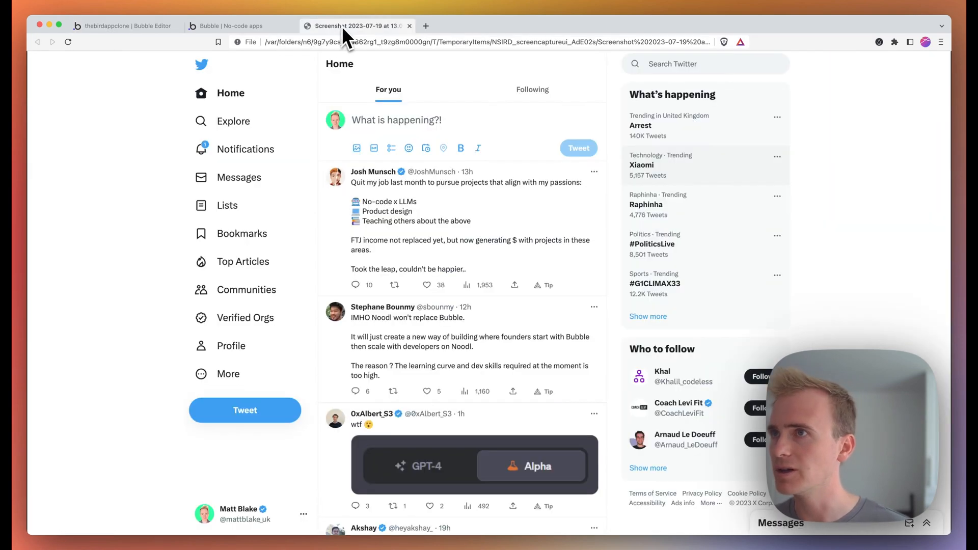
pyautogui.click(161, 26)
pyautogui.tripleClick(602, 152)
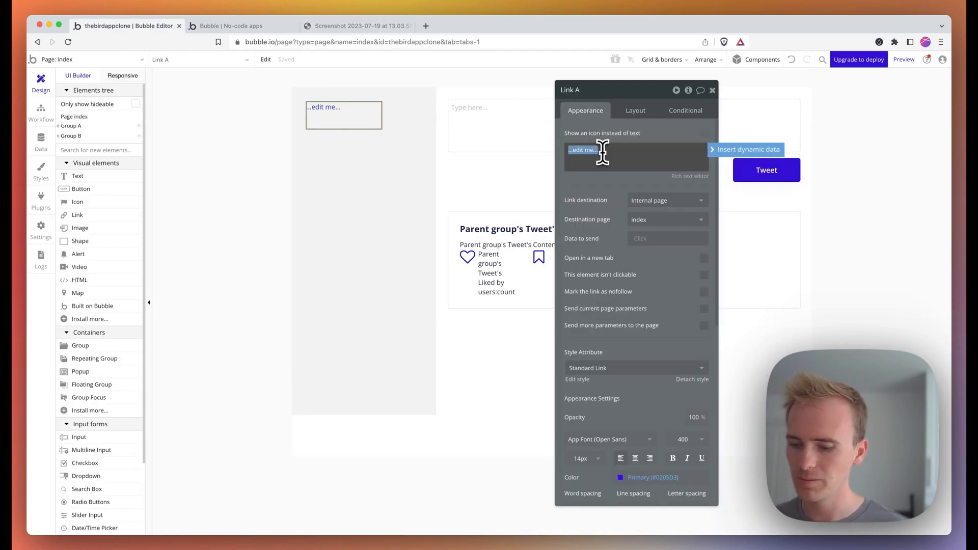
pyautogui.write('Home')
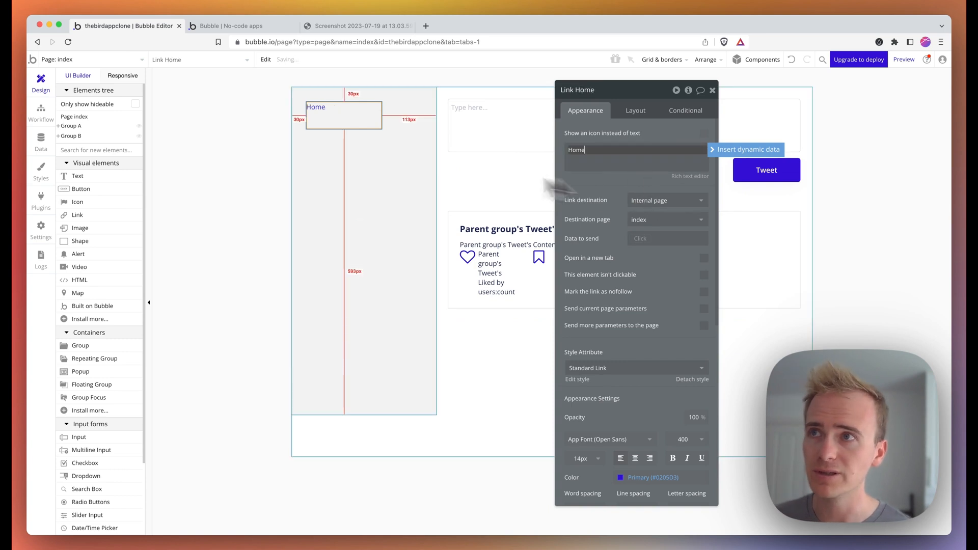
# - Paste a copy of the Home link into Group A, relabel it Bookmarks, and point it to the bookmarks page
pyautogui.rightClick(358, 124)
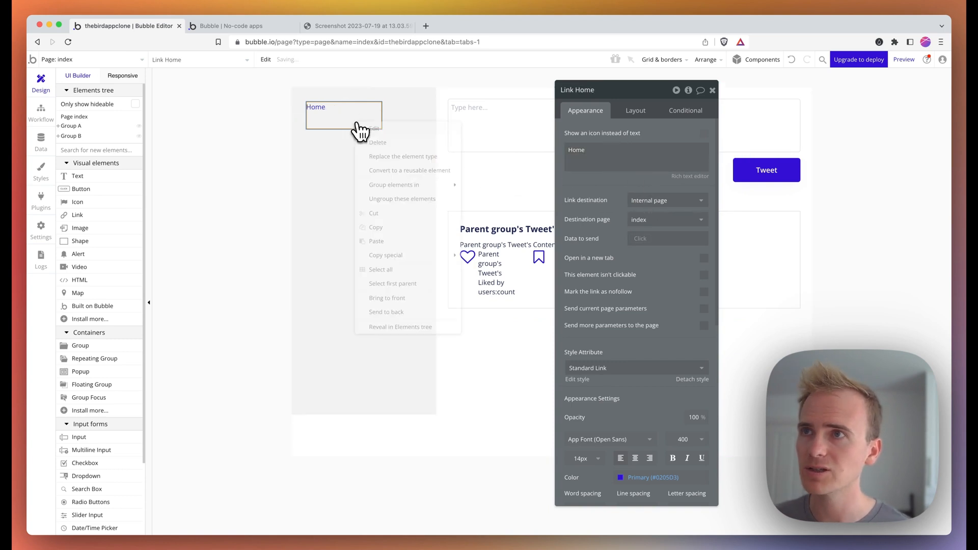
pyautogui.click(376, 227)
pyautogui.rightClick(350, 203)
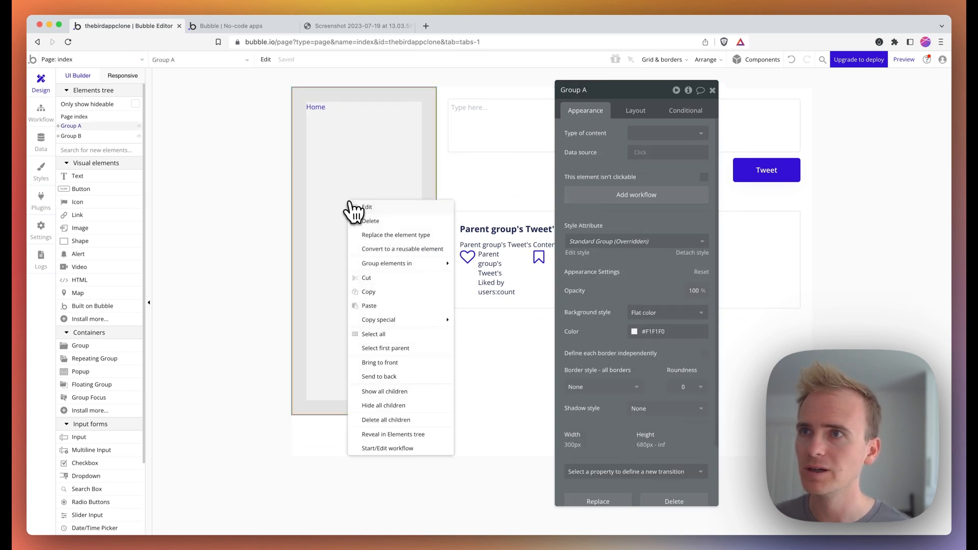
pyautogui.click(370, 306)
pyautogui.write('Bookmarks')
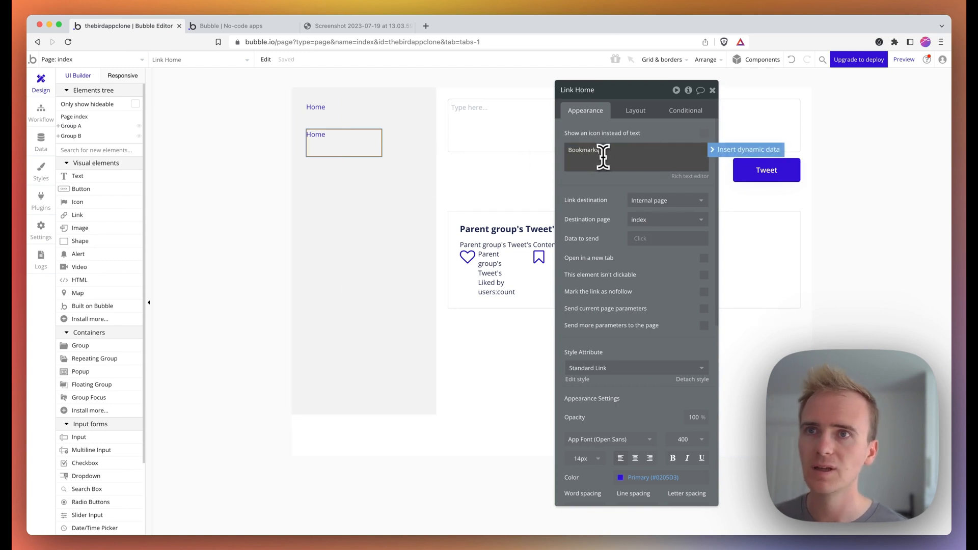
pyautogui.click(643, 220)
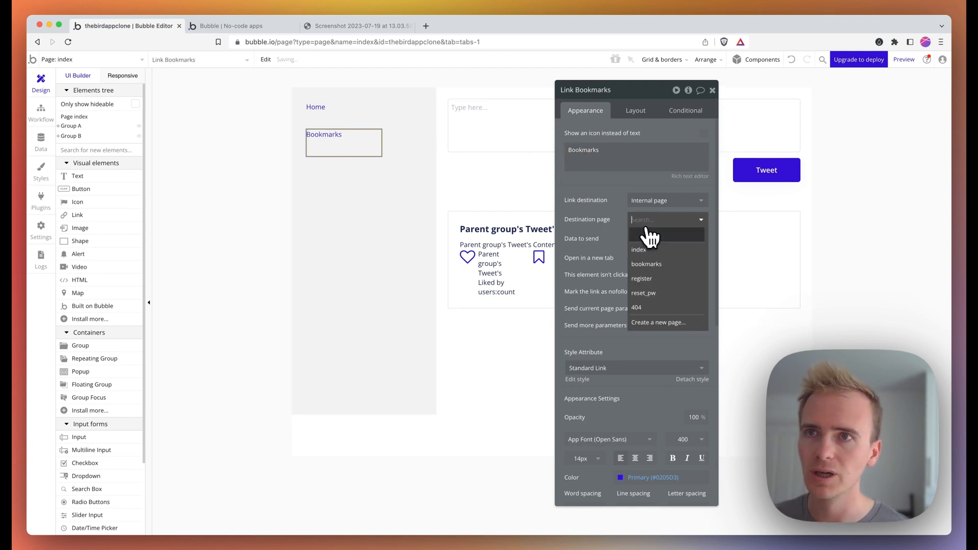
pyautogui.click(643, 258)
pyautogui.click(326, 222)
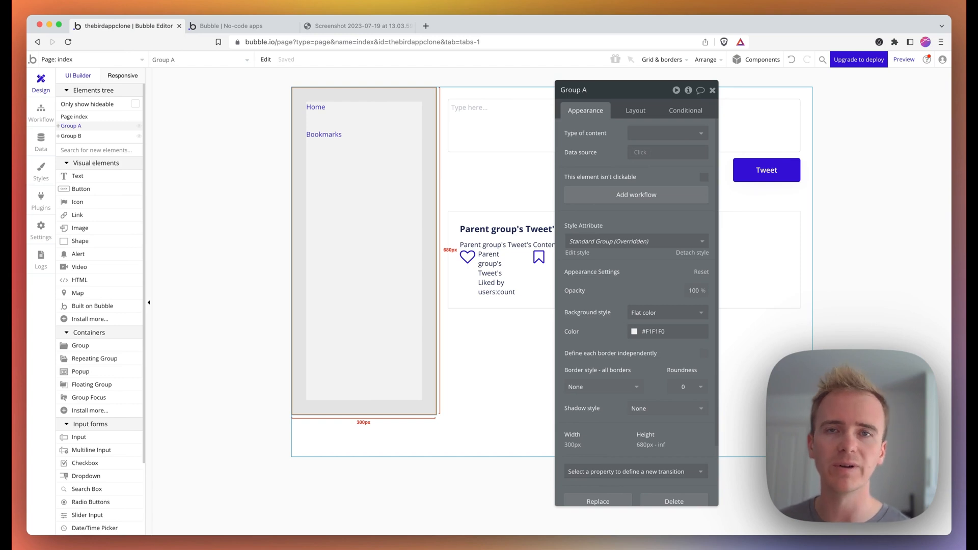
# - Convert Group A into a reusable element named Sidebar
pyautogui.rightClick(329, 218)
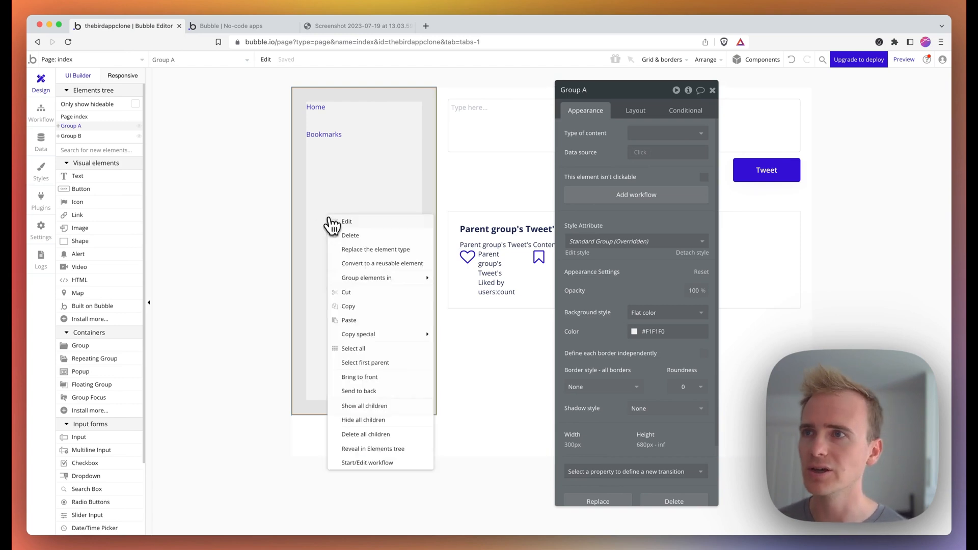
pyautogui.moveTo(388, 278)
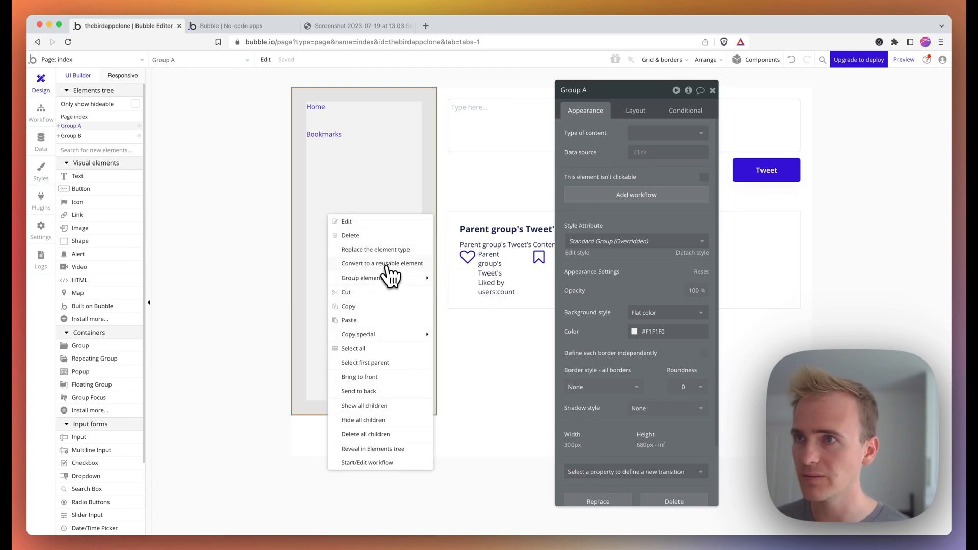
pyautogui.click(383, 264)
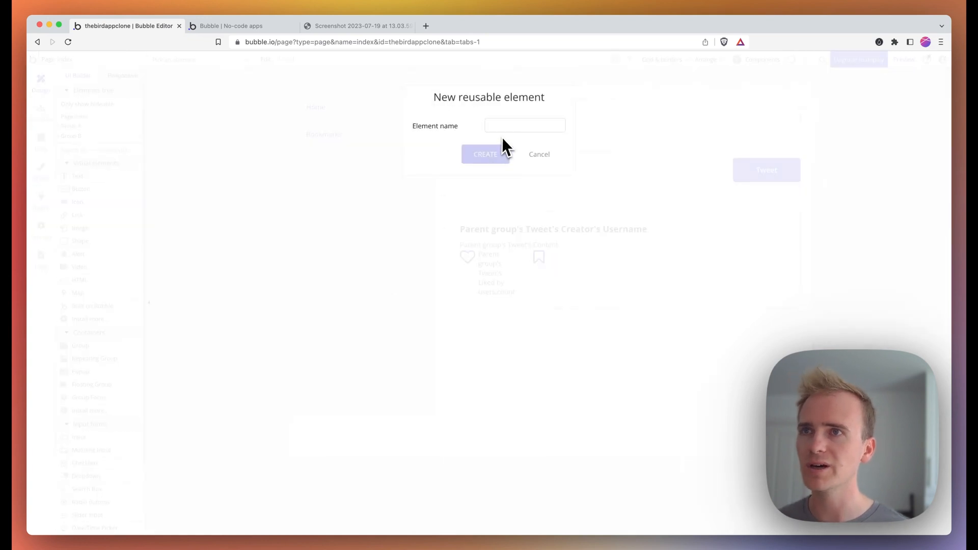
pyautogui.click(504, 128)
pyautogui.write('Sidebar')
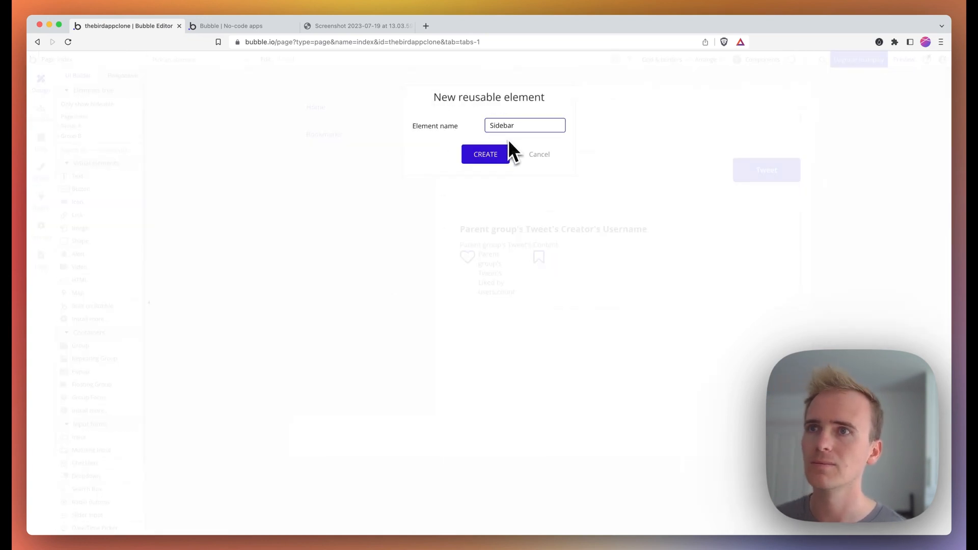
pyautogui.click(497, 156)
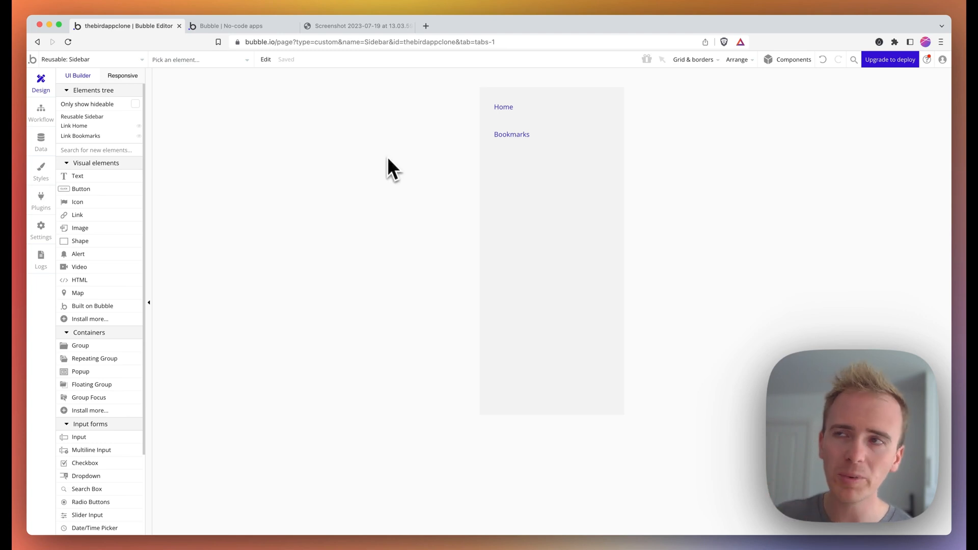
# - Return to the index page and select the Bookmarks link, Home link and sidebar group
pyautogui.click(95, 65)
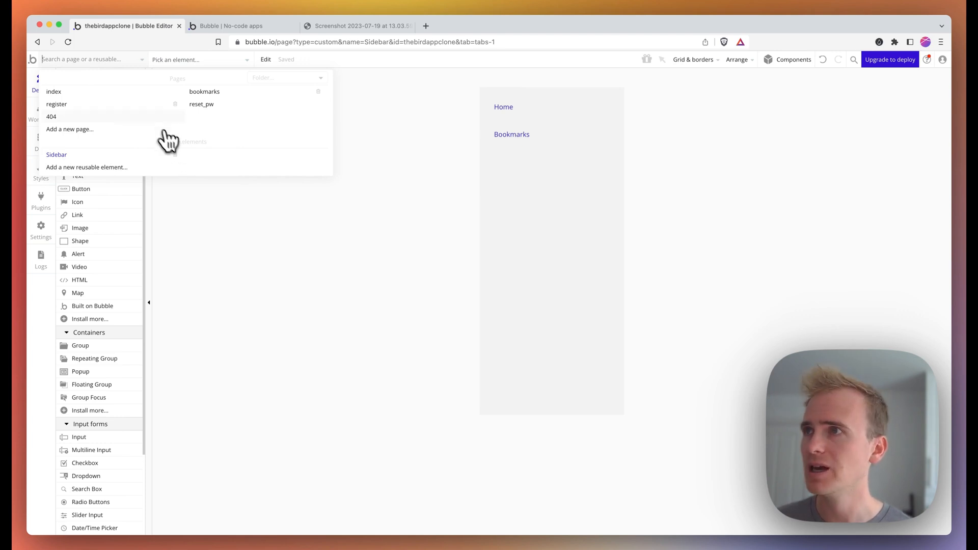
pyautogui.click(108, 94)
pyautogui.click(375, 151)
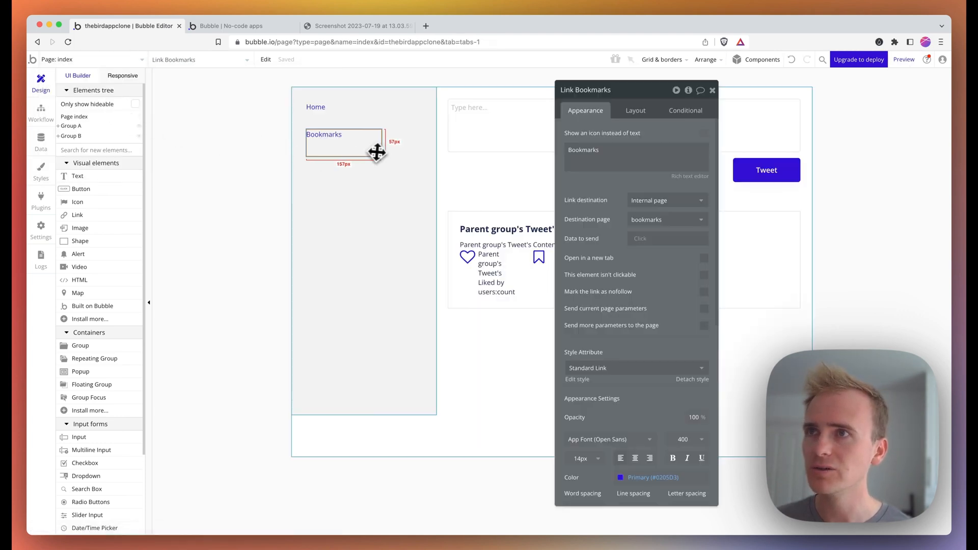
pyautogui.click(347, 123)
pyautogui.click(373, 166)
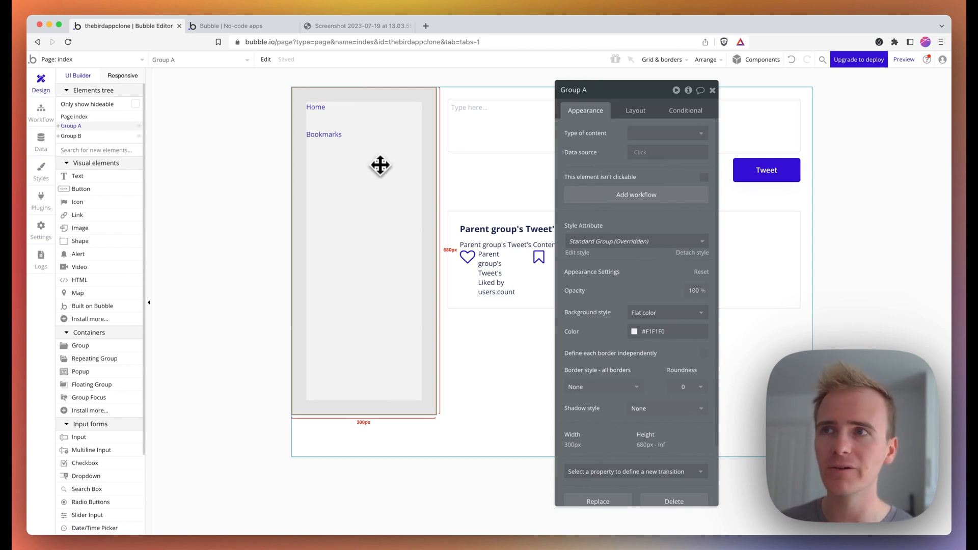
# - On index, replace Group A with the reusable Sidebar and copy it
pyautogui.press('Delete')
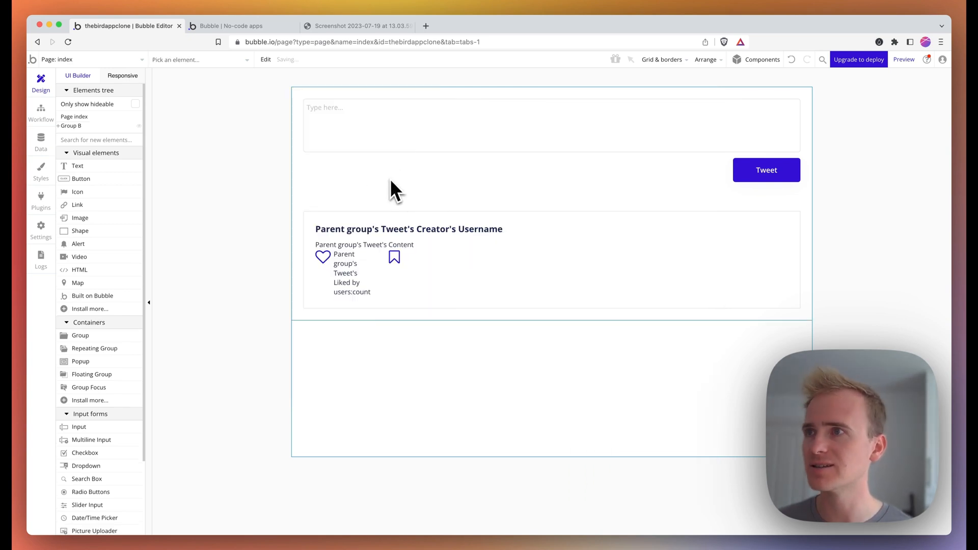
pyautogui.click(103, 139)
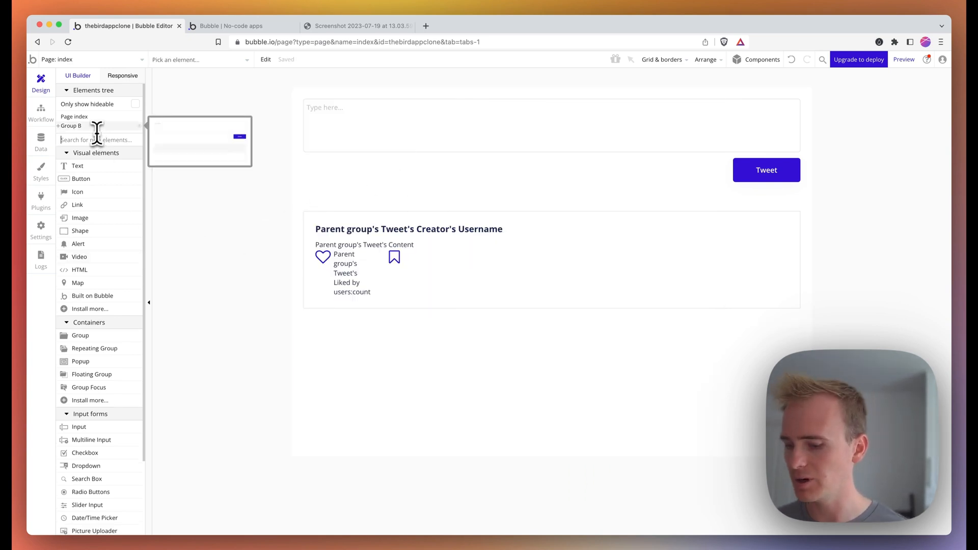
pyautogui.moveTo(102, 166); pyautogui.dragTo(387, 418)
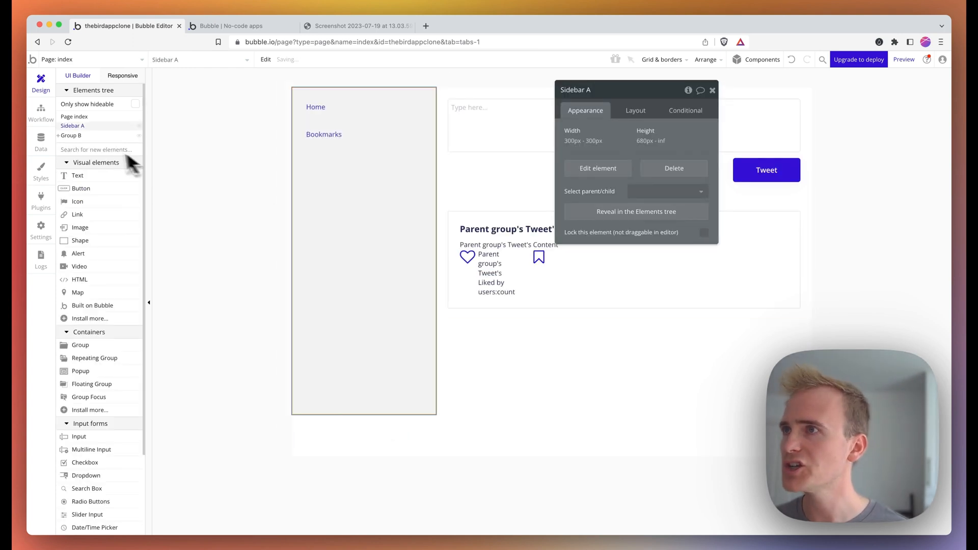
pyautogui.moveTo(87, 129)
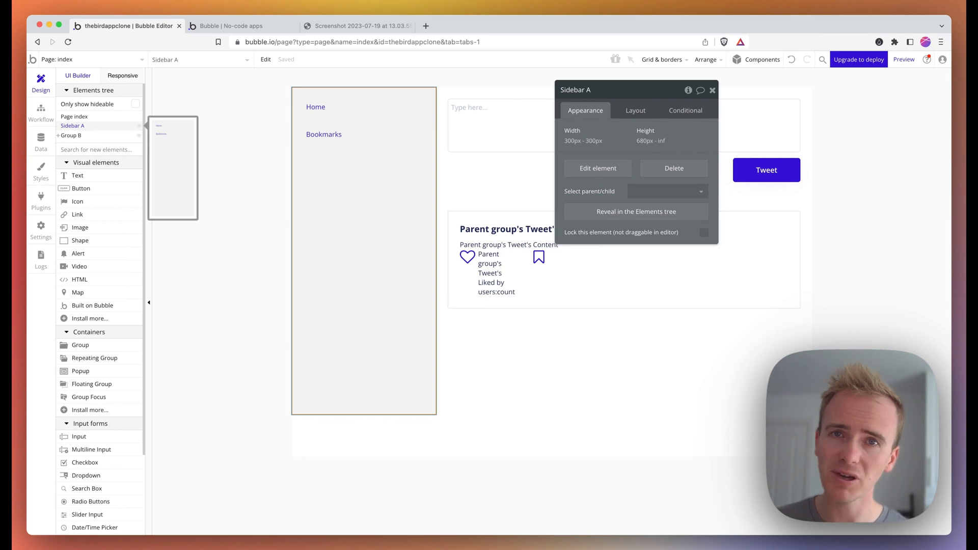
pyautogui.rightClick(319, 166)
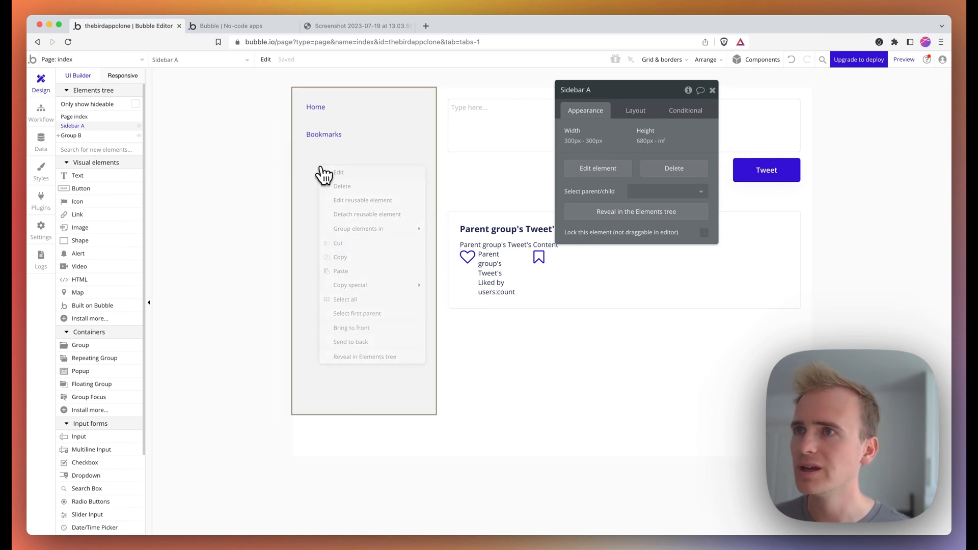
# - On bookmarks, swap Group A for the pasted Sidebar, make it first, and preview the app
pyautogui.click(117, 62)
pyautogui.click(216, 94)
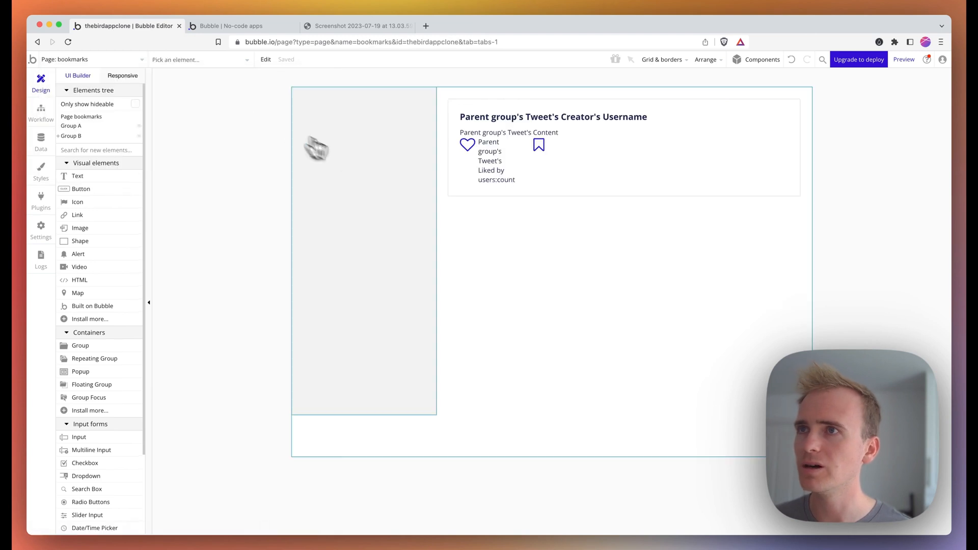
pyautogui.click(355, 159)
pyautogui.press('Delete')
pyautogui.doubleClick(346, 415)
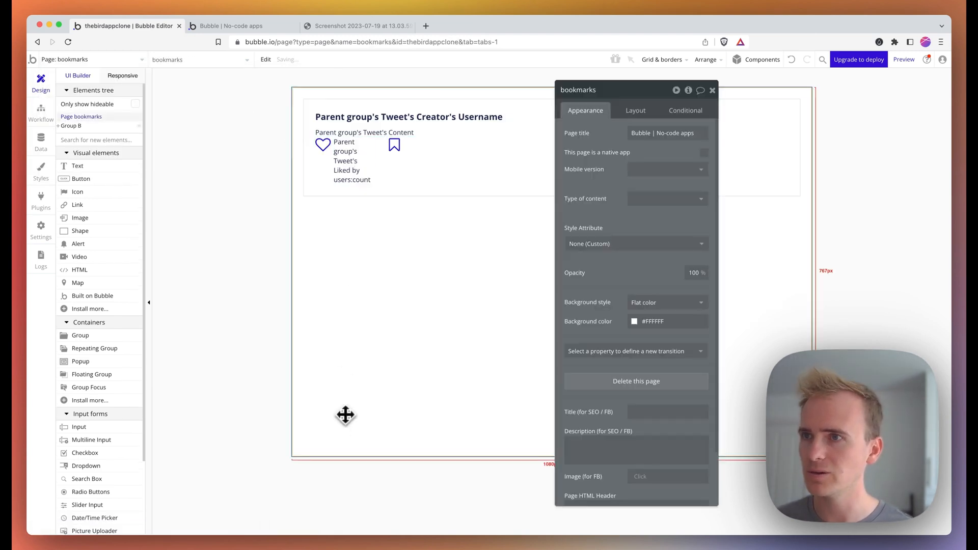
pyautogui.press('super+v')
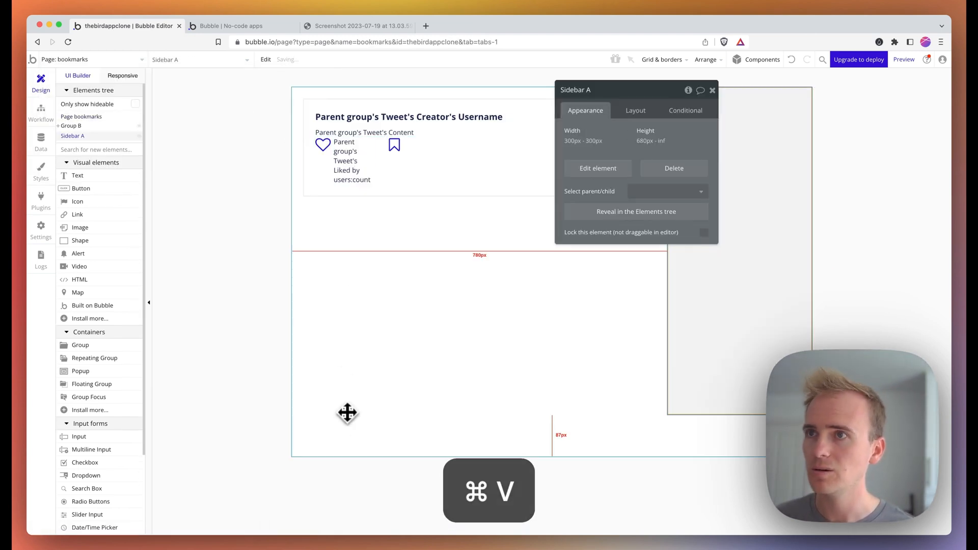
pyautogui.click(644, 111)
pyautogui.click(618, 206)
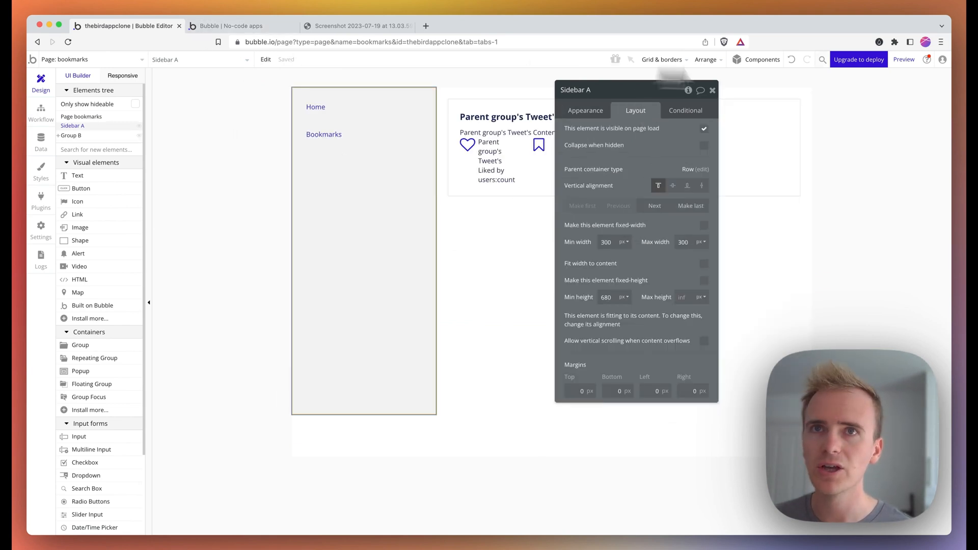
pyautogui.click(901, 61)
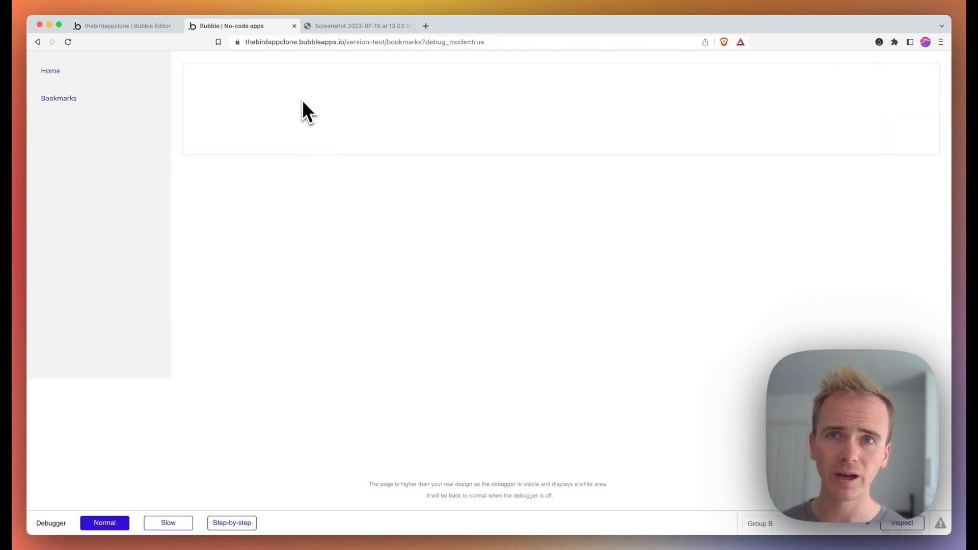
# - In the preview, bookmark the first Home tweet, check it on Bookmarks, then return to the editor
pyautogui.click(56, 72)
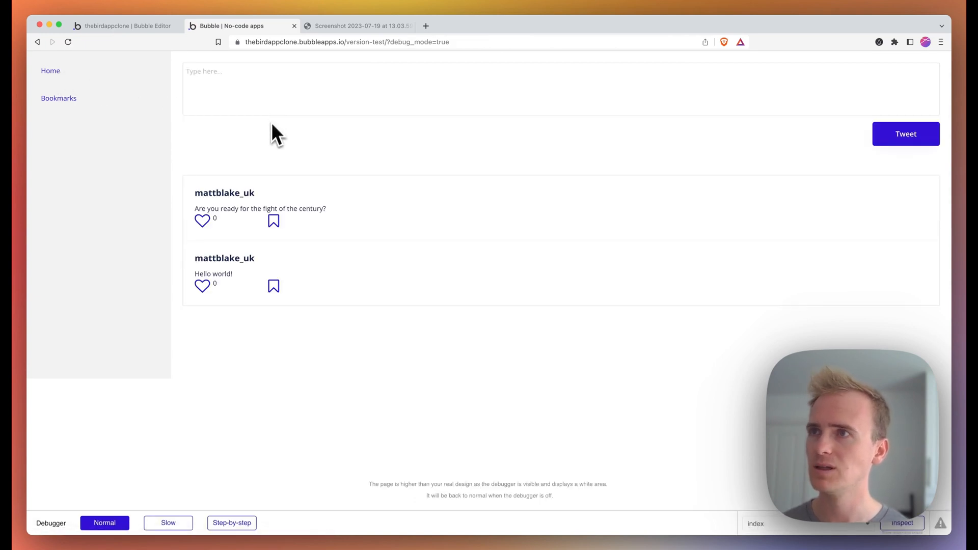
pyautogui.click(274, 222)
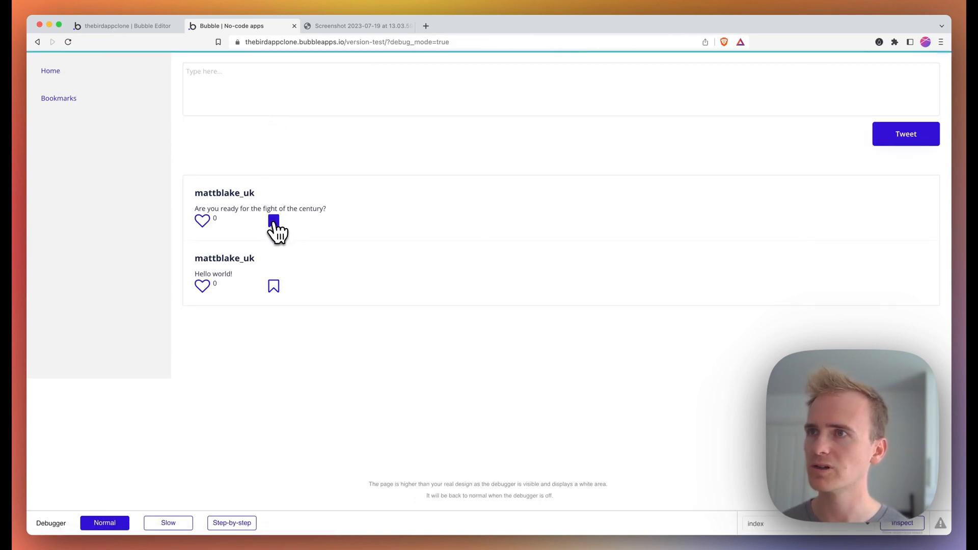
pyautogui.click(66, 100)
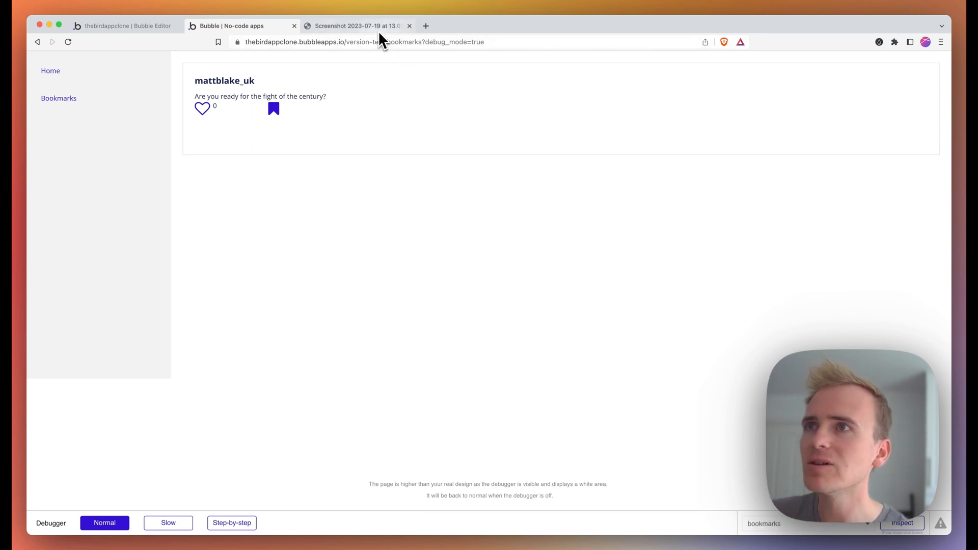
pyautogui.click(357, 26)
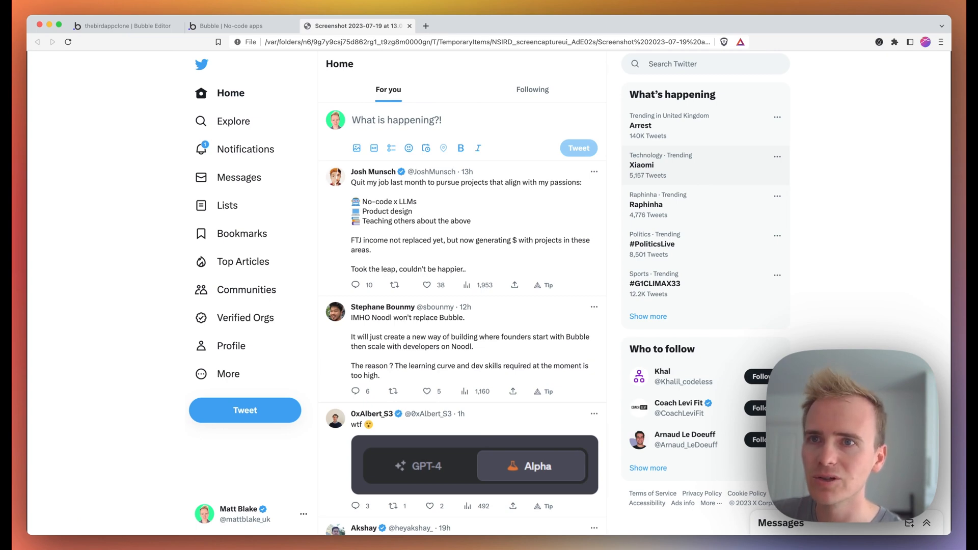
pyautogui.click(143, 27)
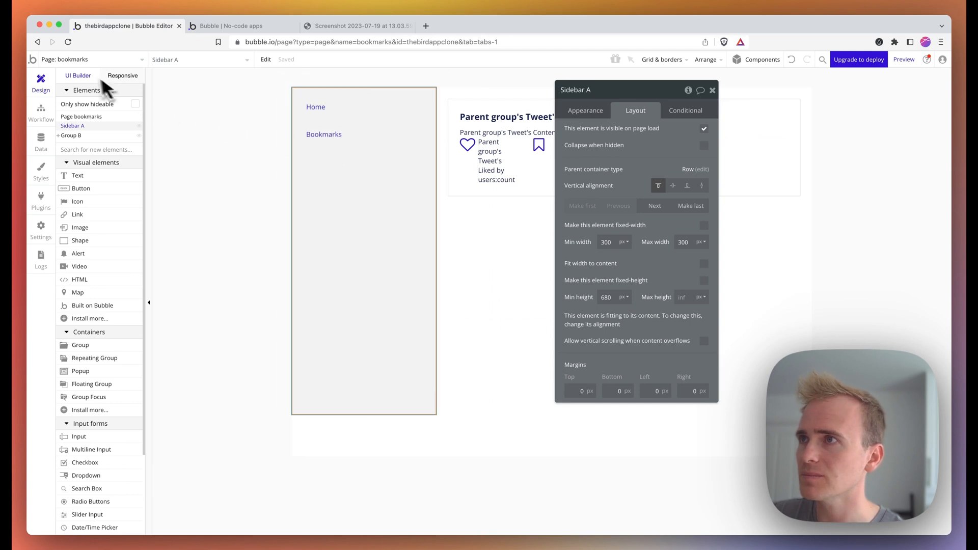
# - On the index page, paste a copy of the bookmark icon and make it first in the action row
pyautogui.click(94, 63)
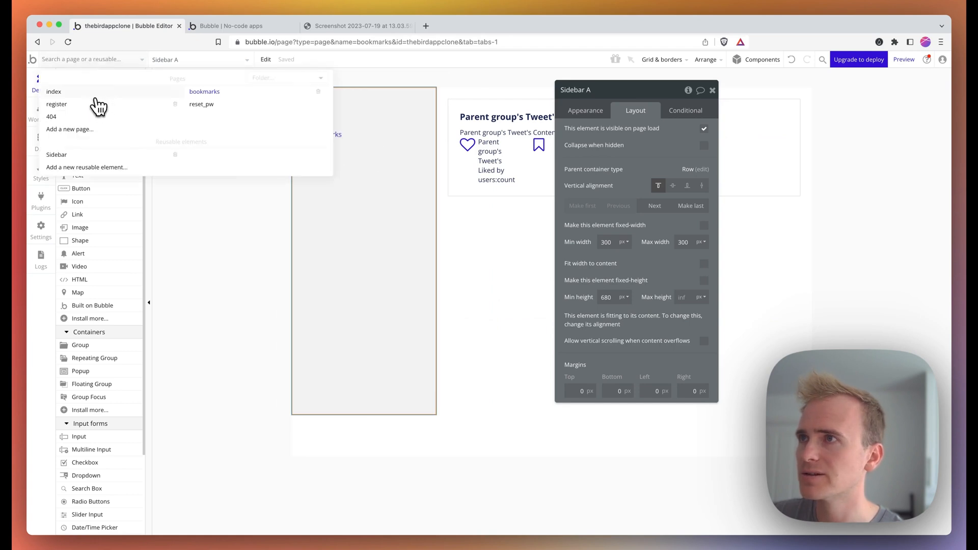
pyautogui.click(98, 102)
pyautogui.doubleClick(542, 260)
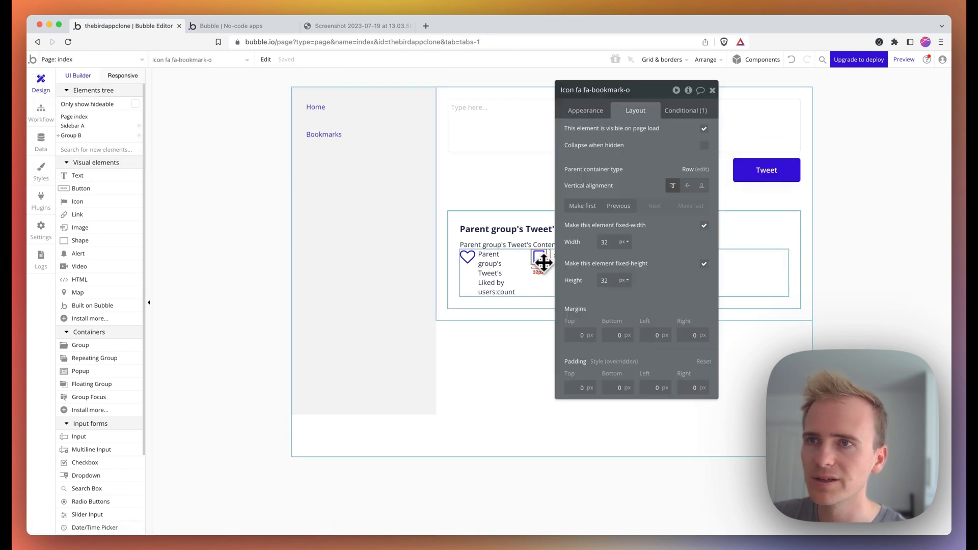
pyautogui.press('super+v')
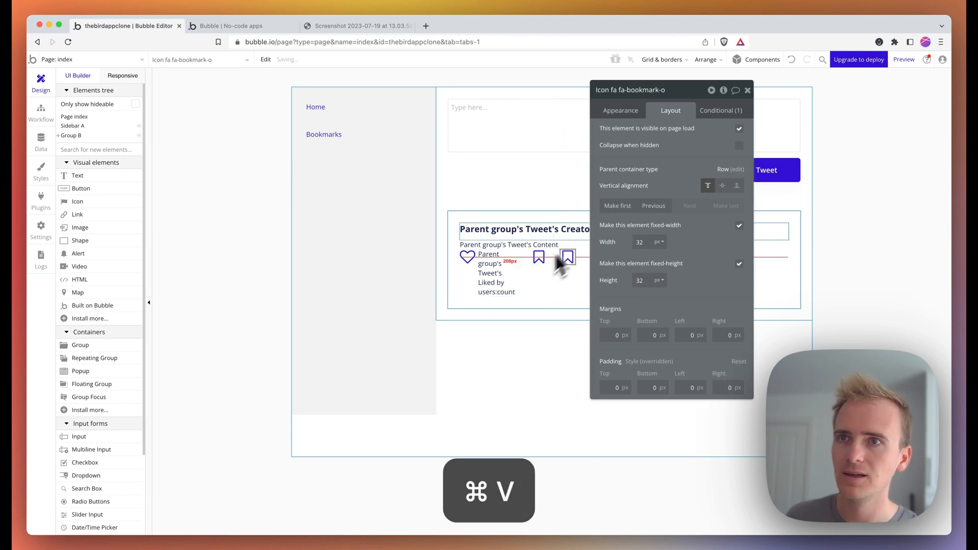
pyautogui.click(655, 208)
pyautogui.click(655, 208)
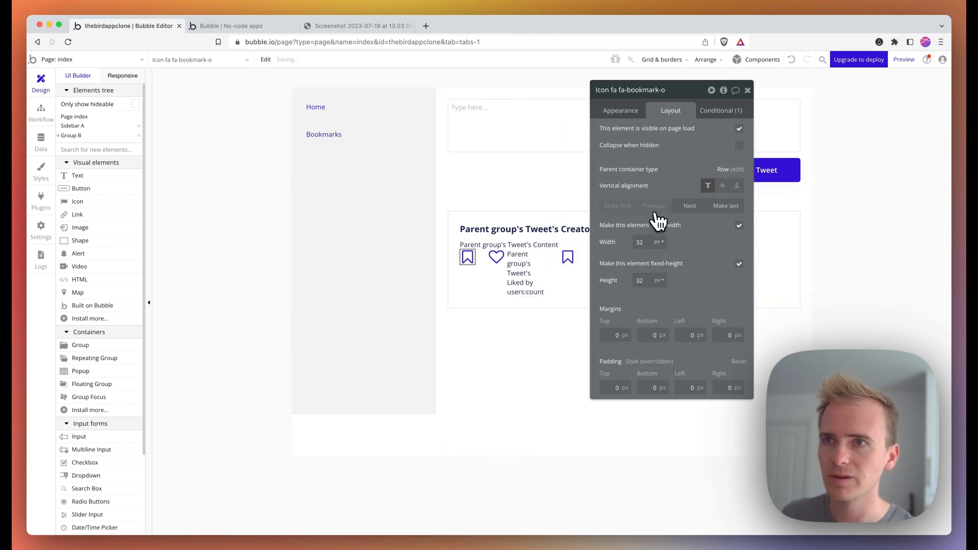
# - Change the copied icon's symbol to fa-mail-reply
pyautogui.click(632, 112)
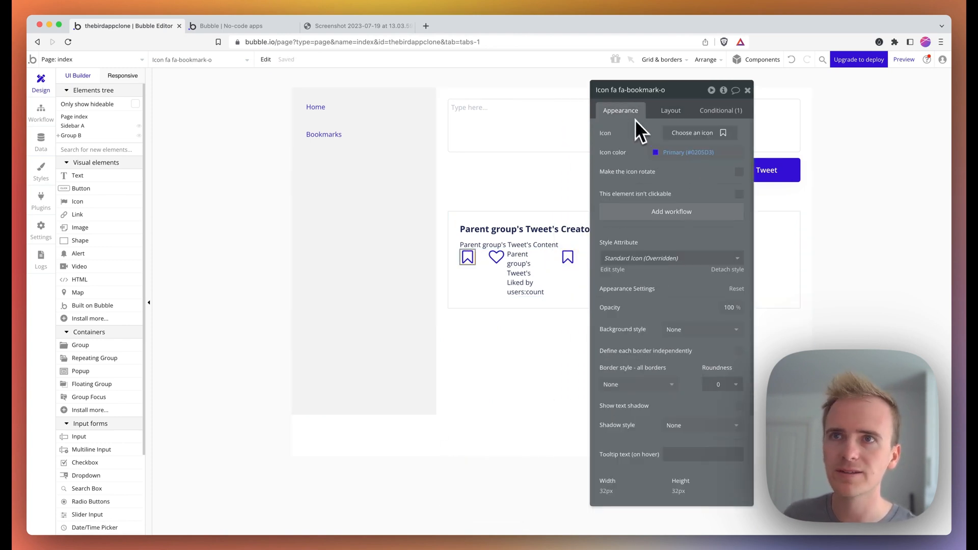
pyautogui.click(678, 135)
pyautogui.write('reply')
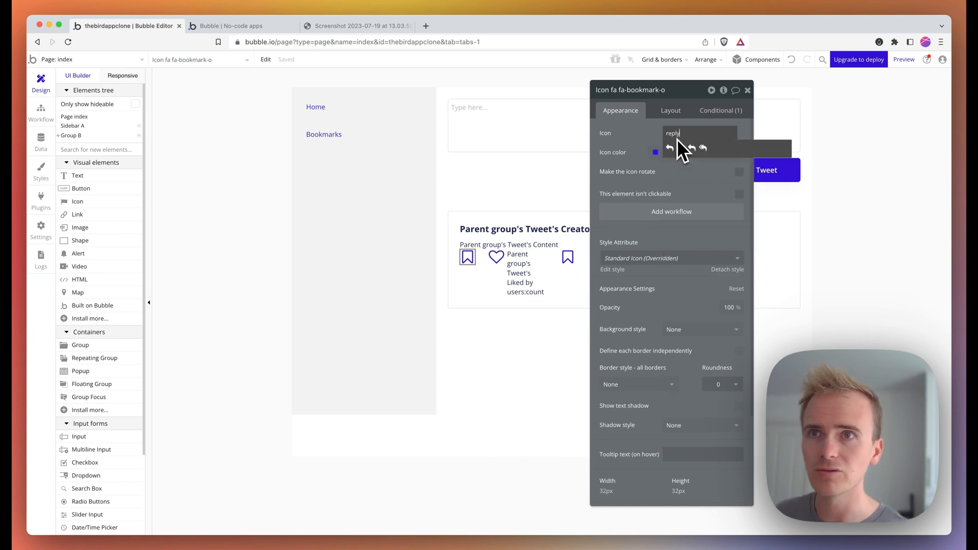
pyautogui.click(678, 148)
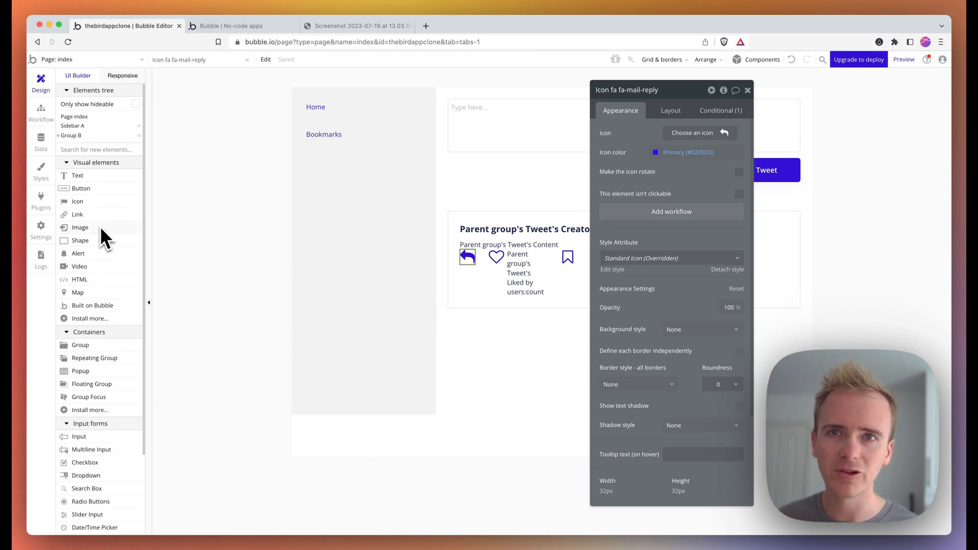
pyautogui.moveTo(100, 227); pyautogui.dragTo(249, 140)
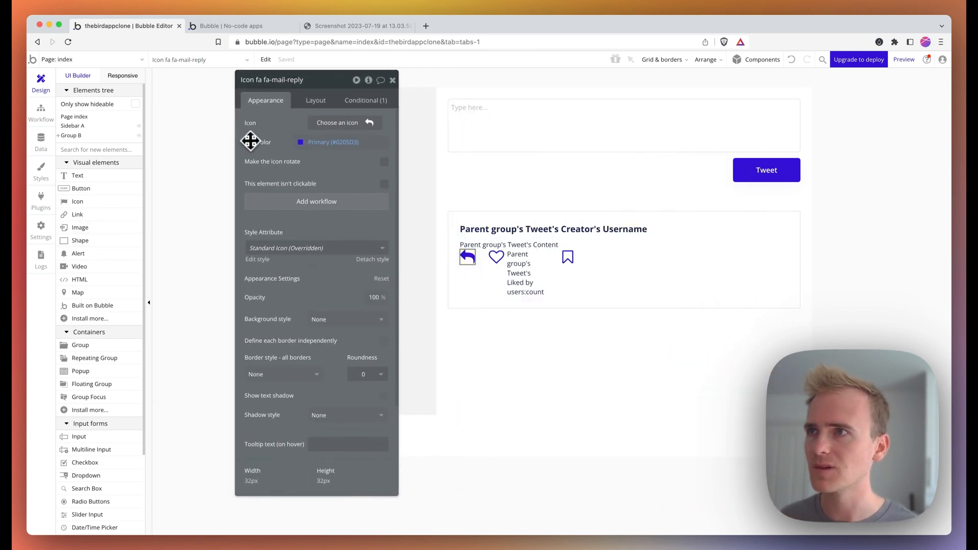
# - Place a Multiline Input below the tweet's actions and make it 100% wide
pyautogui.click(74, 149)
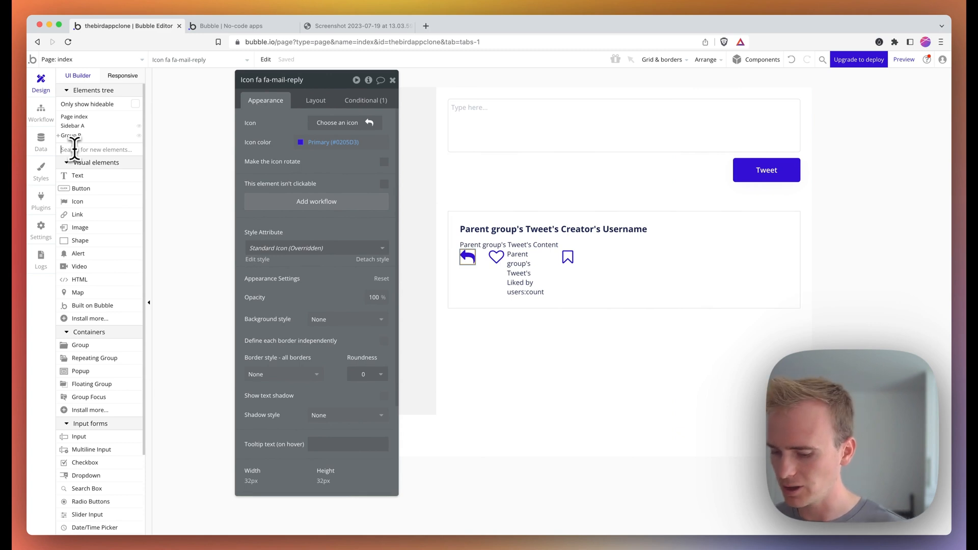
pyautogui.write('multi')
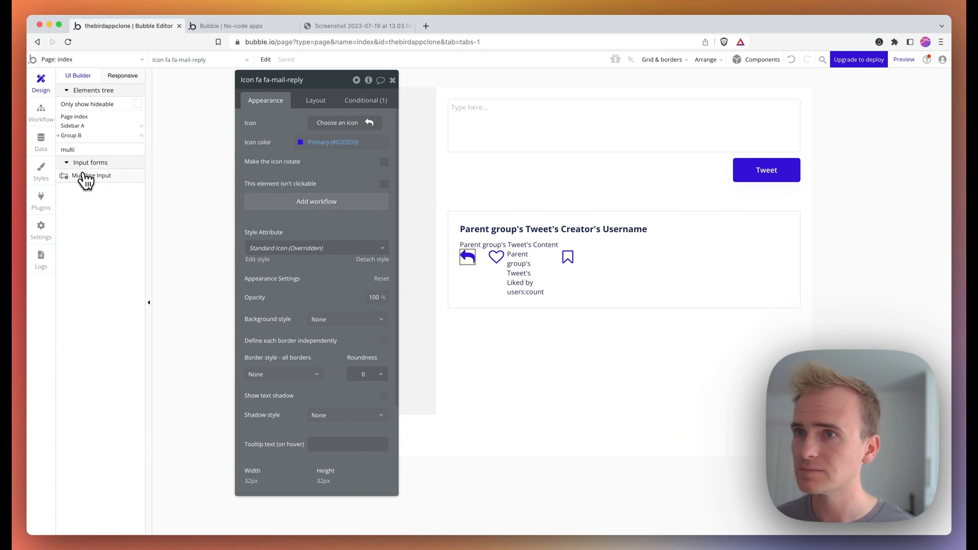
pyautogui.moveTo(82, 175); pyautogui.dragTo(710, 289)
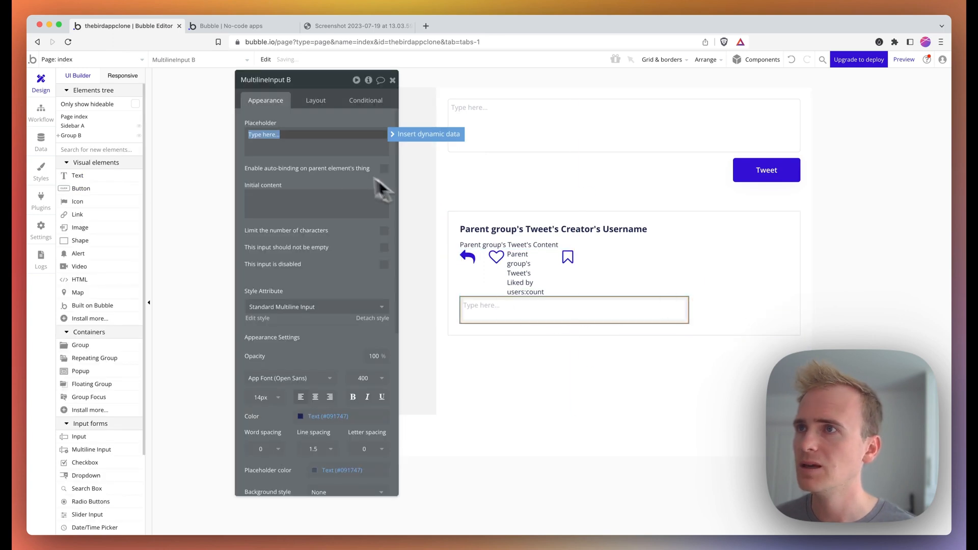
pyautogui.click(321, 101)
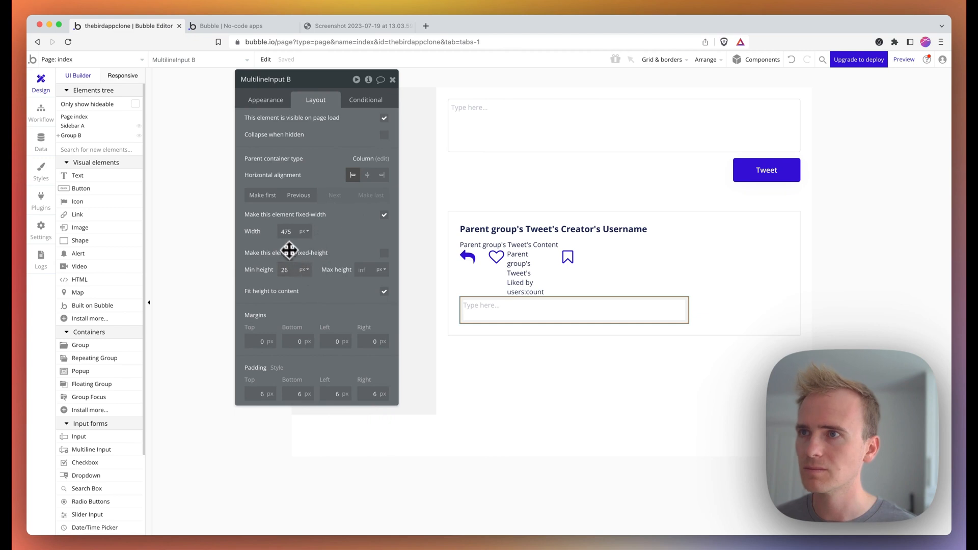
pyautogui.write('100')
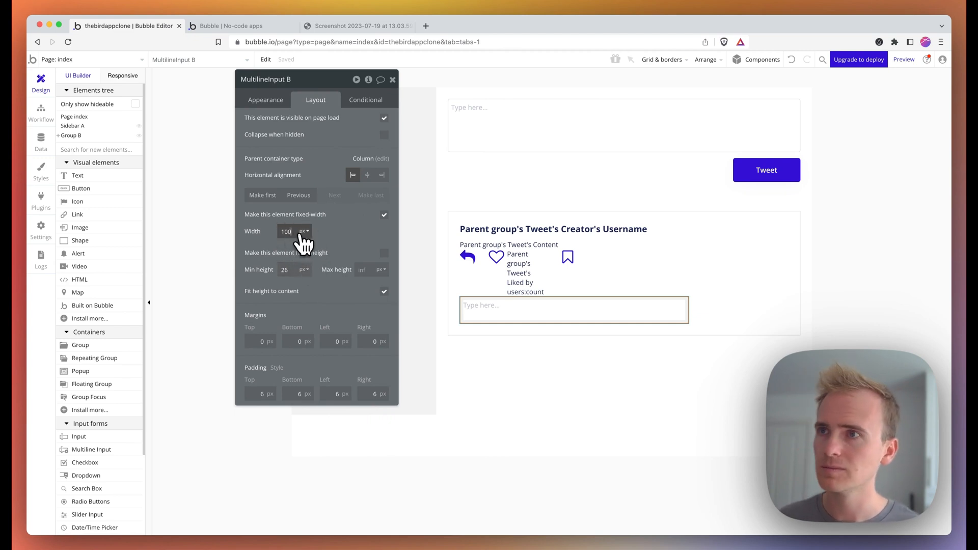
pyautogui.click(302, 233)
pyautogui.click(309, 257)
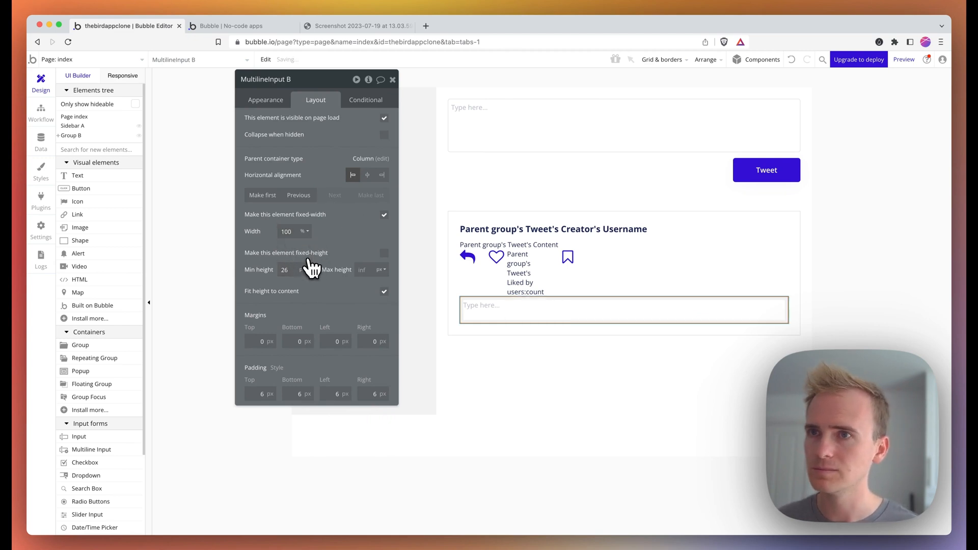
# - Set the placeholder to 'Enter your reply here' and draw a new button under the reply box
pyautogui.click(266, 101)
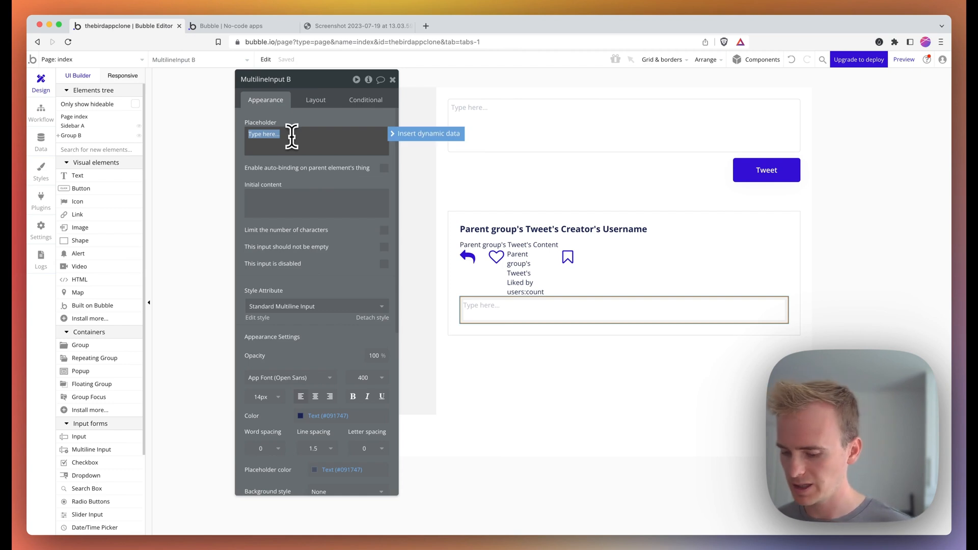
pyautogui.write('Enter your reply')
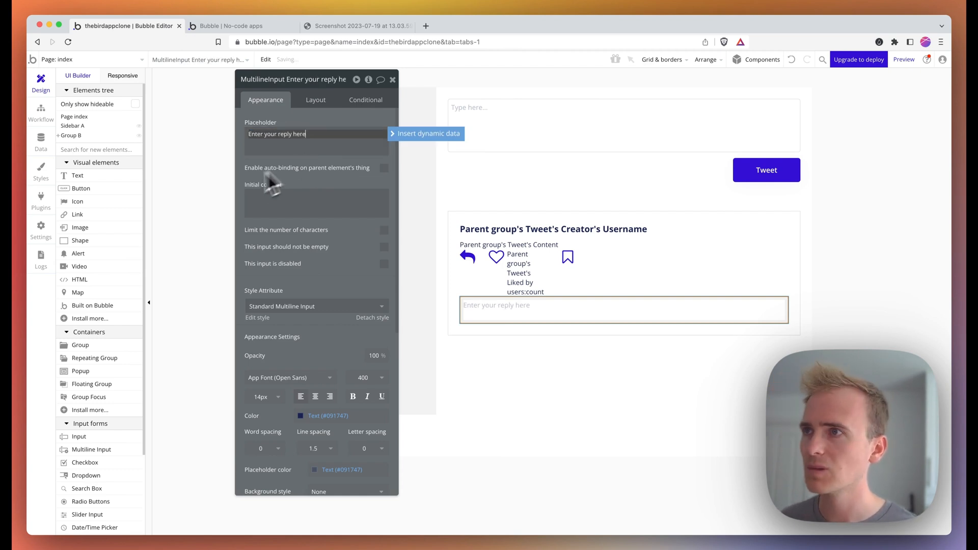
pyautogui.click(105, 191)
pyautogui.moveTo(559, 326); pyautogui.dragTo(611, 310)
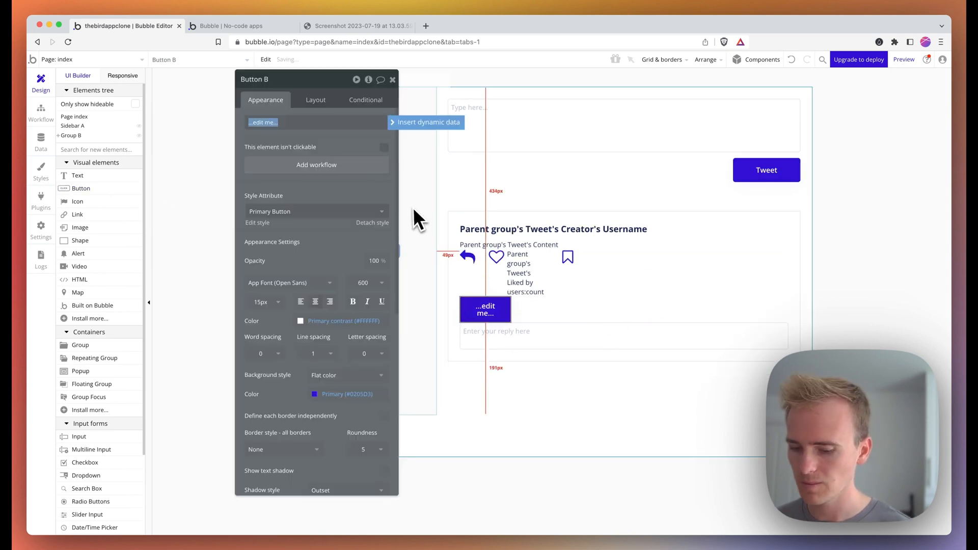
# - Put the Post button below the reply box, align it right, and select both elements
pyautogui.click(308, 98)
pyautogui.click(348, 197)
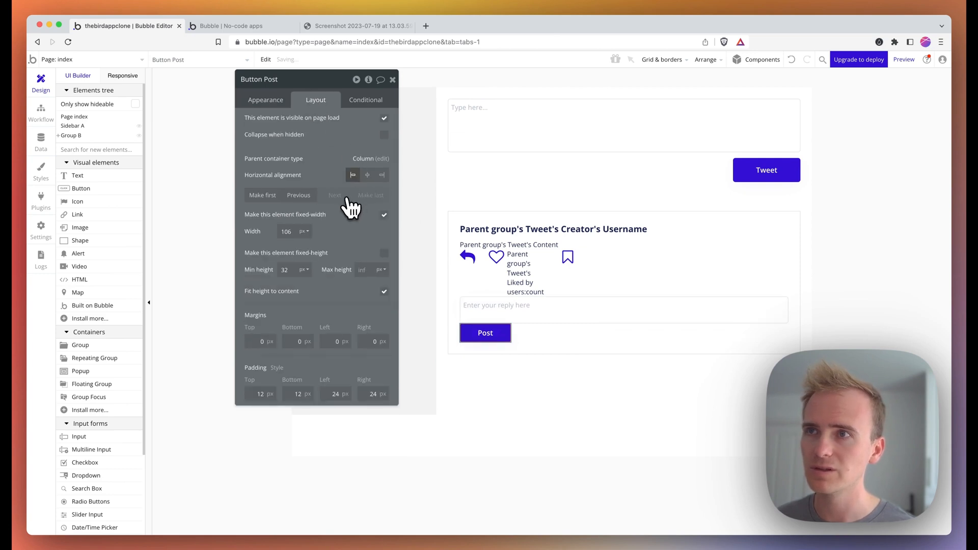
pyautogui.click(381, 175)
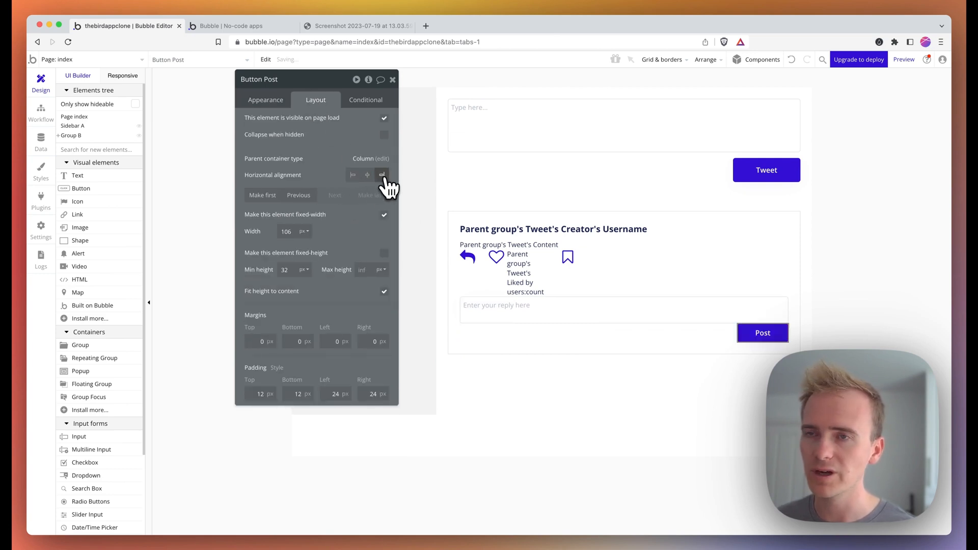
pyautogui.keyDown('shift'); pyautogui.click(752, 321); pyautogui.keyUp('shift')
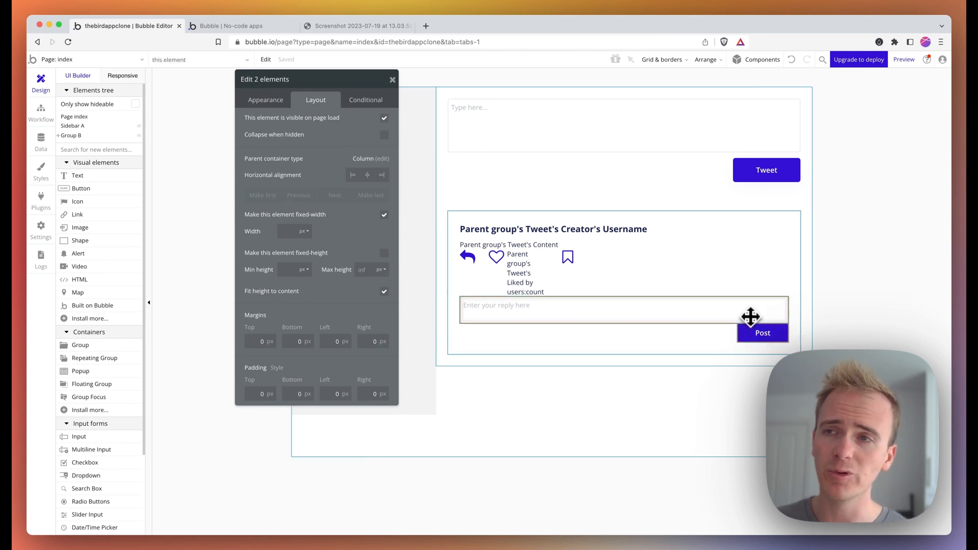
pyautogui.rightClick(573, 307)
# - Wrap the reply box and Post button in a Column container with a 24px top margin
pyautogui.moveTo(641, 359)
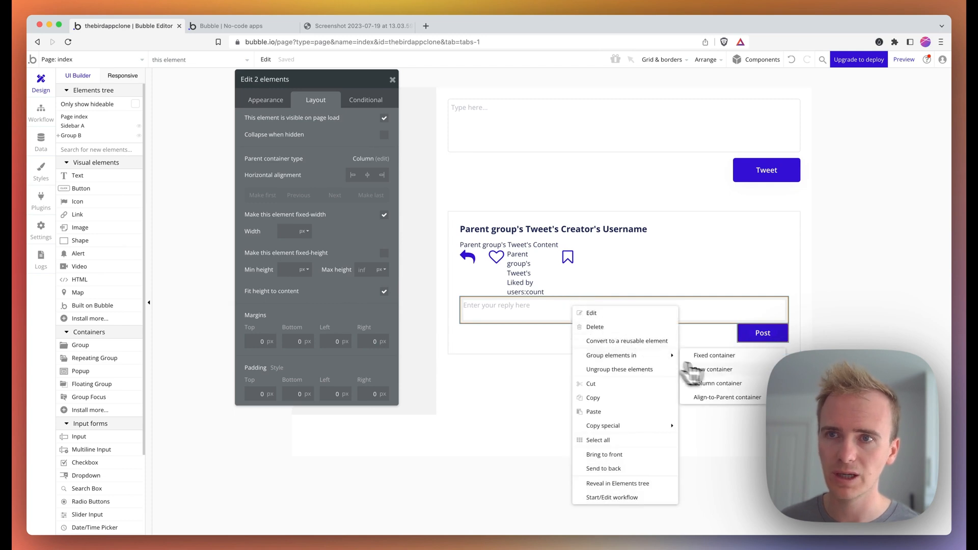
pyautogui.click(724, 384)
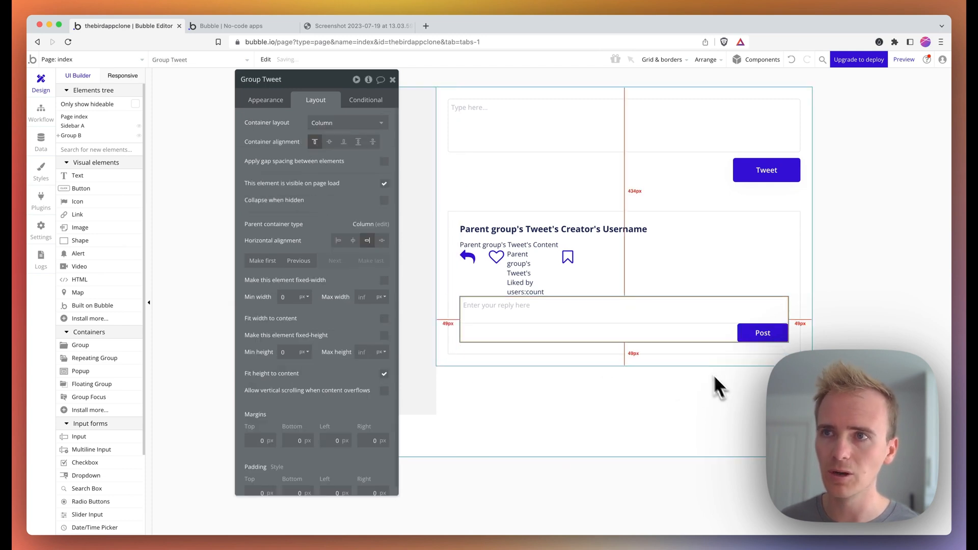
pyautogui.scroll(-1, 361, 428)
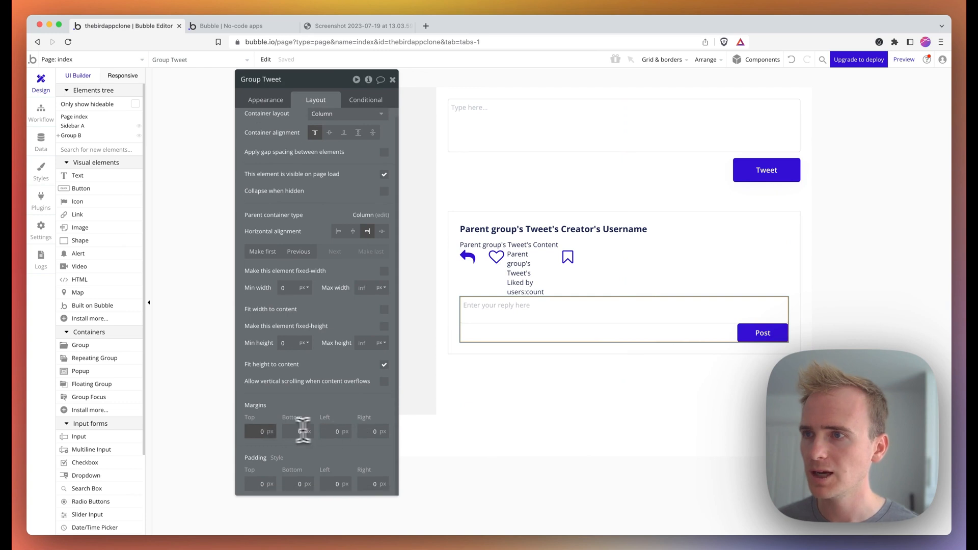
pyautogui.click(262, 432)
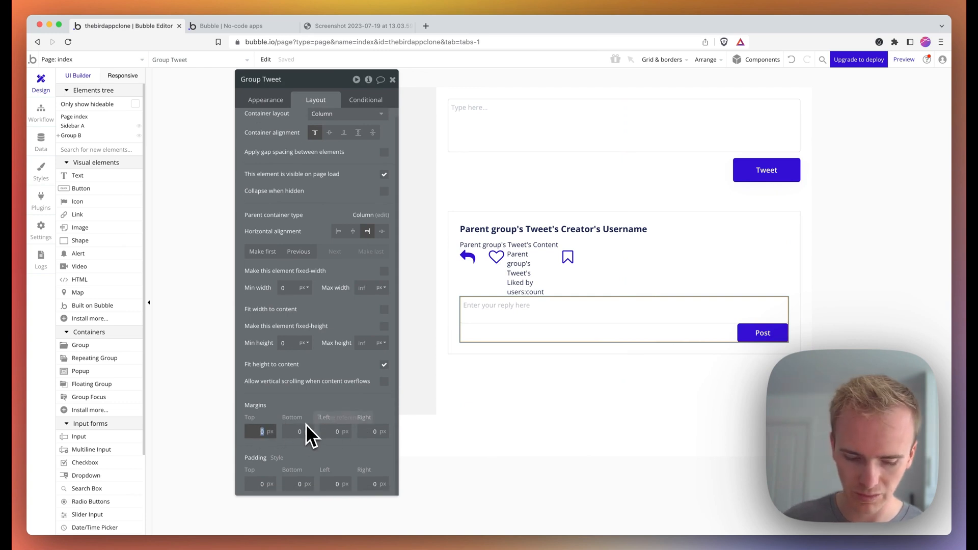
pyautogui.write('24')
pyautogui.press('Return')
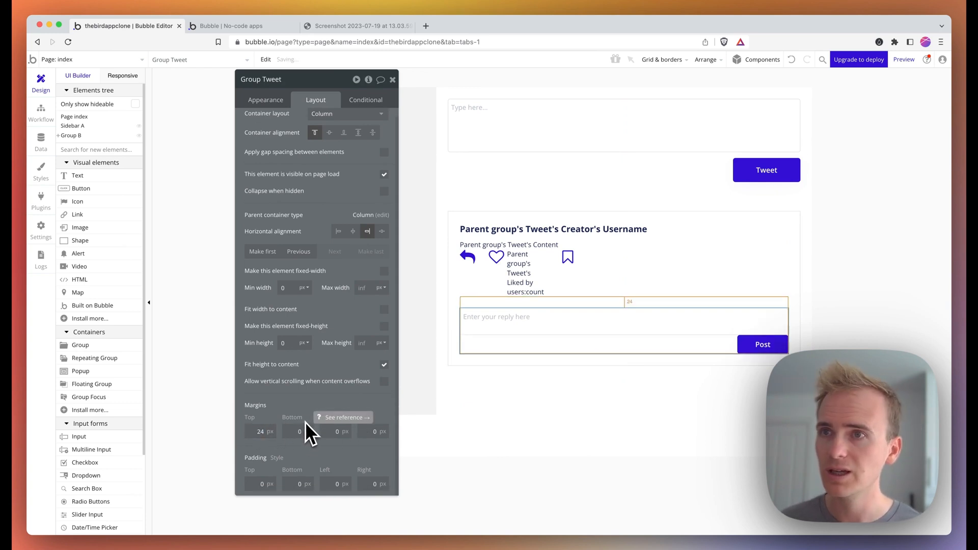
# - Make the group hidden on page load and collapse when hidden with a Slide Up/Down animation
pyautogui.scroll(1, 282, 153)
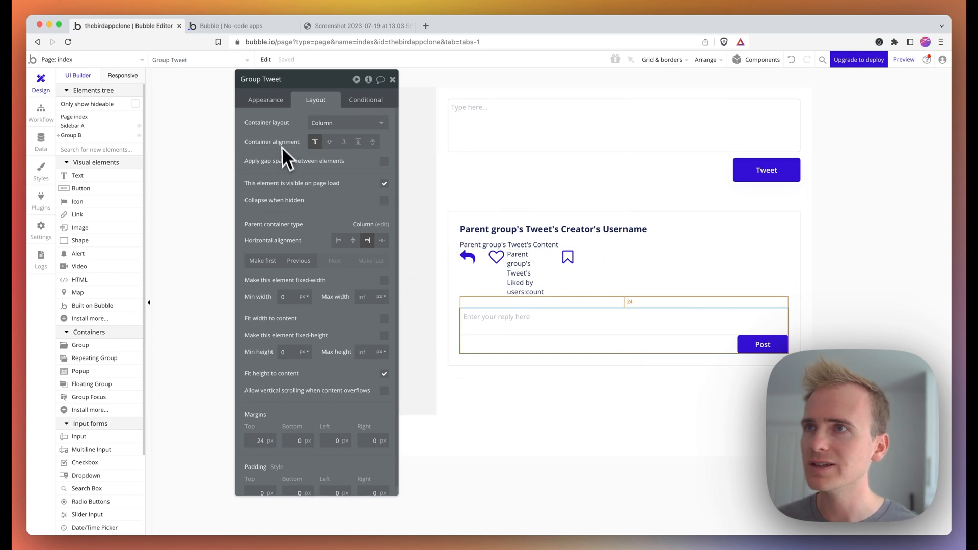
pyautogui.click(385, 184)
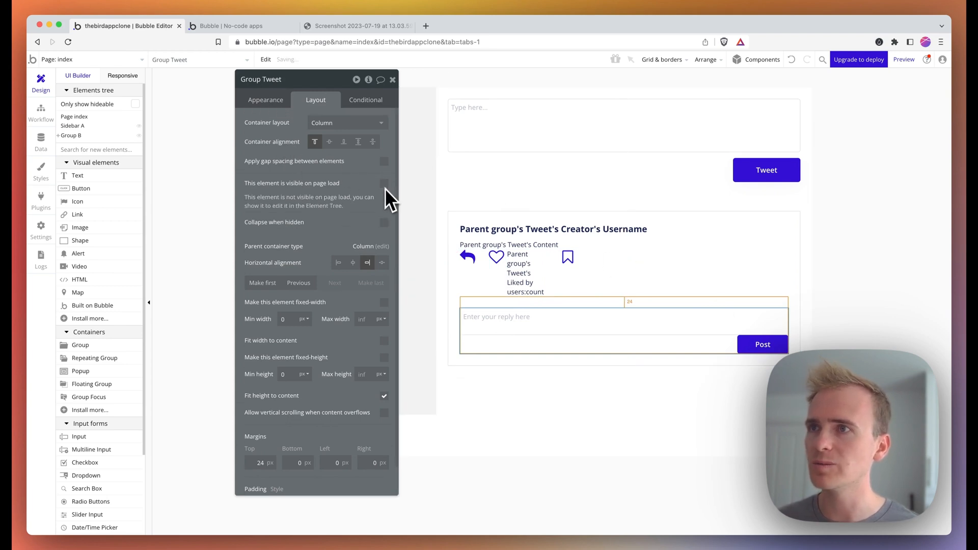
pyautogui.click(385, 222)
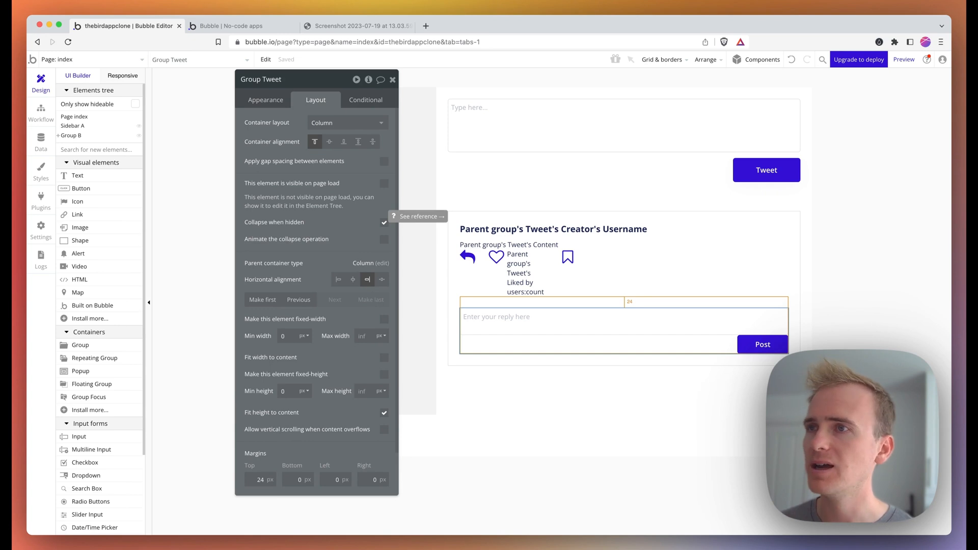
pyautogui.click(385, 241)
pyautogui.click(355, 256)
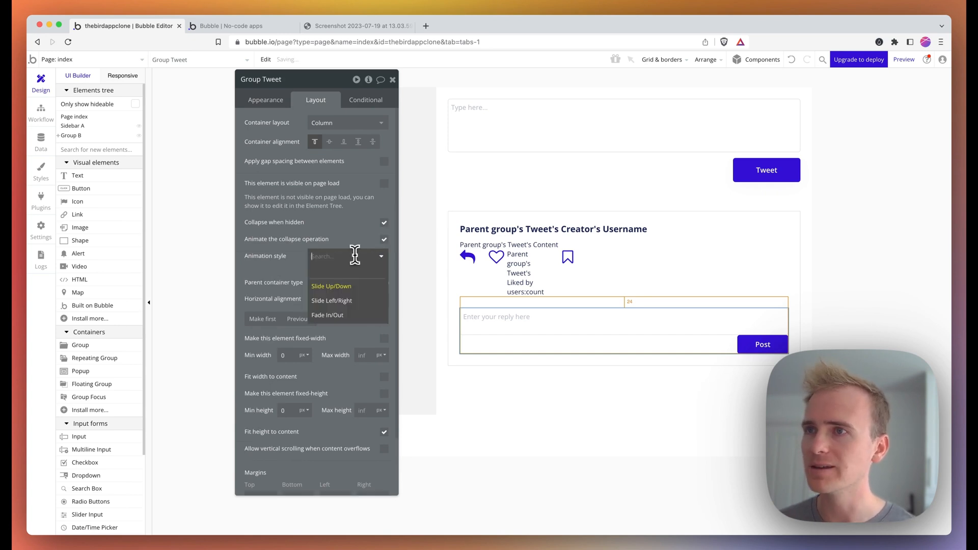
pyautogui.click(301, 258)
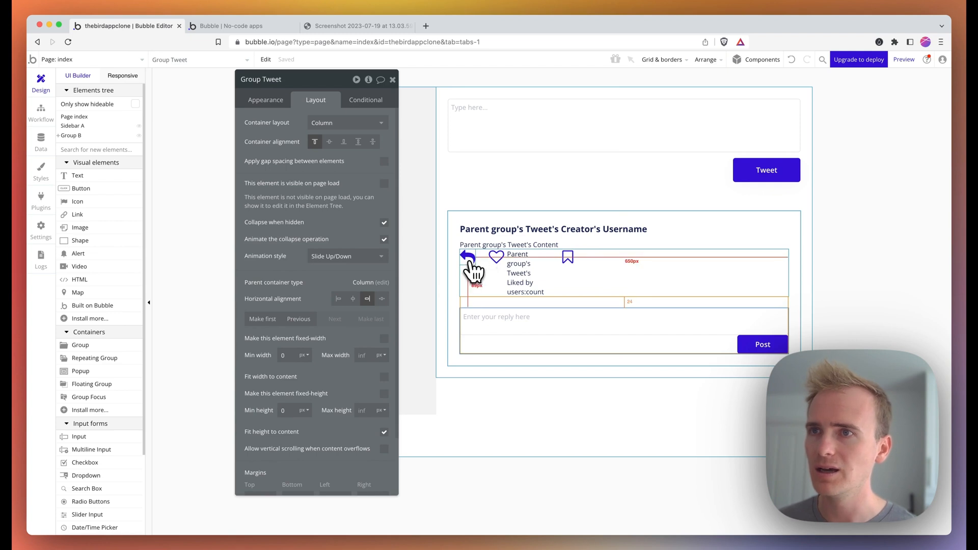
pyautogui.click(469, 258)
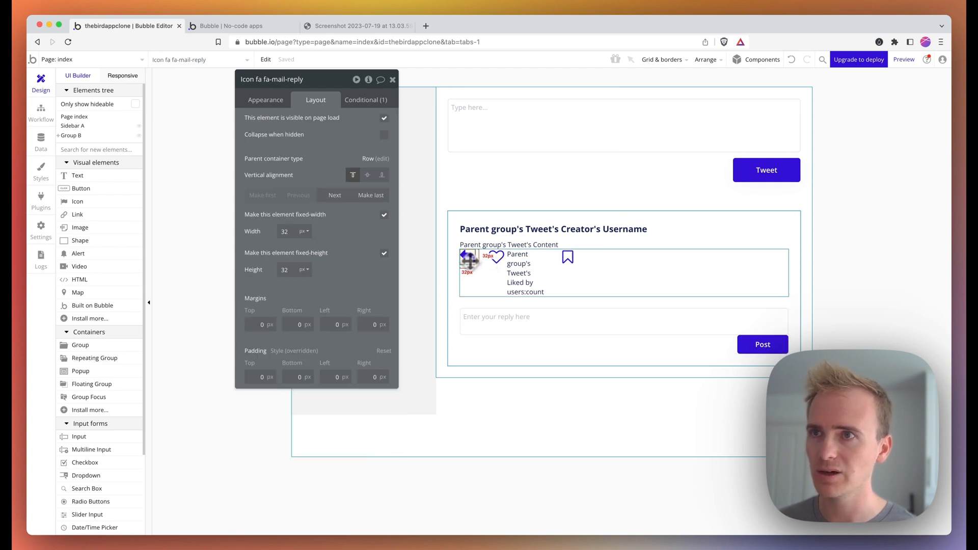
# - Start a workflow on the reply icon and add a 'Toggle an element' action
pyautogui.click(265, 100)
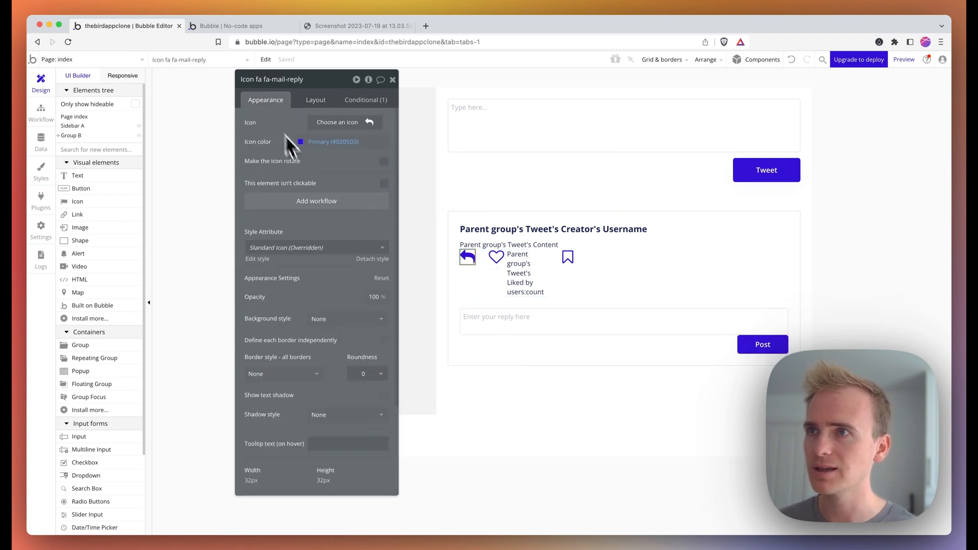
pyautogui.click(310, 202)
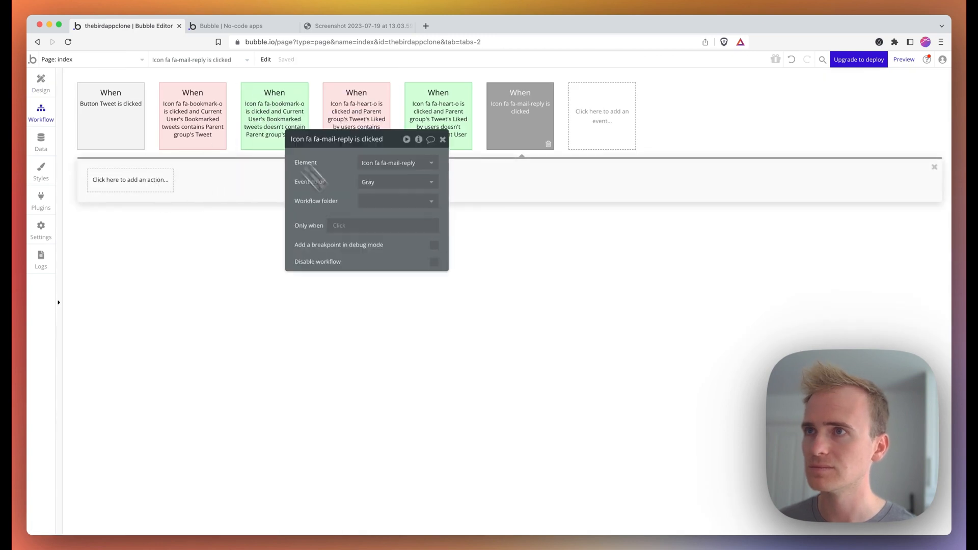
pyautogui.click(145, 186)
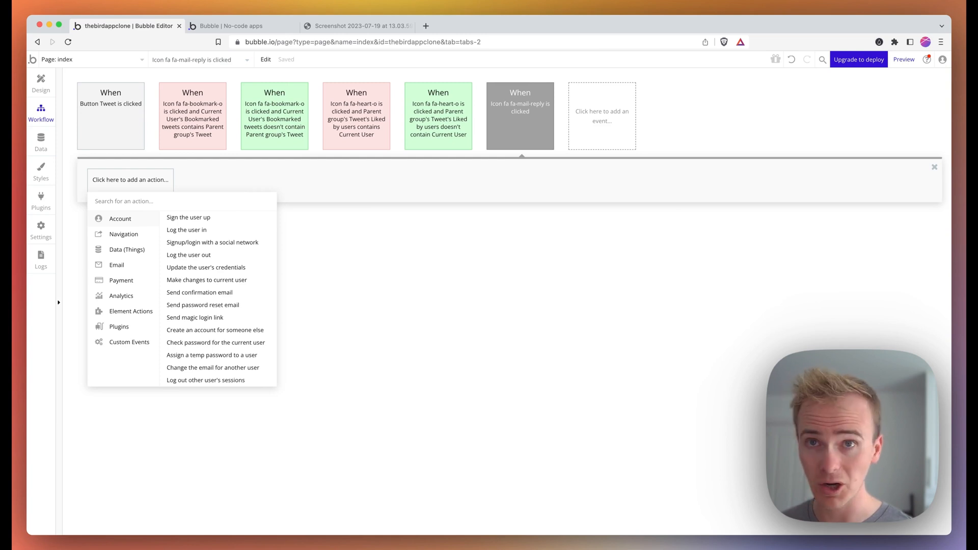
pyautogui.write('togg')
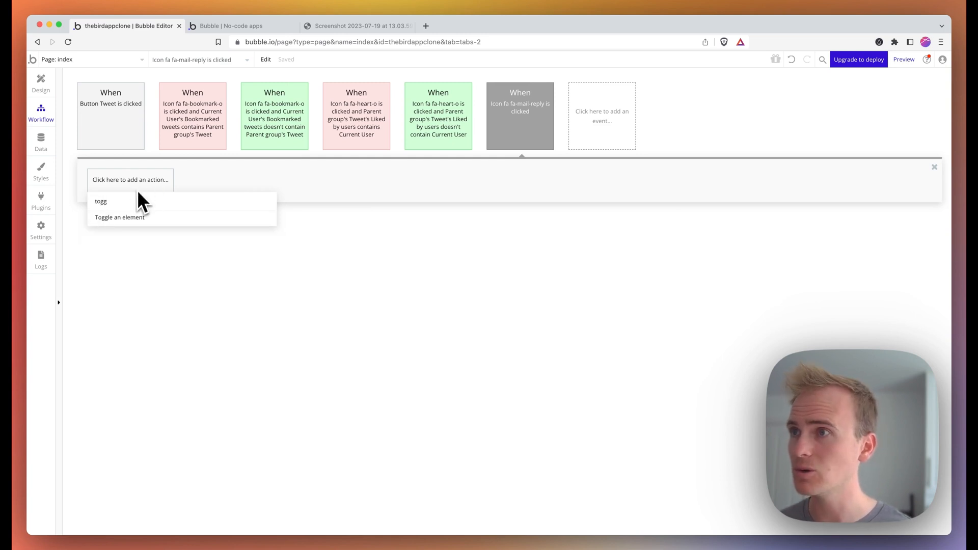
pyautogui.click(137, 220)
pyautogui.click(481, 244)
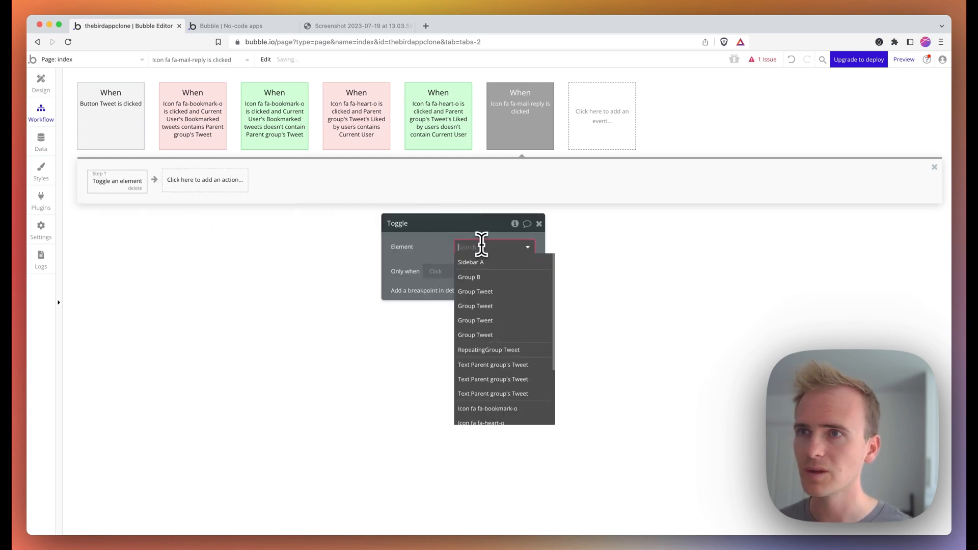
# - Rename Group Tweet to 'reply group' and choose it as the element to toggle
pyautogui.click(48, 92)
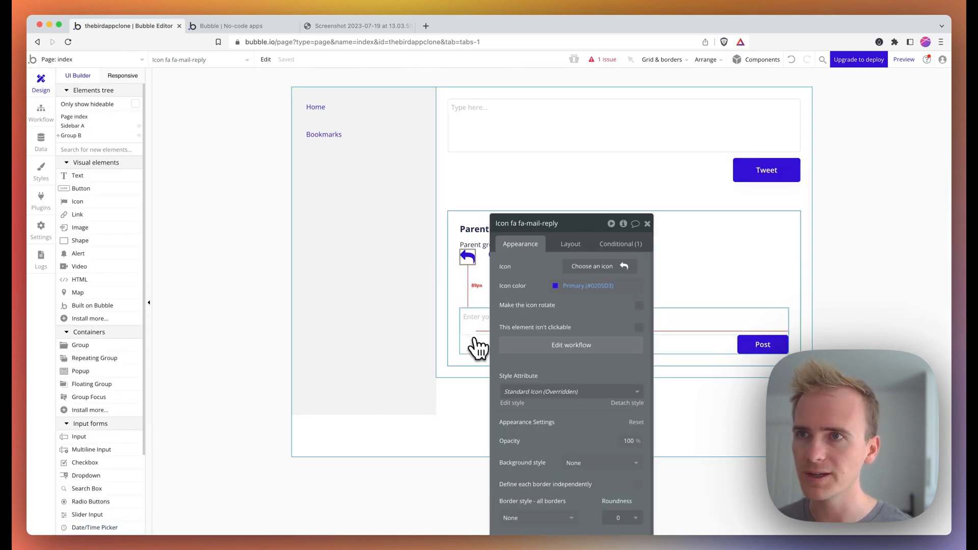
pyautogui.click(475, 345)
pyautogui.click(535, 224)
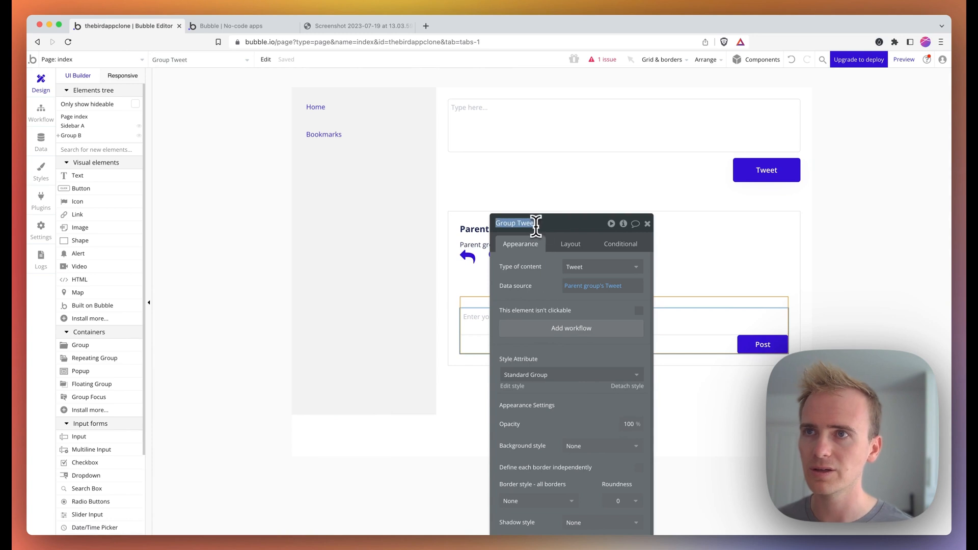
pyautogui.write('reply group')
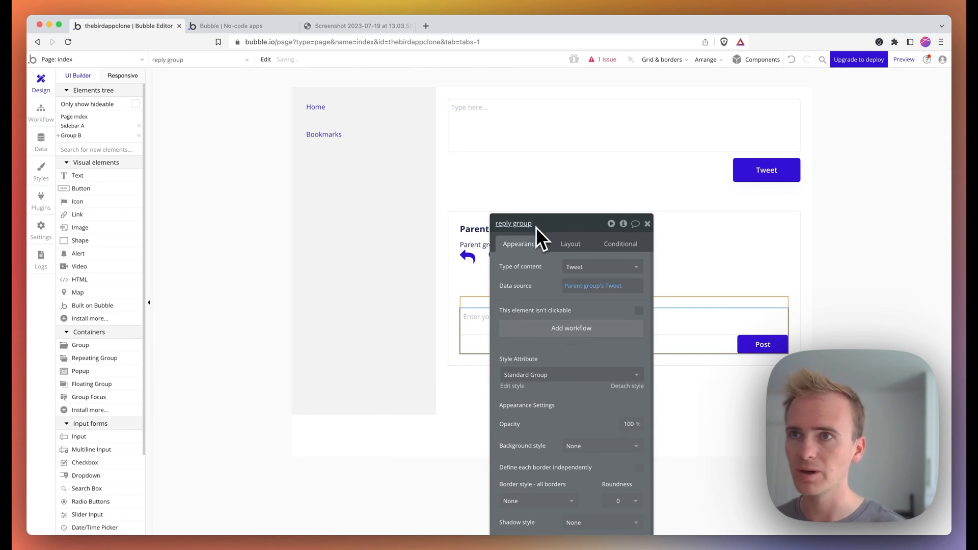
pyautogui.click(40, 115)
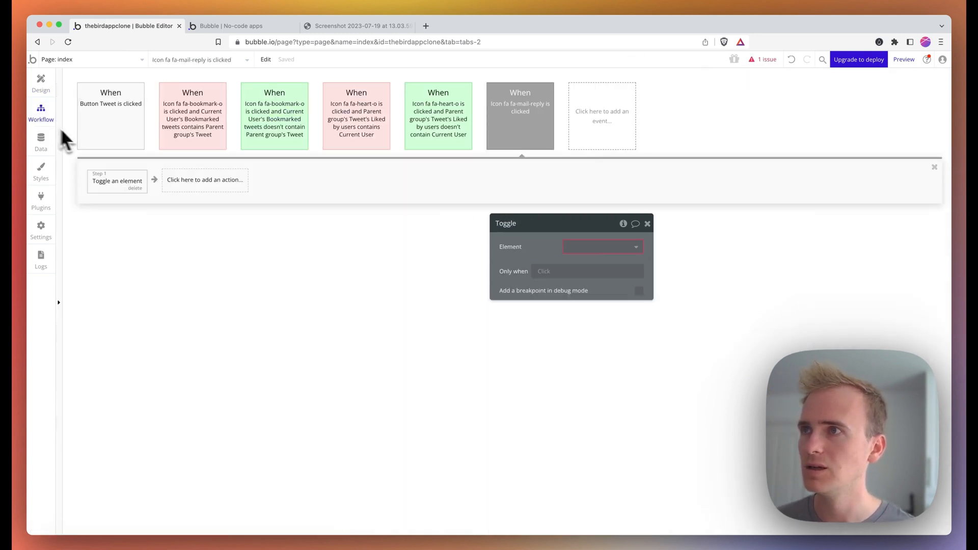
pyautogui.click(606, 246)
pyautogui.write('re')
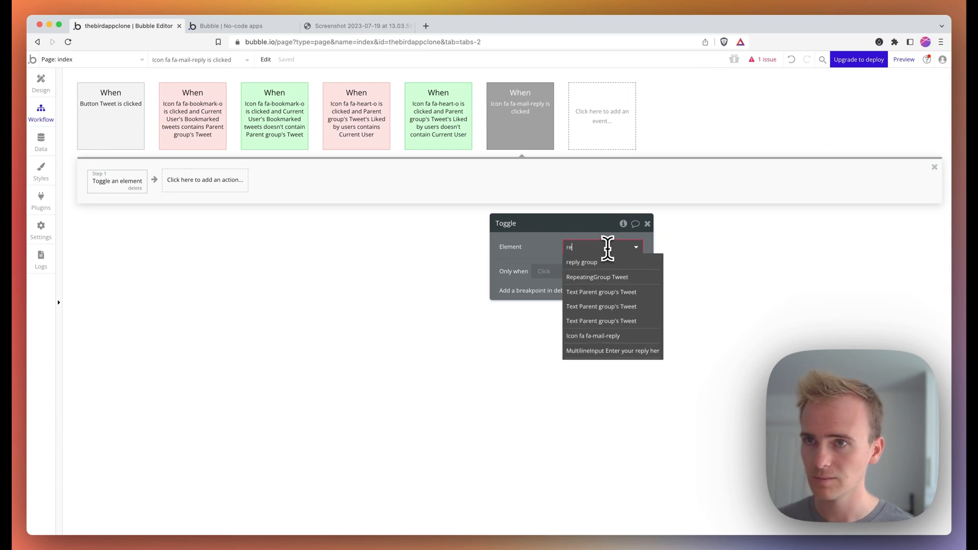
pyautogui.write('pl')
pyautogui.click(611, 263)
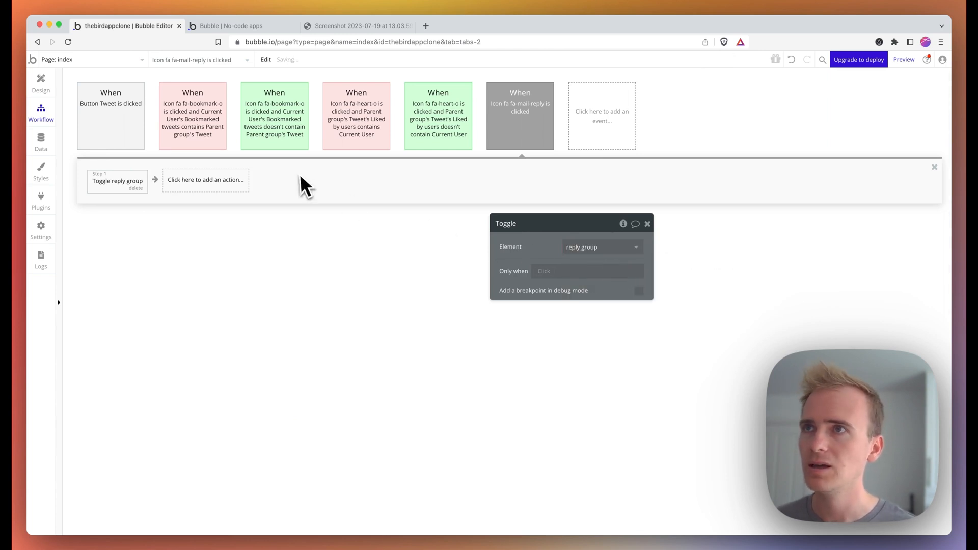
# - After checking the preview, delete the reply icon's condition in its Conditional settings
pyautogui.click(233, 28)
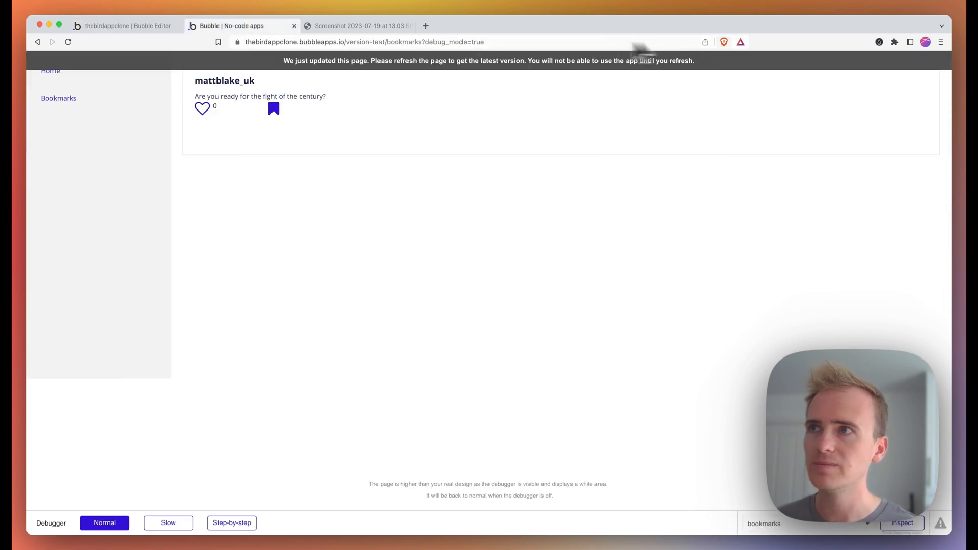
pyautogui.click(57, 74)
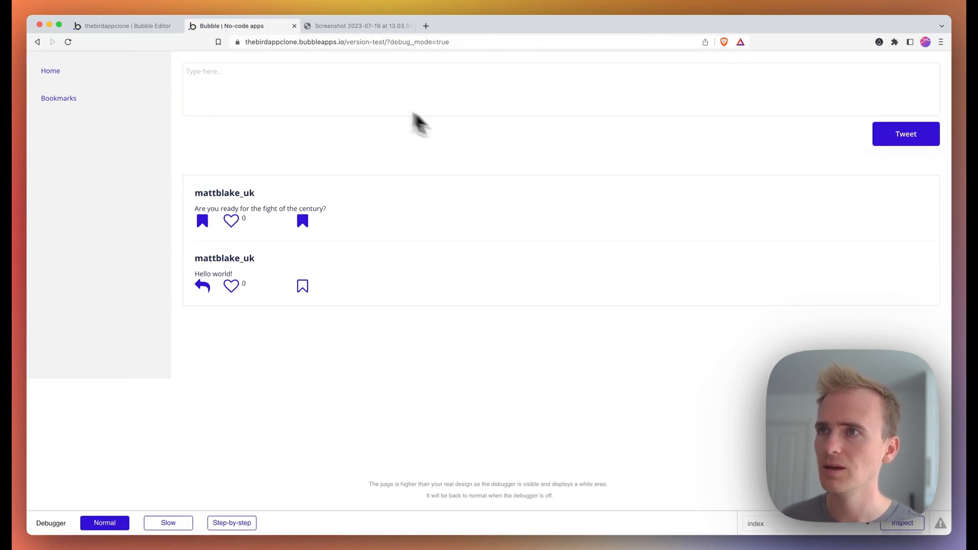
pyautogui.click(148, 32)
pyautogui.click(46, 84)
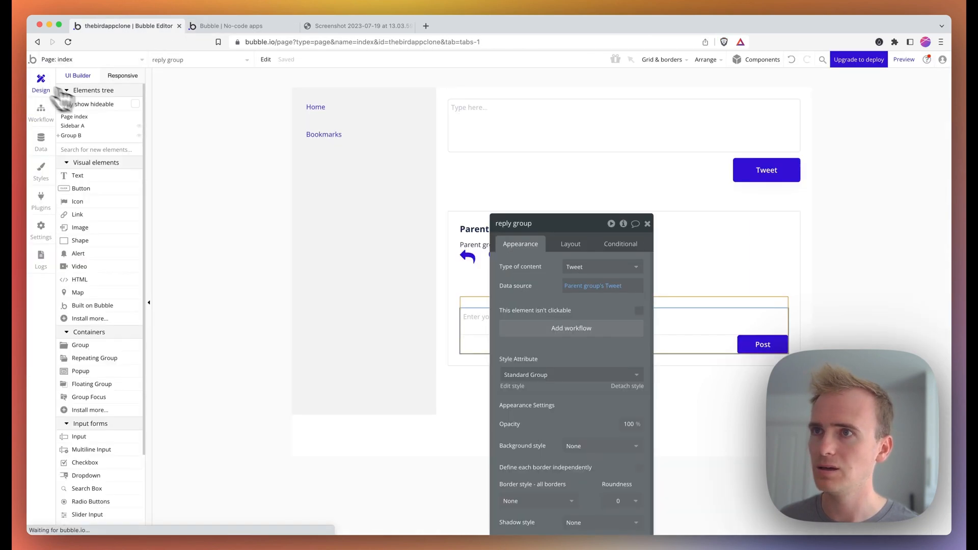
pyautogui.click(468, 257)
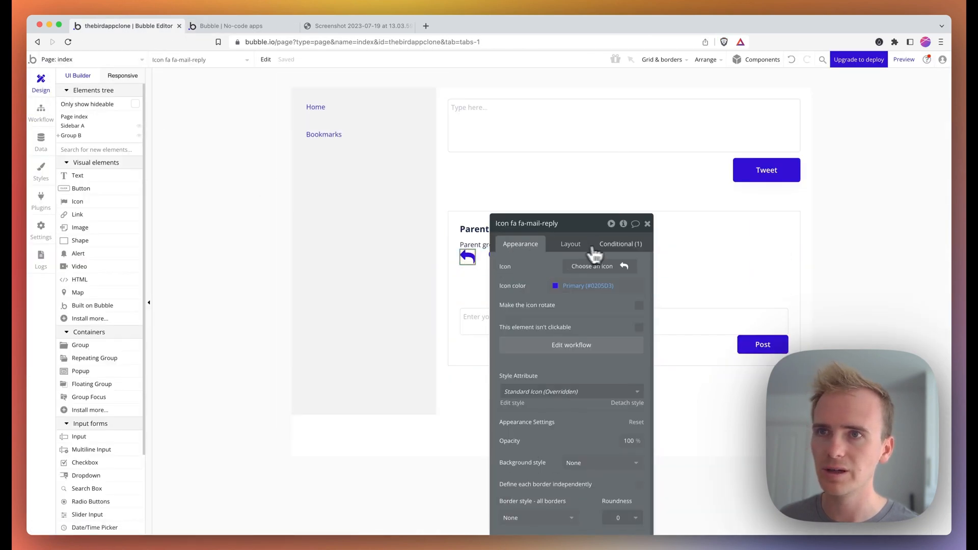
pyautogui.click(617, 244)
pyautogui.click(618, 260)
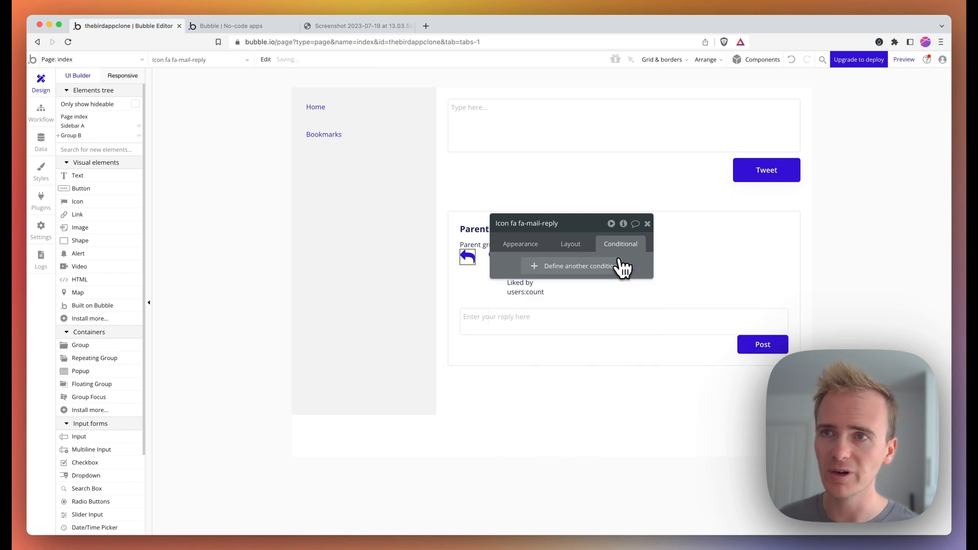
# - Reload the preview, reveal the first tweet's reply box via the reply arrow, then return to the editor
pyautogui.click(264, 25)
pyautogui.click(261, 42)
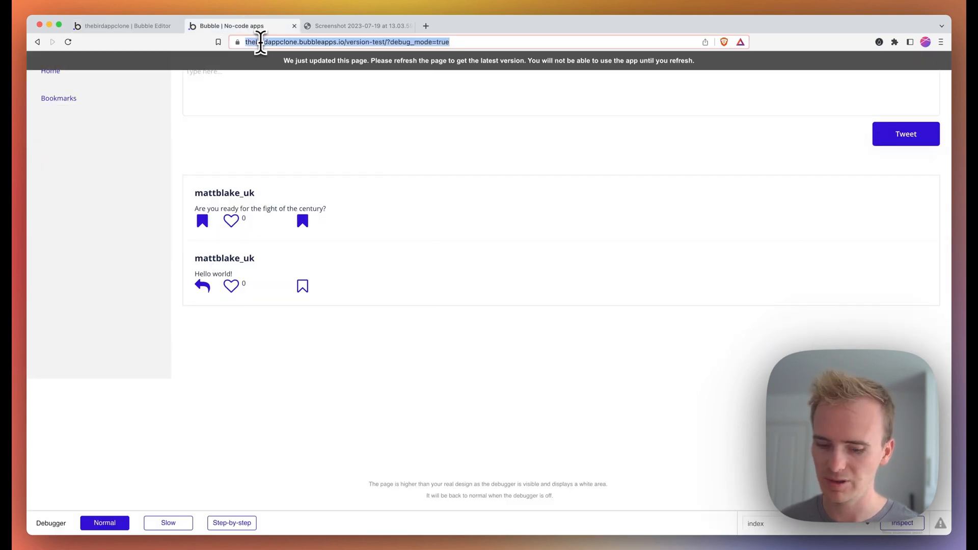
pyautogui.press('Return')
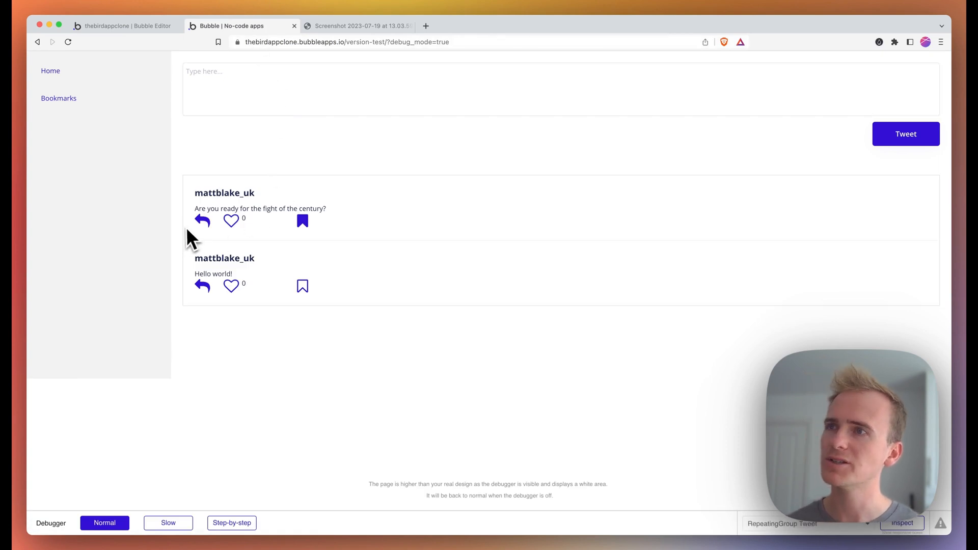
pyautogui.click(205, 225)
pyautogui.click(229, 247)
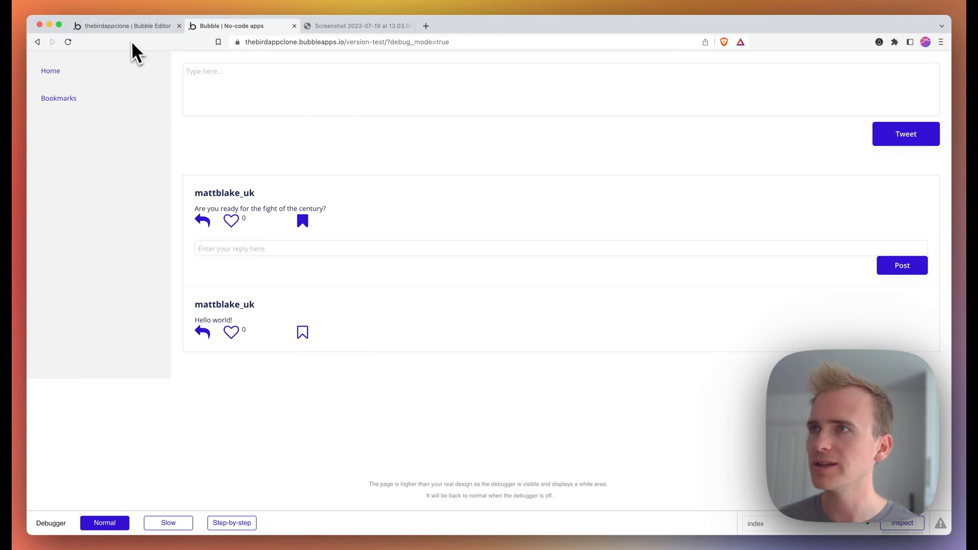
pyautogui.click(129, 25)
pyautogui.click(645, 223)
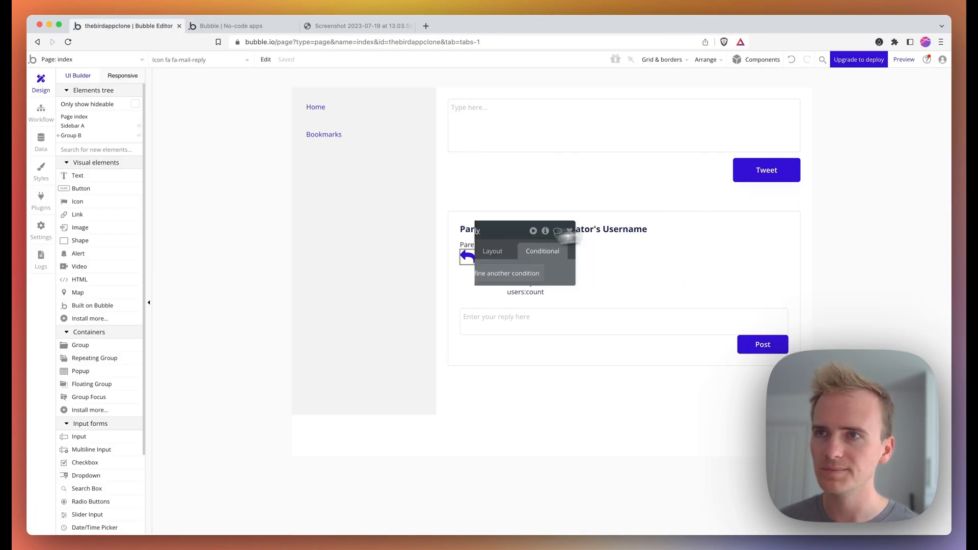
# - Start a workflow on the Post button with a Data 'Create a new thing' action
pyautogui.click(750, 342)
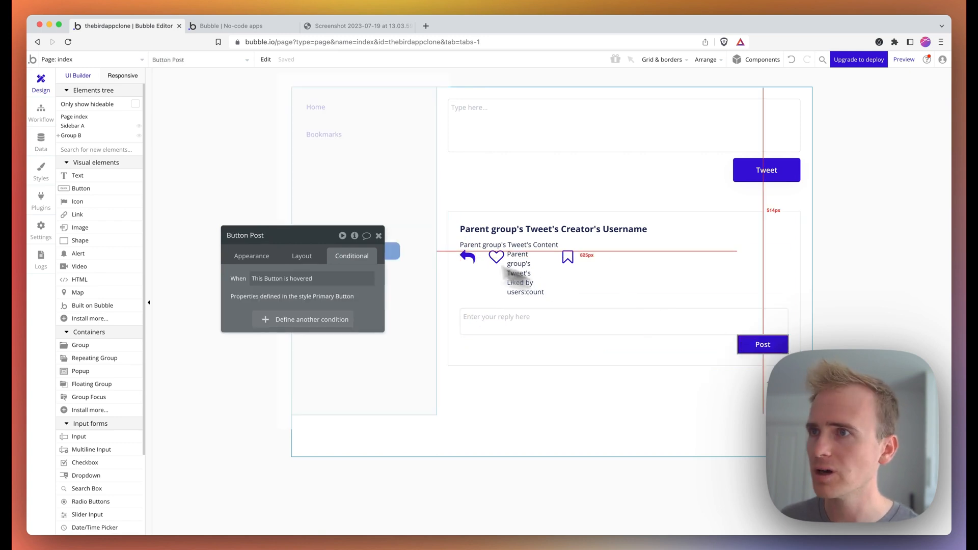
pyautogui.click(258, 255)
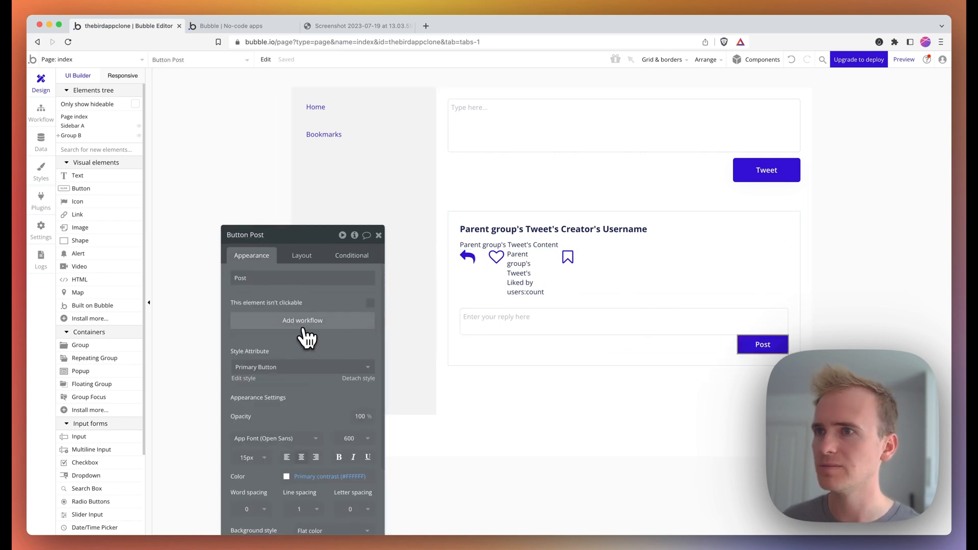
pyautogui.click(303, 325)
pyautogui.click(152, 182)
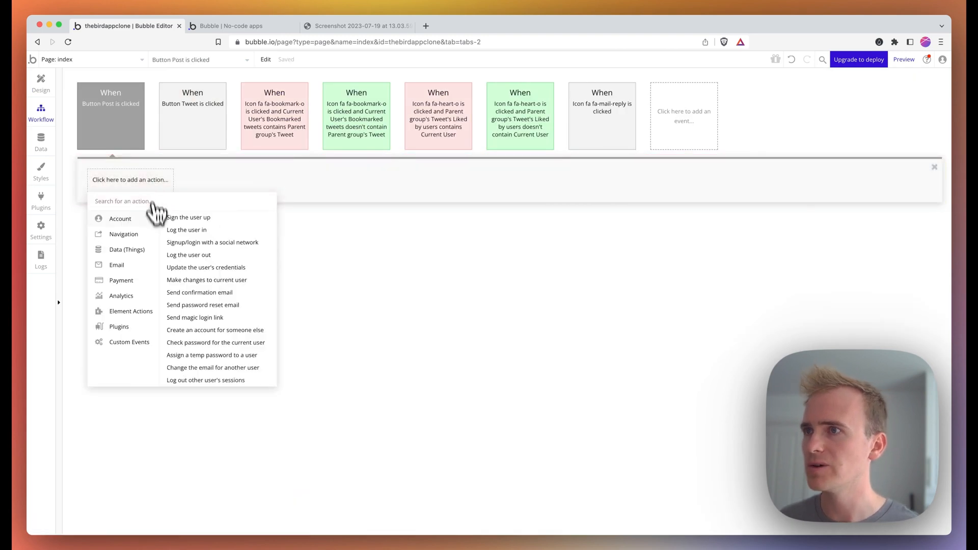
pyautogui.moveTo(145, 251)
pyautogui.click(192, 219)
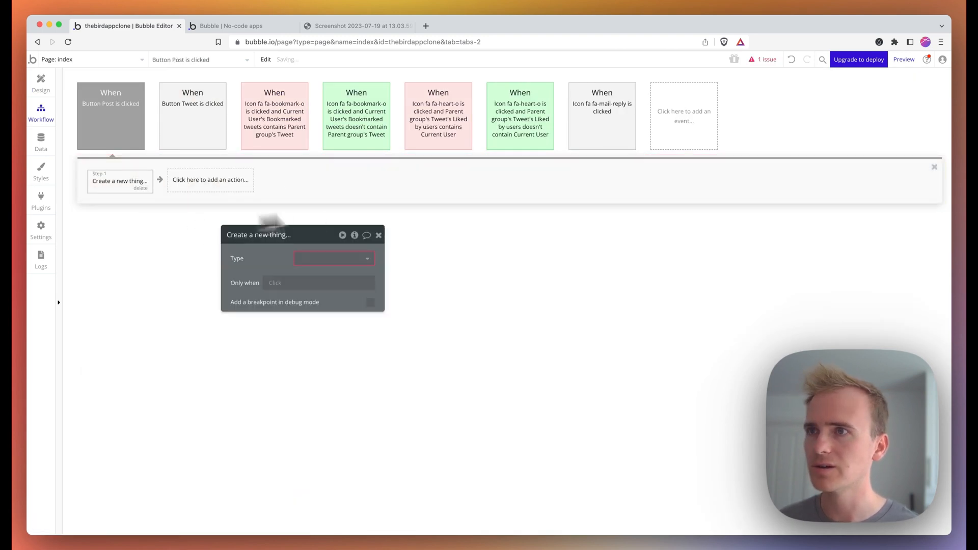
# - Set the new thing's type to Tweet and begin creating a new Tweet field
pyautogui.click(331, 258)
pyautogui.click(330, 274)
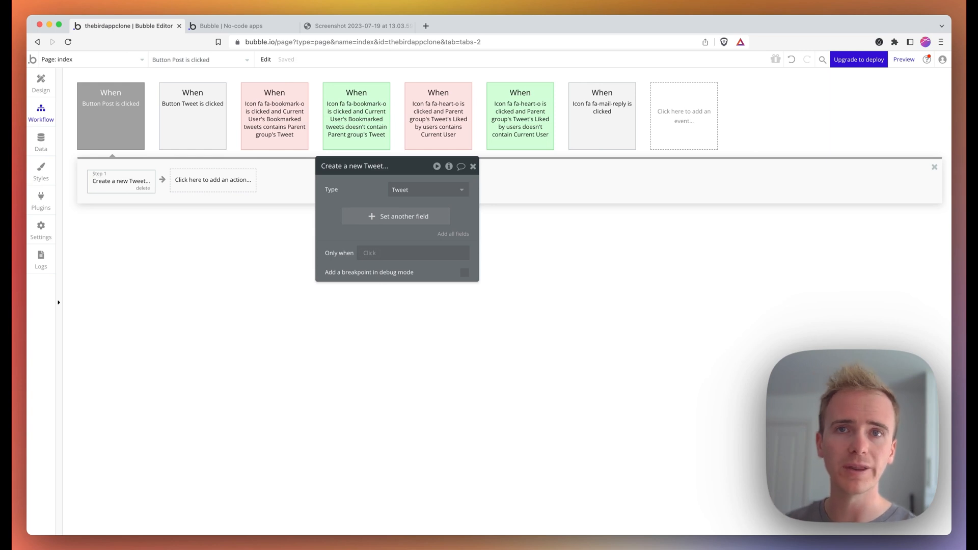
pyautogui.click(381, 216)
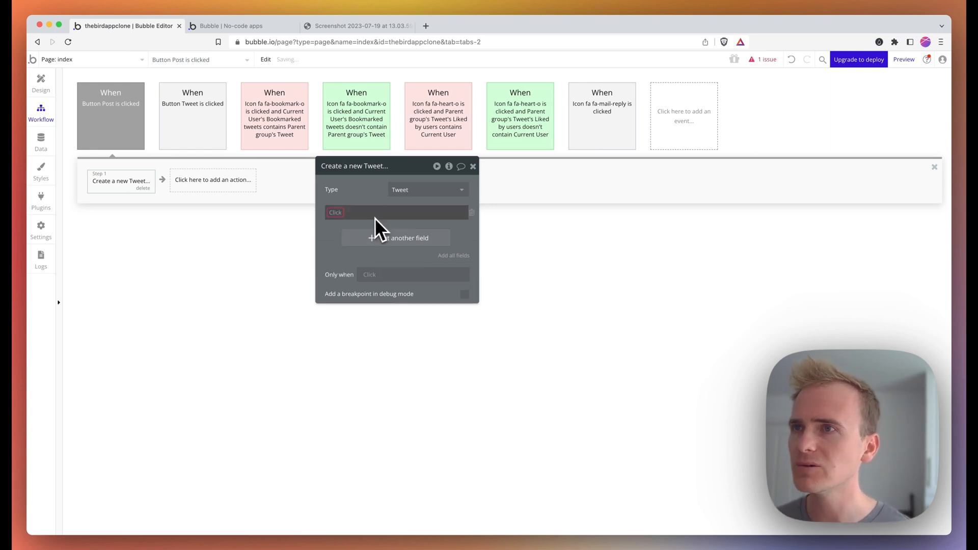
pyautogui.click(339, 212)
pyautogui.click(380, 254)
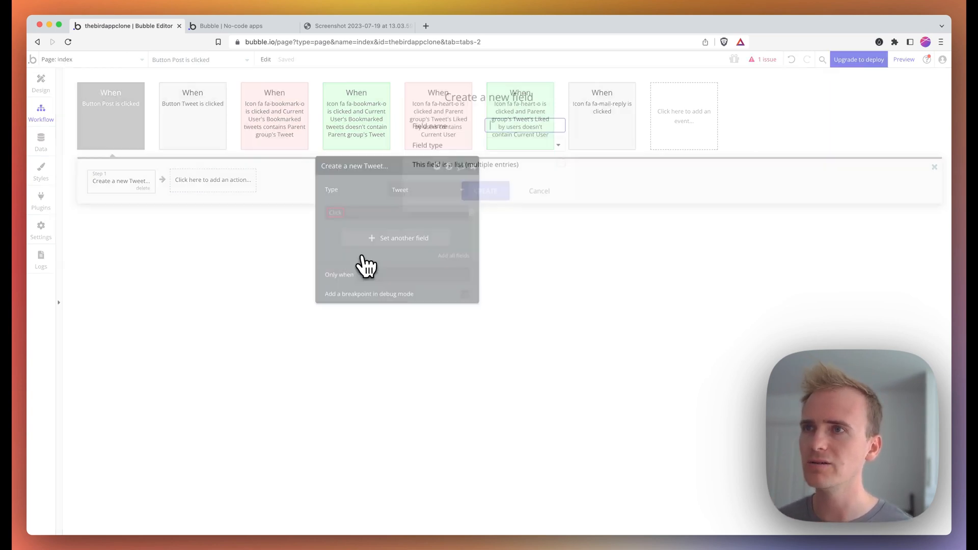
# - Create an 'In reply to' field of type Tweet and set it to Parent group's Tweet
pyautogui.write('In reply to')
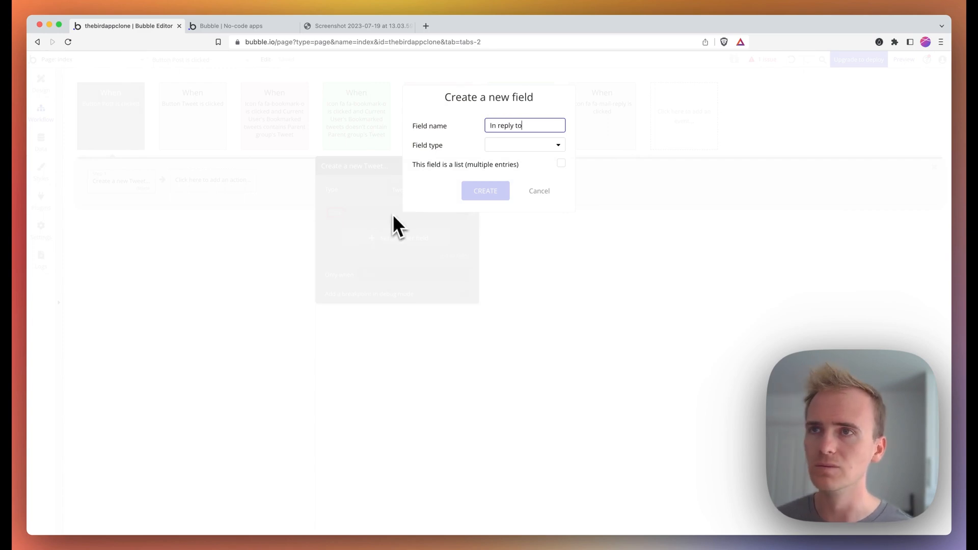
pyautogui.click(496, 147)
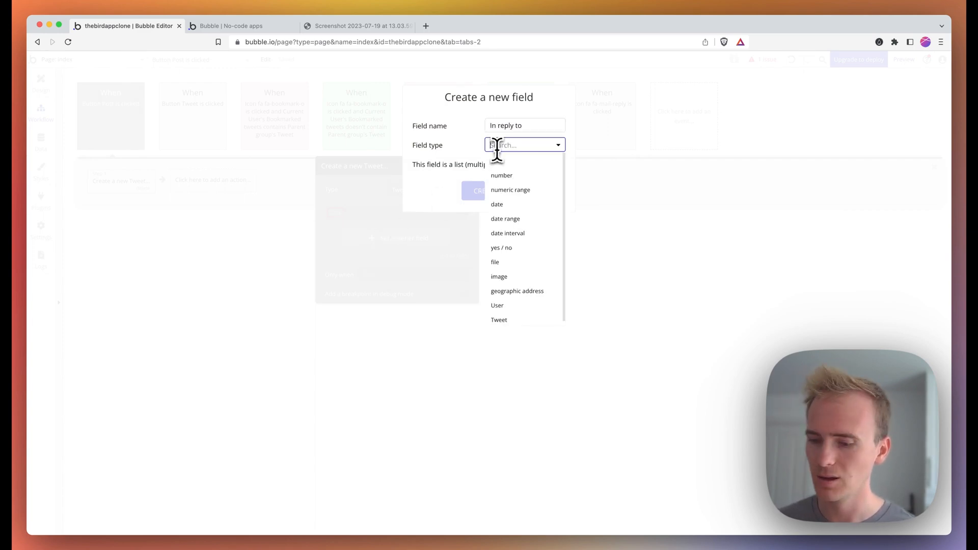
pyautogui.write('tw')
pyautogui.click(512, 164)
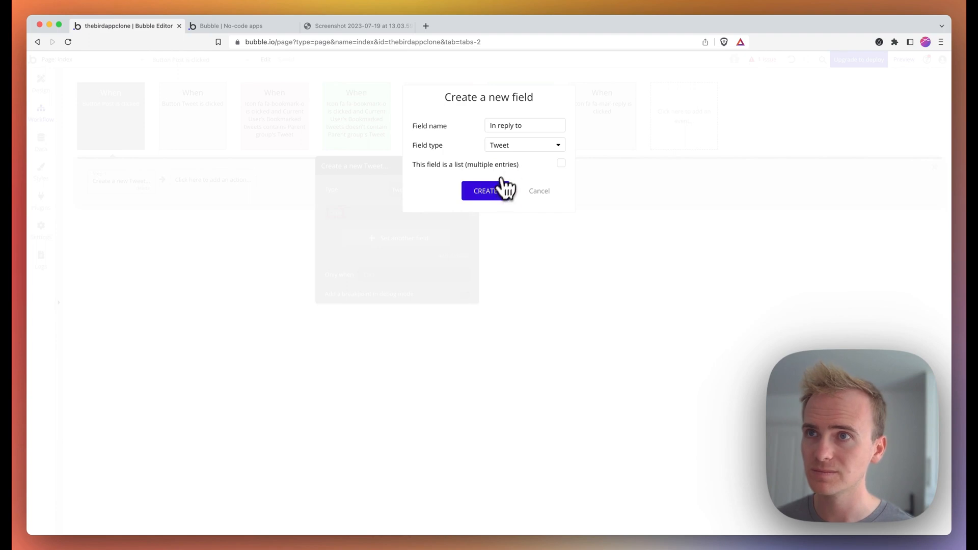
pyautogui.click(504, 191)
pyautogui.click(373, 213)
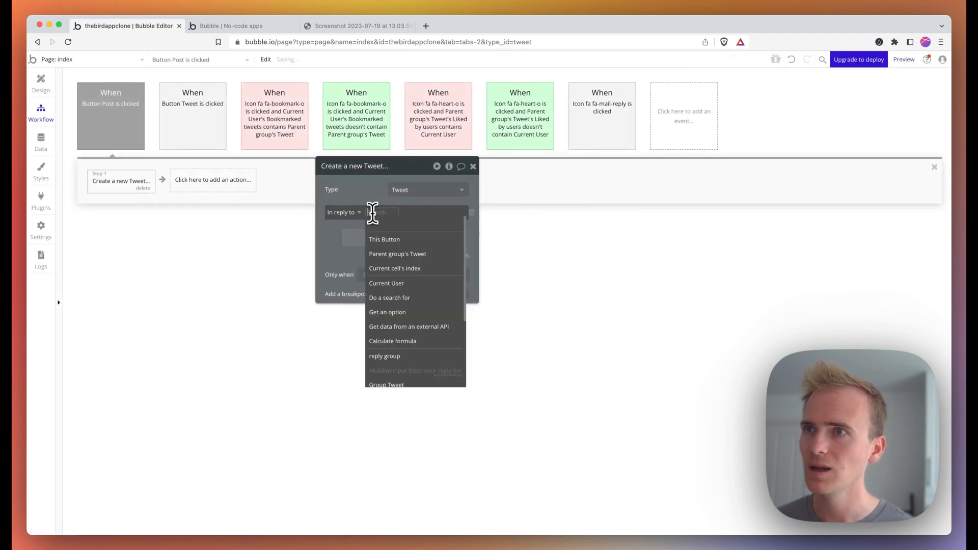
pyautogui.click(413, 256)
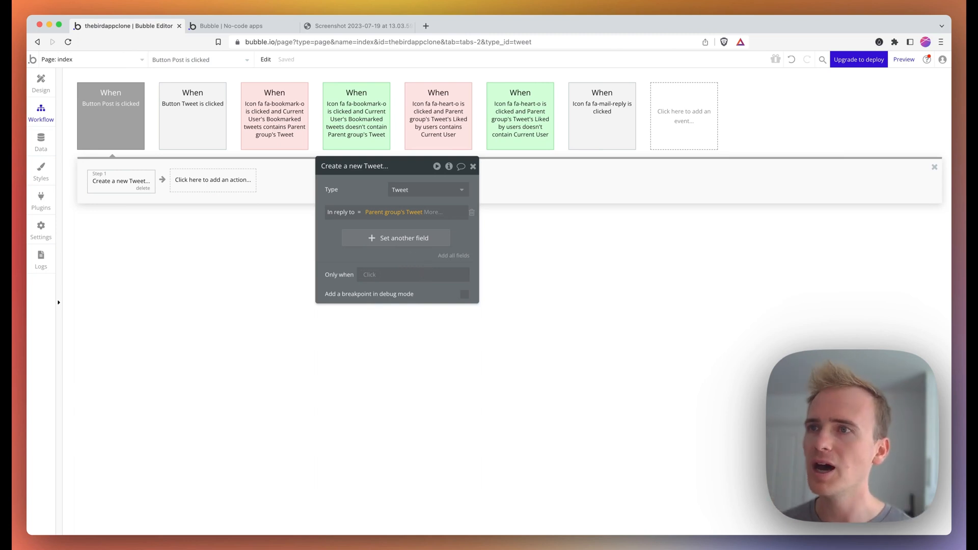
# - Set the new Tweet's Content to the MultilineInput's value
pyautogui.click(410, 243)
pyautogui.click(342, 234)
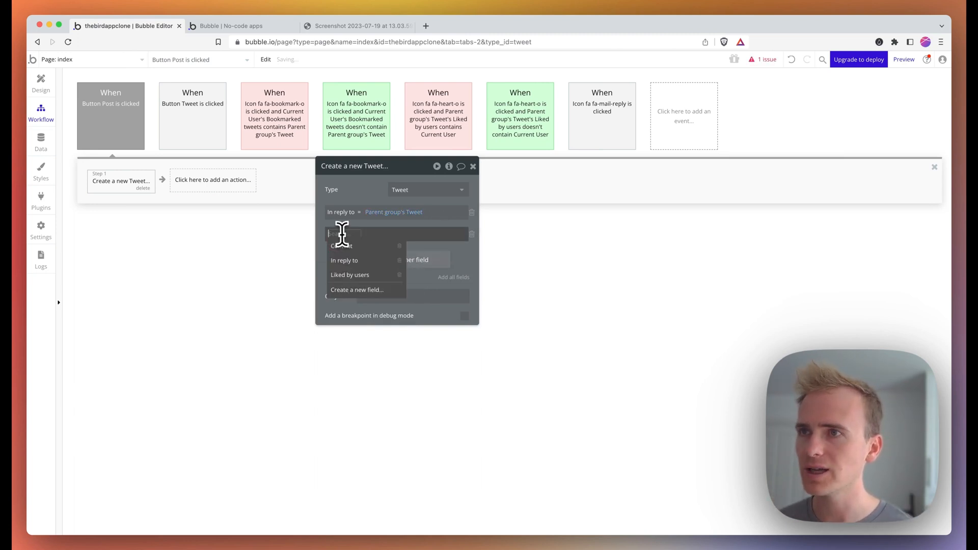
pyautogui.click(343, 247)
pyautogui.click(364, 234)
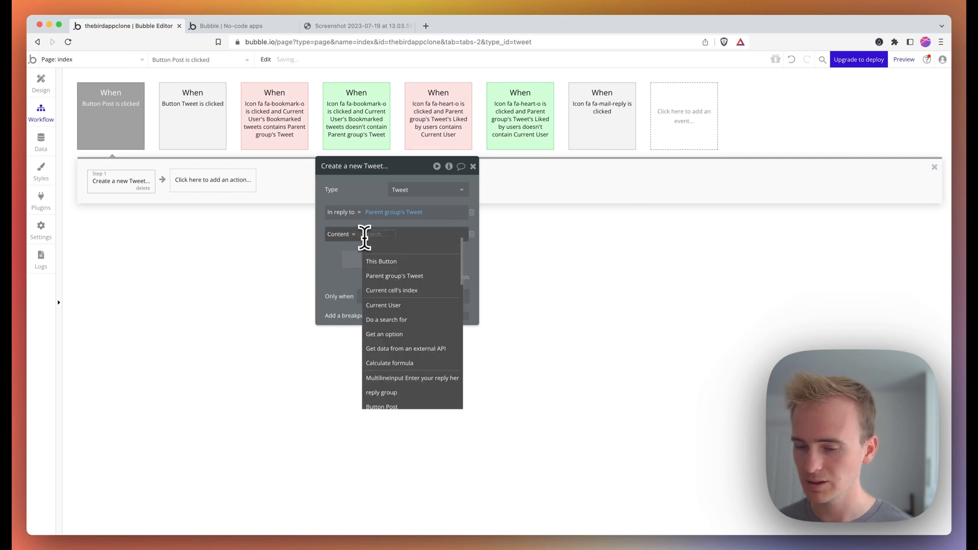
pyautogui.write('mul')
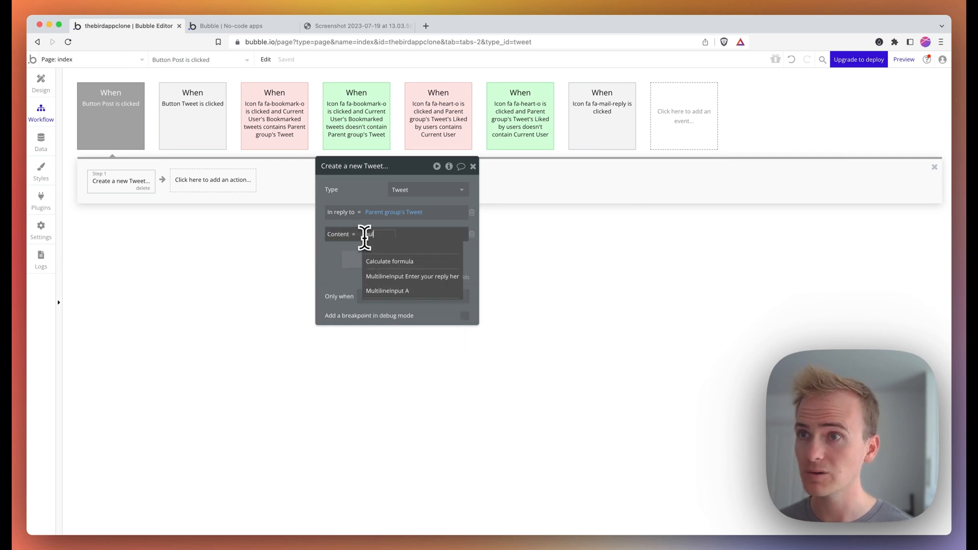
pyautogui.click(410, 278)
pyautogui.click(360, 257)
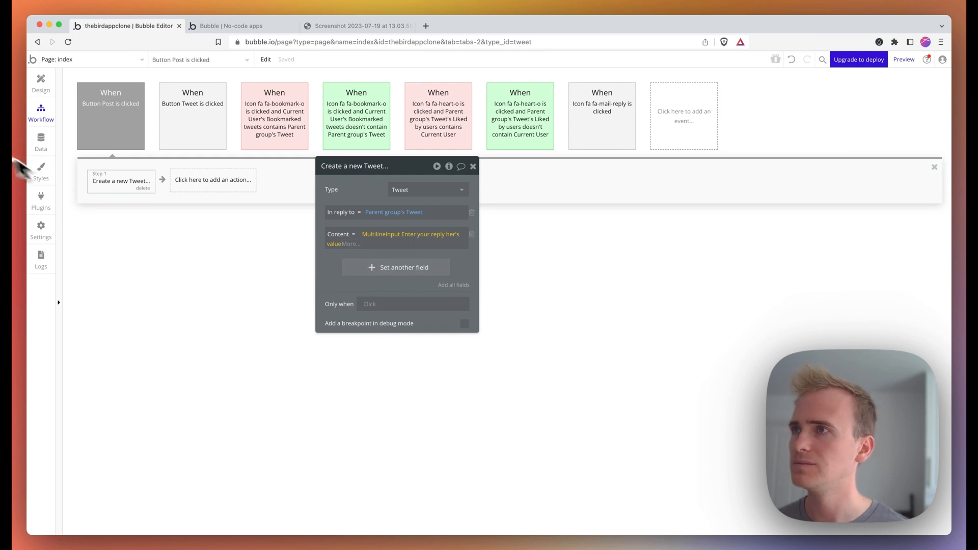
pyautogui.click(38, 86)
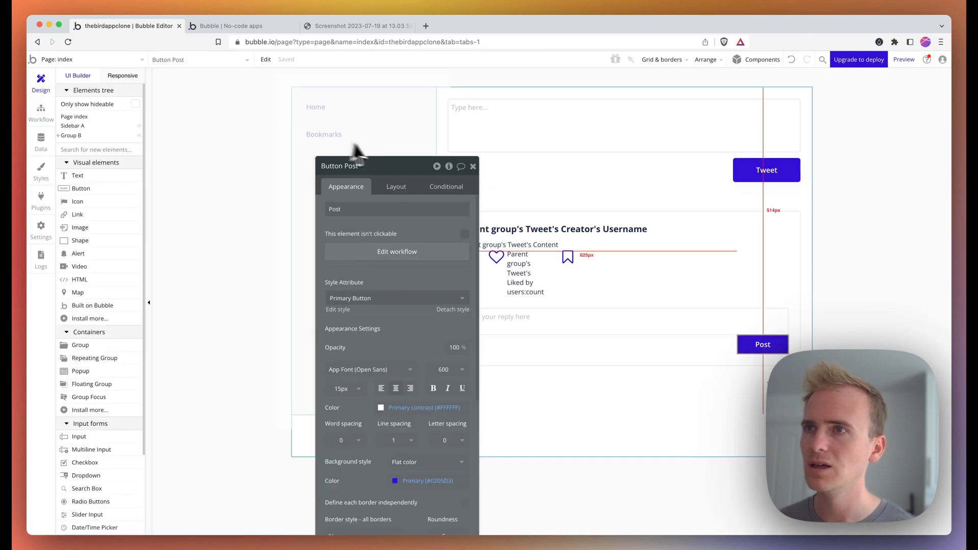
# - Reload the test app, open the first tweet's reply box, and post 'Here is my reply'
pyautogui.moveTo(388, 170); pyautogui.dragTo(262, 104)
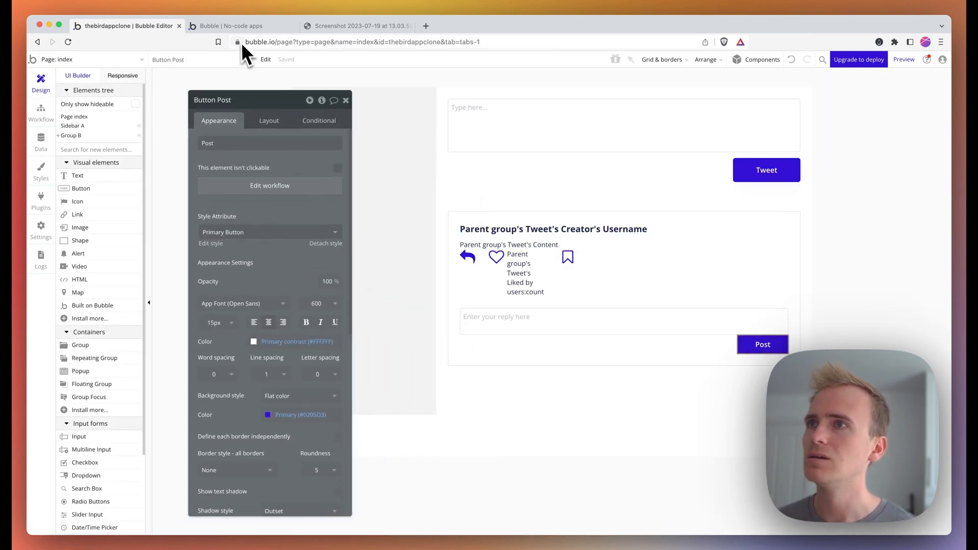
pyautogui.click(237, 29)
pyautogui.click(255, 42)
pyautogui.press('Return')
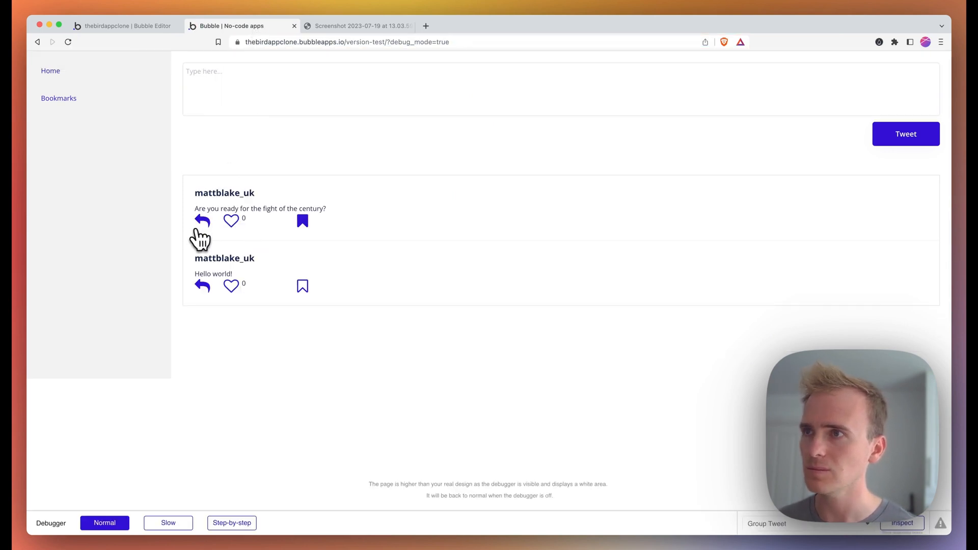
pyautogui.click(202, 221)
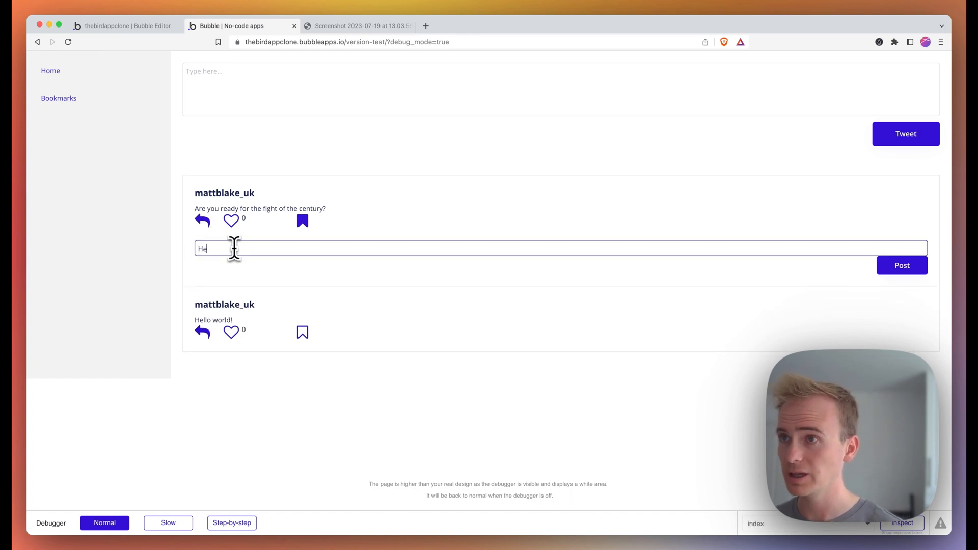
pyautogui.write('Here is my reply')
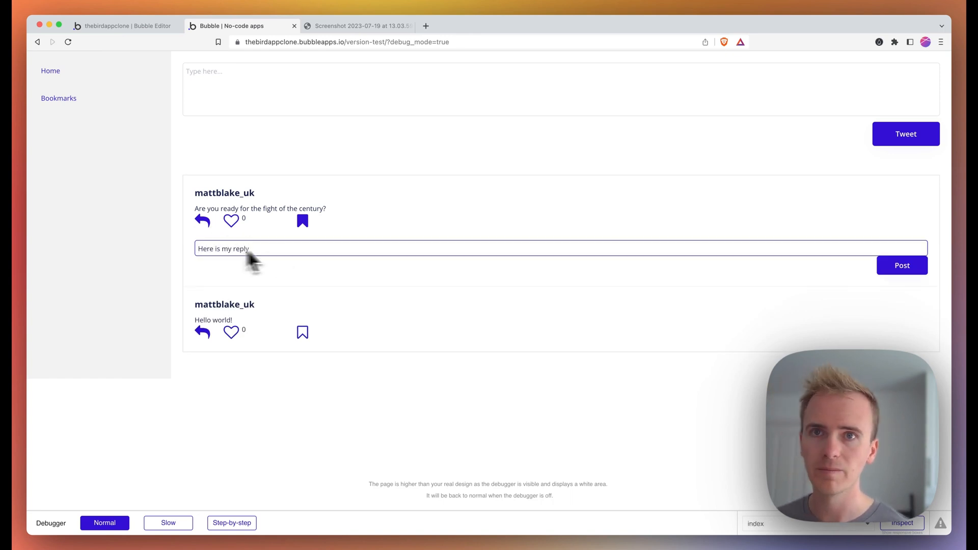
pyautogui.click(893, 269)
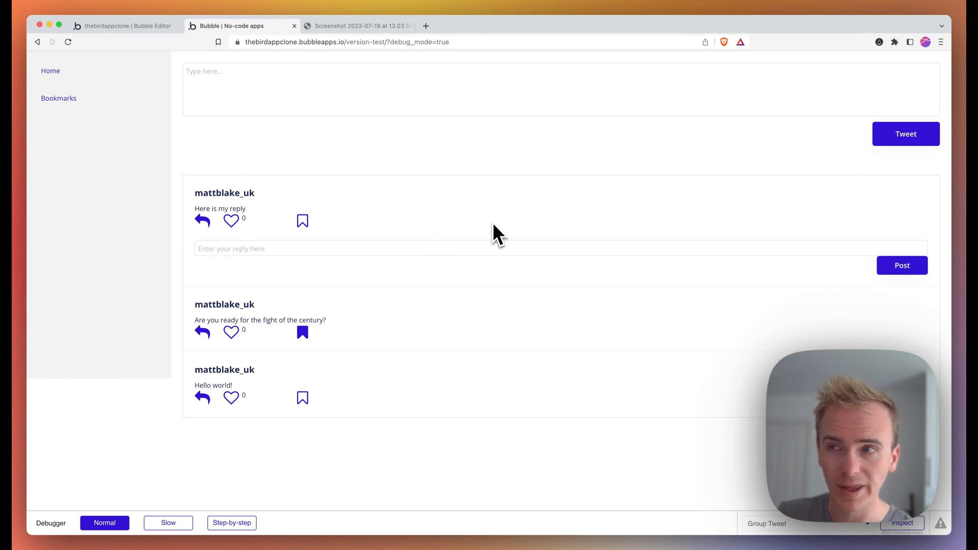
# - Draw a Repeating Group beneath the reply input and Post button, then find it in the elements tree
pyautogui.click(115, 29)
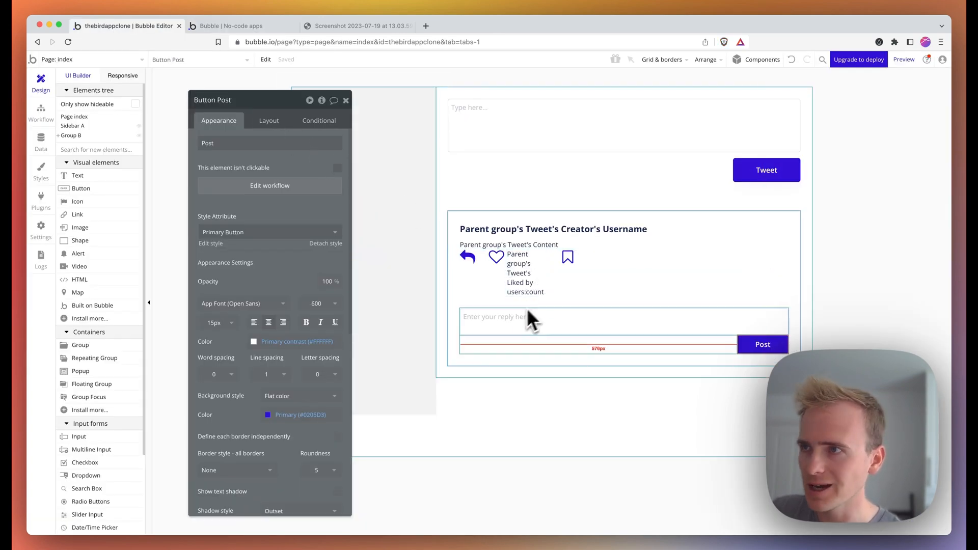
pyautogui.click(86, 150)
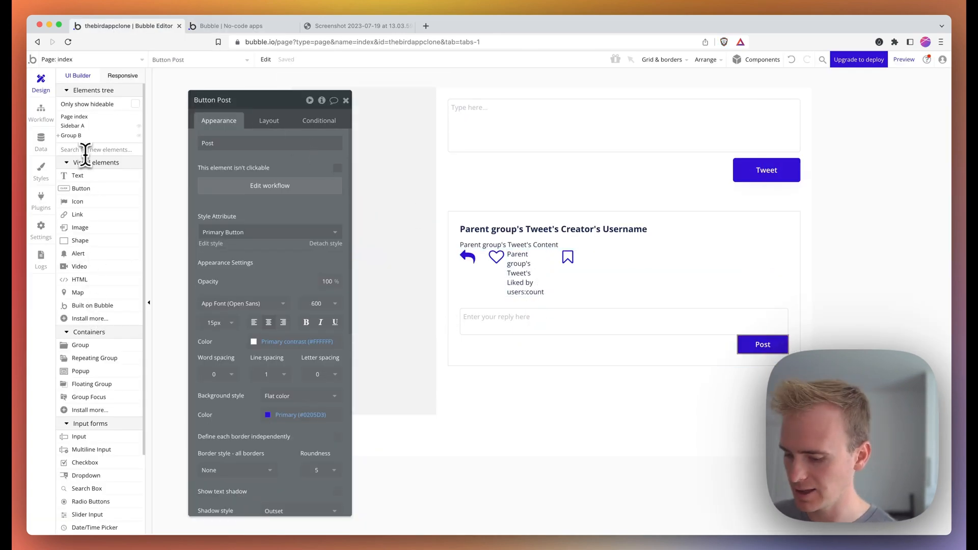
pyautogui.write('repeating')
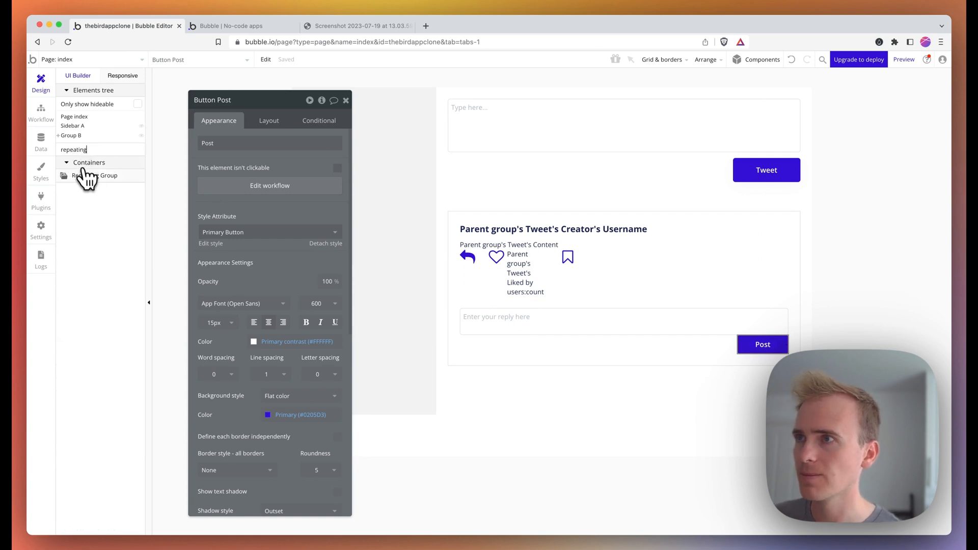
pyautogui.click(86, 176)
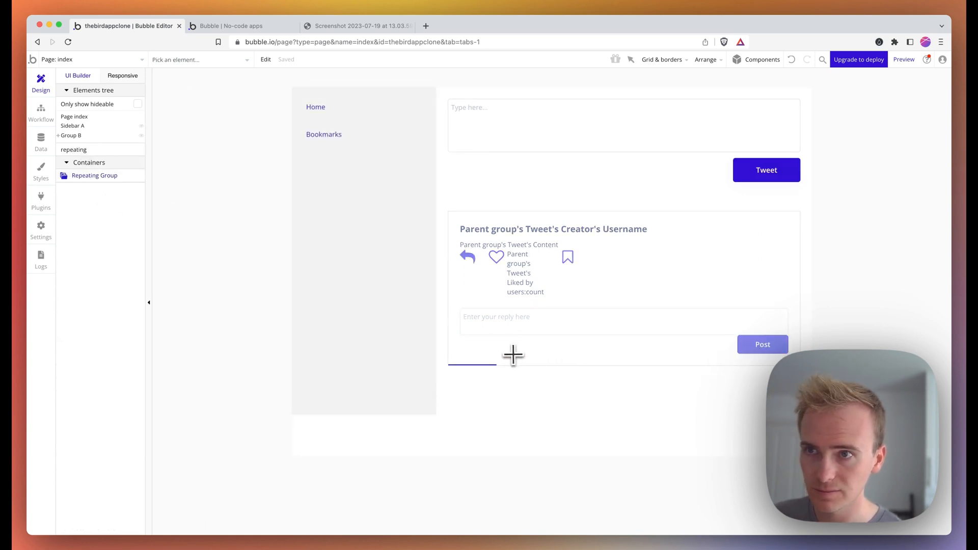
pyautogui.moveTo(512, 356); pyautogui.dragTo(627, 334)
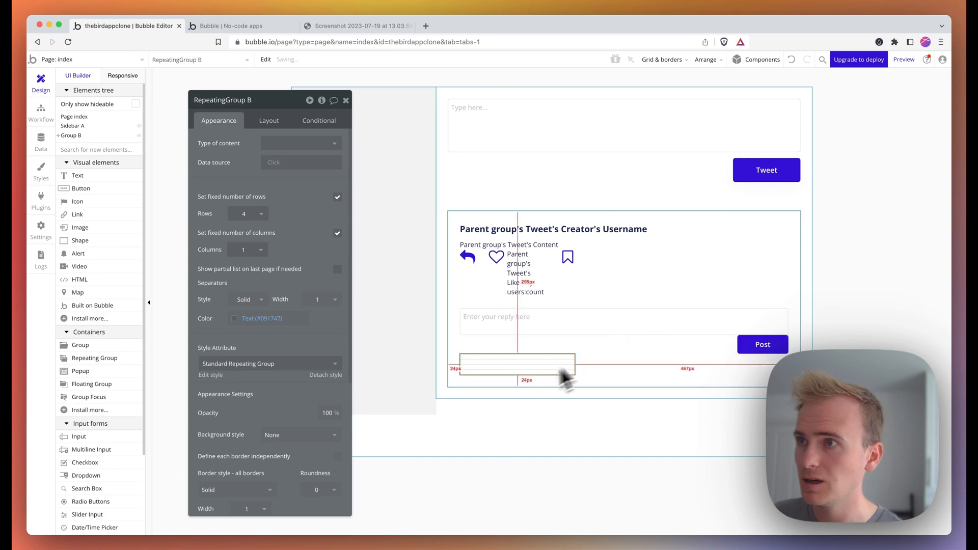
pyautogui.scroll(-5, 265, 306)
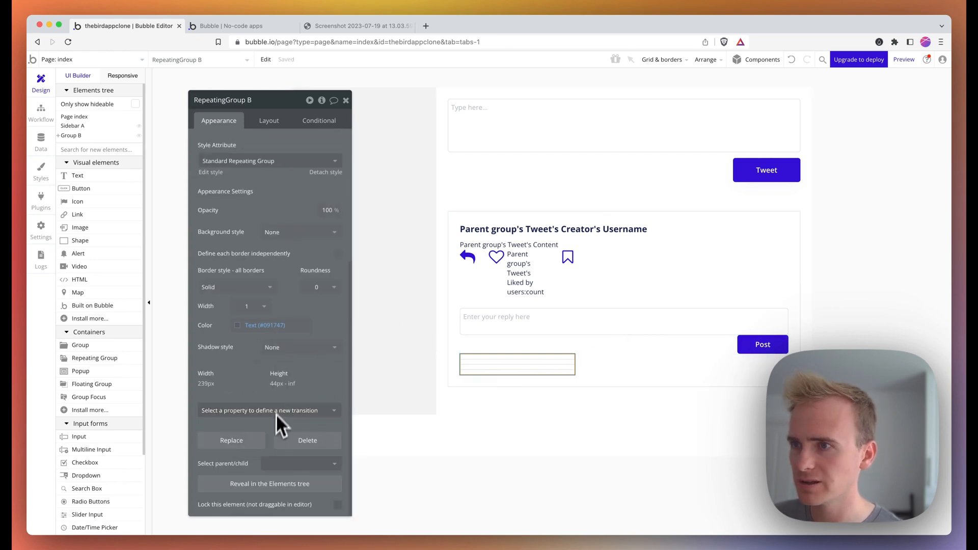
pyautogui.click(264, 483)
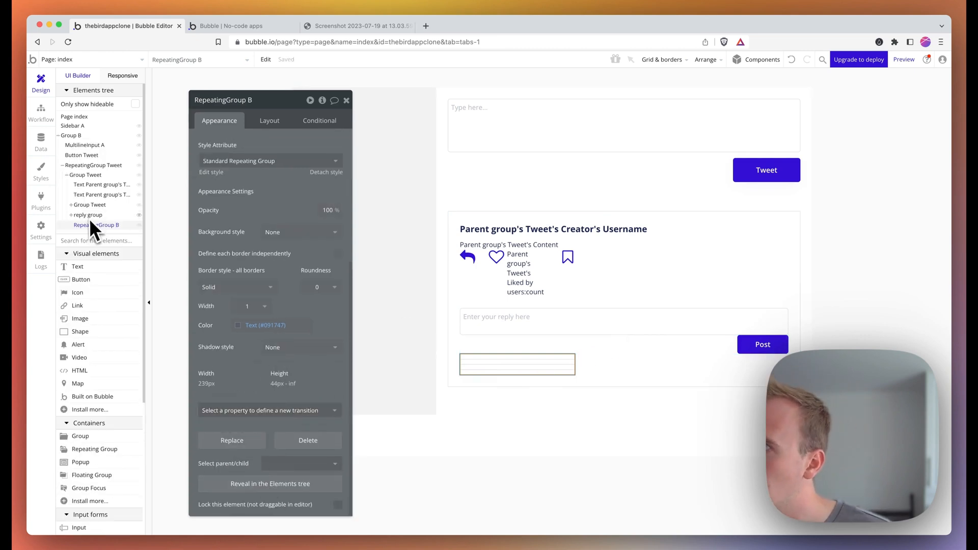
pyautogui.scroll(5, 252, 153)
# - Set the repeating group's content type to Tweet and its data source to a search for Tweets
pyautogui.click(274, 144)
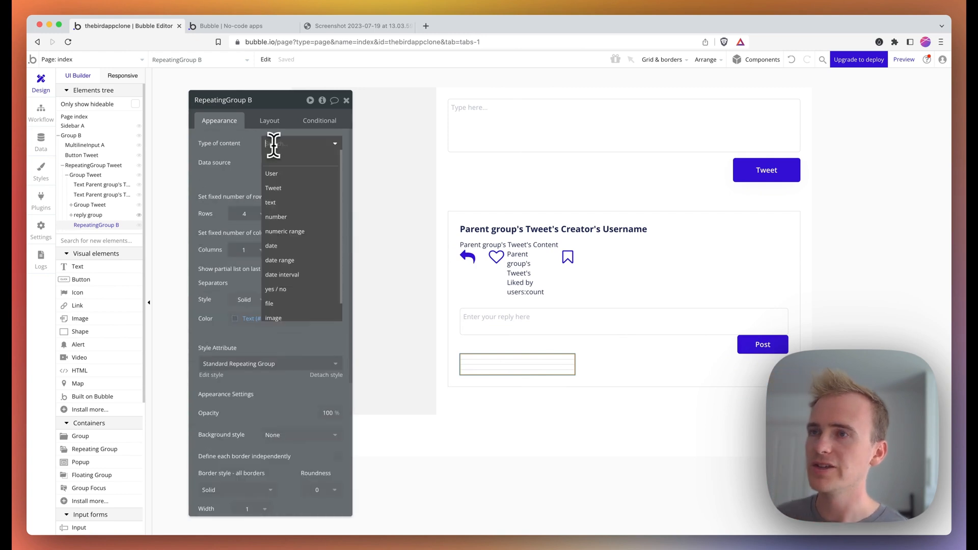
pyautogui.write('tw')
pyautogui.click(275, 173)
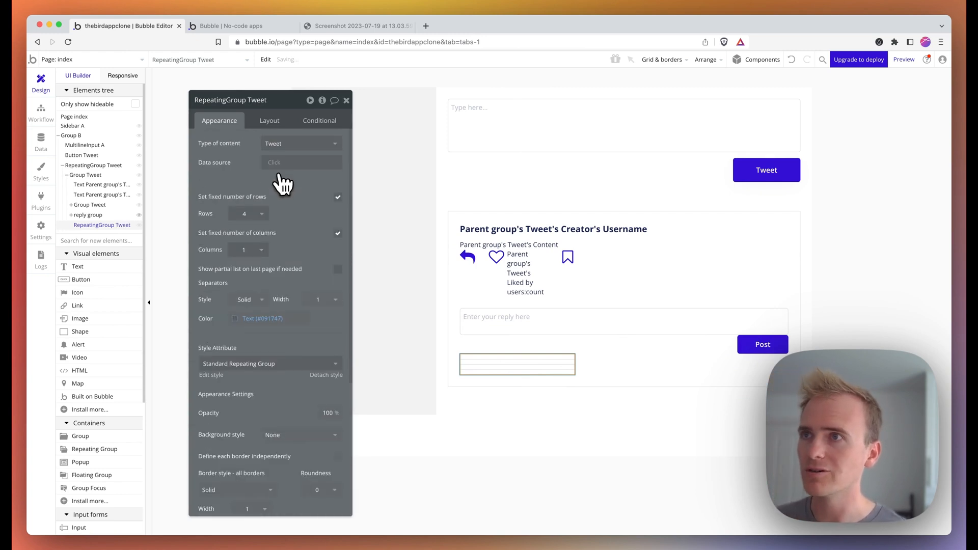
pyautogui.click(282, 168)
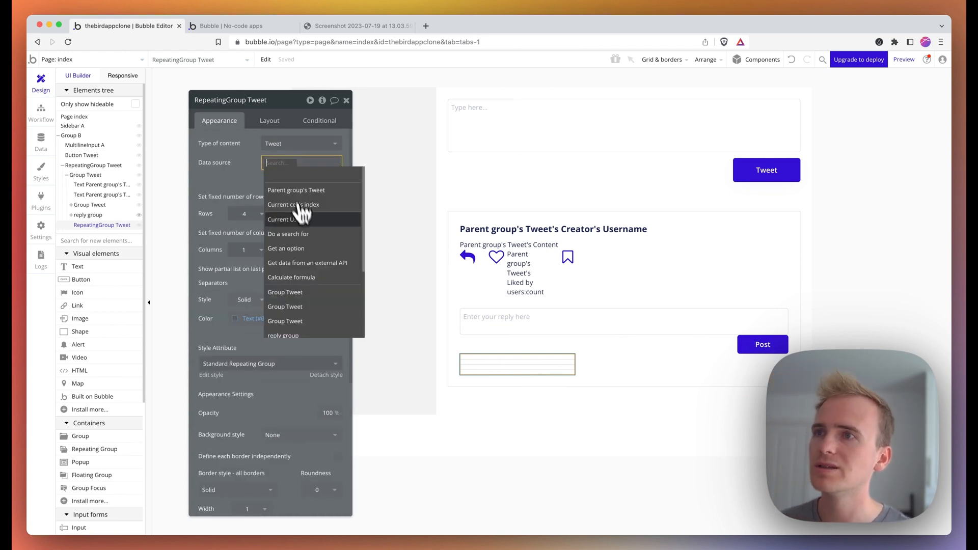
pyautogui.click(305, 234)
pyautogui.click(448, 123)
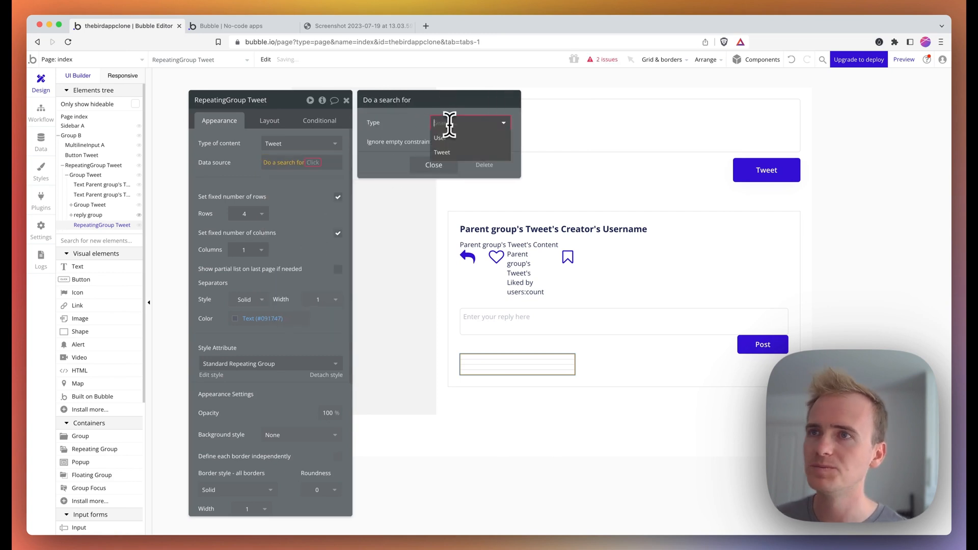
pyautogui.click(458, 152)
# - Constrain the search to In reply to = Parent group's Tweet and uncheck fixed number of rows
pyautogui.click(374, 145)
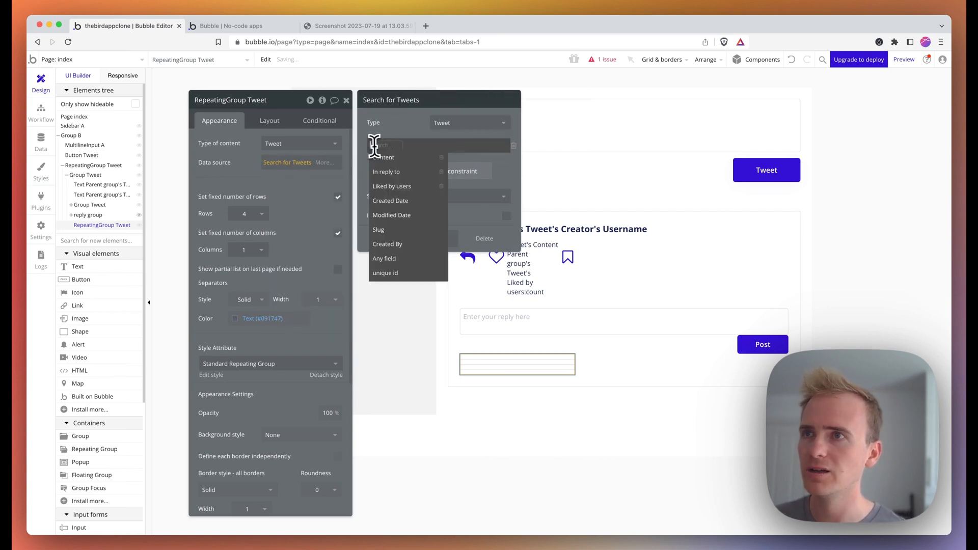
pyautogui.click(400, 168)
pyautogui.click(406, 146)
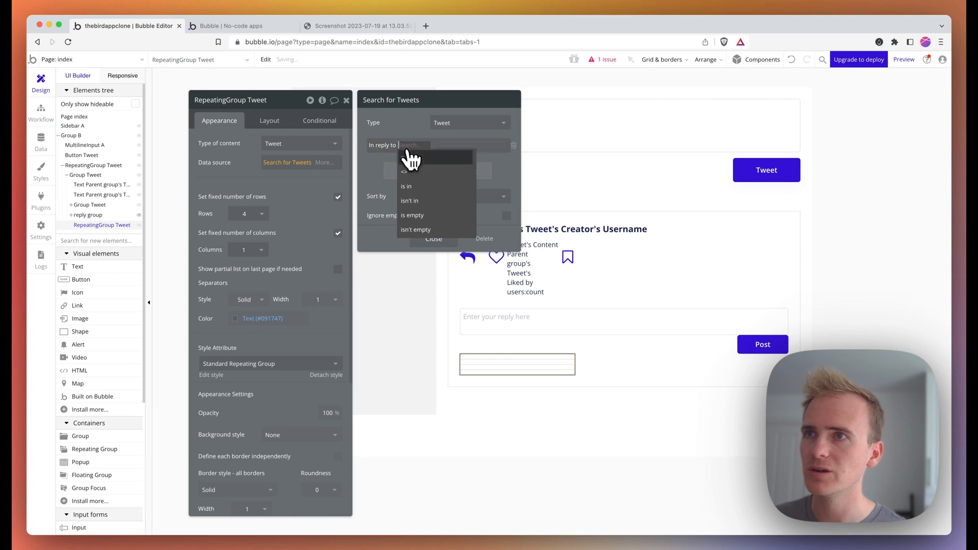
pyautogui.click(409, 155)
pyautogui.click(409, 145)
pyautogui.click(438, 159)
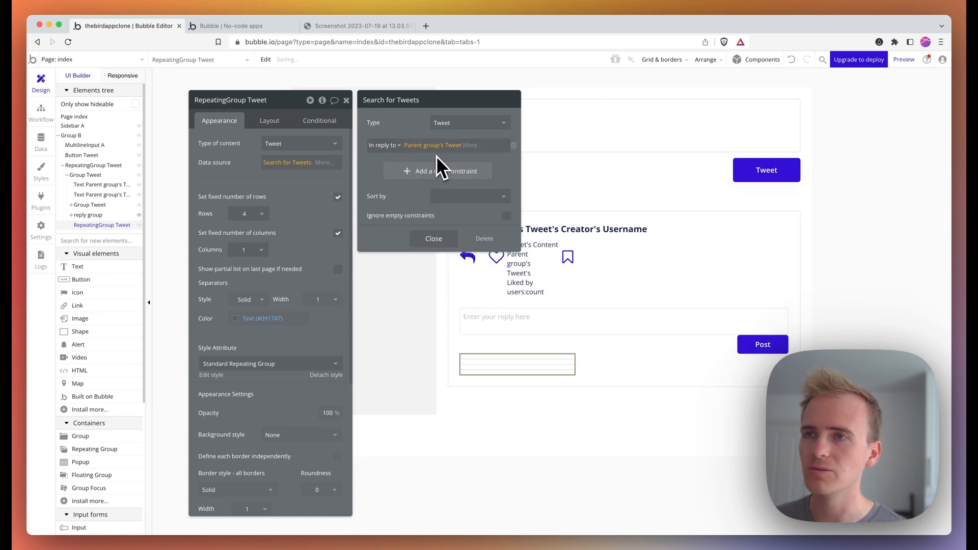
pyautogui.click(436, 235)
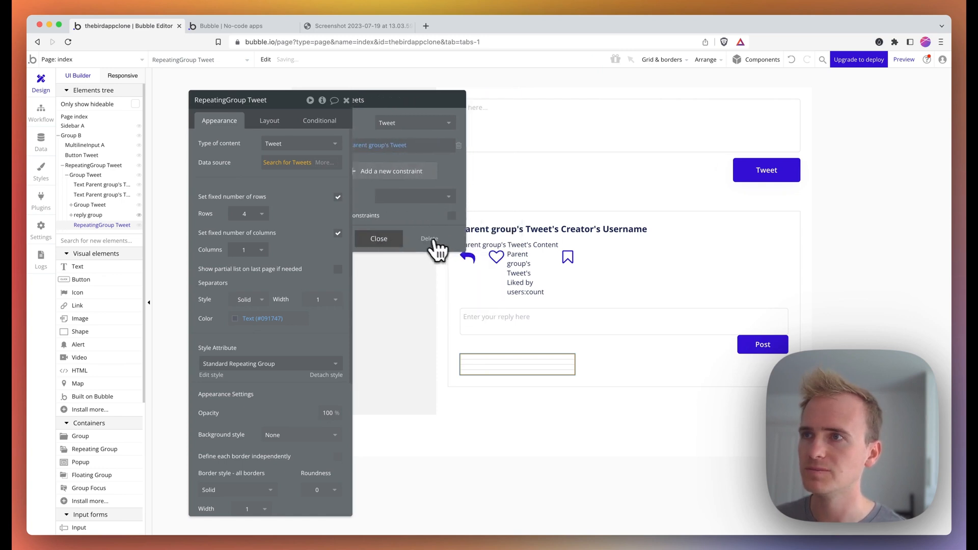
pyautogui.click(338, 197)
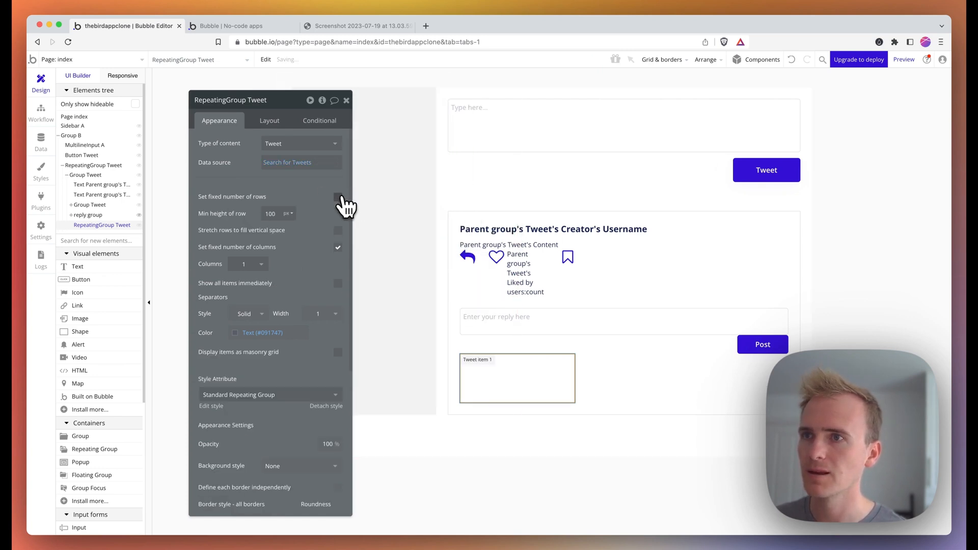
# - Make the reply repeating group 100% wide with a column cell layout
pyautogui.click(269, 121)
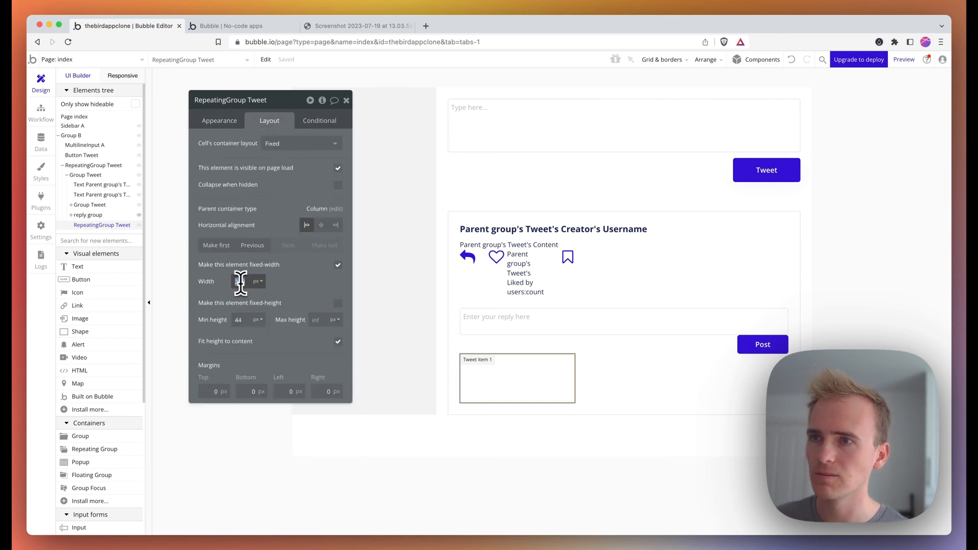
pyautogui.write('100')
pyautogui.click(258, 282)
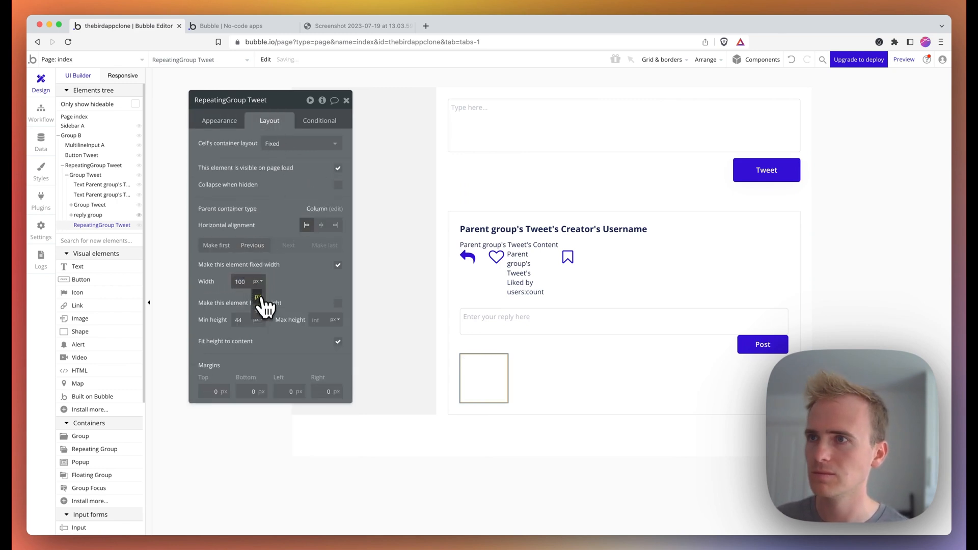
pyautogui.click(258, 311)
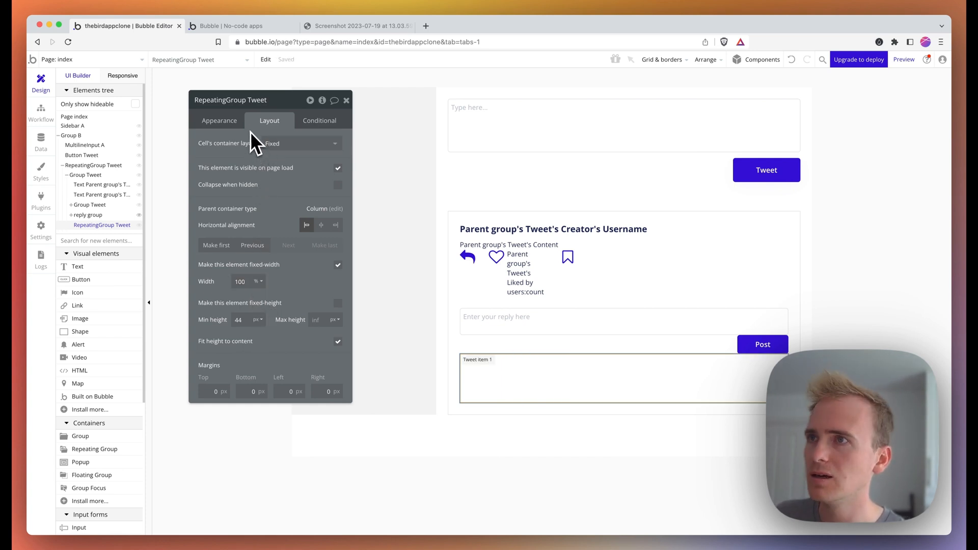
pyautogui.click(275, 144)
pyautogui.click(304, 216)
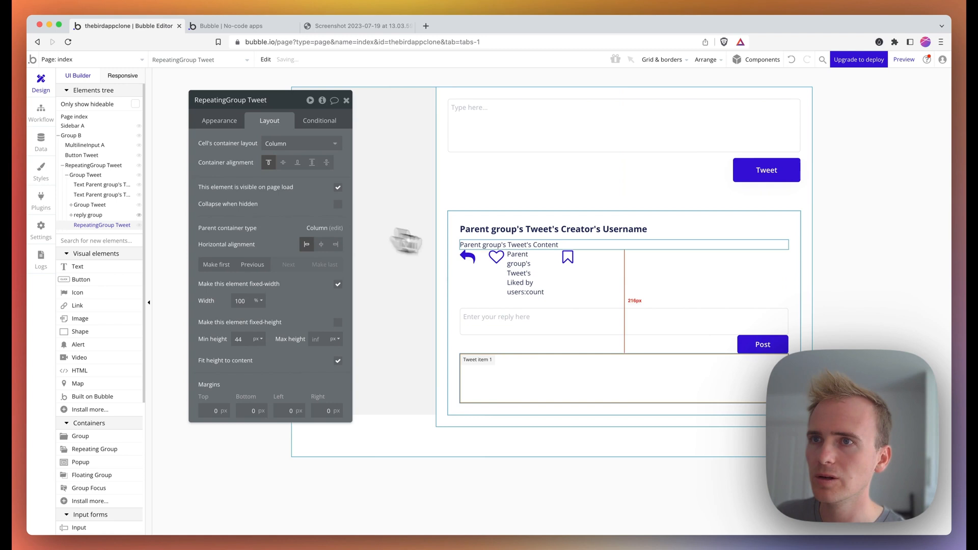
# - Copy the tweet content text and paste it into the reply list's cell
pyautogui.click(504, 245)
pyautogui.press('super+c')
pyautogui.click(570, 387)
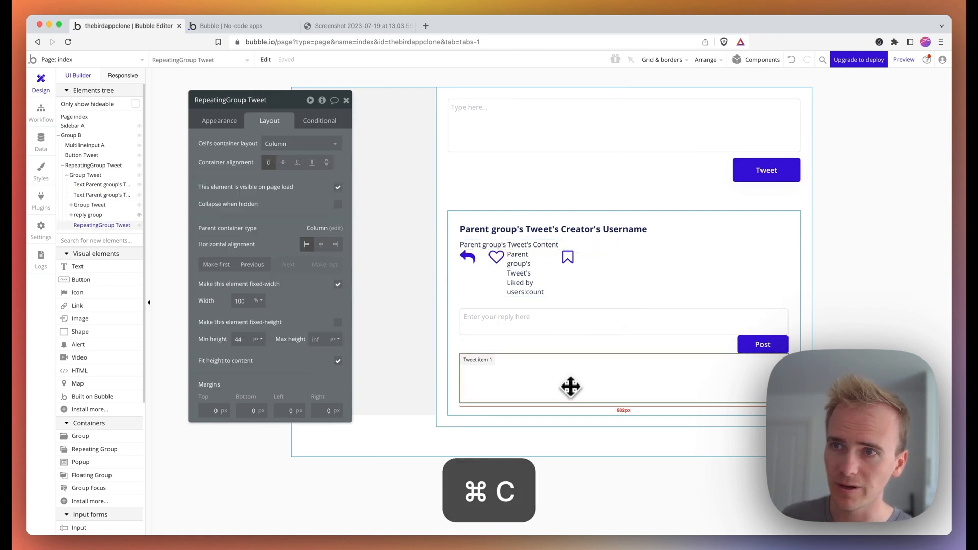
pyautogui.press('super+v')
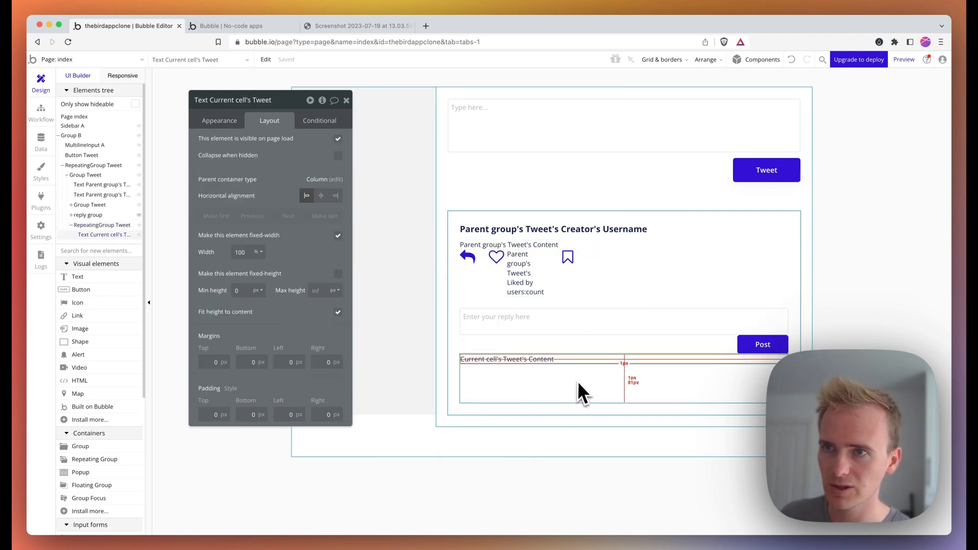
# - Paste the username text into the reply cell, move it above the content, and select both texts
pyautogui.click(520, 230)
pyautogui.press('super+c')
pyautogui.click(526, 382)
pyautogui.press('super+v')
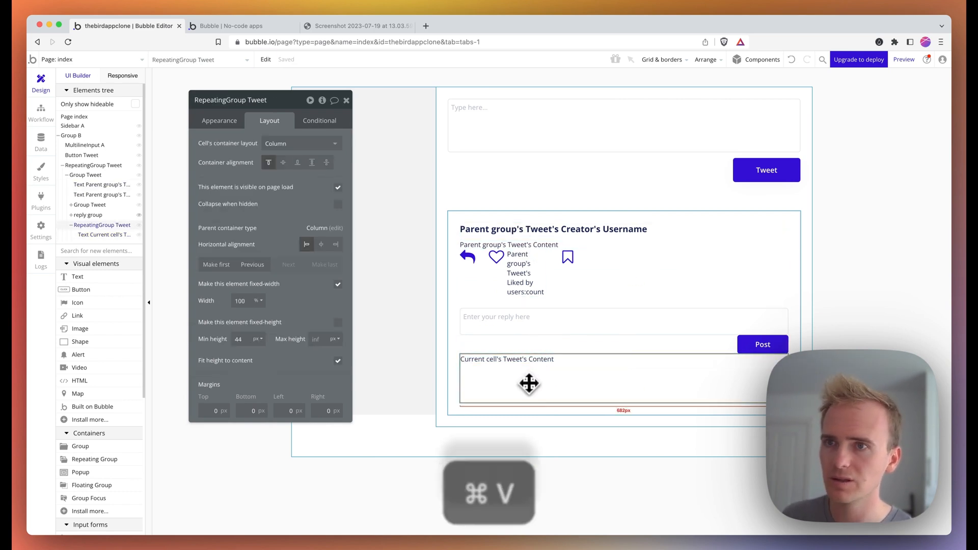
pyautogui.click(255, 216)
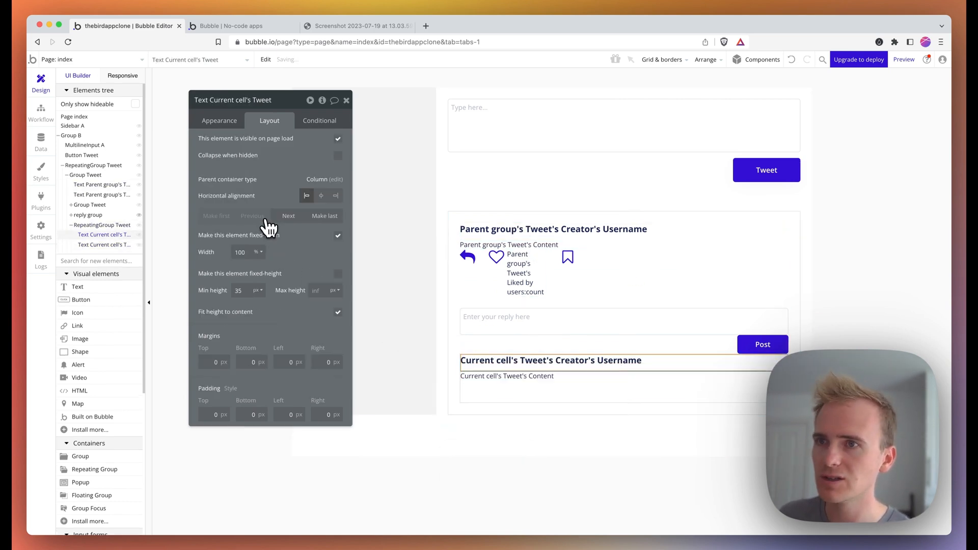
pyautogui.click(532, 392)
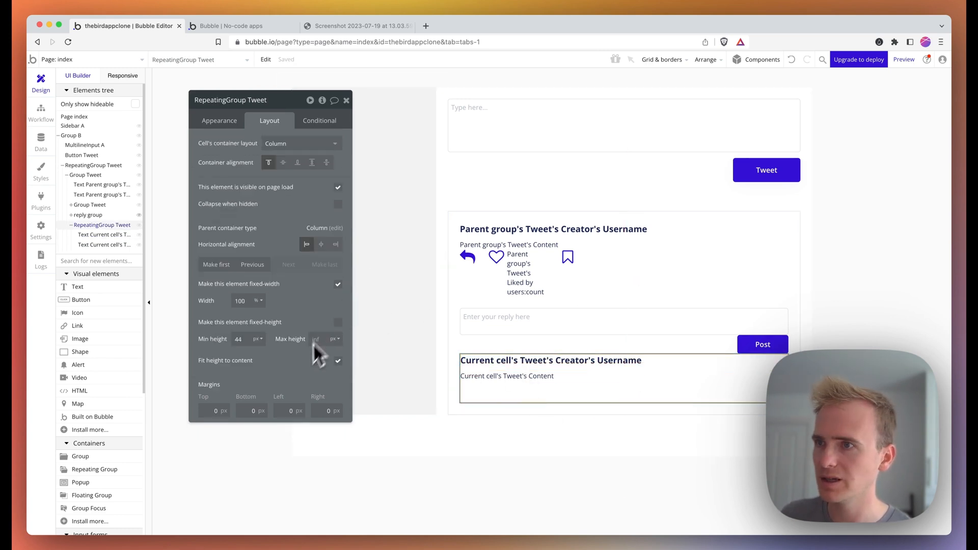
pyautogui.click(578, 379)
pyautogui.keyDown('shift'); pyautogui.click(574, 363); pyautogui.keyUp('shift')
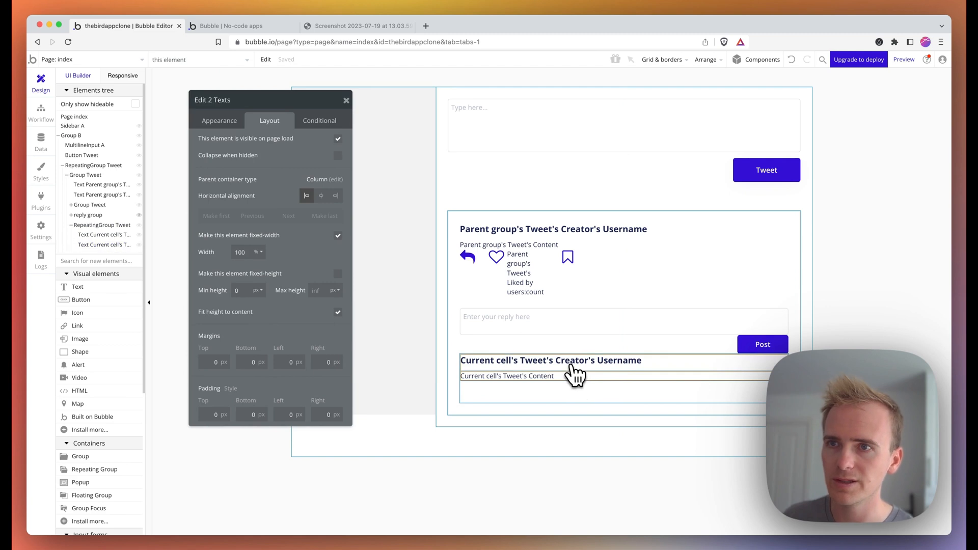
# - Group the two reply texts in a Column container with 80 px left padding
pyautogui.rightClick(573, 361)
pyautogui.moveTo(639, 399)
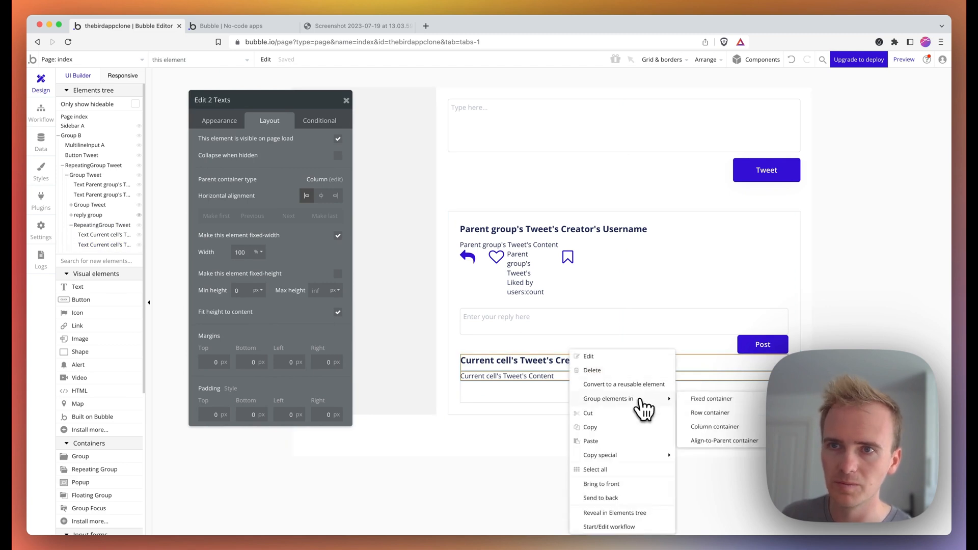
pyautogui.click(719, 426)
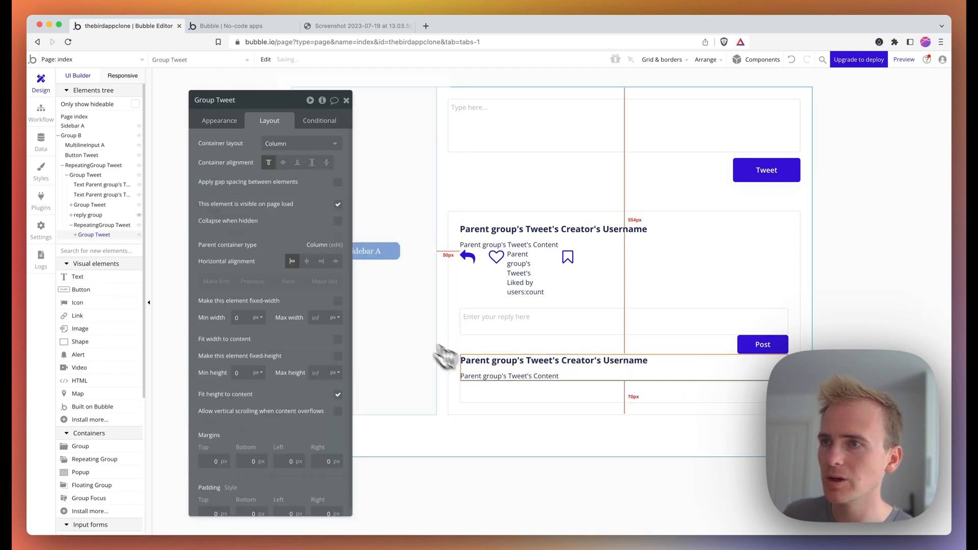
pyautogui.scroll(-1, 279, 418)
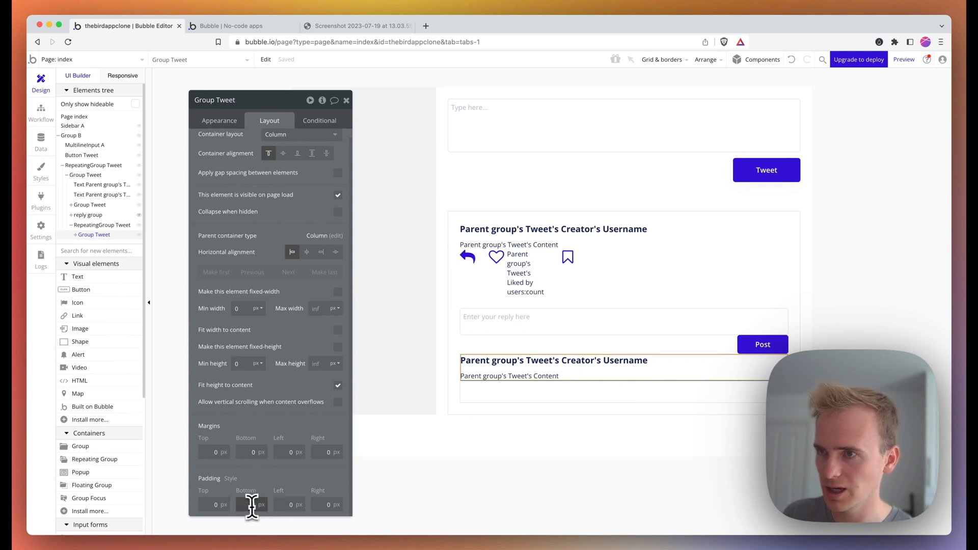
pyautogui.click(287, 505)
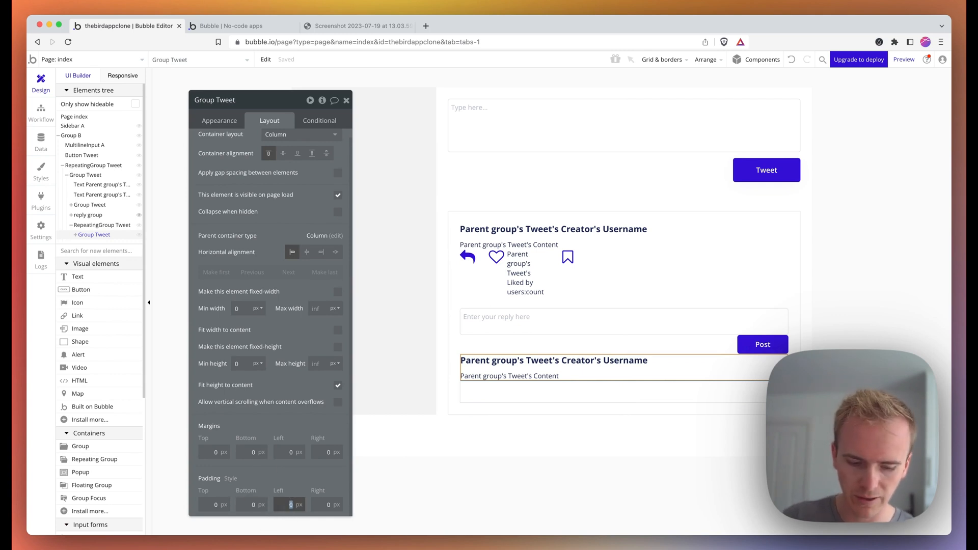
pyautogui.write('80')
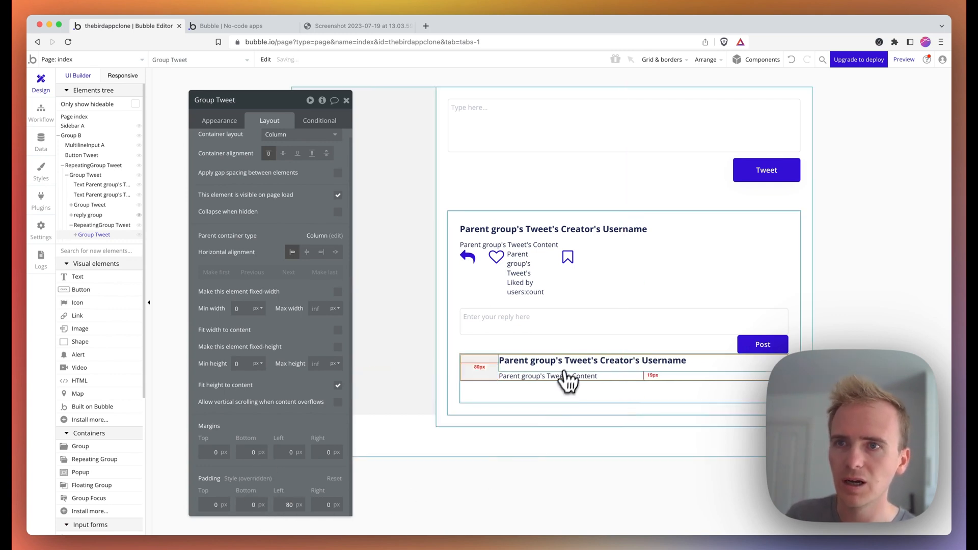
# - Review the reply list's appearance and layout settings
pyautogui.click(584, 404)
pyautogui.click(232, 122)
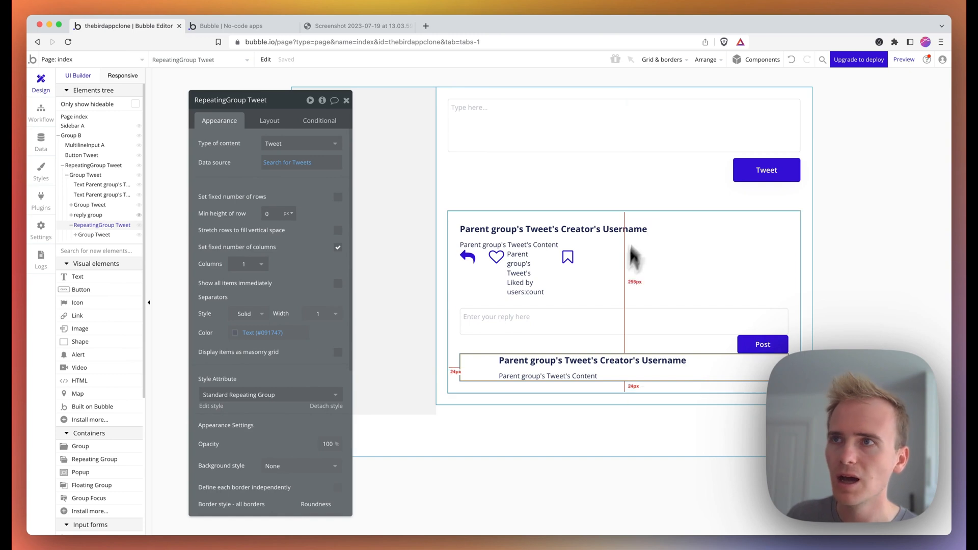
pyautogui.click(288, 121)
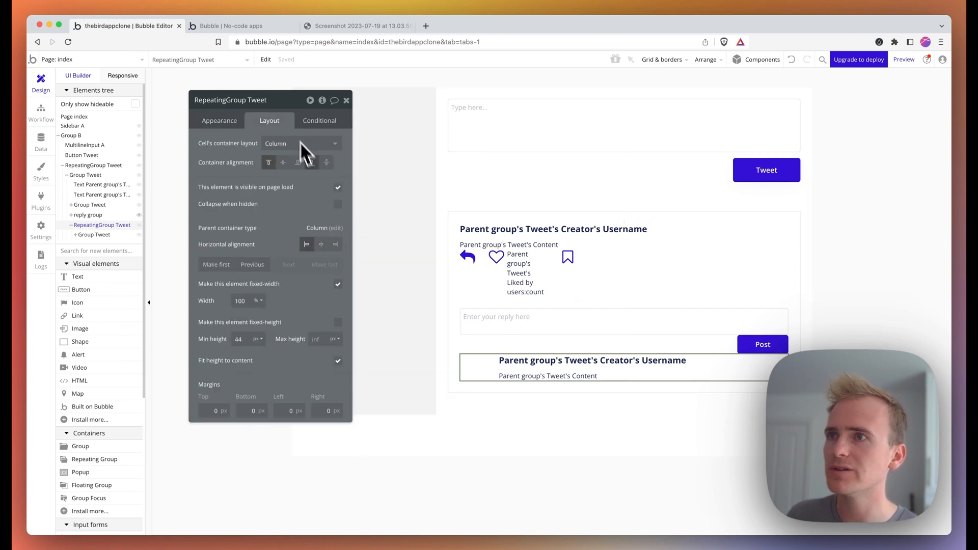
# - Uncheck visible on page load and add a condition searching Tweets with In reply to = Parent group's Tweet
pyautogui.click(337, 188)
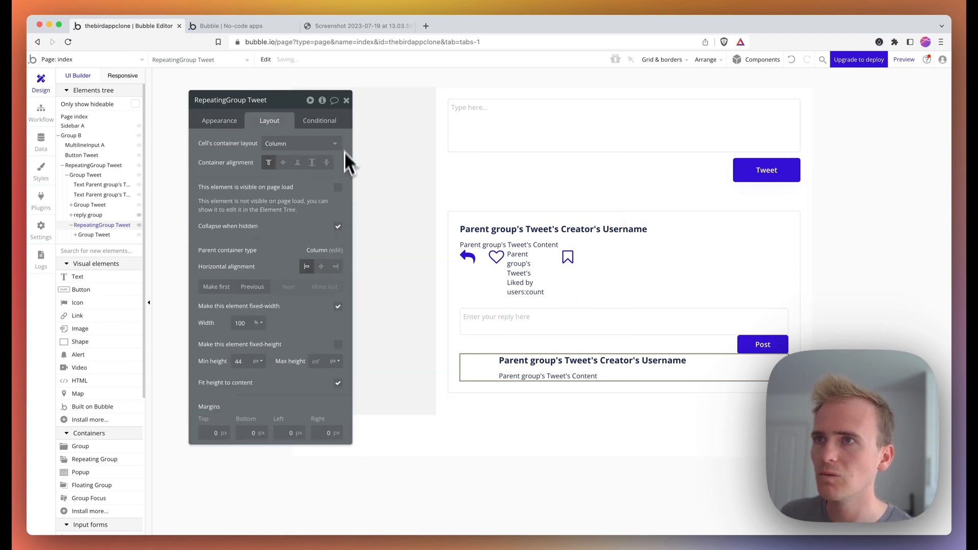
pyautogui.click(321, 121)
pyautogui.click(314, 137)
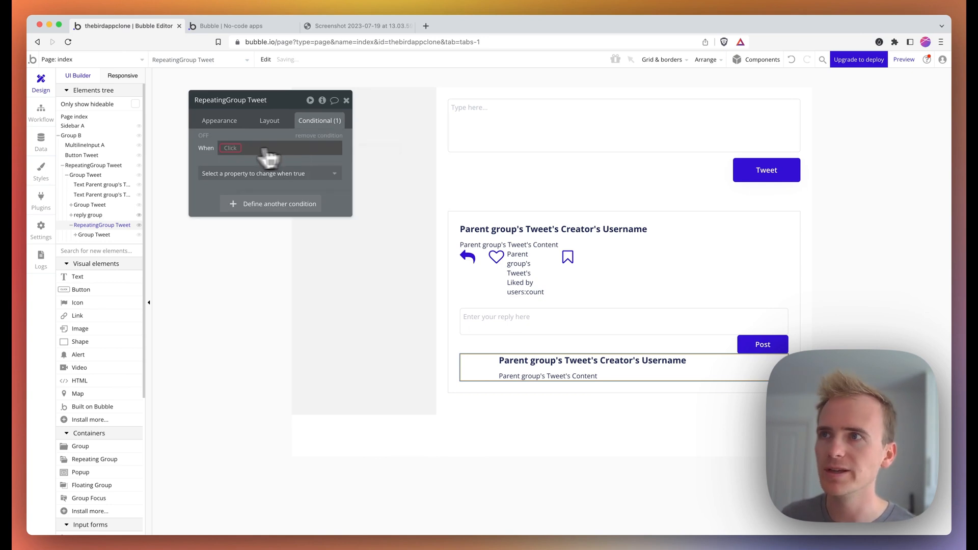
pyautogui.click(230, 148)
pyautogui.click(277, 216)
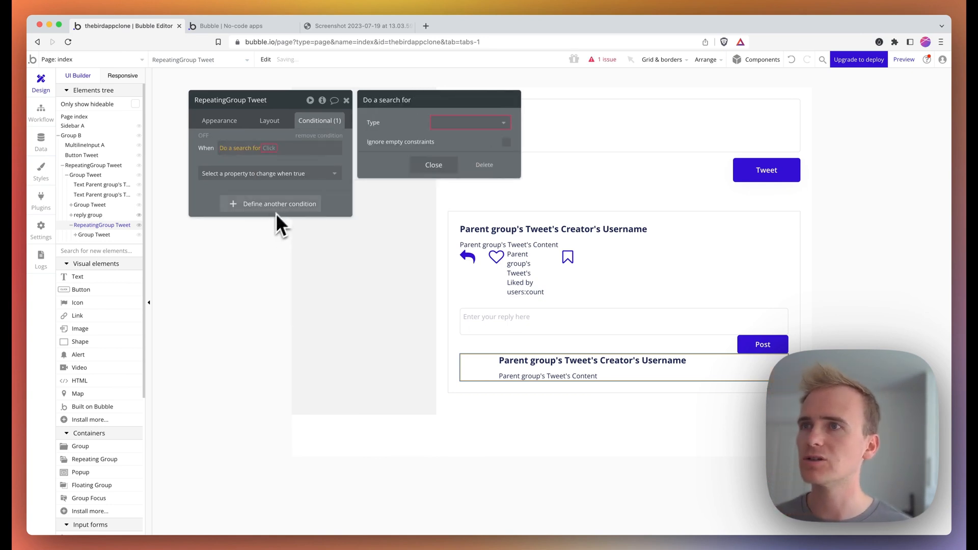
pyautogui.click(444, 123)
pyautogui.click(444, 149)
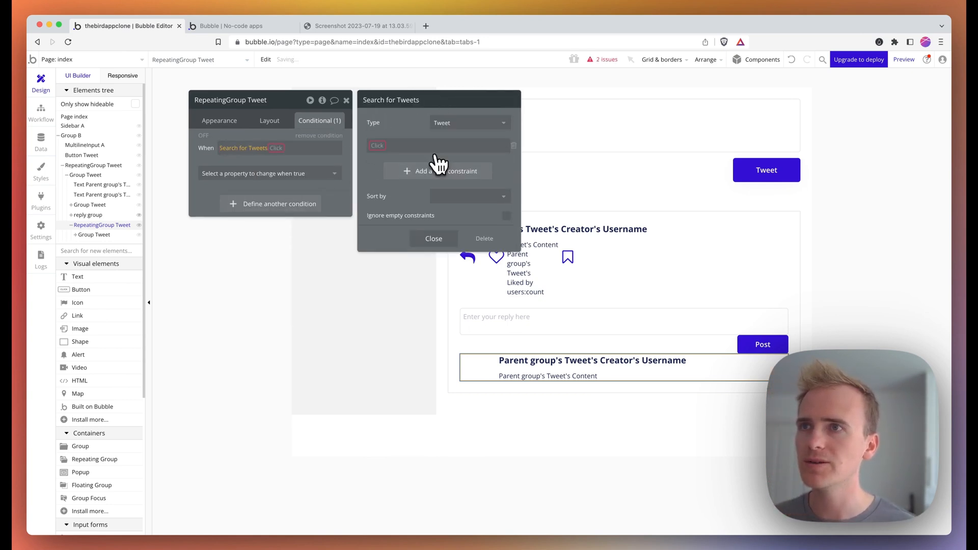
pyautogui.click(390, 147)
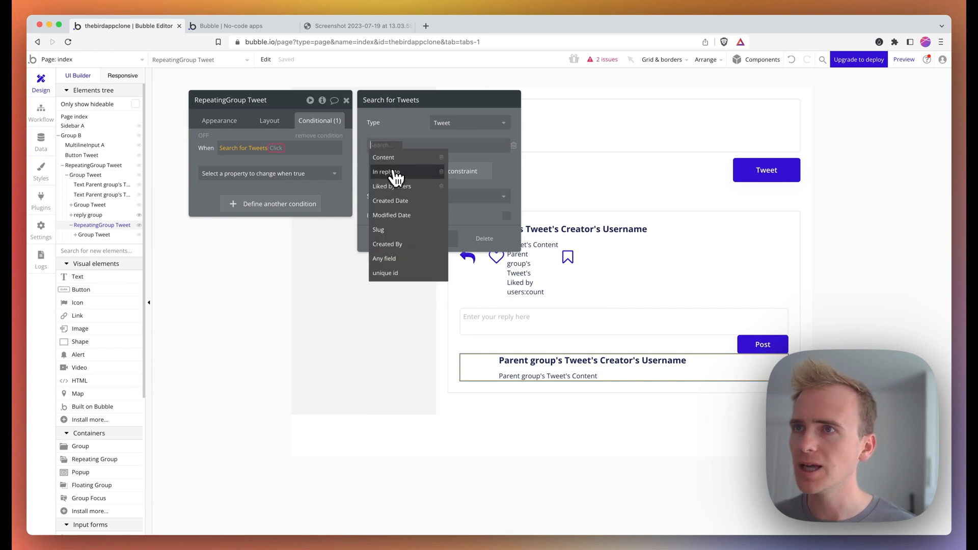
pyautogui.click(393, 173)
pyautogui.click(410, 159)
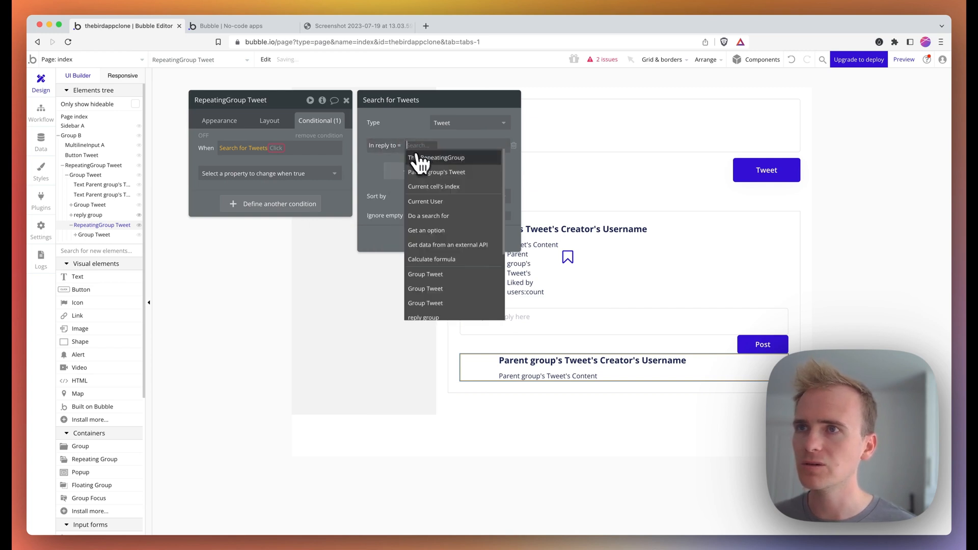
pyautogui.click(439, 173)
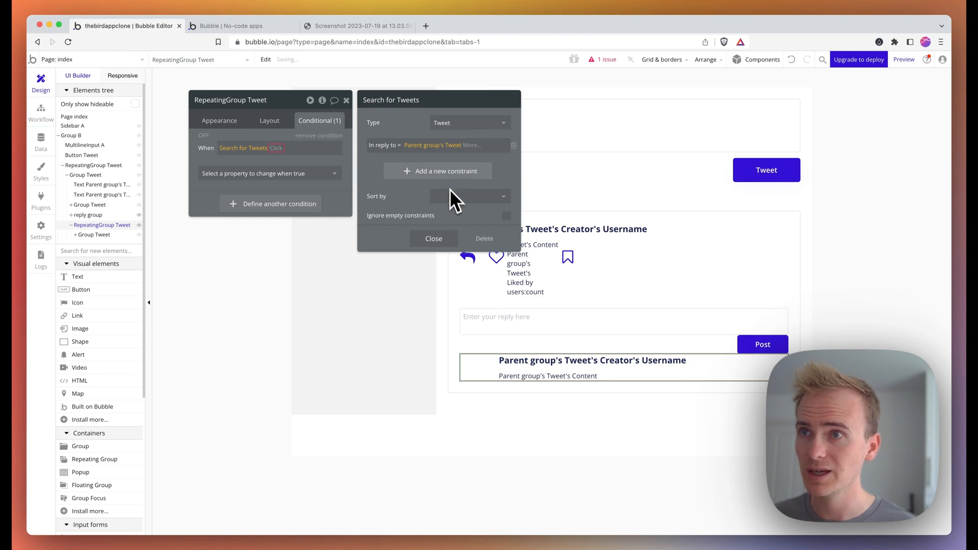
pyautogui.click(435, 238)
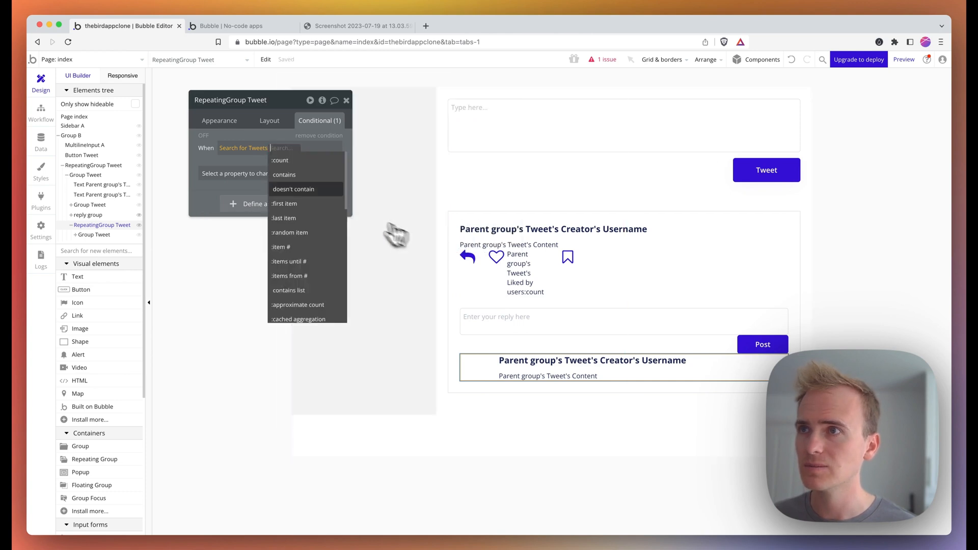
# - Make the reply list visible when that search's count is not 0
pyautogui.click(300, 161)
pyautogui.click(307, 192)
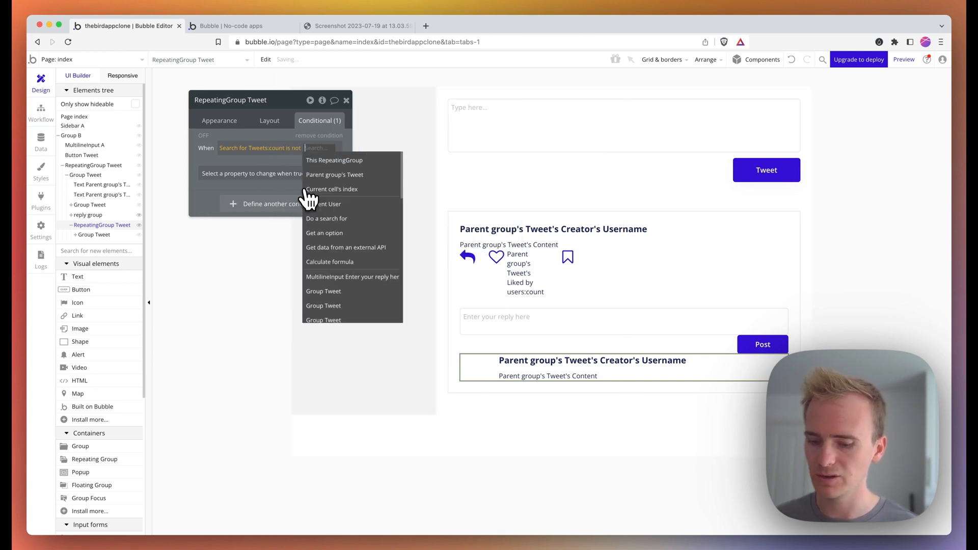
pyautogui.click(277, 165)
pyautogui.click(272, 173)
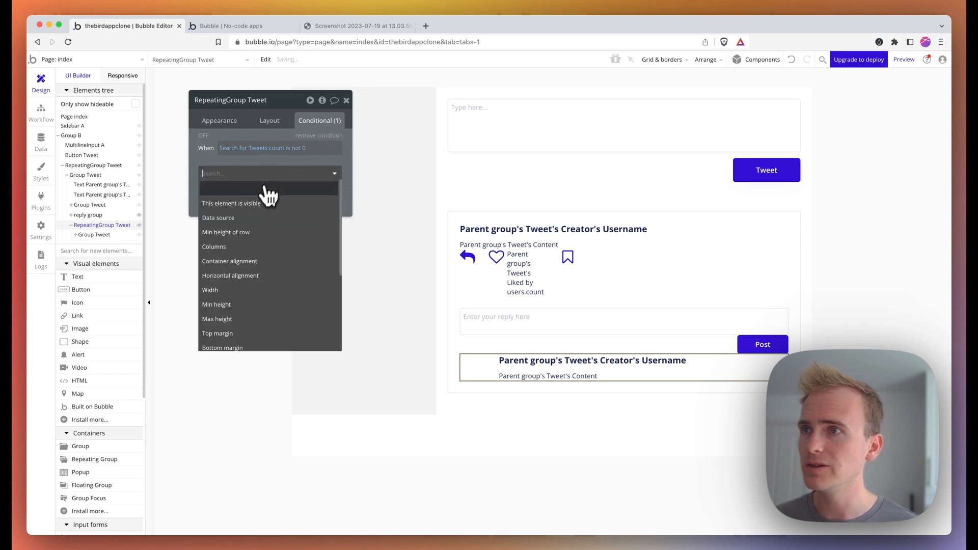
pyautogui.click(261, 203)
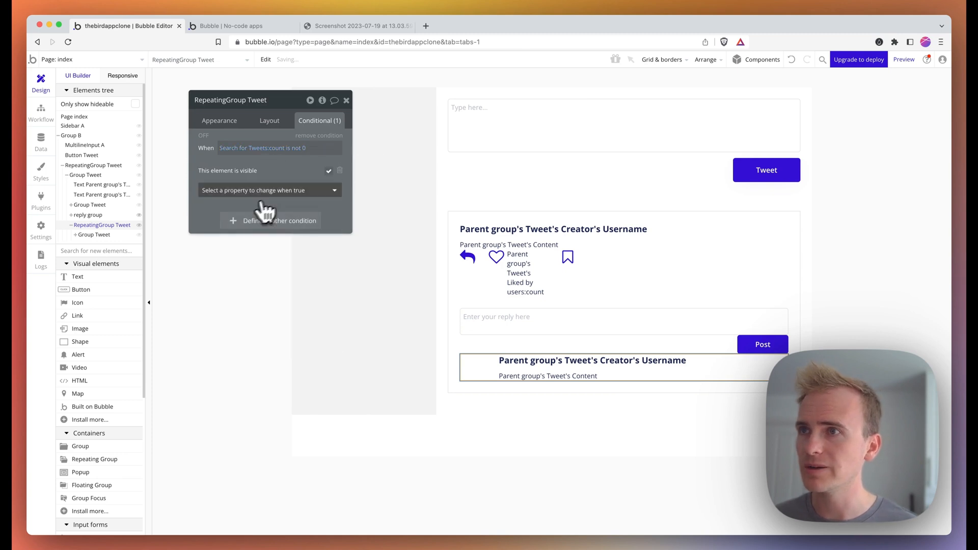
# - Change the condition to the search's first item is not empty, then view the preview page
pyautogui.click(303, 150)
pyautogui.press('BackSpace')
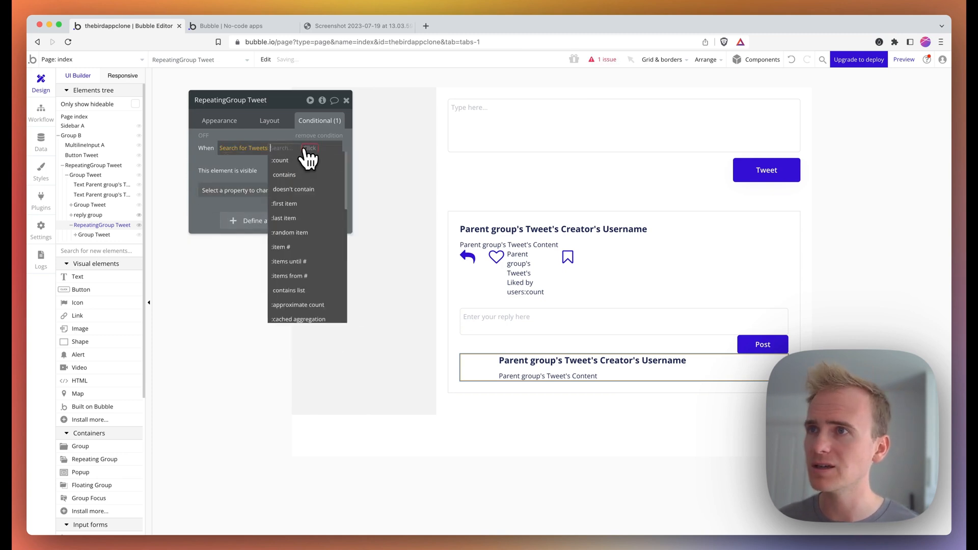
pyautogui.click(305, 150)
pyautogui.click(278, 148)
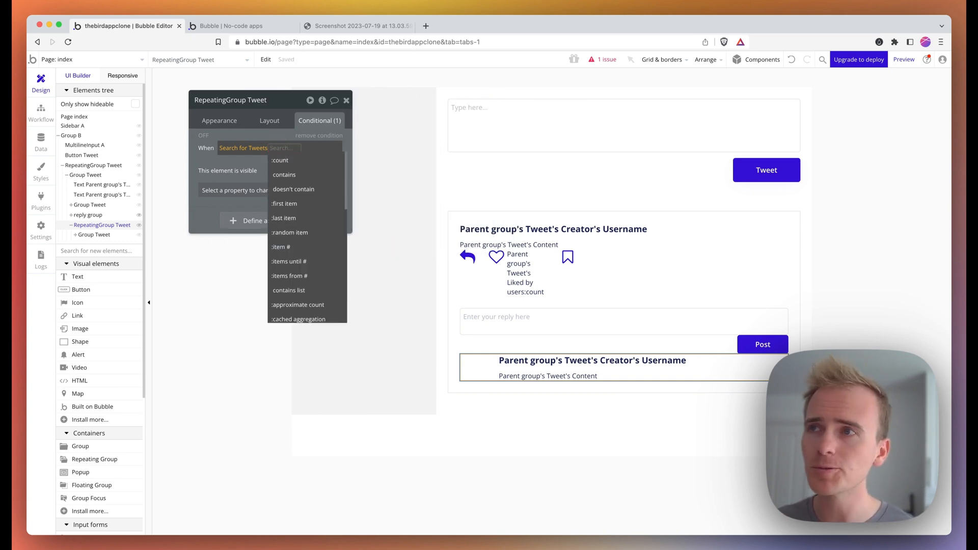
pyautogui.click(302, 207)
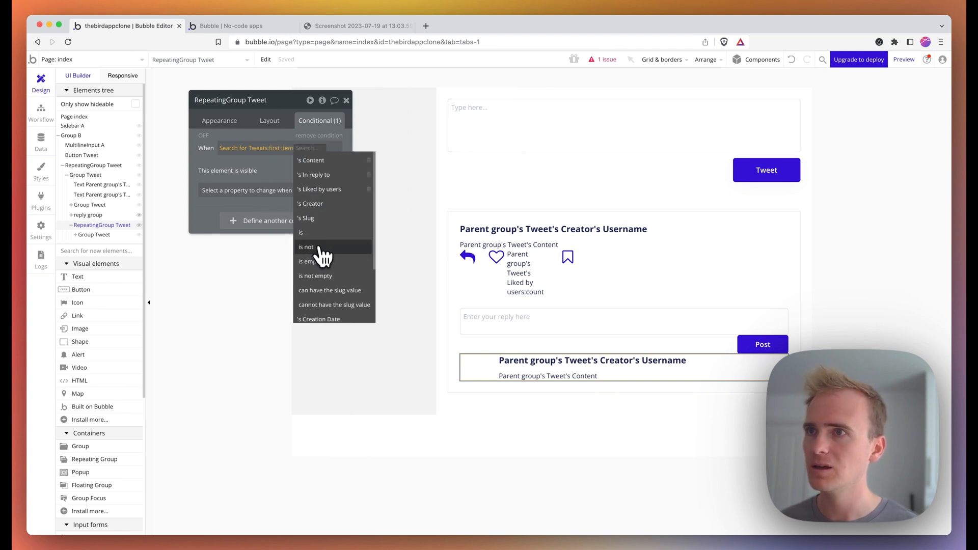
pyautogui.click(329, 276)
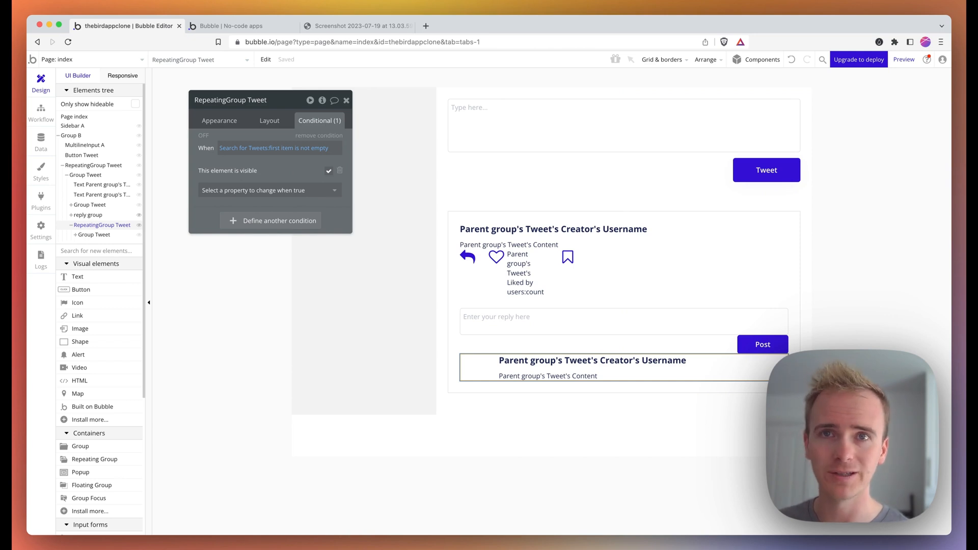
pyautogui.click(257, 27)
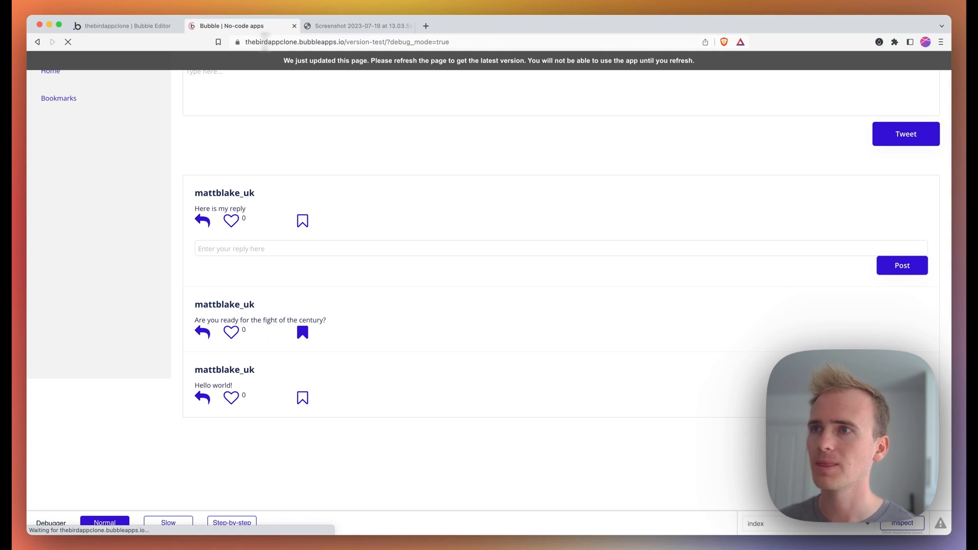